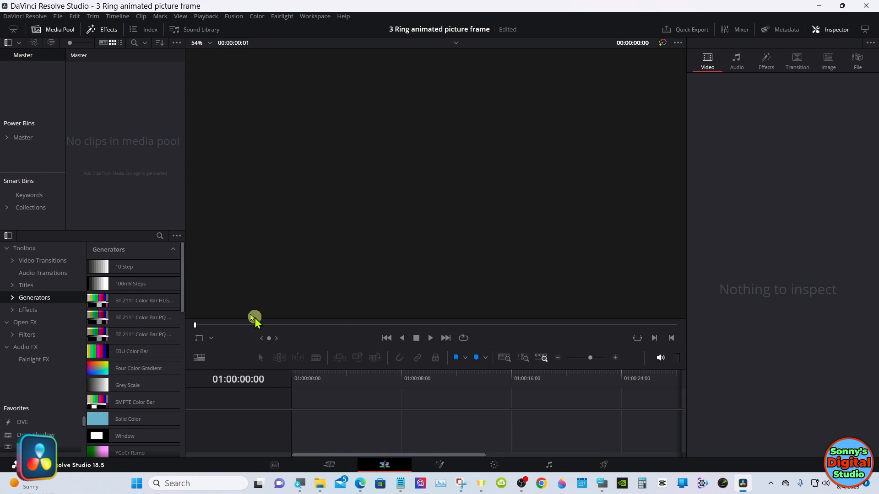
- Create a new Fusion composition clip in the media pool with a duration of 00:00:15:00
right_click(111, 115)
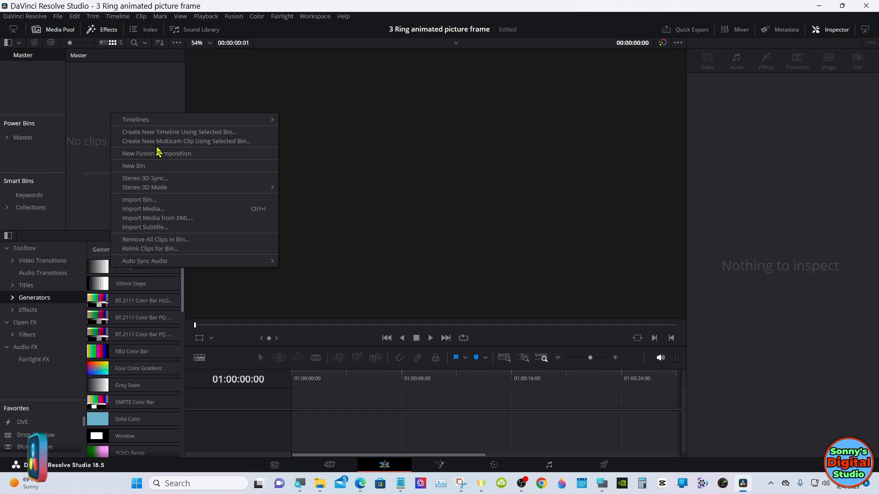
left_click(205, 155)
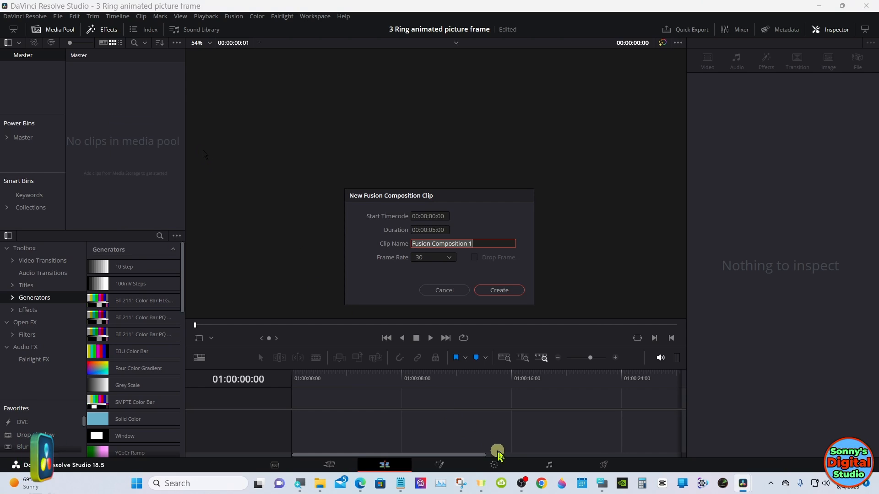
left_click(600, 484)
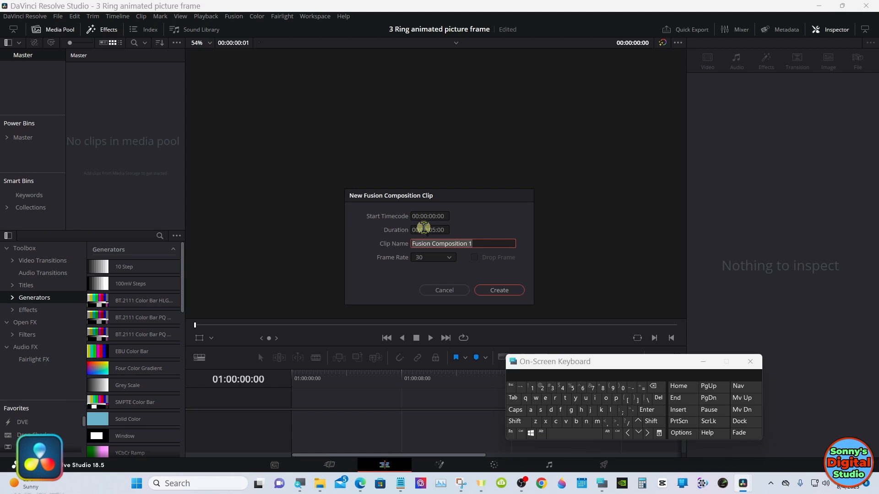
left_click(428, 229)
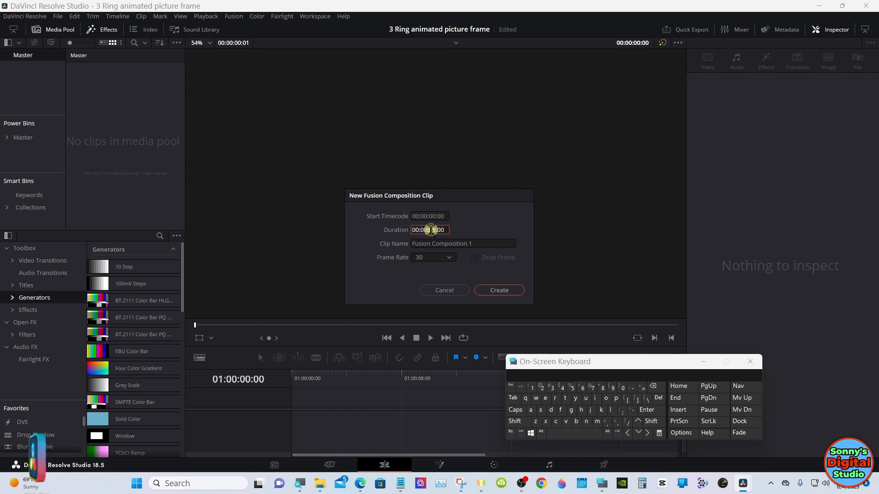
left_click(659, 388)
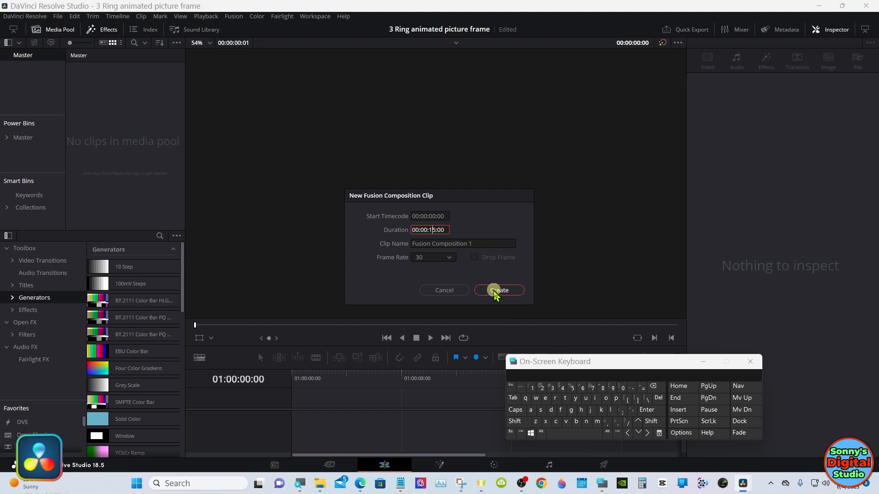
left_click(493, 290)
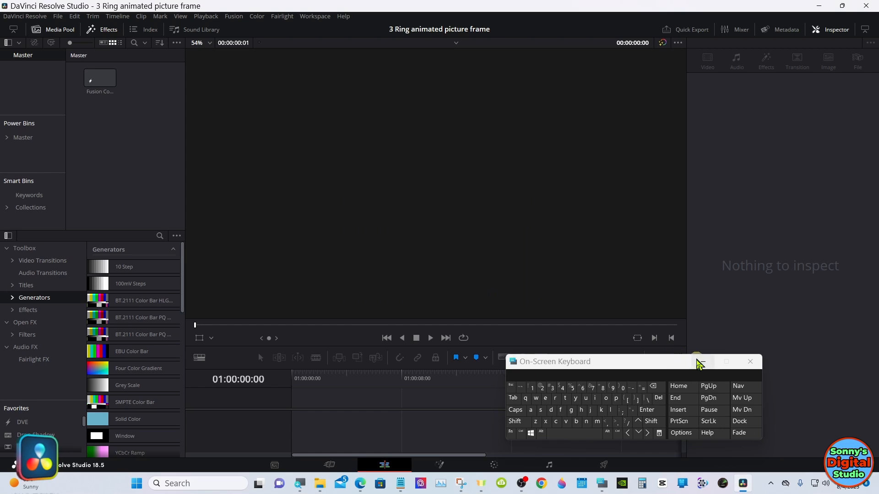
left_click(703, 361)
- Place the Fusion composition clip at the start of the timeline and open it on the Fusion page
left_click(101, 81)
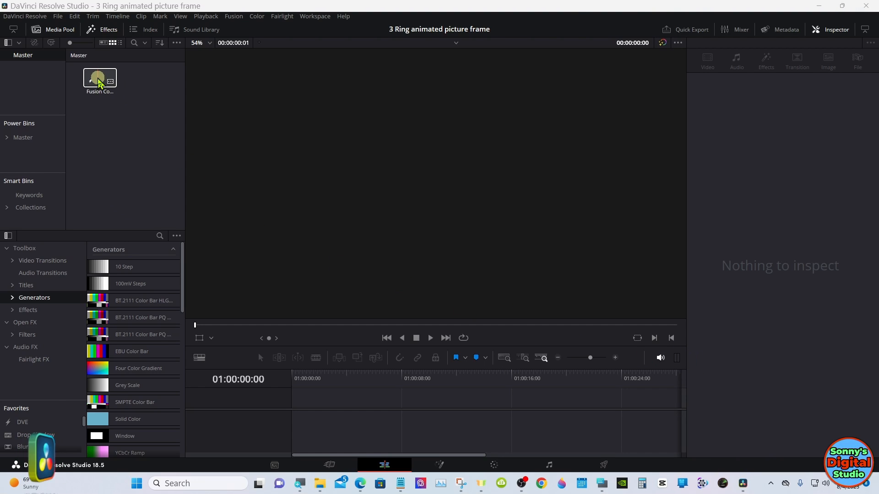
left_click_drag(99, 83, 294, 399)
left_click(303, 406)
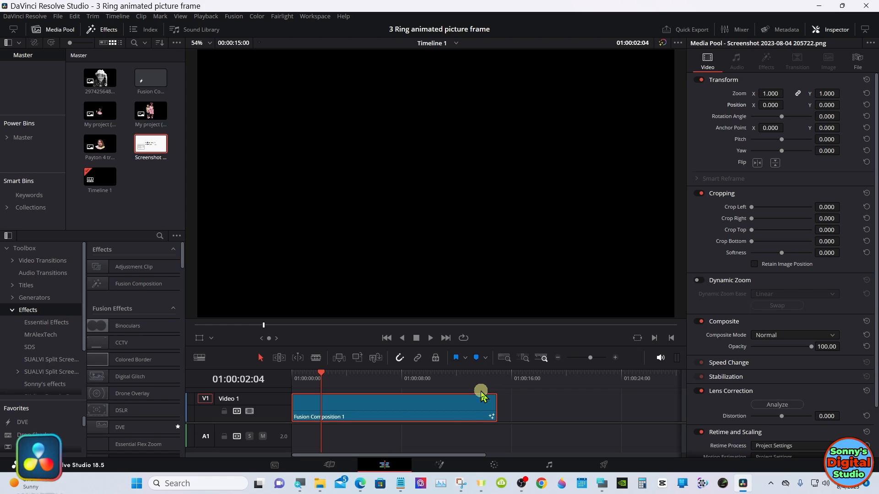
left_click(440, 466)
- Move MediaOut1 aside and build a 3D node chain of Shape 3D, Merge 3D, Camera 3D, Spot Light and Renderer 3D
left_click_drag(209, 329, 488, 362)
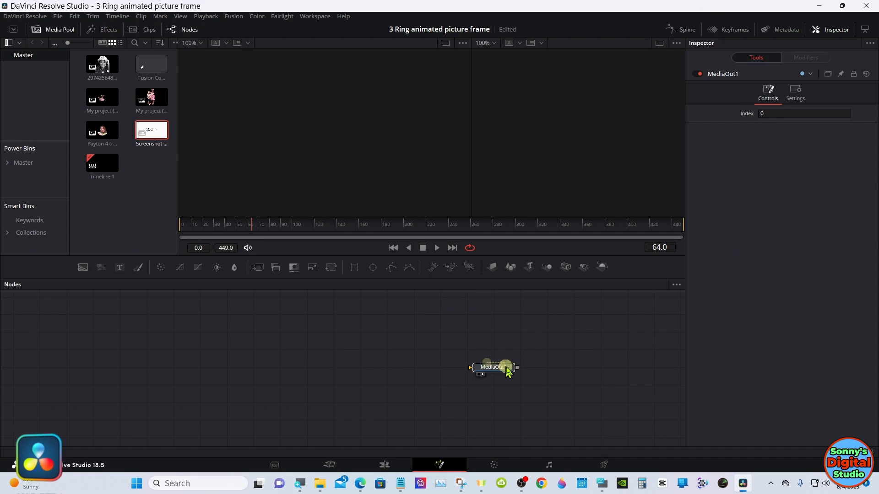
left_click(306, 333)
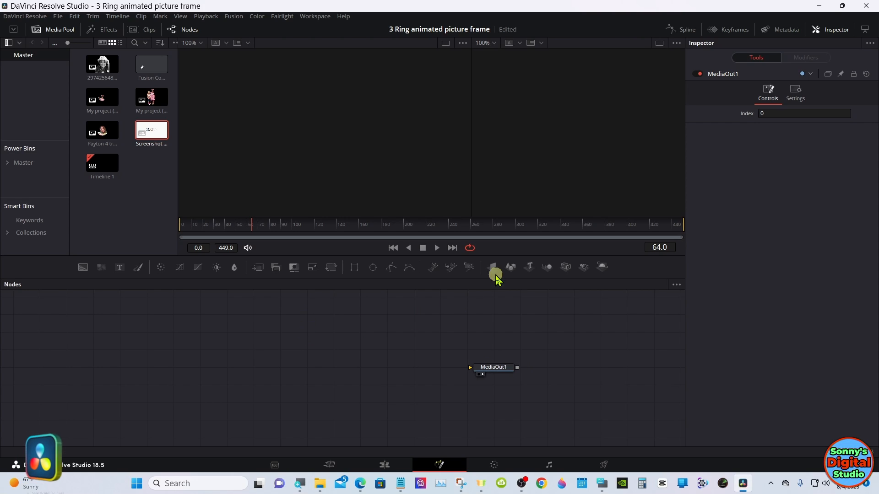
left_click(510, 265)
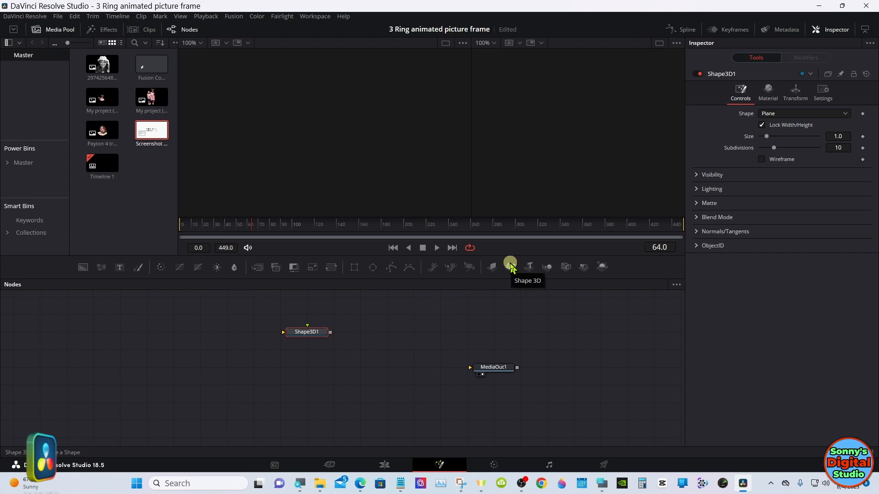
left_click(549, 267)
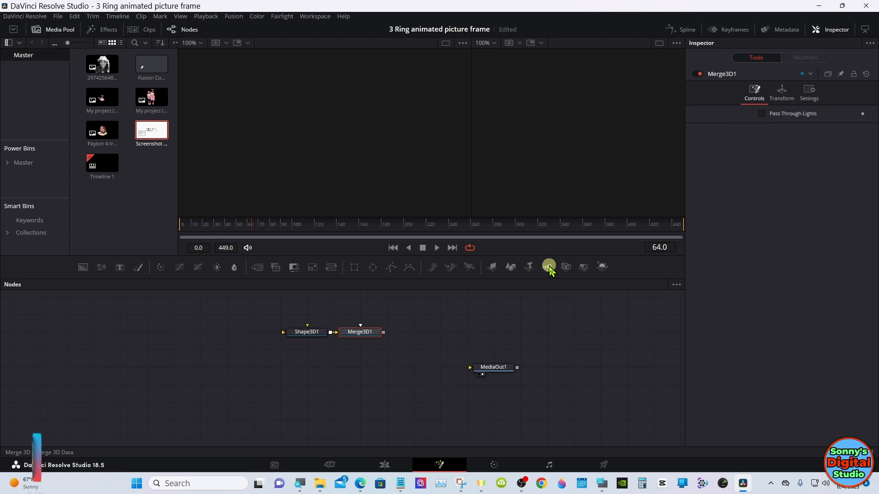
left_click(564, 267)
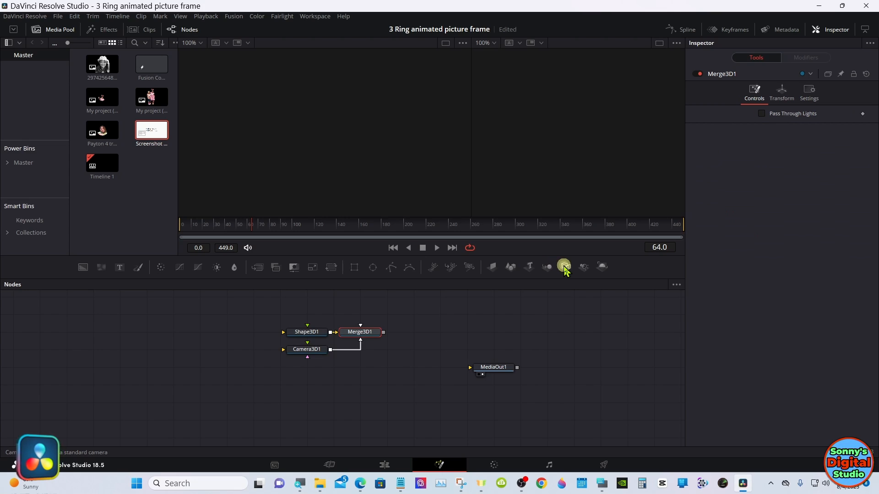
left_click(582, 267)
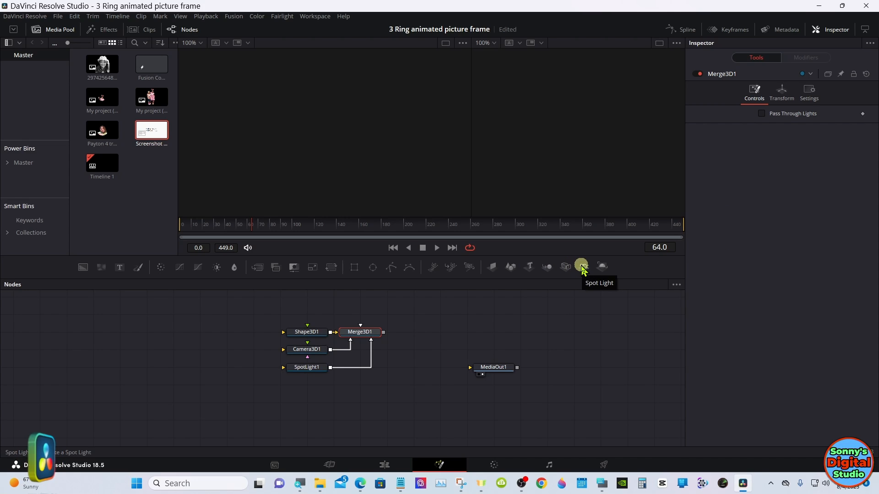
left_click(603, 267)
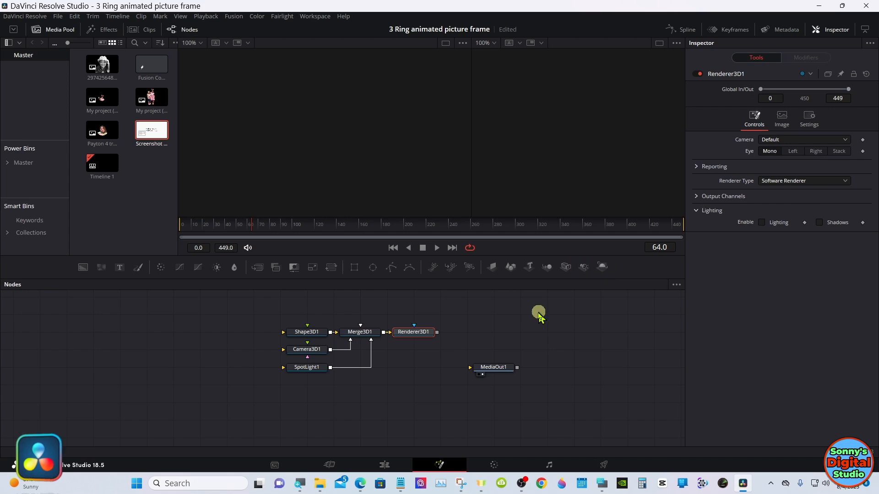
- Show Renderer3D1 in the second viewer and Merge3D1 in the first viewer
left_click_drag(404, 333, 509, 180)
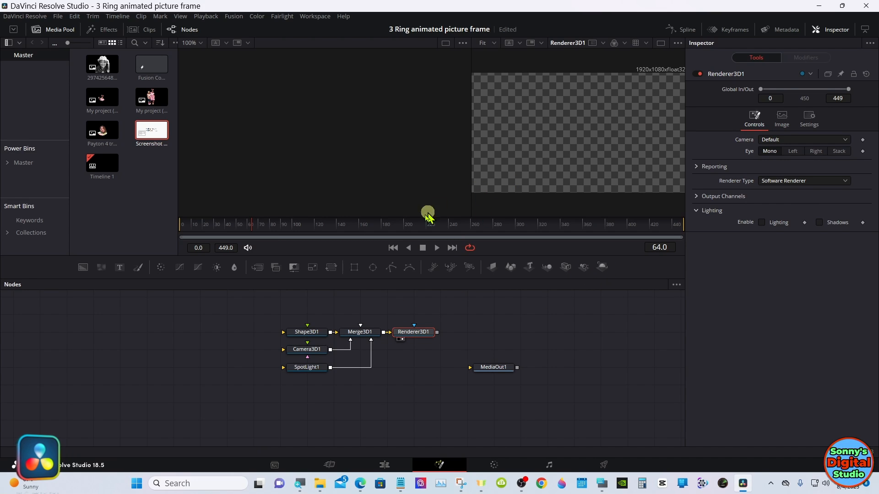
left_click_drag(352, 330, 351, 136)
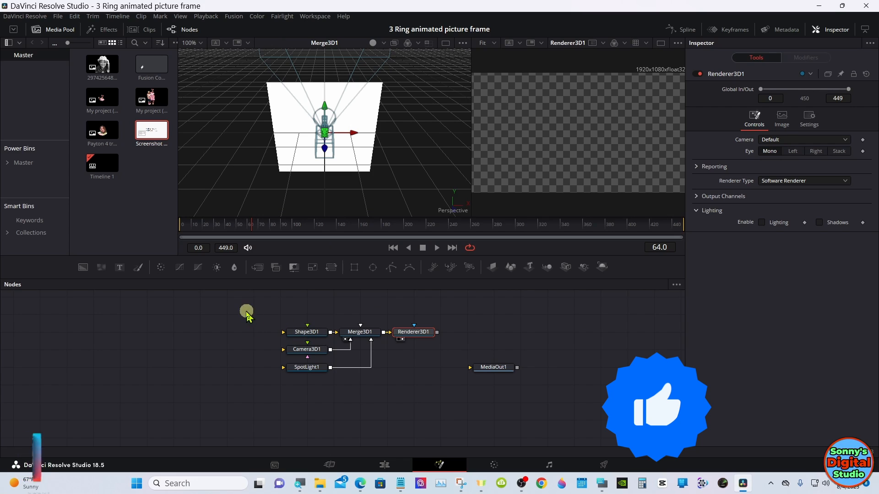
- Add the radius and section notes screenshot as a media node, view it, and return Merge3D1 to the first viewer
left_click_drag(149, 144, 258, 175)
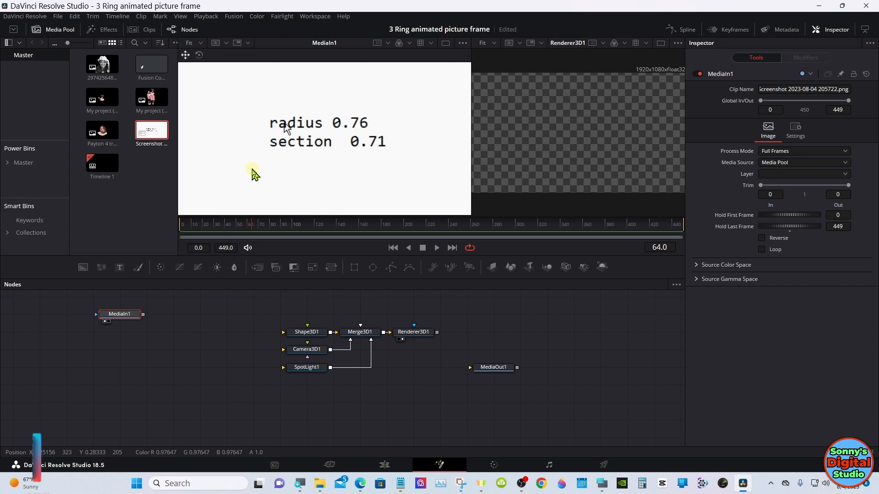
left_click(104, 322)
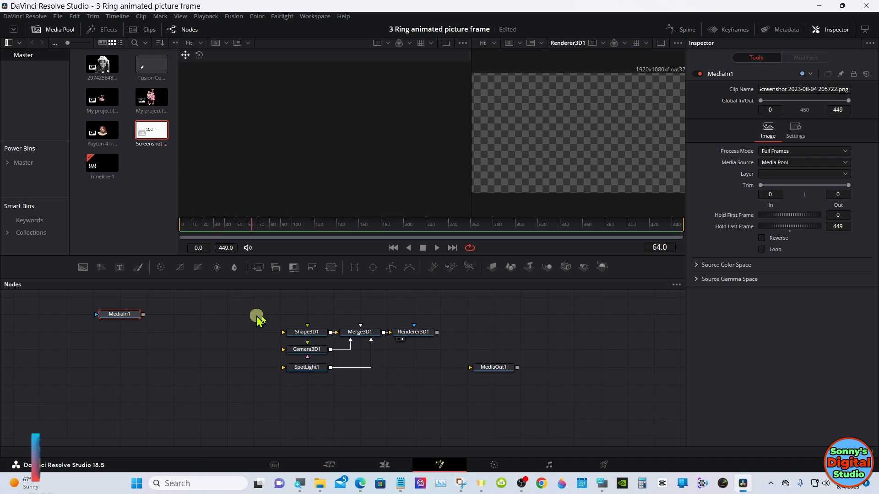
left_click_drag(357, 337, 353, 153)
- Change the Shape3D1 node's shape to Torus and set the Merge3D1 viewer's scale to Fit
left_click(307, 336)
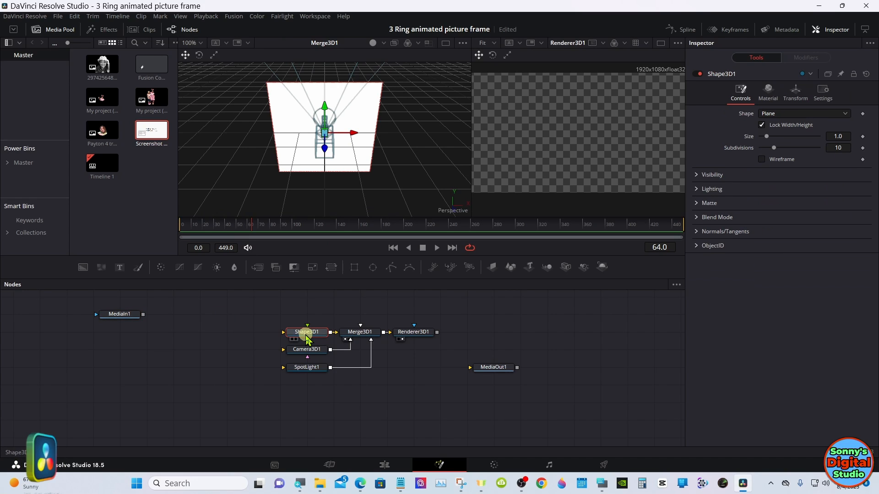
left_click(802, 113)
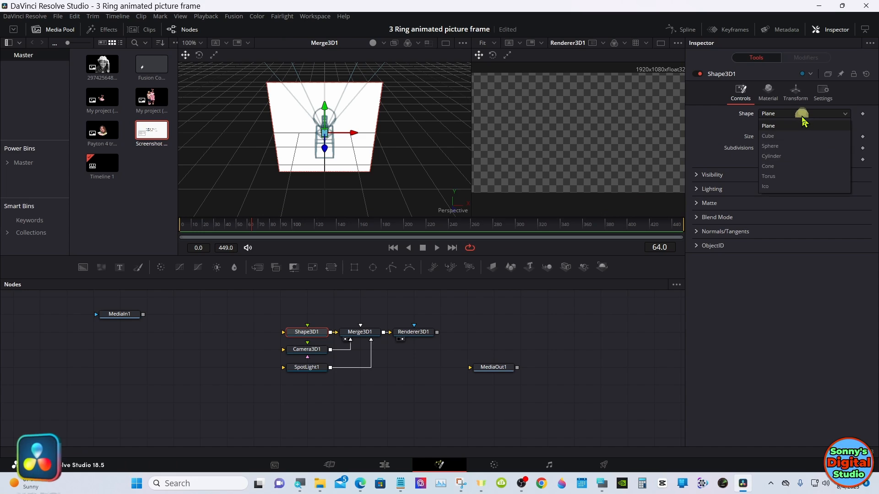
left_click(797, 178)
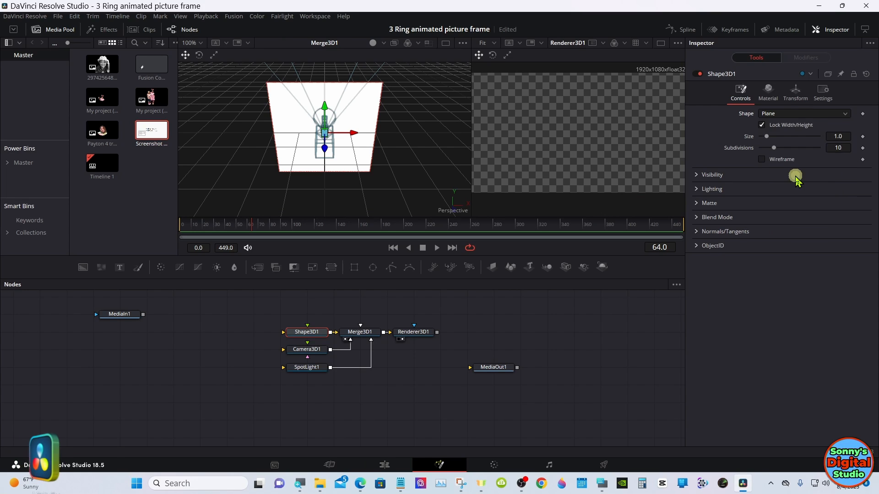
right_click(397, 146)
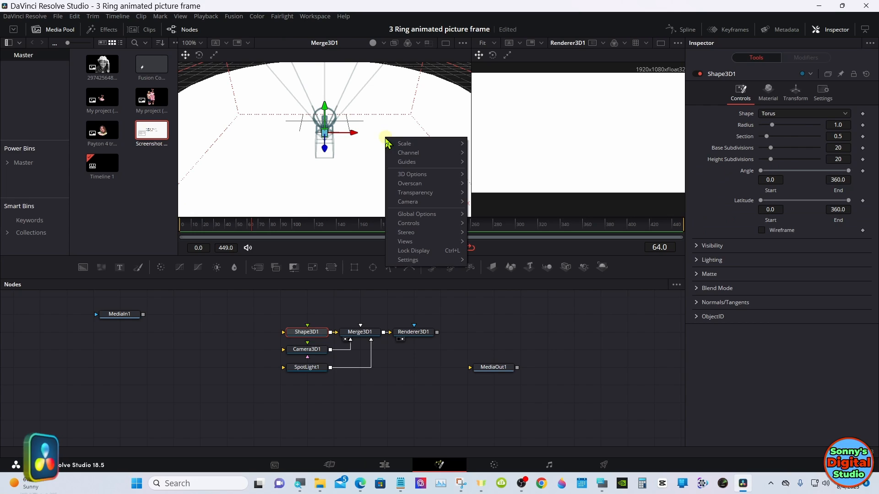
mouse_move(455, 145)
left_click(487, 148)
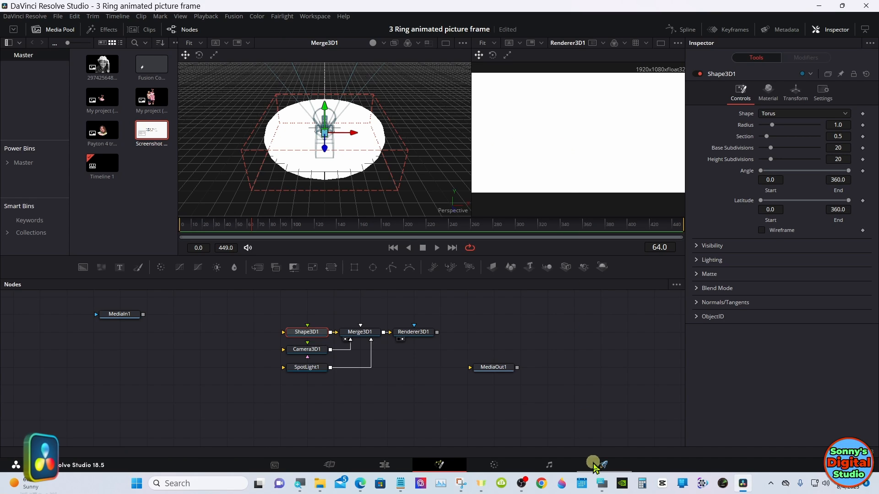
- Thin the torus section to about 0.079 and raise both its base and height subdivisions to 100
left_click(602, 484)
left_click_drag(577, 366, 650, 376)
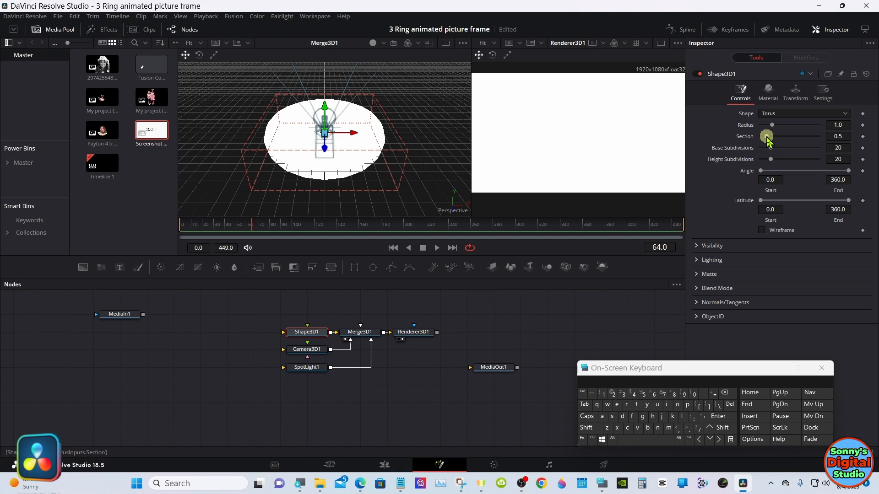
left_click_drag(765, 138, 762, 135)
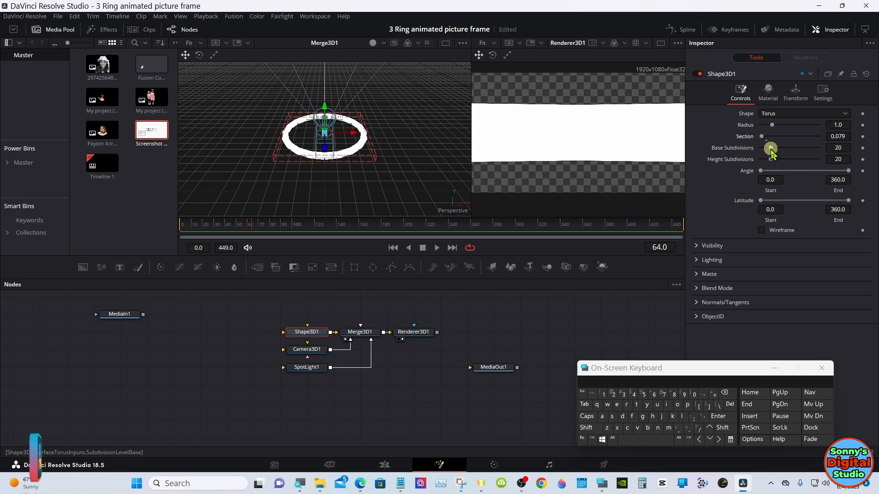
left_click_drag(770, 148, 815, 149)
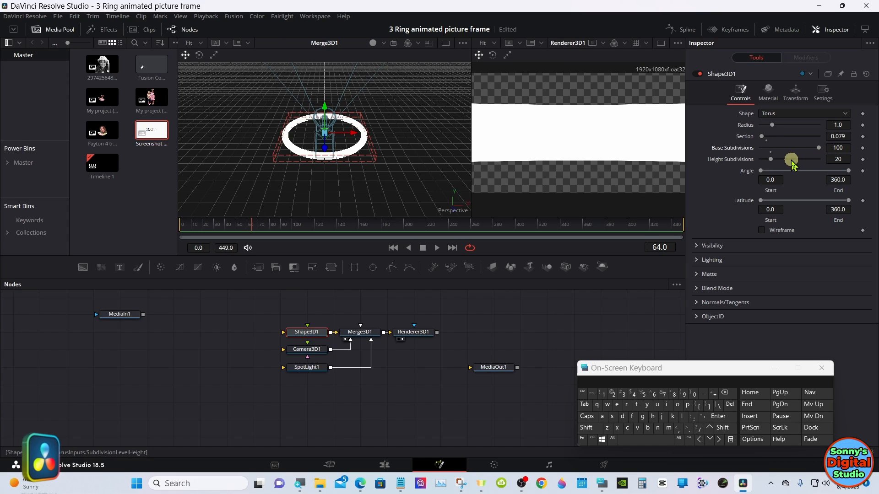
left_click_drag(771, 159, 813, 163)
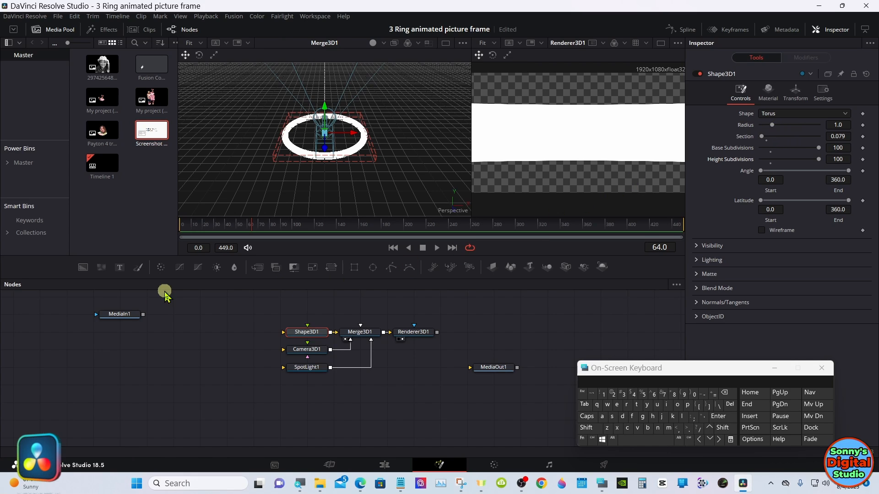
- Show the MediaIn1 notes in the first viewer and set the torus radius to 0.76
left_click_drag(125, 314, 210, 127)
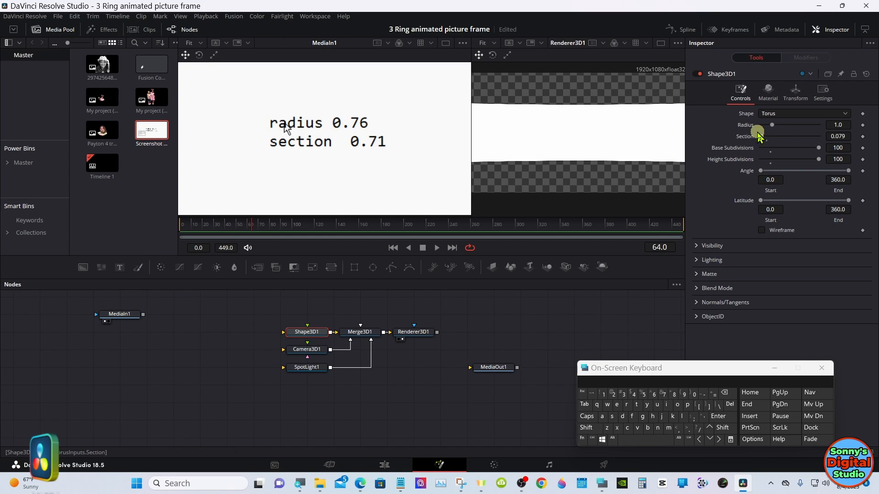
left_click(836, 125)
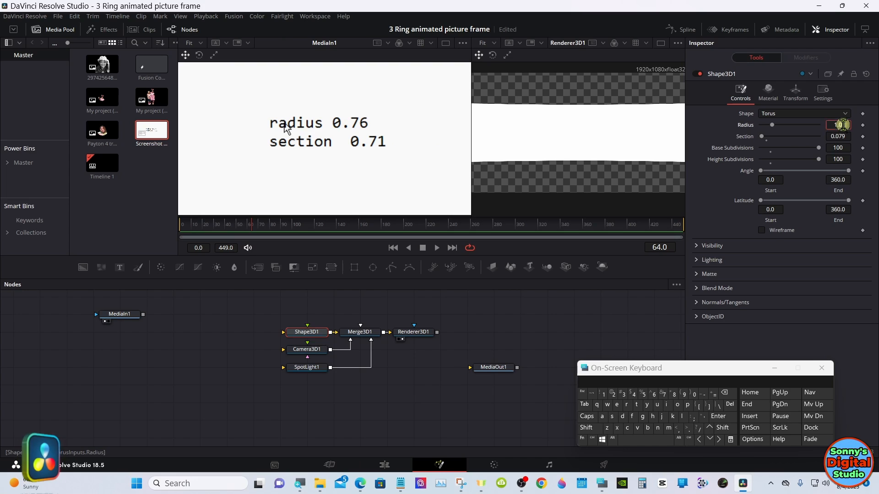
left_click(726, 395)
left_click(727, 394)
left_click(689, 426)
left_click(663, 396)
left_click(653, 395)
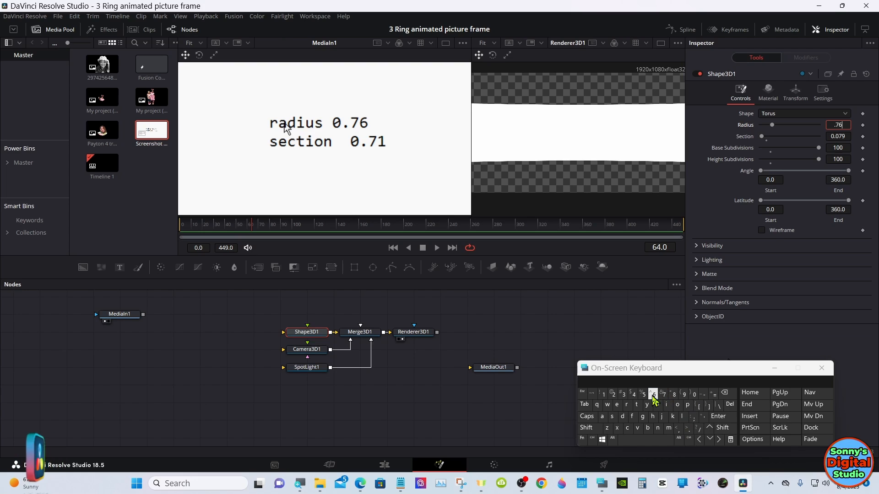
left_click(725, 417)
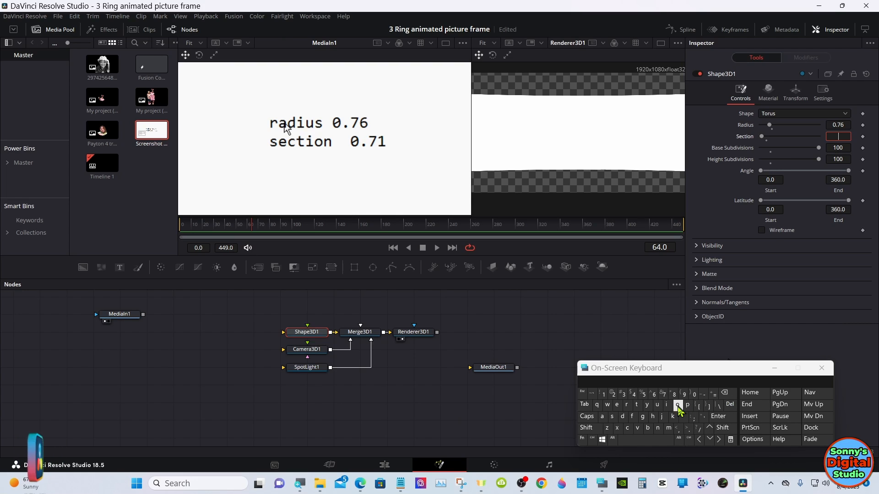
- Set the torus section to 0.71
left_click(687, 429)
left_click(664, 394)
left_click(602, 396)
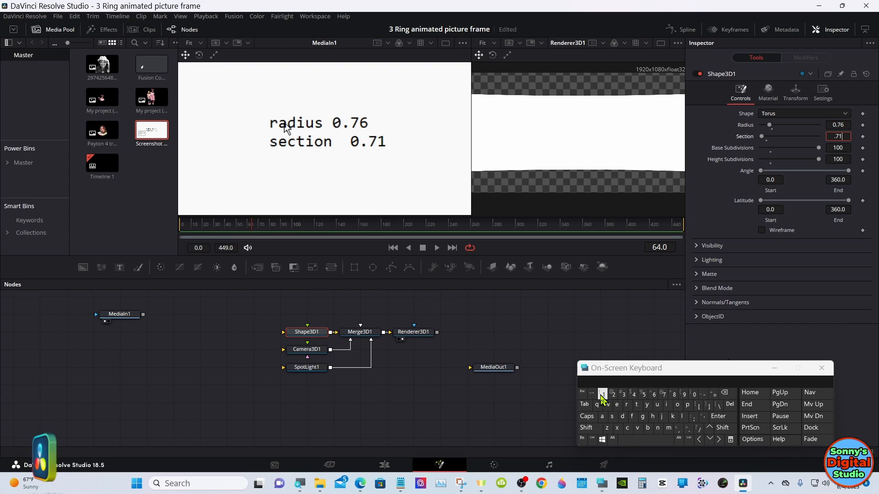
left_click(718, 417)
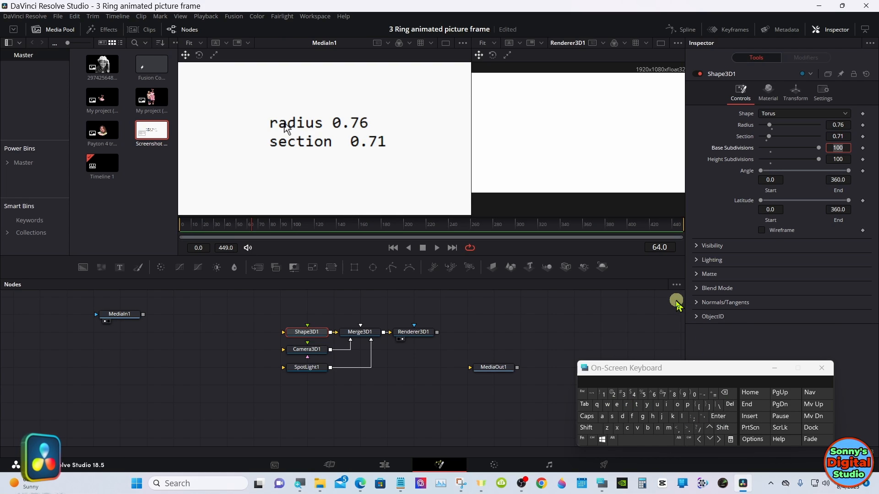
left_click(668, 314)
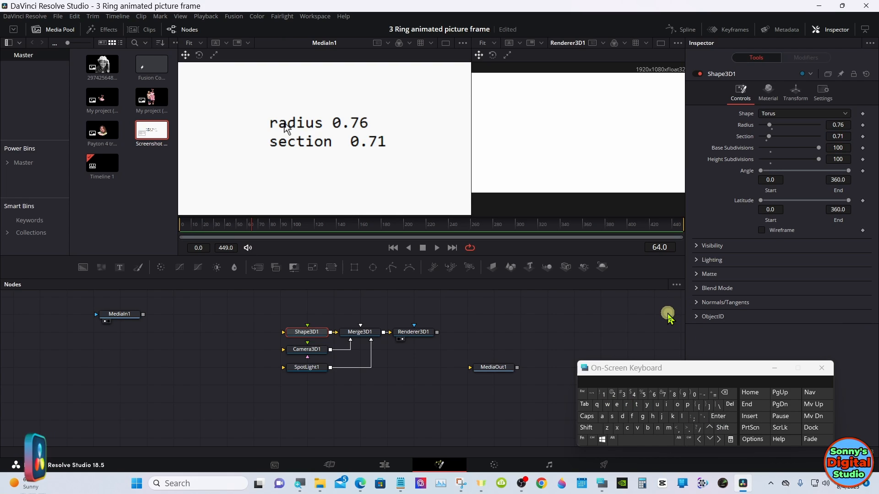
- Show Merge3D1 in the first viewer in place of MediaIn1 and thin the Shape3D1 torus section to 0.079
left_click(108, 316)
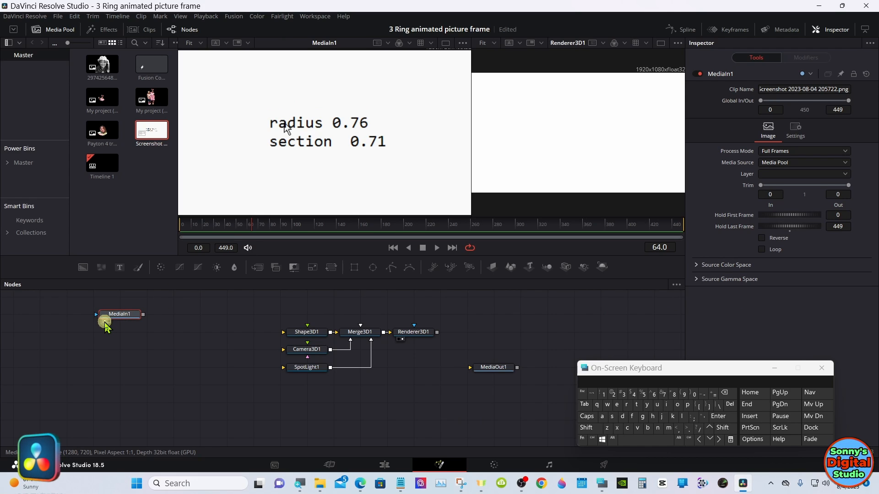
left_click(105, 322)
left_click_drag(358, 334, 347, 136)
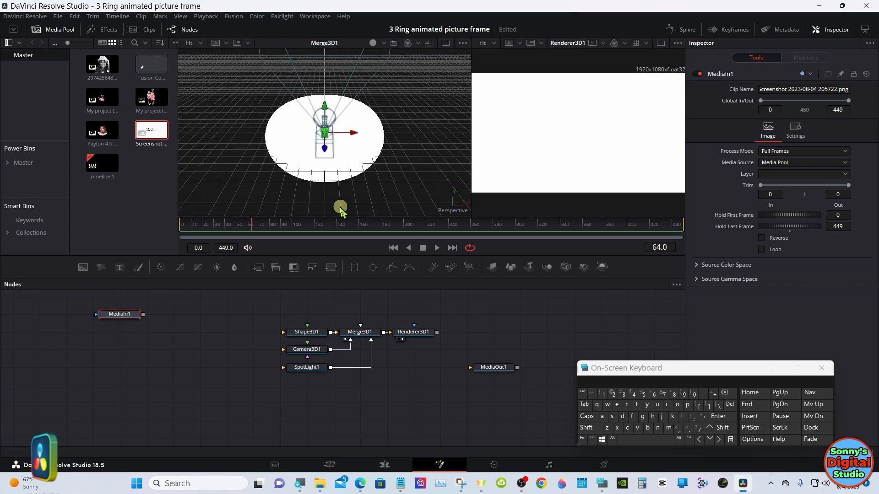
left_click(326, 331)
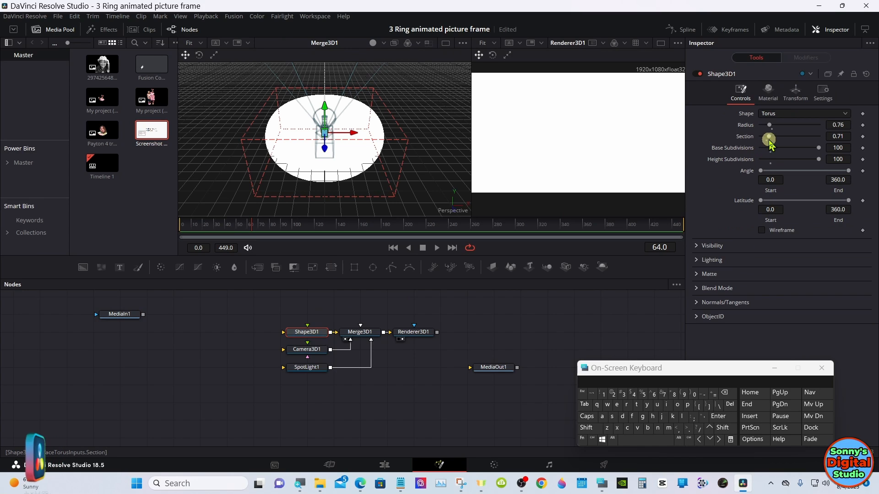
left_click_drag(772, 137, 762, 140)
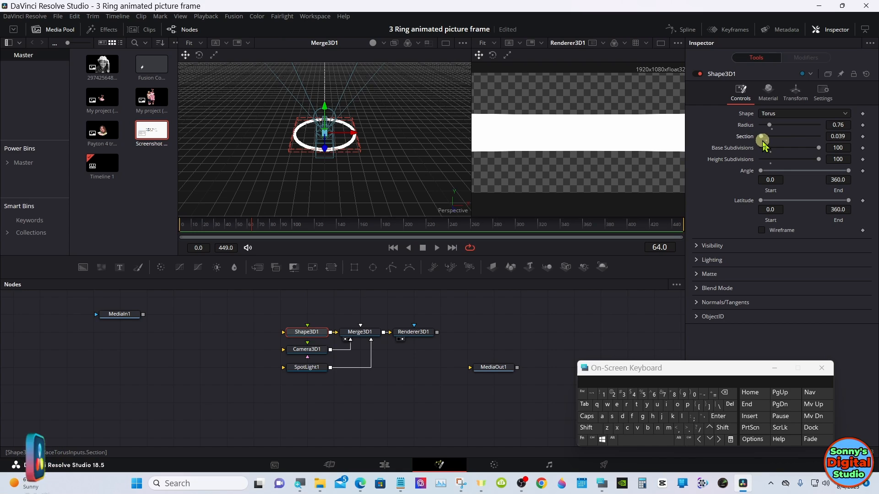
left_click_drag(762, 139, 763, 140)
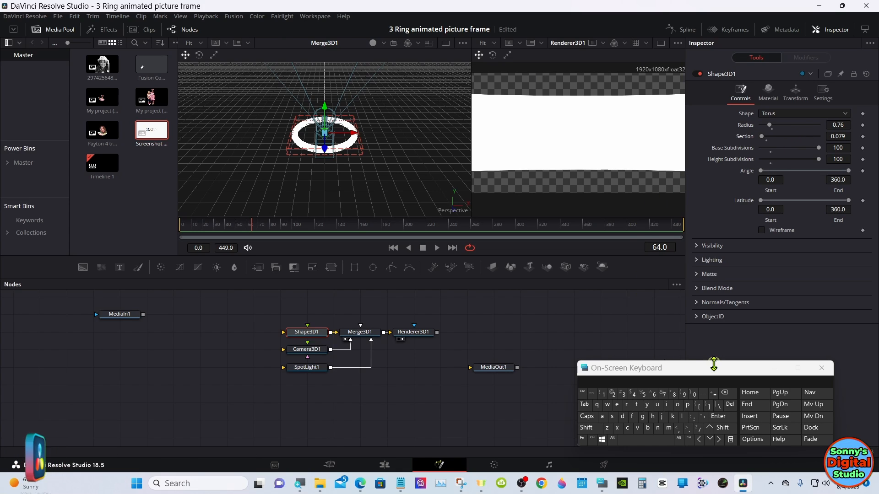
- Stand the Shape3D1 torus upright by setting its X rotation to 90
left_click_drag(717, 373, 558, 371)
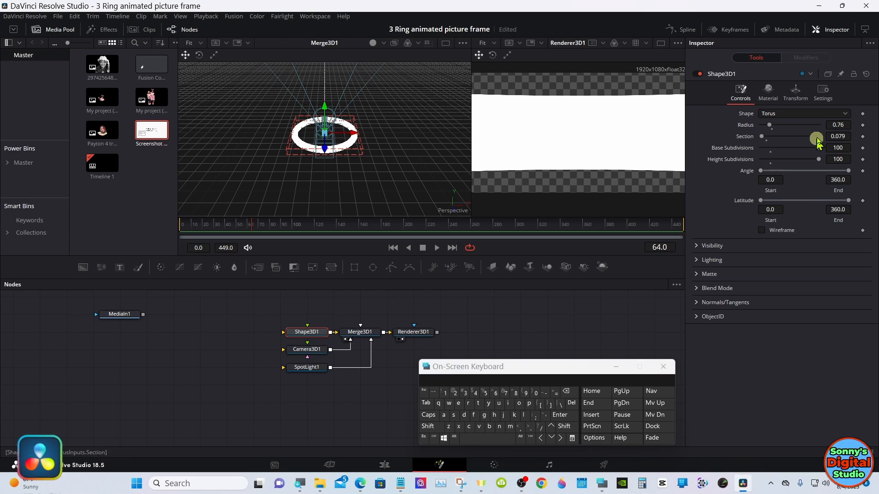
left_click(794, 104)
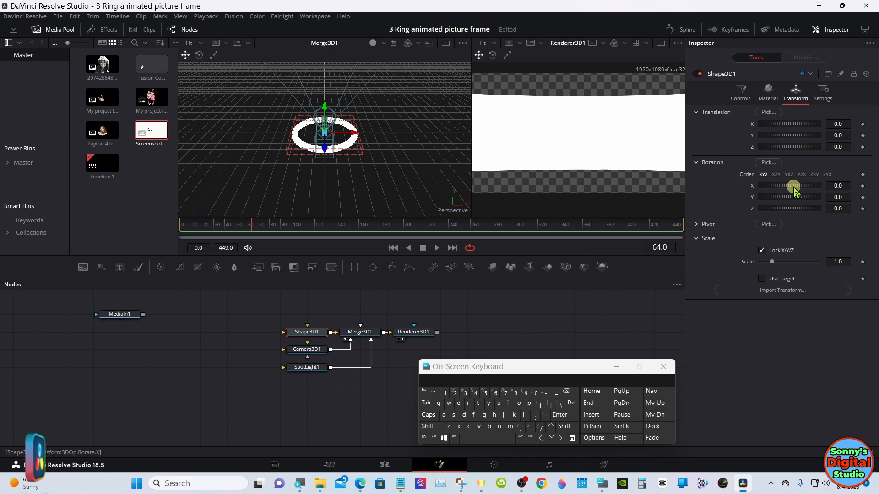
left_click_drag(794, 188, 847, 185)
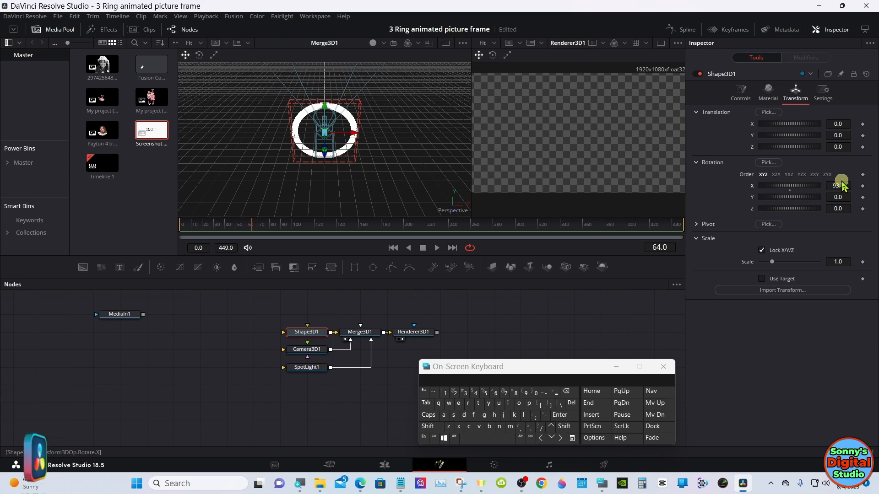
left_click(566, 392)
left_click(566, 392)
left_click(566, 393)
left_click(566, 393)
left_click(525, 393)
left_click(535, 393)
left_click(560, 414)
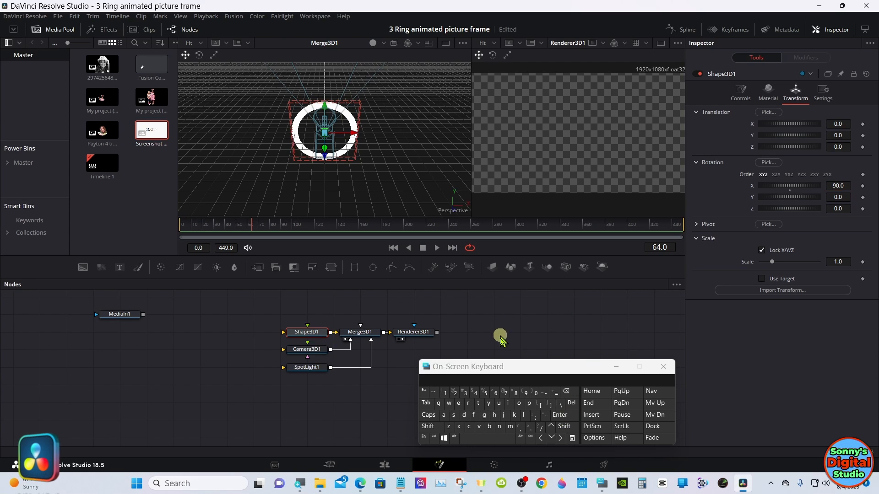
- Move Camera3D1 back to a Z translation of 9.71 to frame the whole ring in the render
left_click_drag(501, 371, 577, 370)
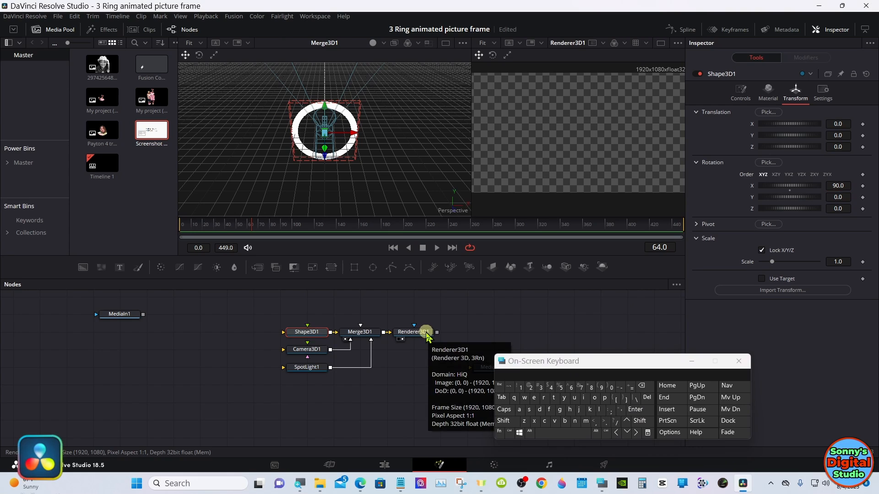
left_click(309, 349)
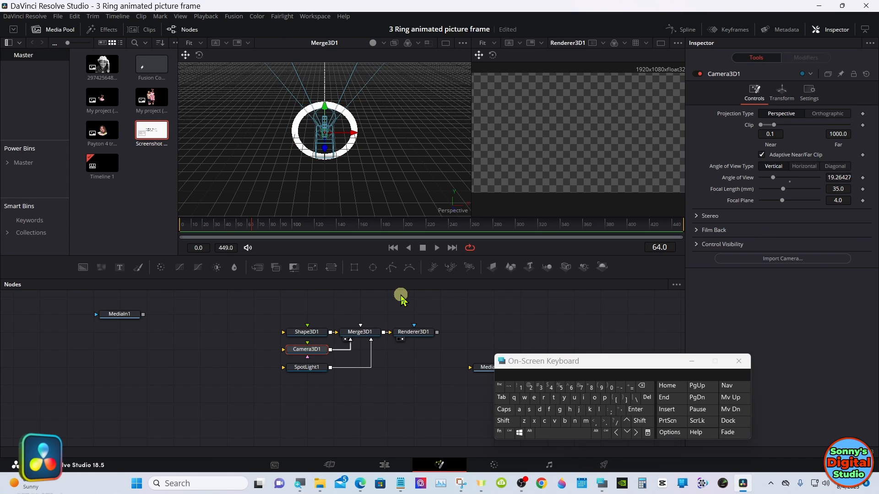
left_click(777, 90)
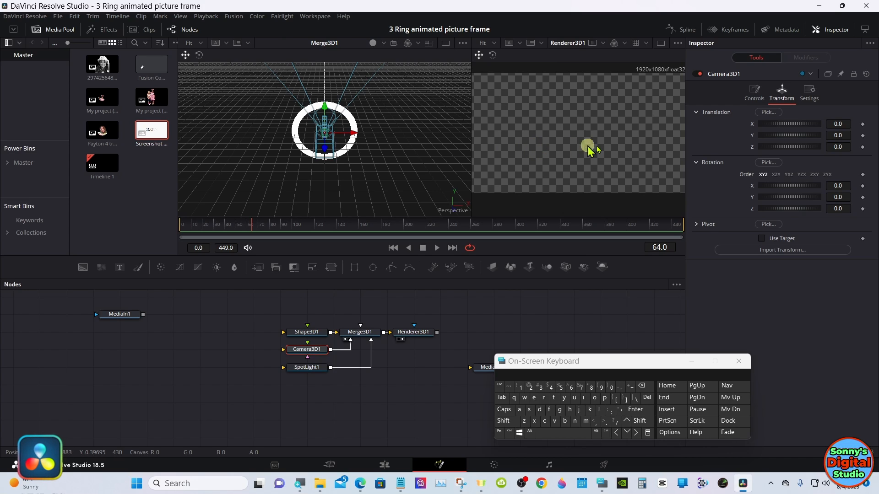
left_click_drag(783, 147, 817, 138)
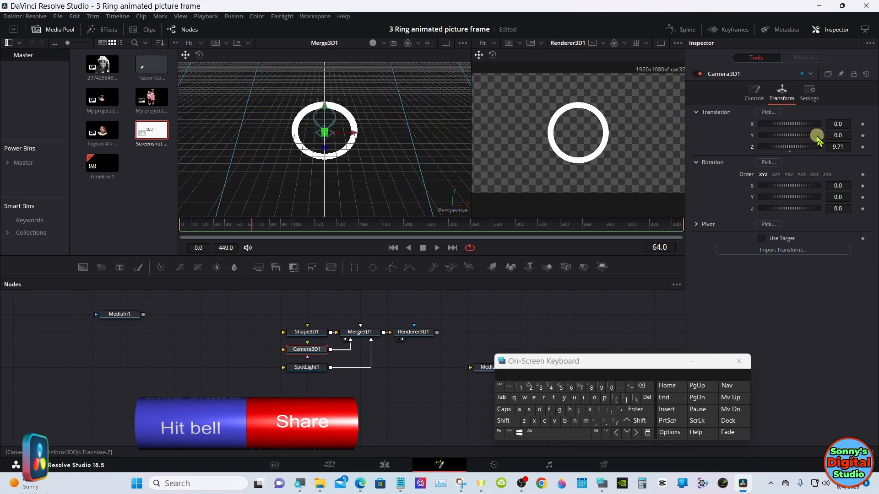
- Fine-tune the Shape3D1 torus section to 0.059
left_click(307, 332)
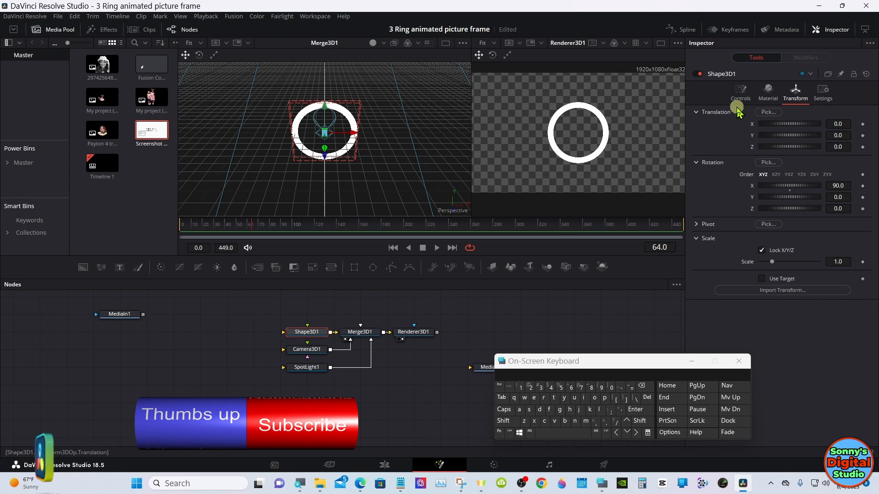
left_click(740, 92)
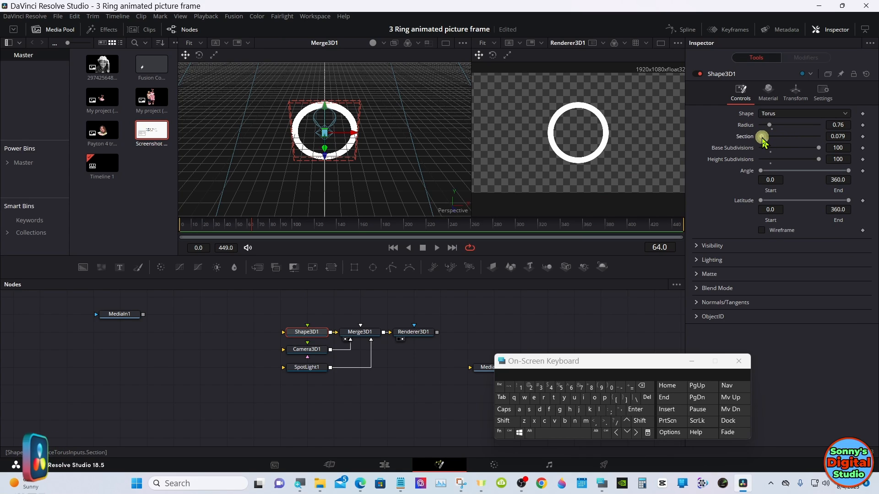
left_click_drag(763, 143, 764, 144)
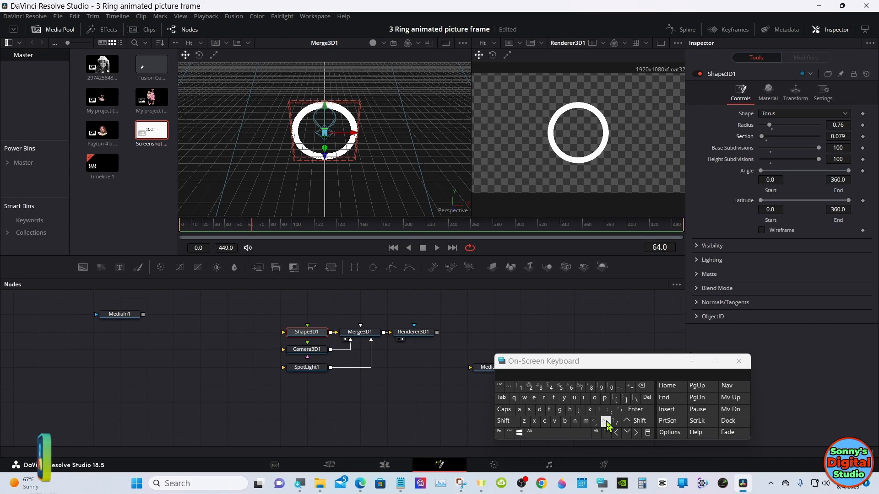
left_click(596, 432)
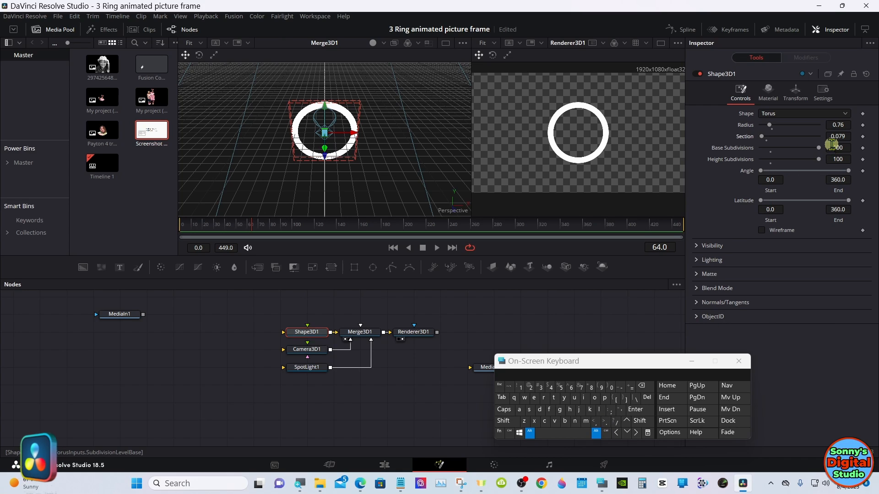
left_click(840, 136)
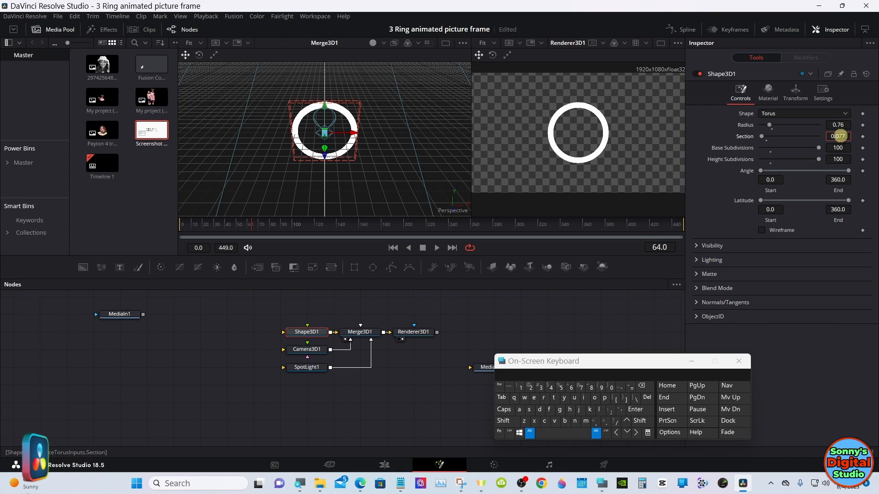
left_click_drag(839, 136, 835, 136)
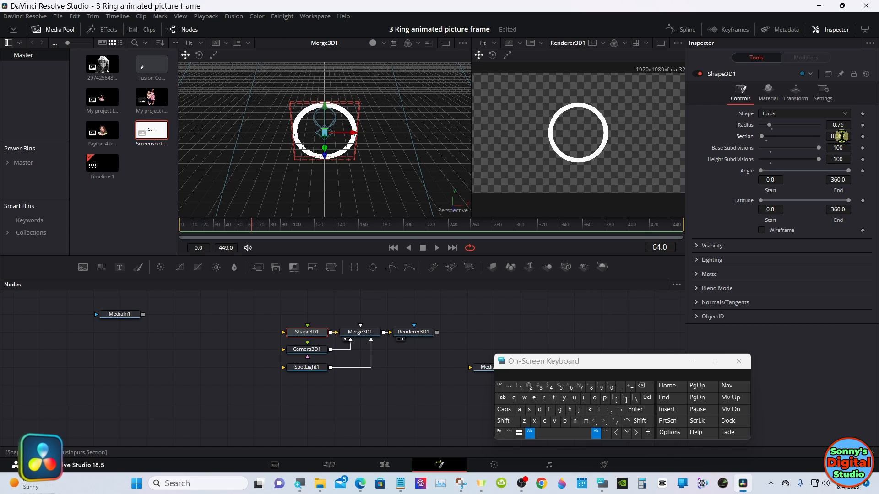
left_click_drag(842, 136, 838, 136)
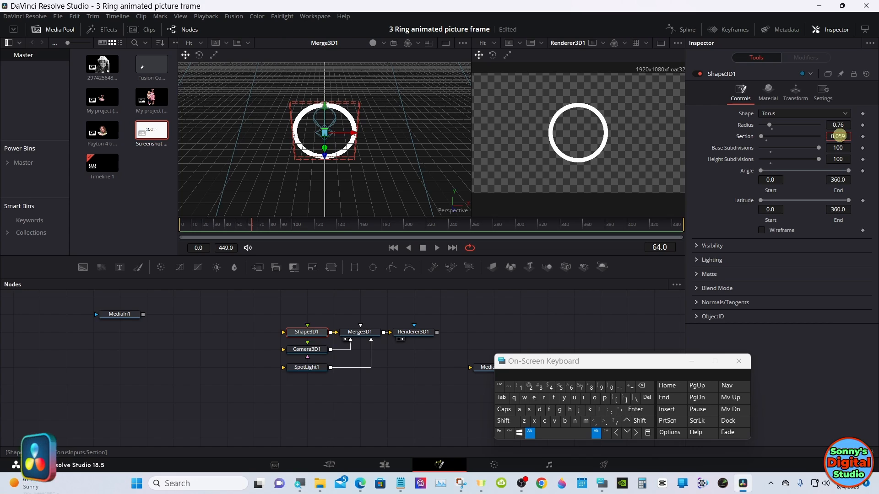
left_click(529, 433)
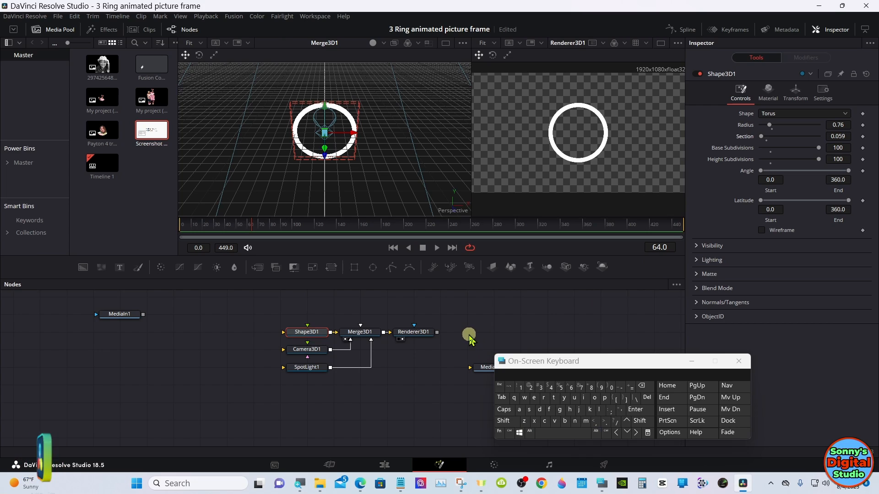
- Set Camera3D1's Z translation to 10.58 and enable its Use Target option
left_click(315, 351)
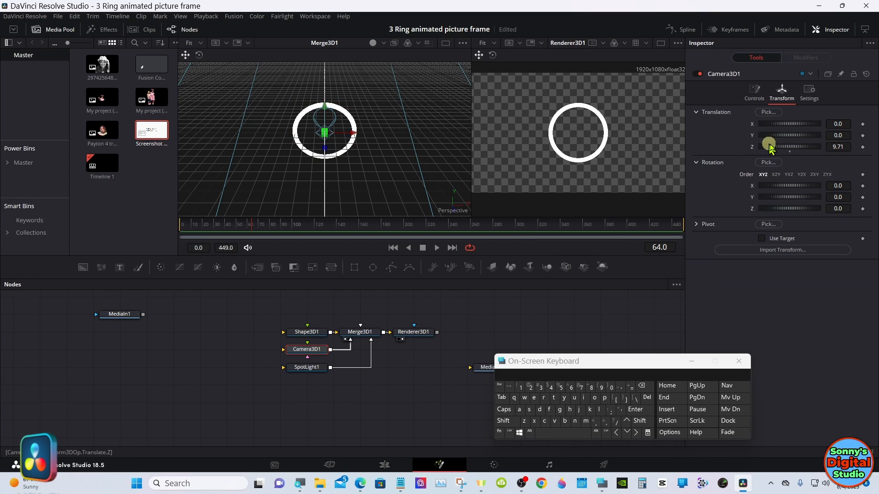
left_click_drag(785, 146, 788, 147)
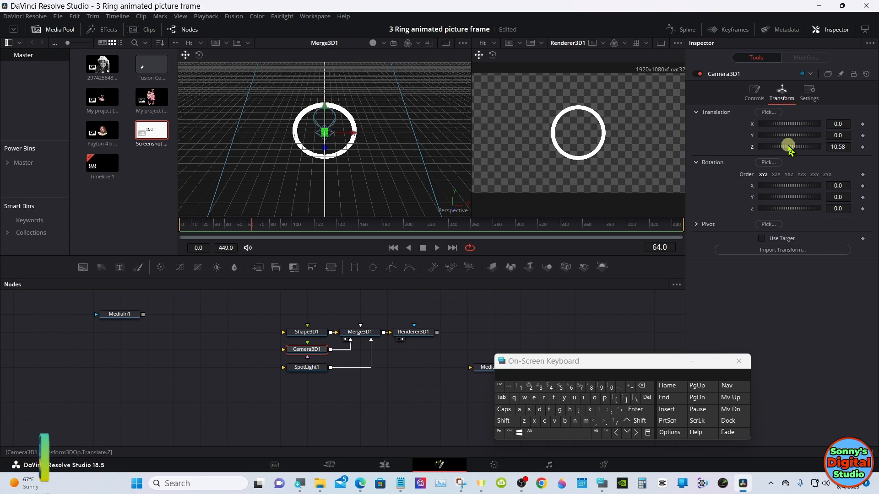
left_click(661, 44)
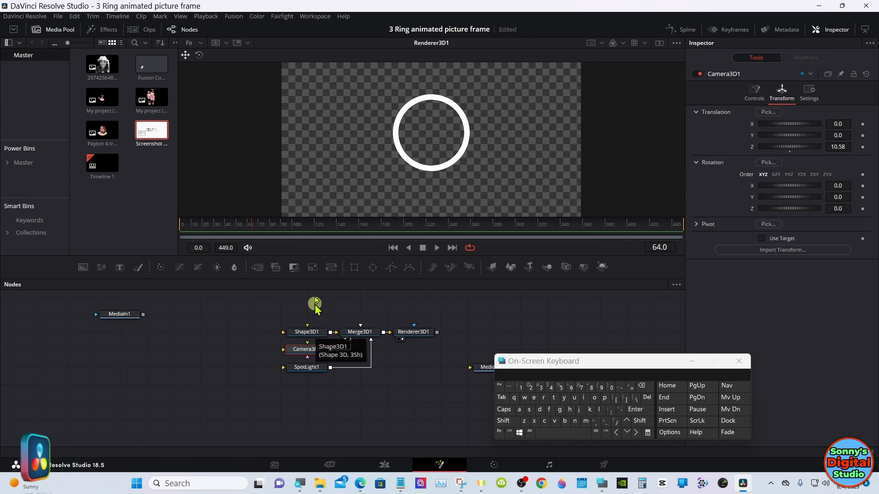
left_click(659, 43)
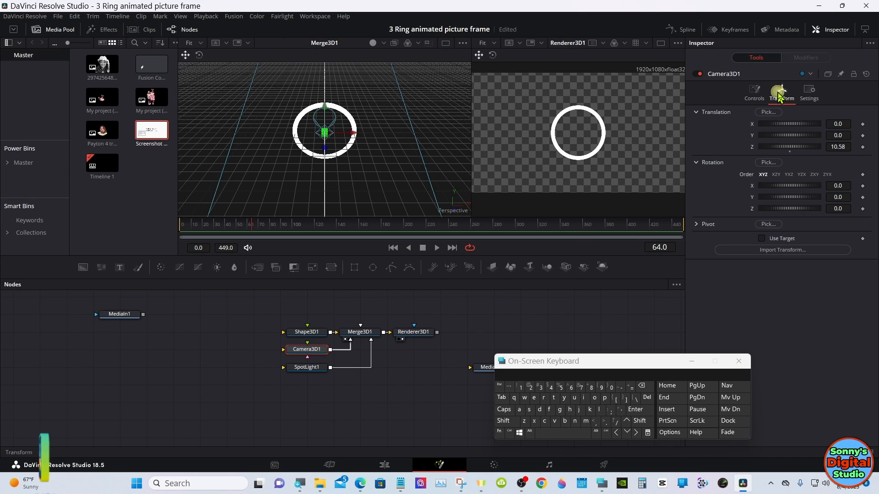
left_click(762, 239)
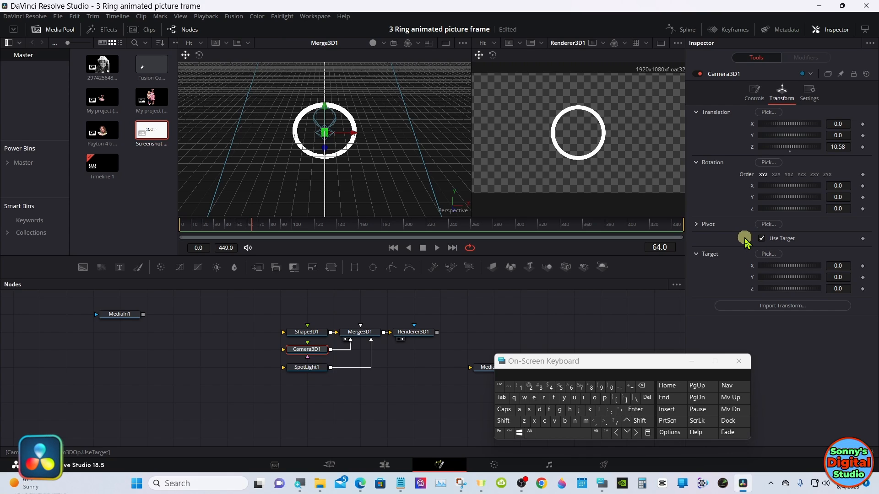
- Inspect the rendered ring in an enlarged single viewer, then restore dual viewers and enlarge the node area
left_click_drag(441, 278, 441, 363)
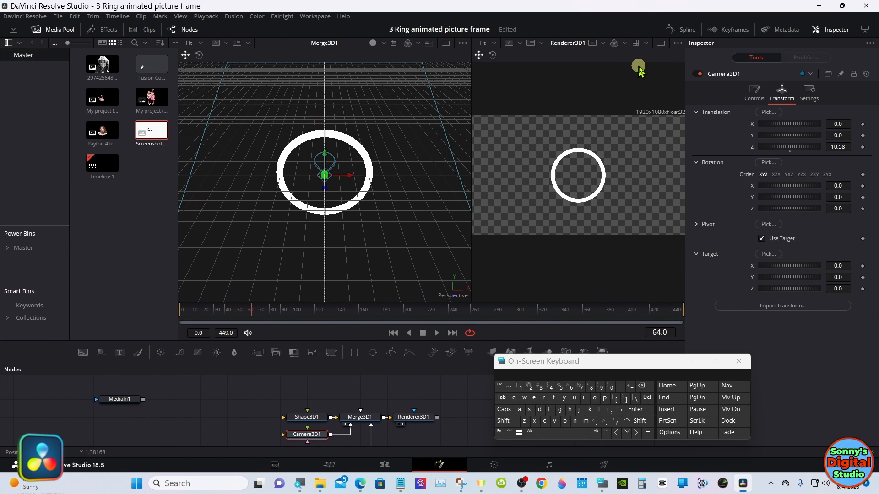
left_click(660, 43)
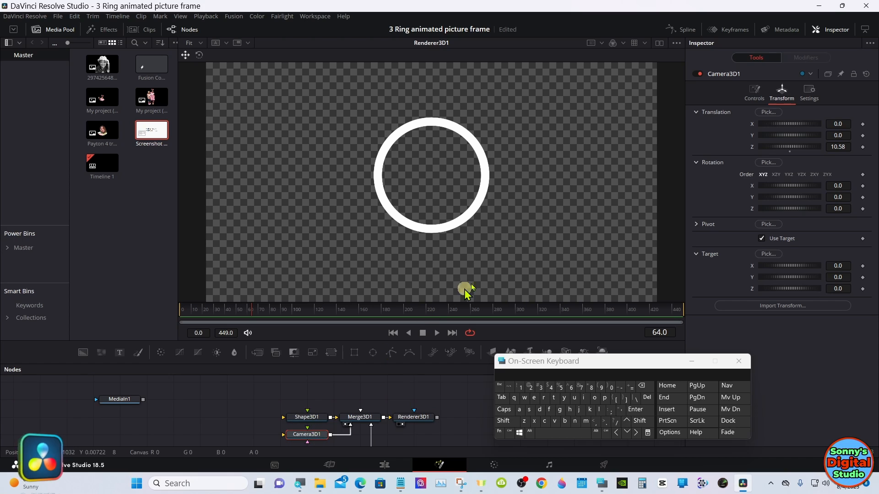
mouse_move(789, 125)
left_mouse_down()
mouse_move(798, 127)
mouse_move(787, 131)
left_mouse_up()
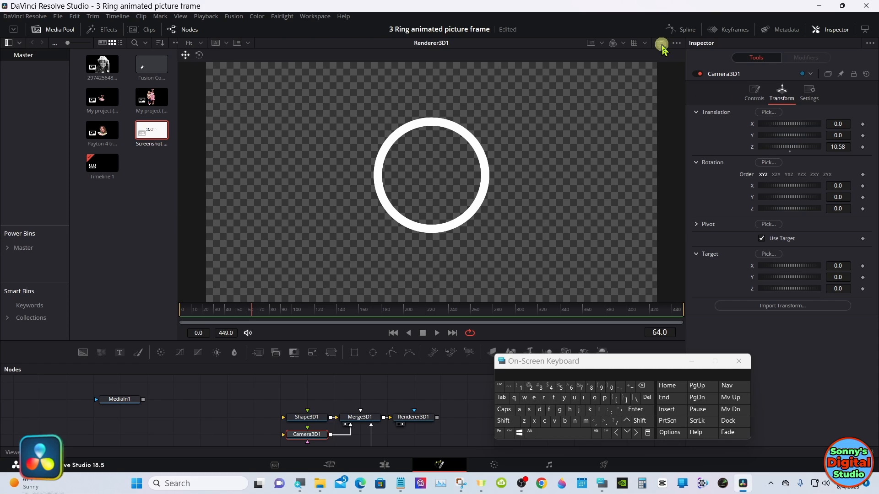
left_click(660, 43)
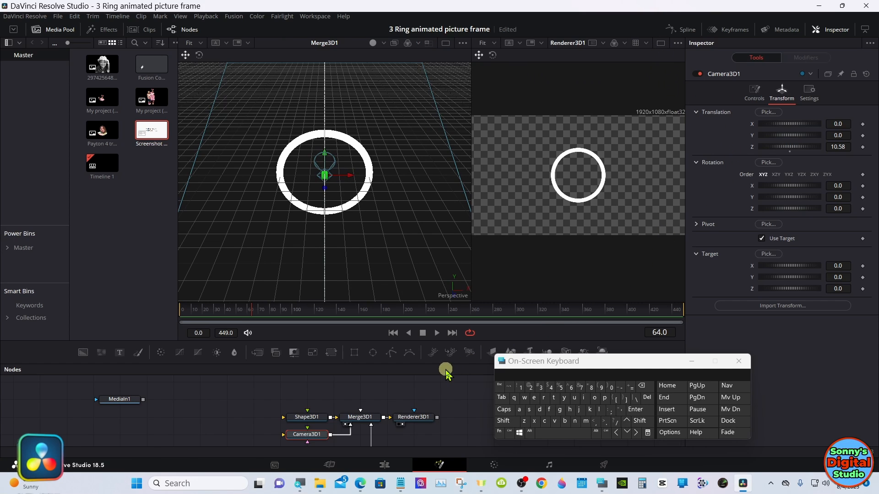
left_click_drag(445, 363, 389, 254)
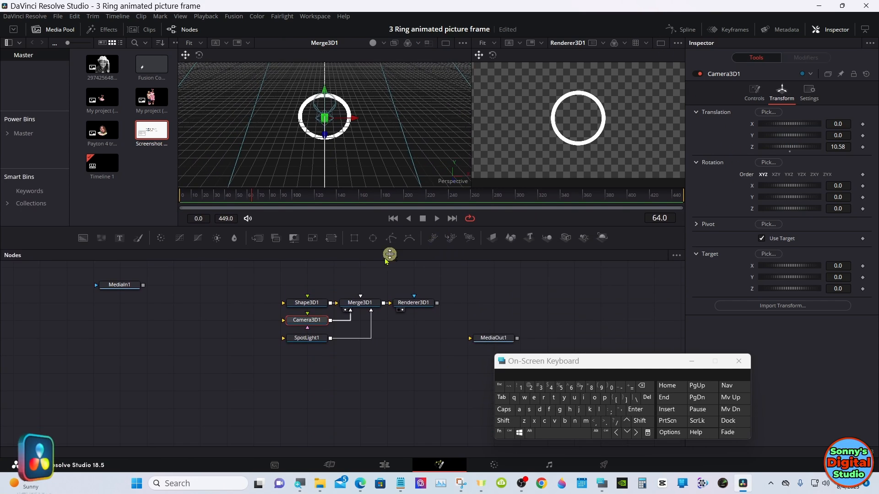
- Move SpotLight1 forward of the ring to a Z translation of 8.26
left_click(315, 338)
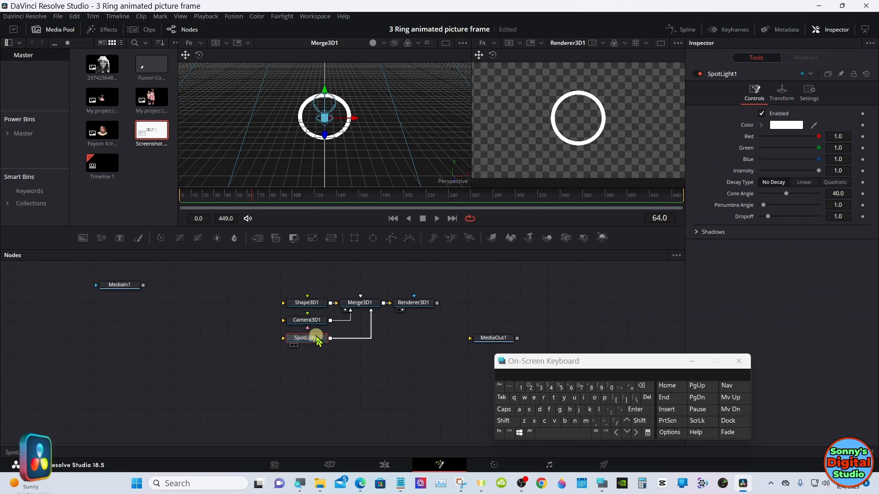
right_click(381, 140)
left_click(480, 143)
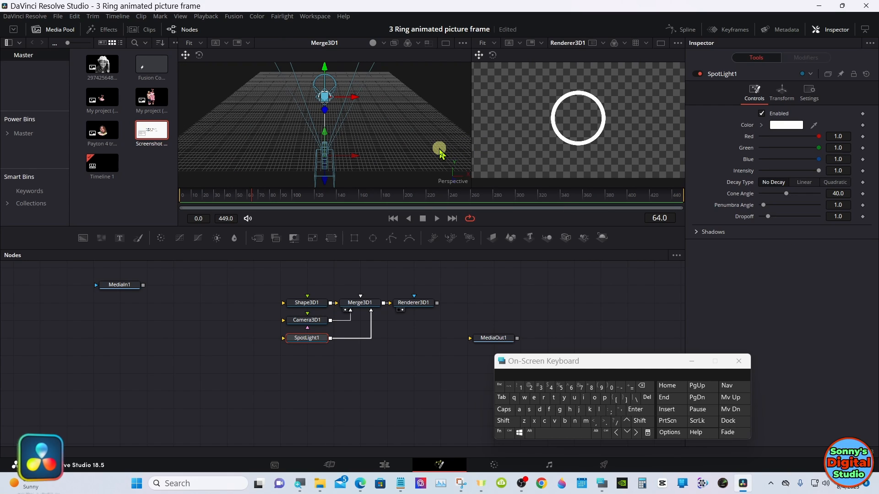
left_click(782, 94)
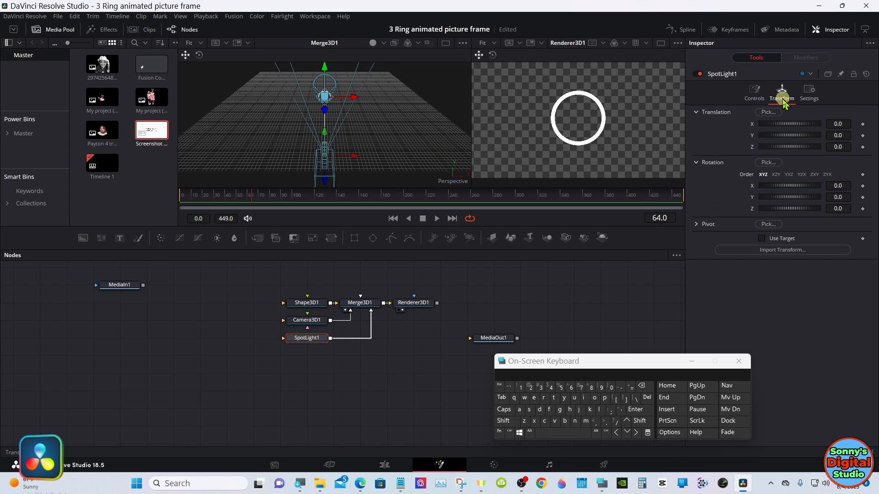
left_click_drag(788, 146, 817, 152)
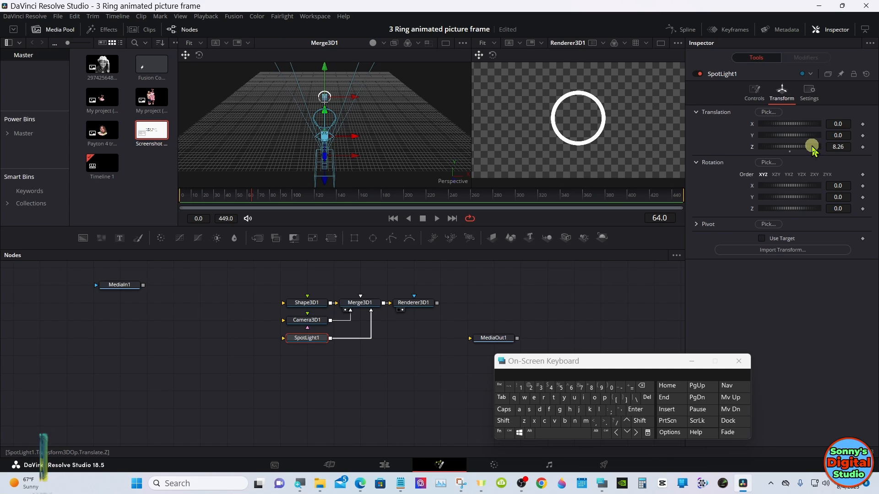
- Enable Use Target on SpotLight1 and move it up and to the side, to about X 5.39, Y 3.54, Z 7.98
left_click_drag(794, 135, 816, 134)
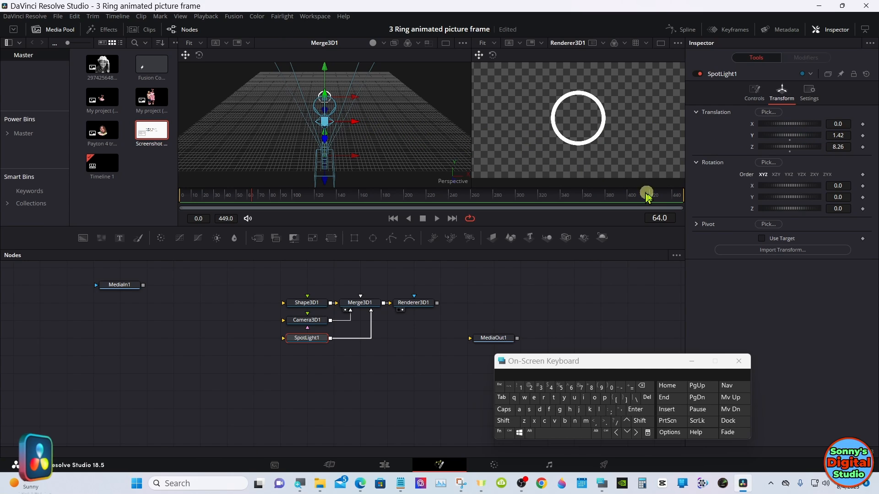
left_click(762, 238)
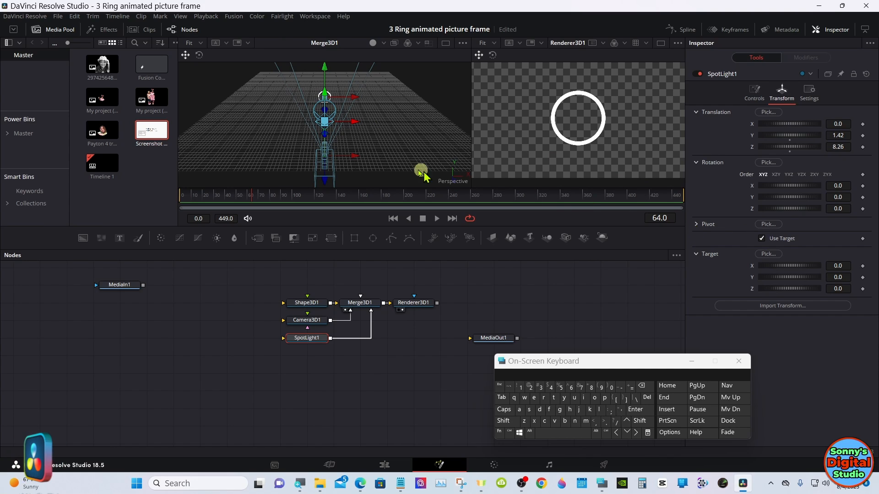
left_click_drag(353, 123, 399, 78)
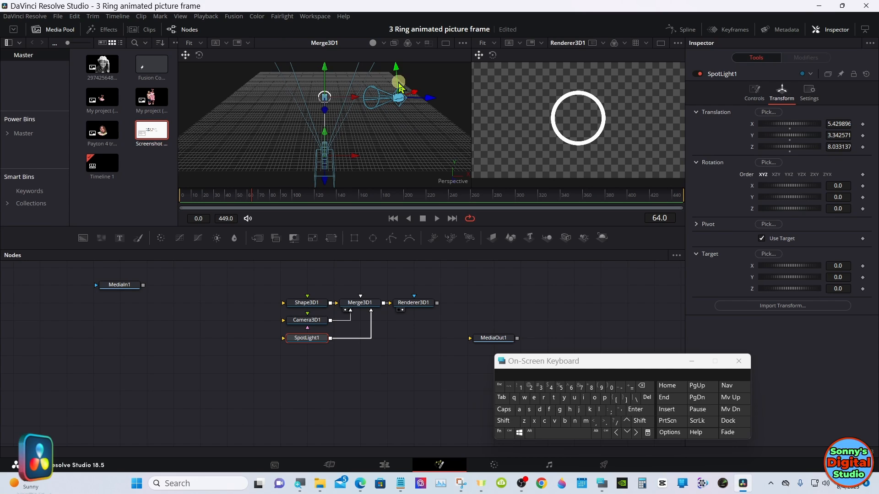
mouse_move(398, 85)
left_mouse_down()
mouse_move(396, 70)
mouse_move(396, 78)
left_mouse_up()
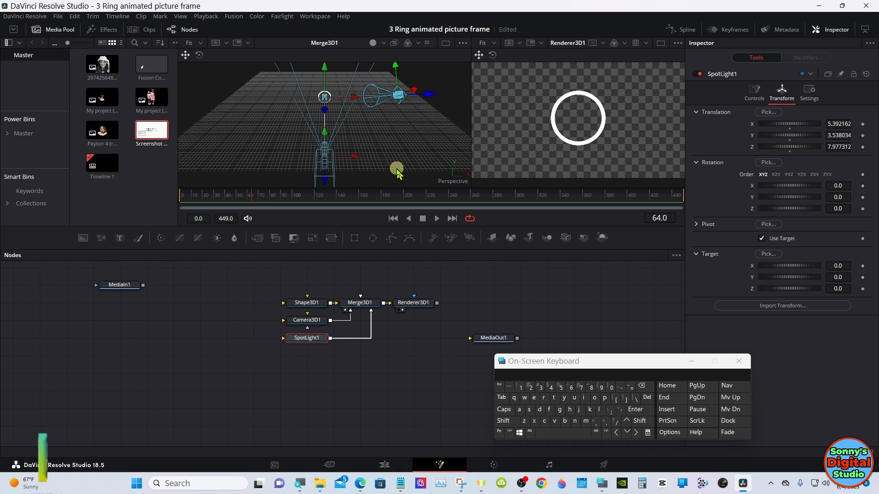
left_click(317, 320)
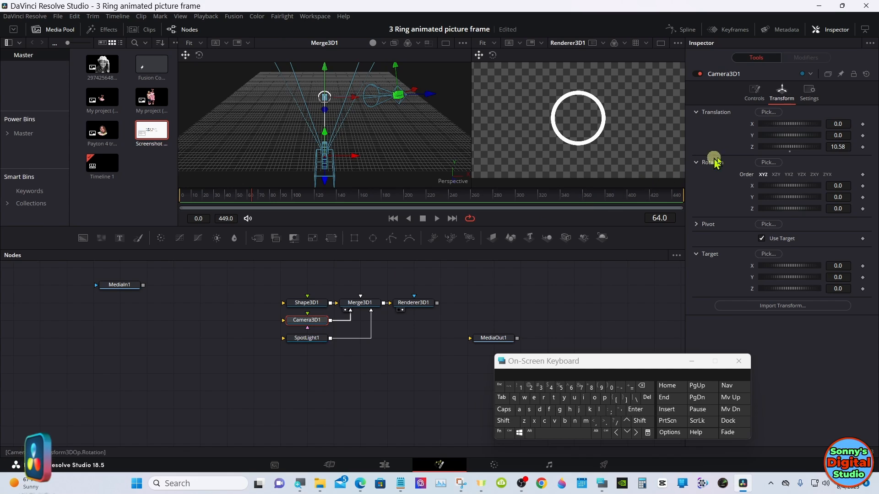
mouse_move(777, 141)
left_mouse_down()
mouse_move(800, 133)
mouse_move(812, 114)
mouse_move(790, 143)
left_mouse_up()
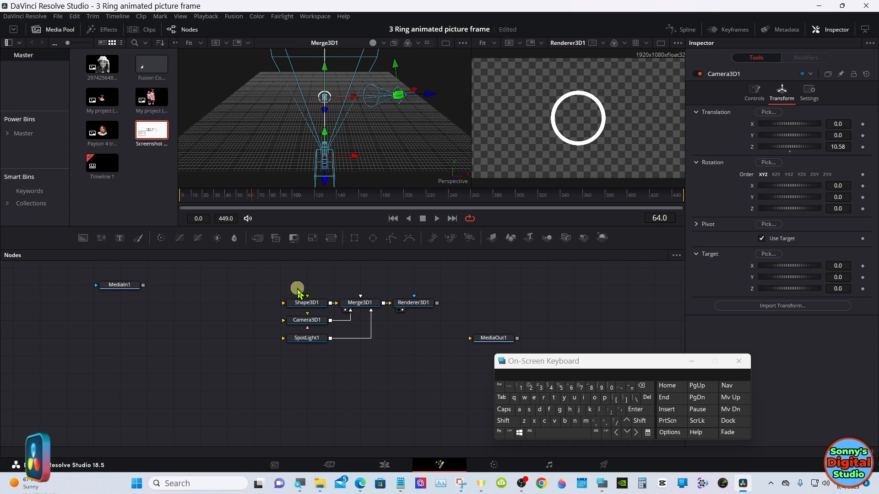
- Duplicate the Shape3D1 torus node just above the original and connect the copy's output to Merge3D1
right_click(304, 303)
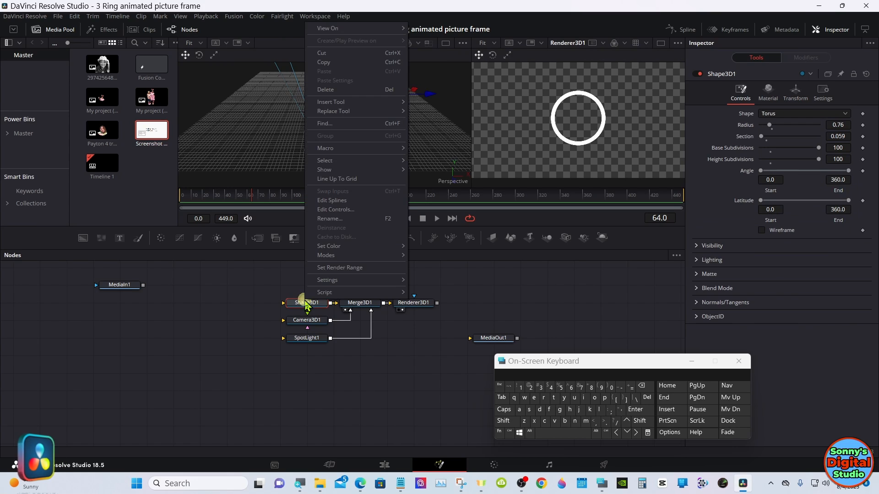
left_click(341, 66)
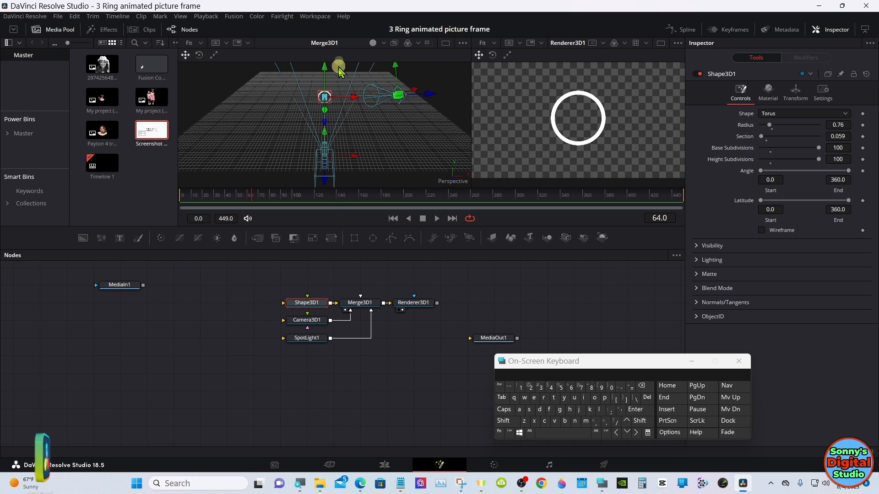
right_click(309, 283)
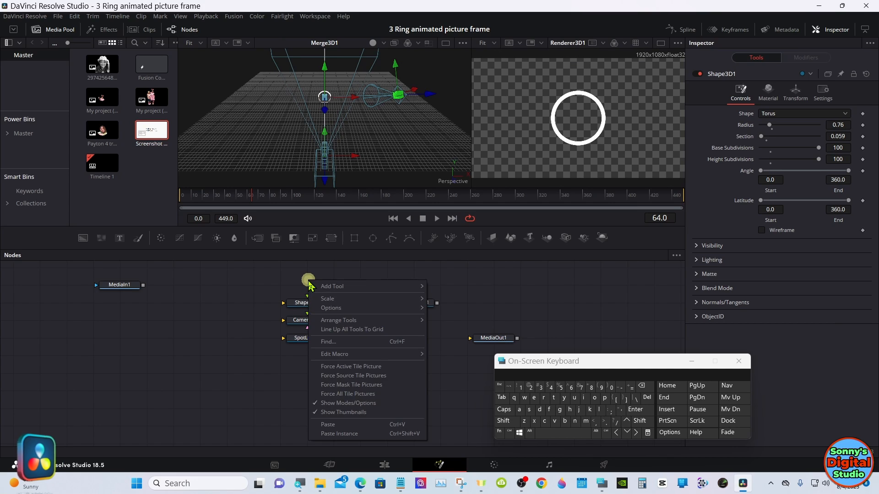
left_click(334, 425)
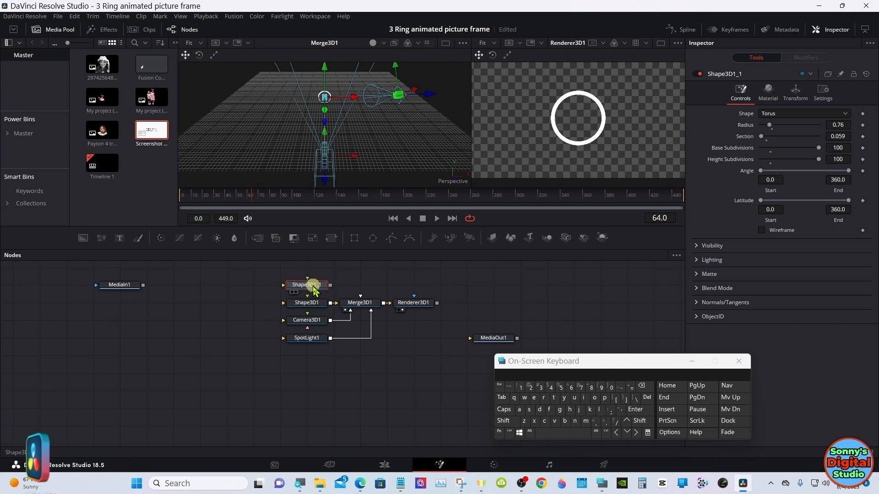
left_click_drag(330, 285, 359, 300)
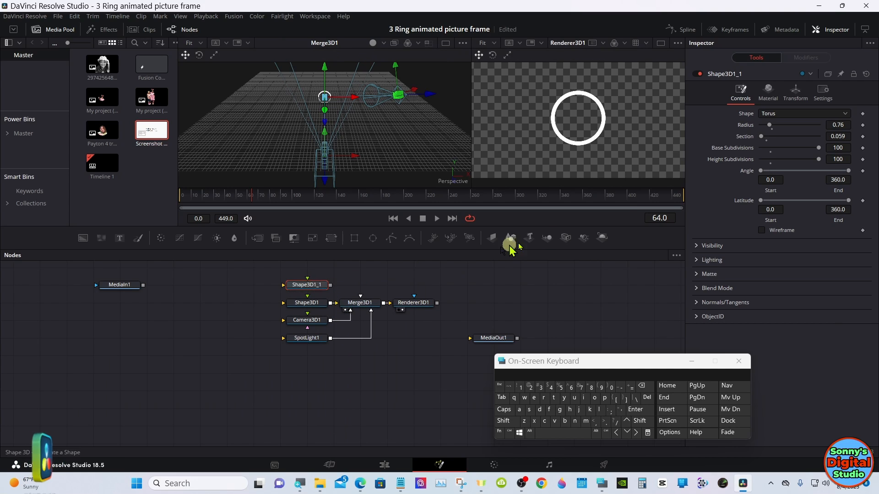
- Shift the duplicated ring left of the original by setting its X translation to -1.502
left_click(795, 92)
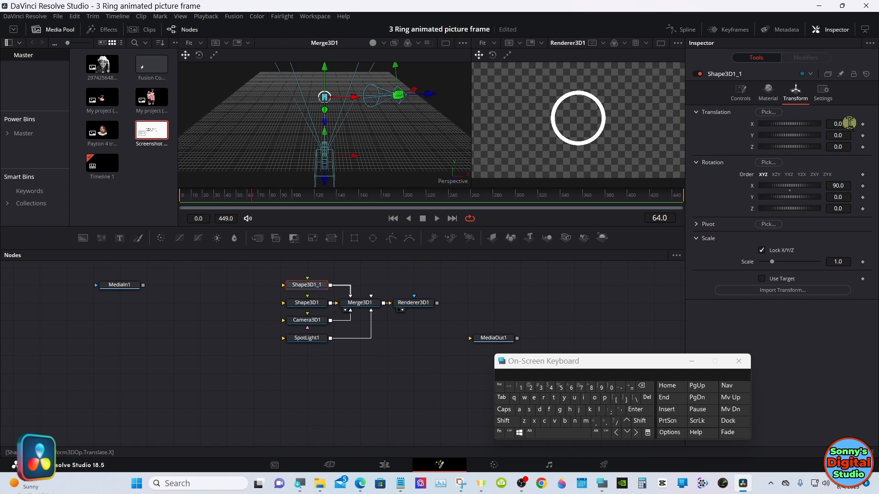
left_click_drag(844, 124, 471, 126)
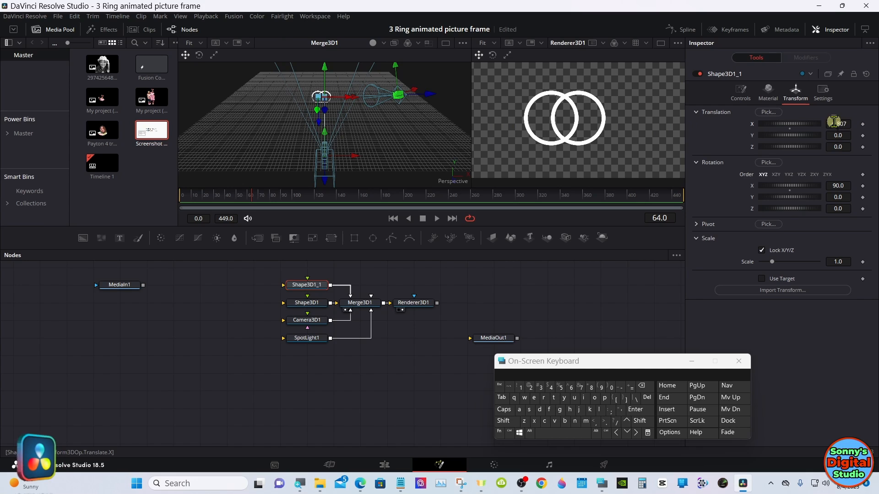
left_click_drag(838, 122, 538, 137)
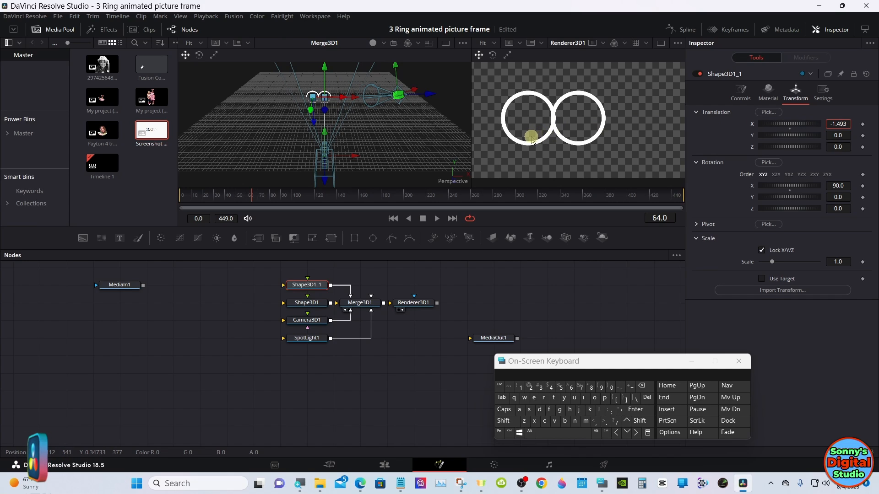
left_click_drag(529, 140, 527, 138)
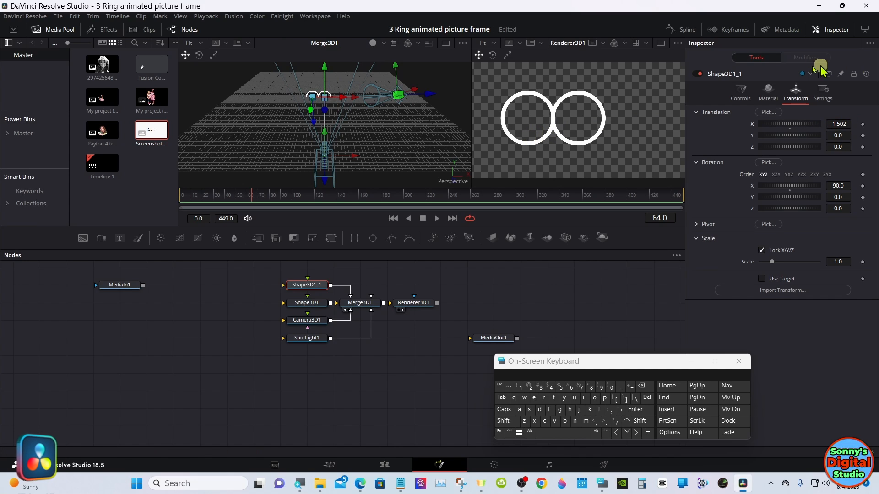
- Show the Renderer3D1 output in a slightly taller single viewer and shift the connected 3D nodes down level with MediaOut1
left_click(659, 43)
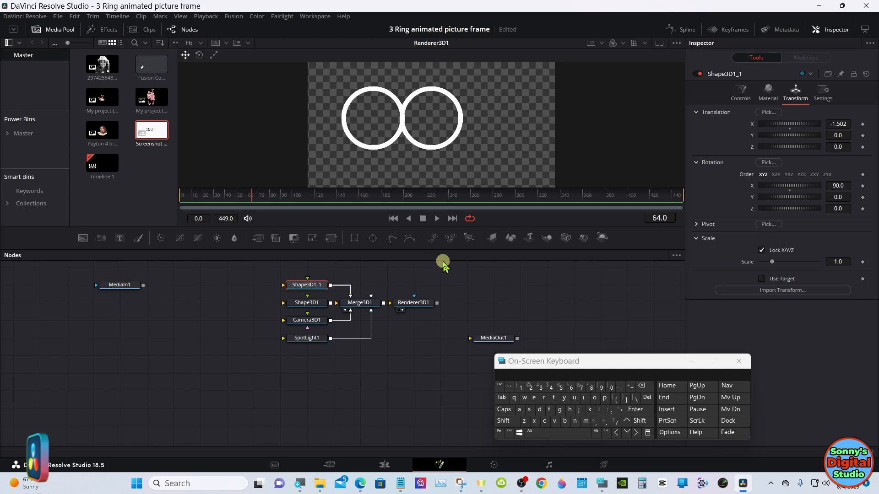
left_click_drag(445, 249, 360, 265)
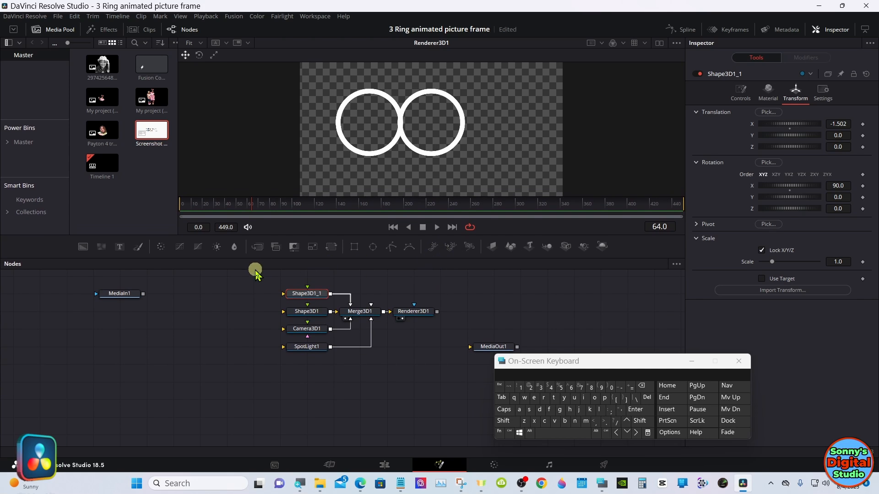
left_click_drag(266, 275, 402, 349)
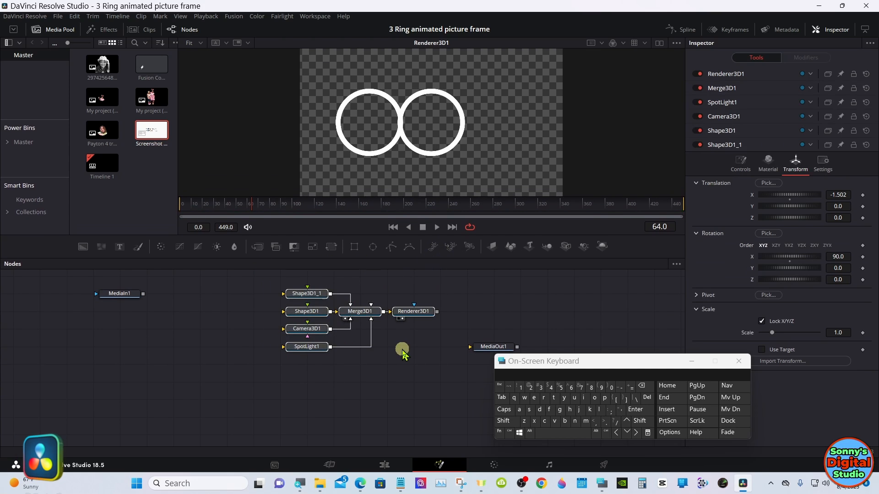
left_click_drag(402, 311, 402, 348)
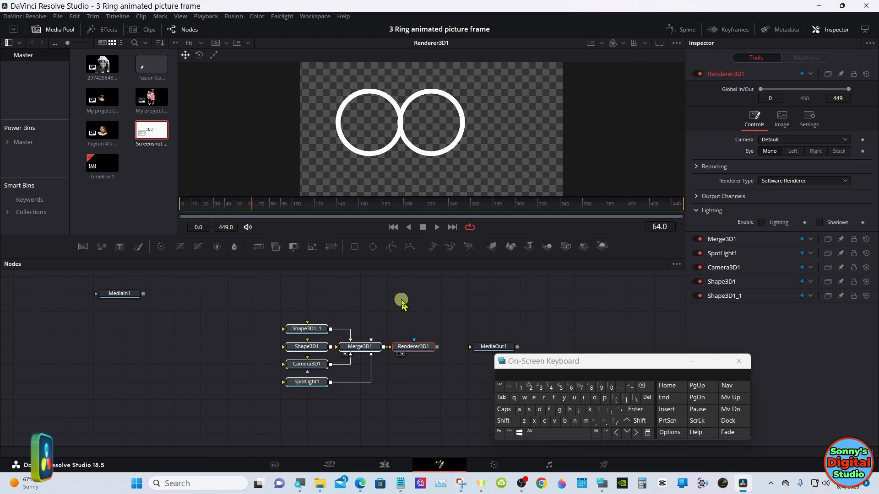
left_click(401, 299)
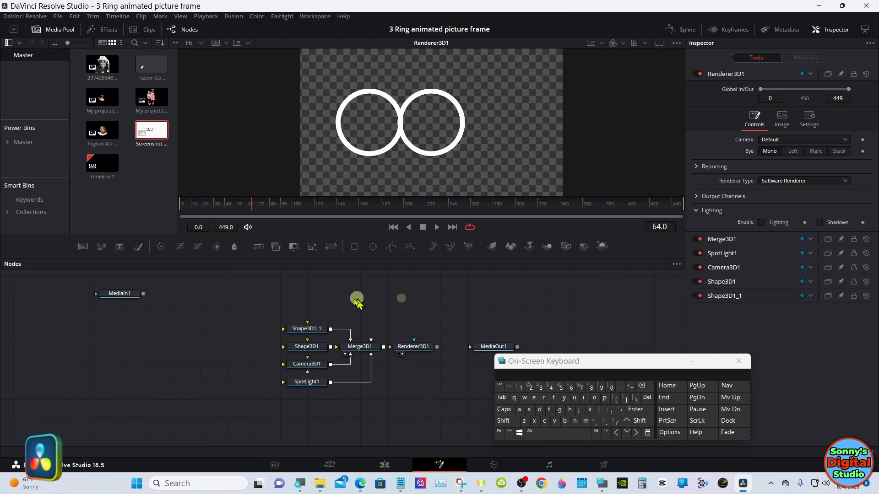
- Duplicate the left ring's Shape3D1_1 node, connect the copy to Merge3D1, and place it directly above the other shape nodes
right_click(306, 337)
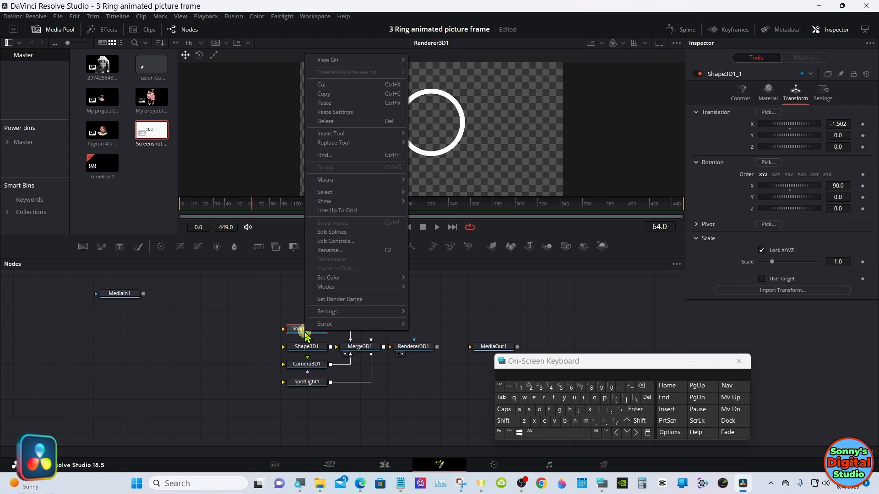
left_click(324, 94)
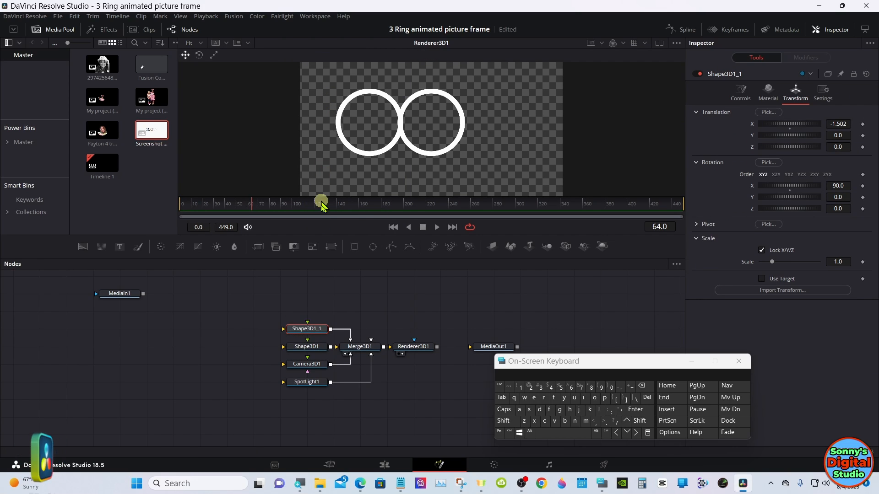
right_click(307, 299)
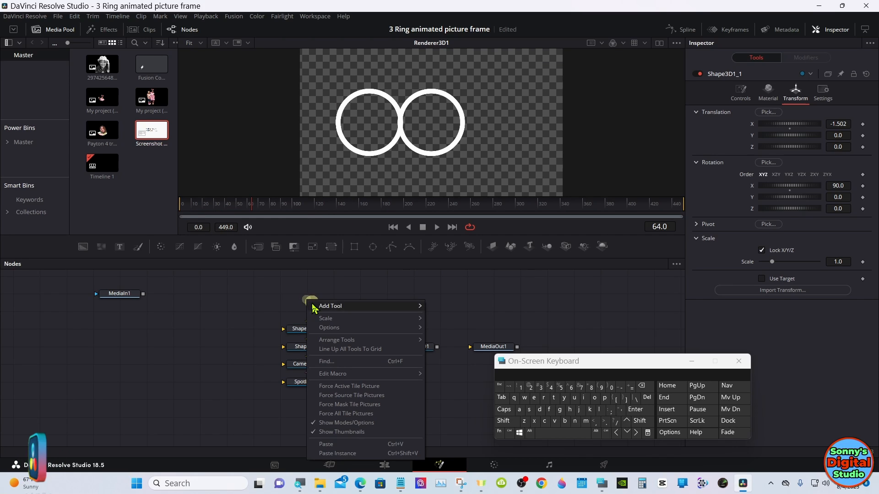
left_click(328, 444)
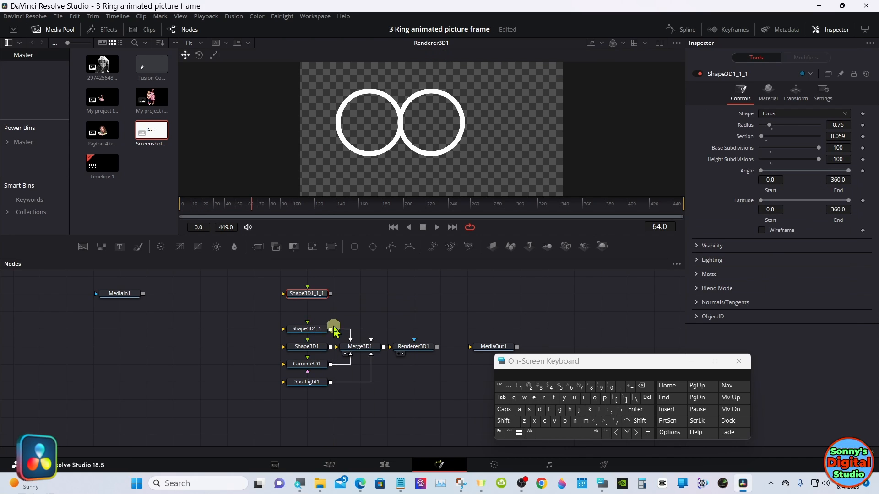
left_click_drag(330, 295, 369, 352)
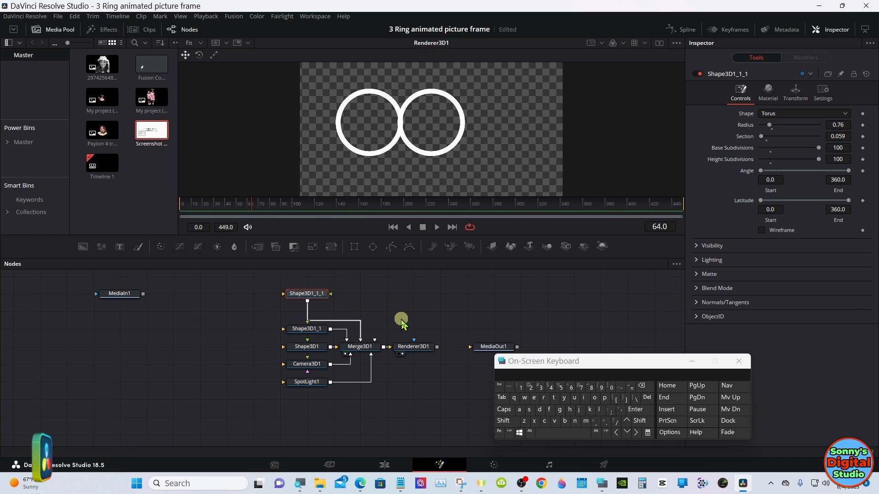
left_click_drag(301, 295, 305, 316)
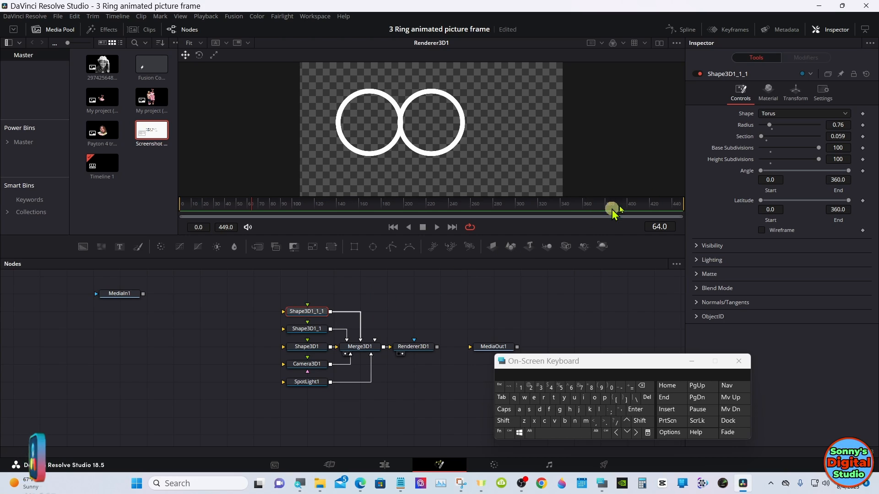
- Move the third ring to the right of the center ring by setting its X translation to 1.541
left_click(797, 89)
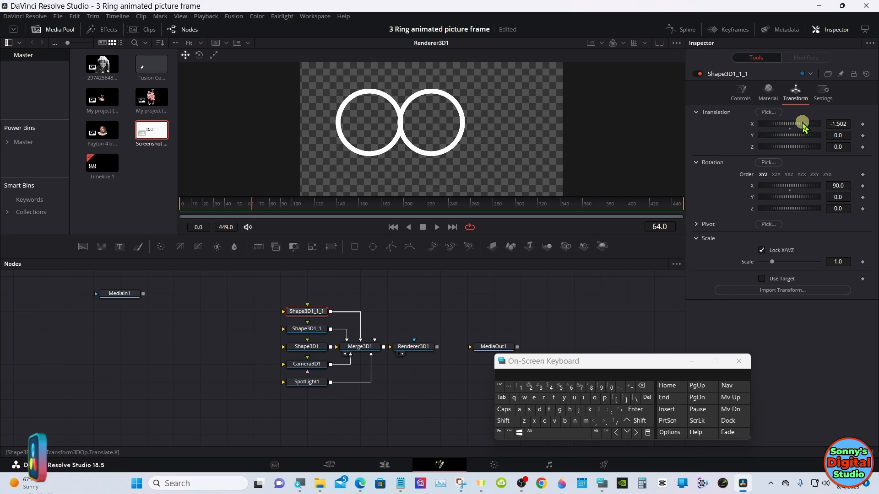
left_click_drag(801, 124, 850, 128)
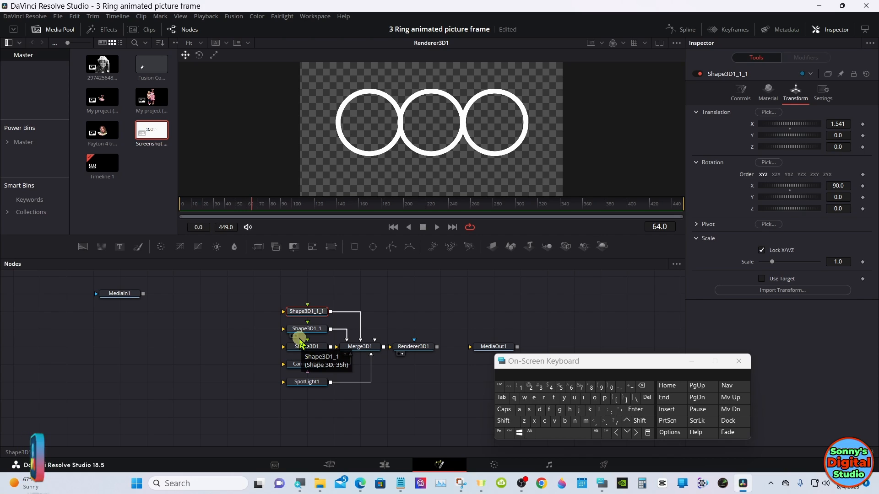
- Swap the order of the Shape3D1 and Shape3D1_1 nodes, and rename the left ring's Shape3D1_1 node L_Ring
left_click_drag(297, 330, 313, 349)
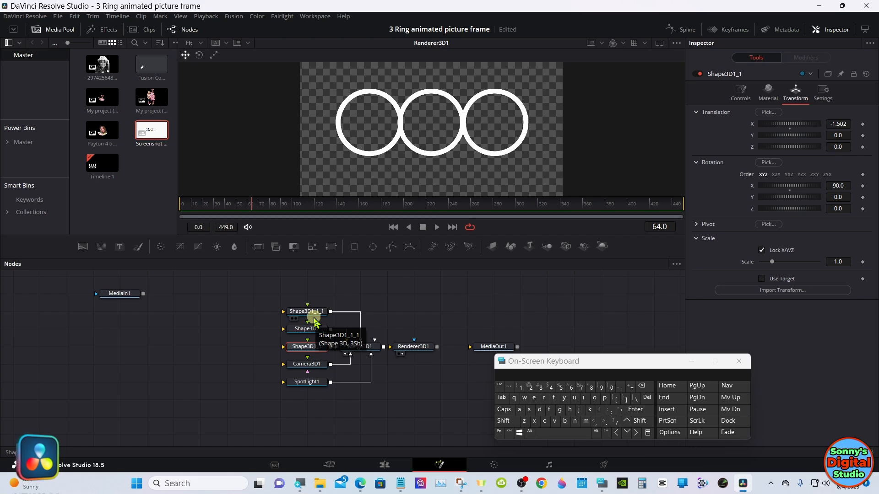
right_click(314, 351)
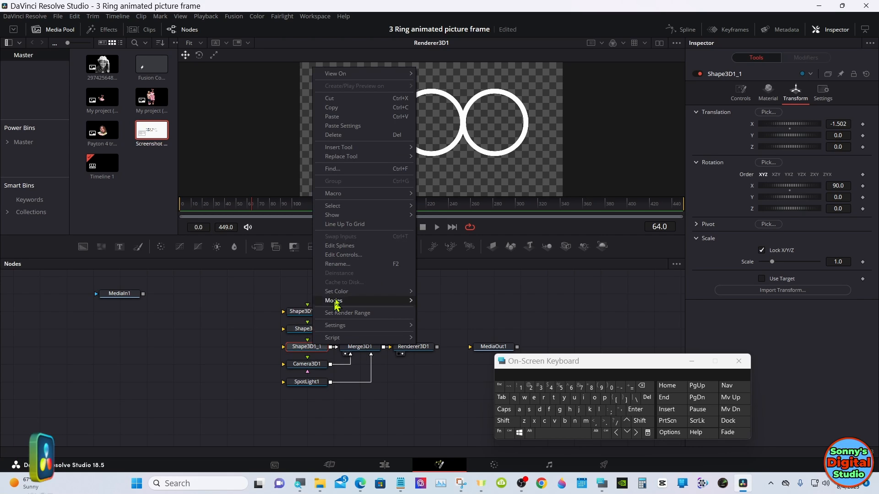
left_click(348, 265)
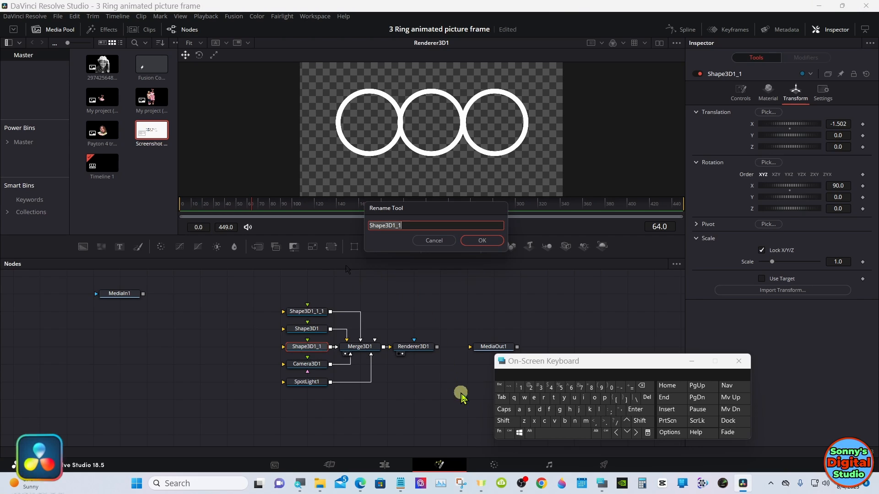
left_click(503, 421)
left_click(599, 409)
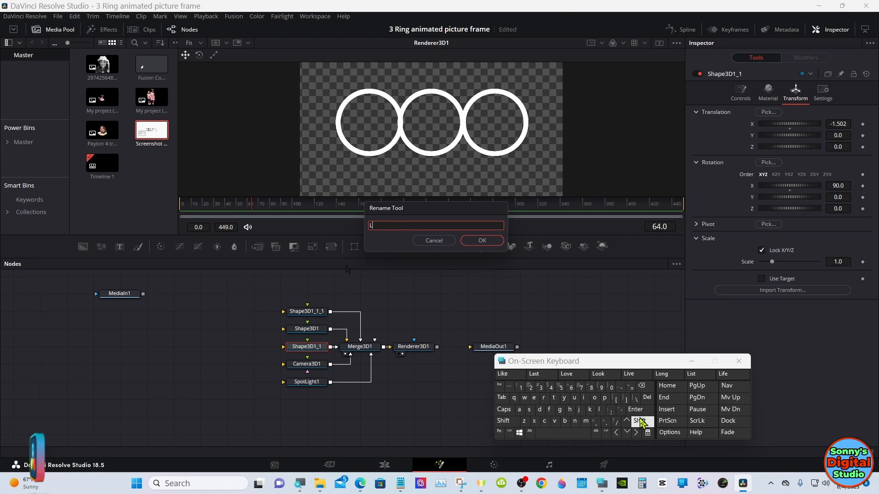
left_click(639, 421)
left_click(619, 388)
left_click(640, 421)
left_click(544, 397)
left_click(584, 398)
left_click(575, 421)
left_click(559, 409)
left_click(482, 240)
- Rename the center ring's Shape3D1 node C_Ring
right_click(309, 329)
left_click(334, 250)
left_click(503, 421)
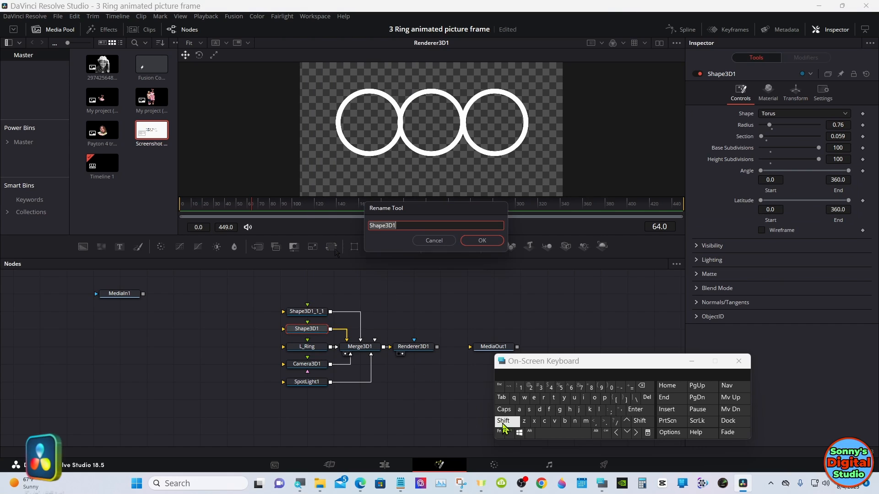
left_click(544, 421)
left_click(640, 421)
left_click(619, 388)
left_click(503, 421)
left_click(543, 398)
left_click(584, 397)
left_click(575, 421)
left_click(560, 410)
left_click(482, 241)
- Rename the right ring's Shape3D1_1_1 node R_Ring
right_click(303, 312)
left_click(324, 232)
left_click(503, 421)
left_click(544, 397)
left_click(639, 421)
left_click(615, 391)
left_click(503, 421)
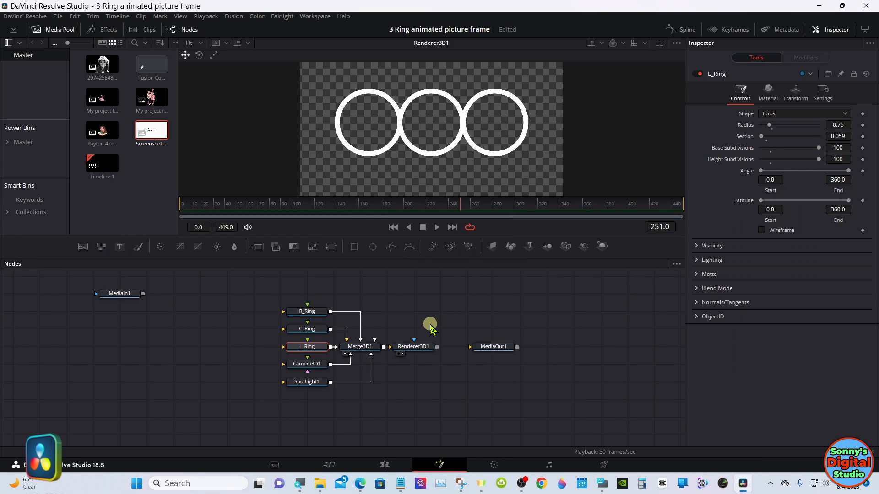
- Animate L_Ring's angle: keyframe the full 0 to 360 range at frame 30, and an end angle of 0 at frame 90
left_click_drag(189, 206, 211, 208)
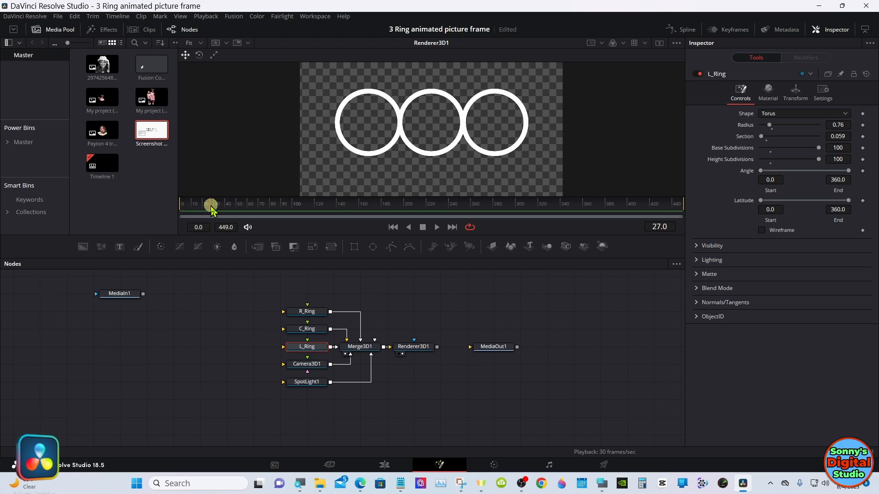
left_click_drag(213, 210, 216, 211)
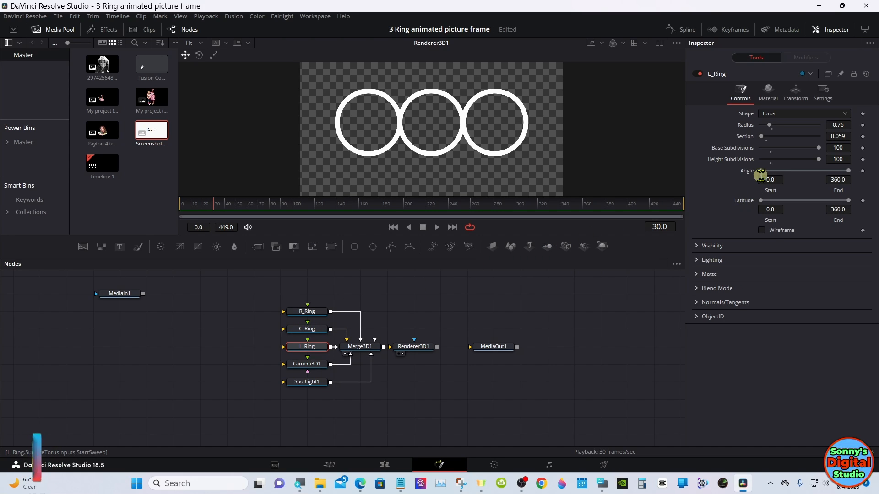
mouse_move(761, 170)
left_mouse_down()
mouse_move(779, 172)
mouse_move(749, 171)
mouse_move(764, 175)
left_mouse_up()
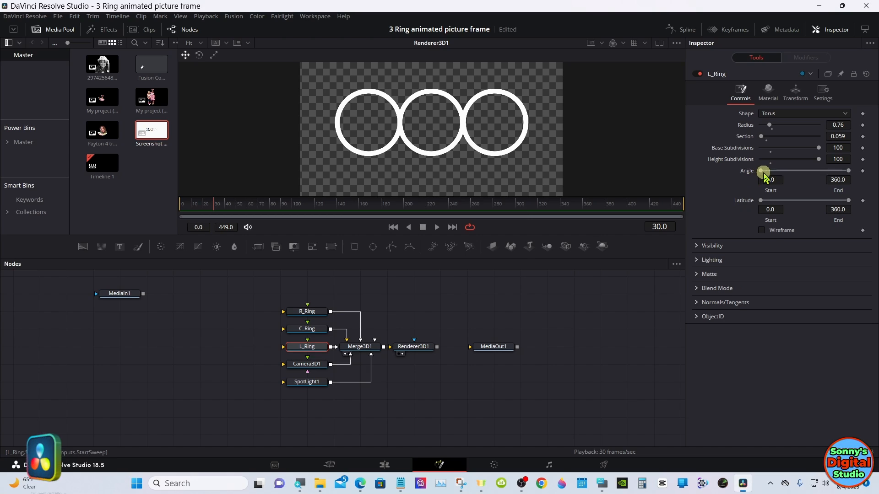
mouse_move(849, 172)
left_mouse_down()
mouse_move(808, 172)
mouse_move(865, 174)
left_mouse_up()
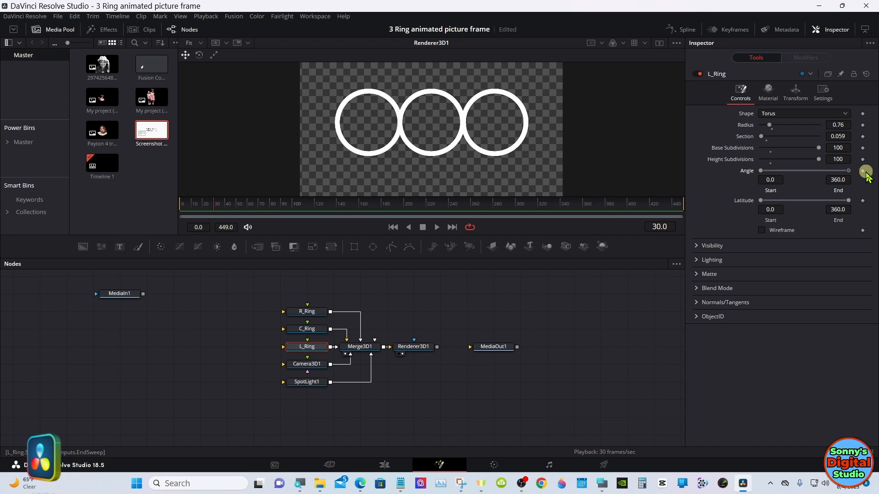
left_click(864, 172)
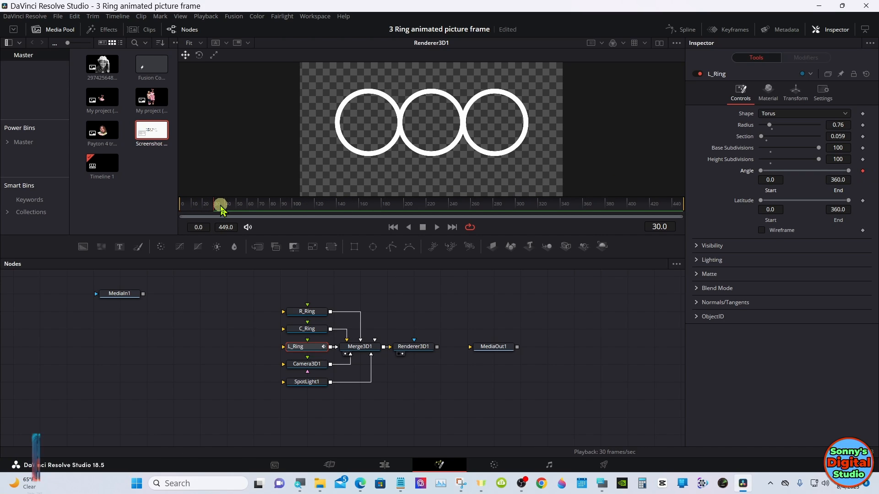
left_click_drag(220, 208, 281, 211)
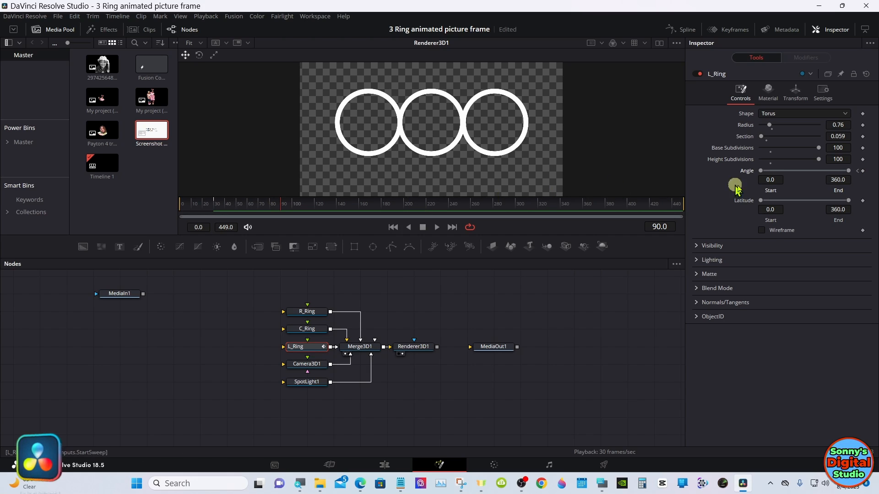
left_click_drag(850, 174, 754, 176)
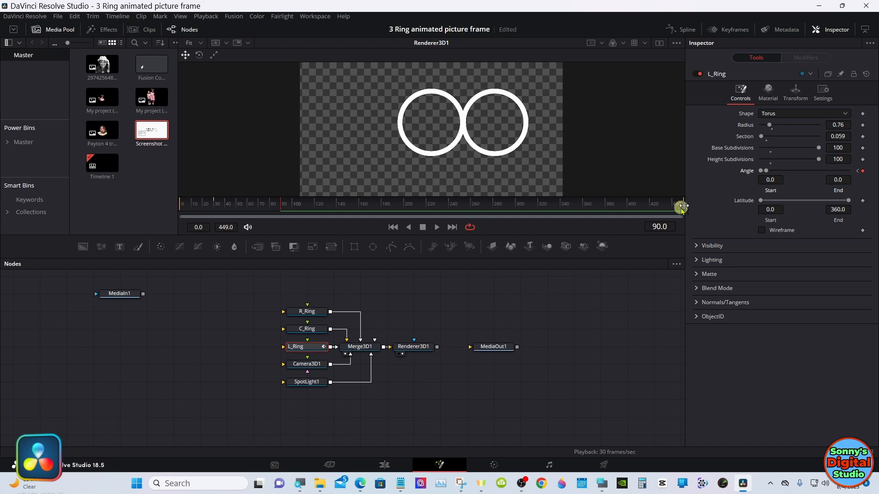
- Keyframe C_Ring's angle at frame 90 with a start of 0 and an end of 360
left_click(314, 332)
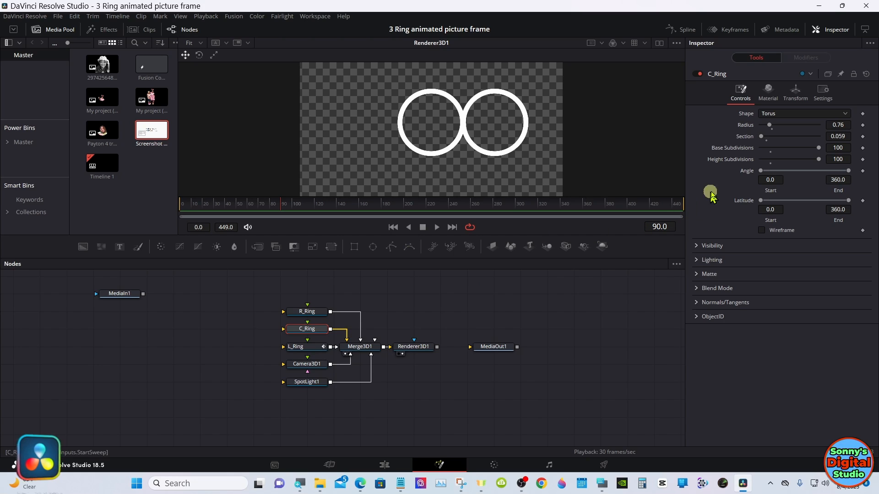
left_click_drag(761, 171, 760, 170)
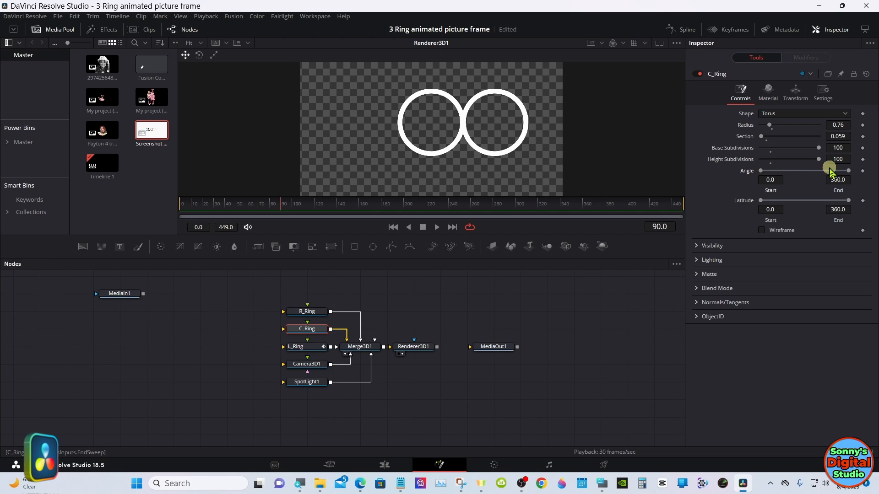
mouse_move(848, 170)
left_mouse_down()
mouse_move(810, 186)
mouse_move(849, 184)
left_mouse_up()
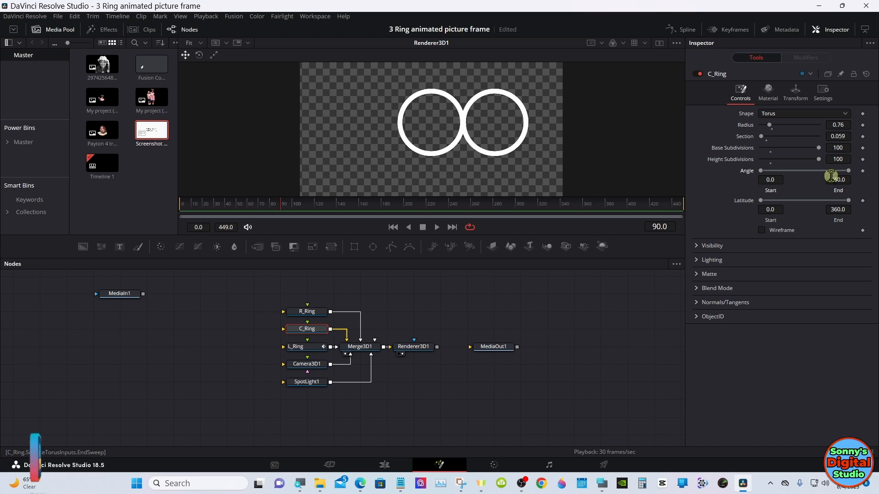
left_click(309, 353)
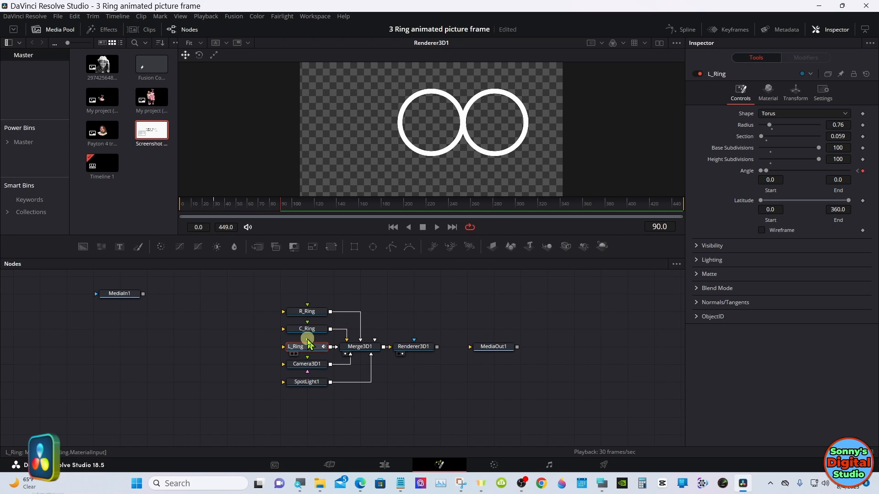
left_click(308, 335)
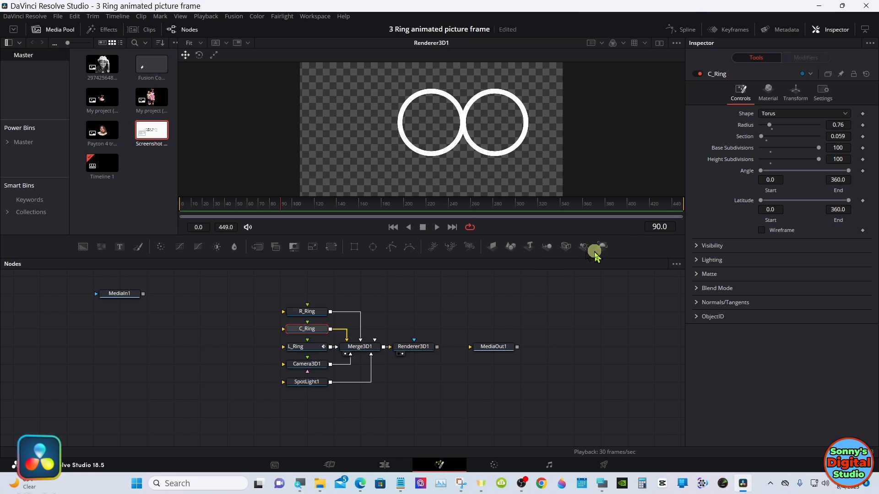
left_click(862, 171)
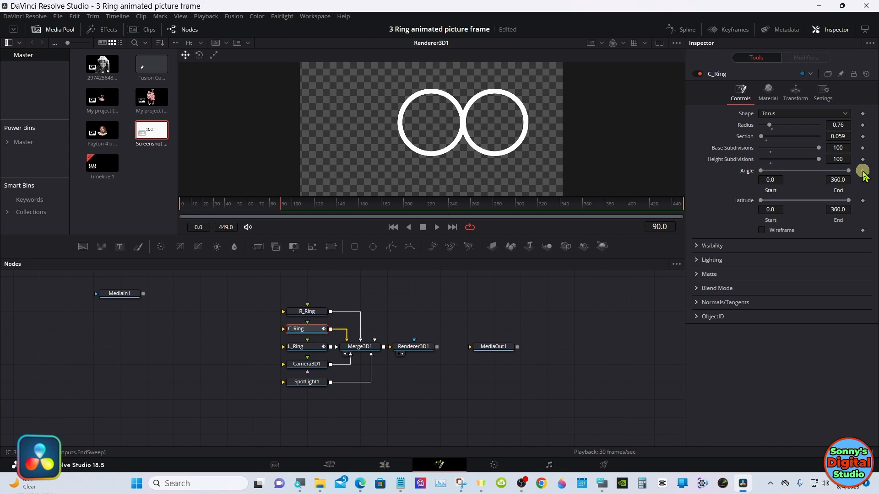
- Keyframe C_Ring's end angle at 180 on frame 120
left_click(296, 203)
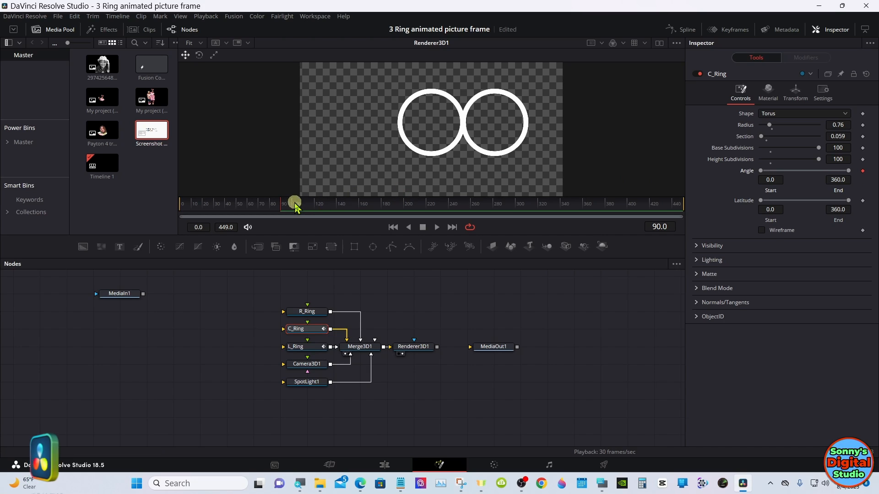
left_click_drag(297, 207, 315, 210)
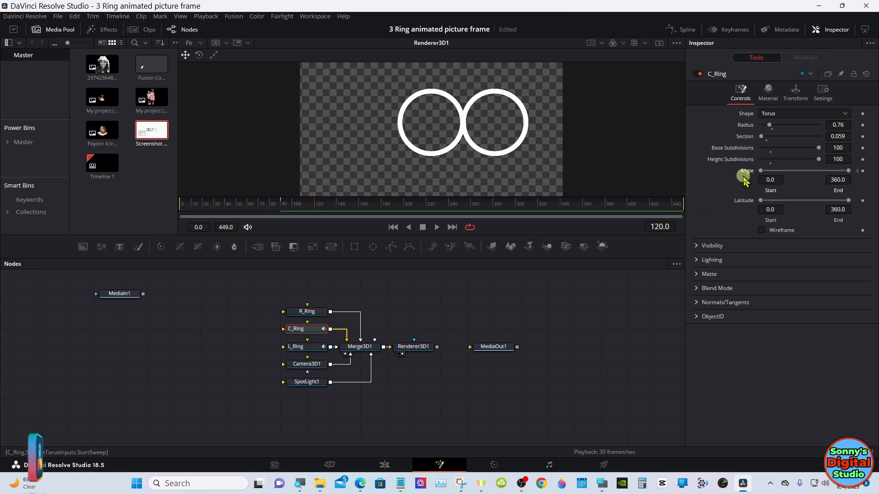
left_click_drag(849, 174, 810, 177)
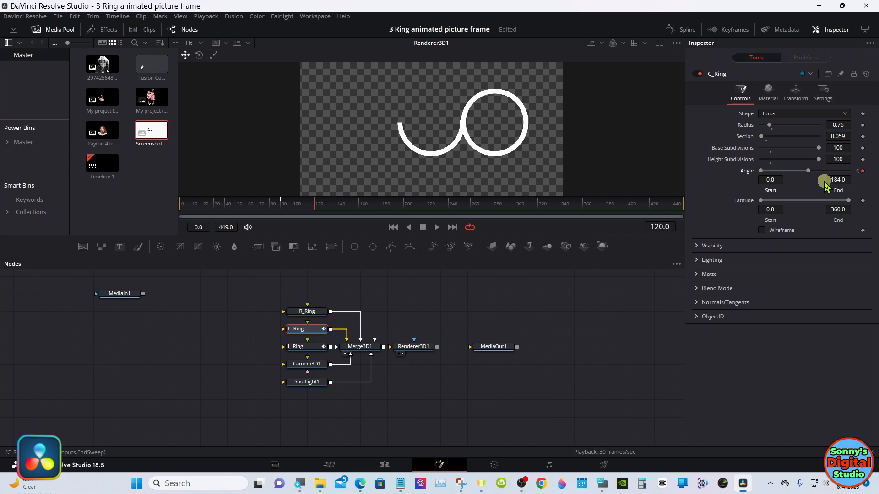
left_click(605, 484)
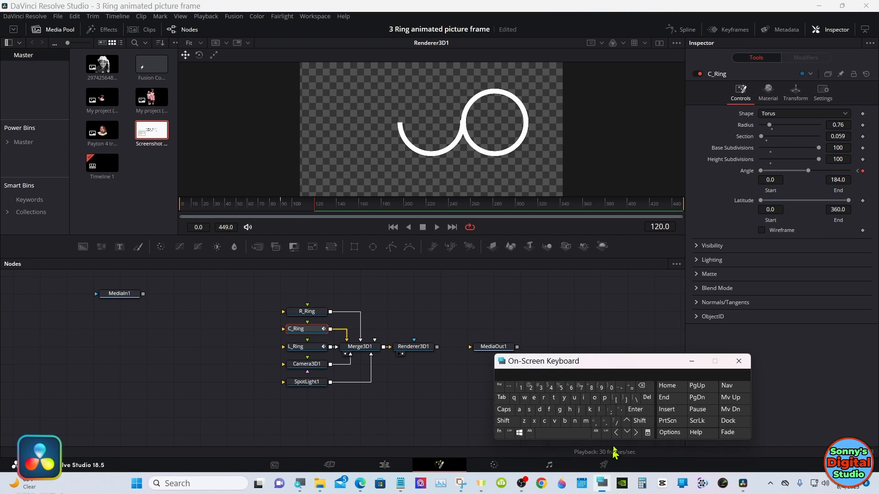
left_click(847, 181)
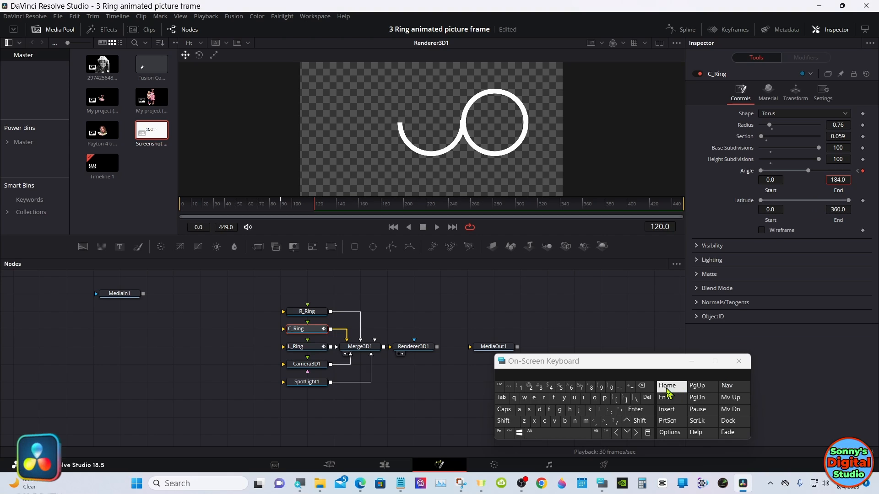
left_click(641, 386)
left_click(642, 387)
left_click(642, 387)
left_click(642, 386)
left_click(591, 387)
left_click(611, 388)
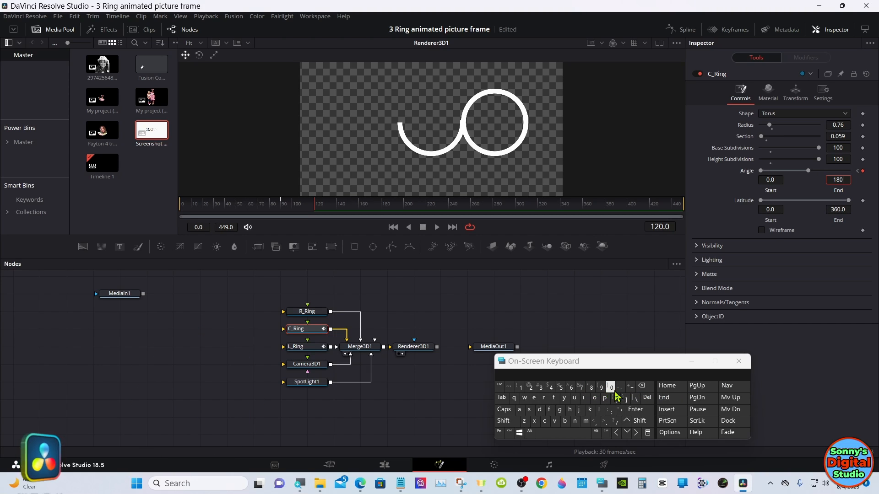
left_click(641, 410)
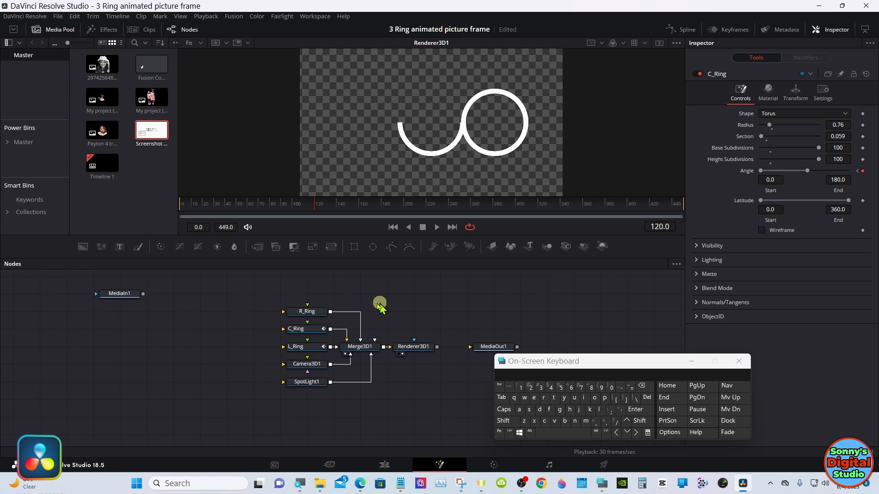
- Set R_Ring's X translation to 1.539
left_click(319, 315)
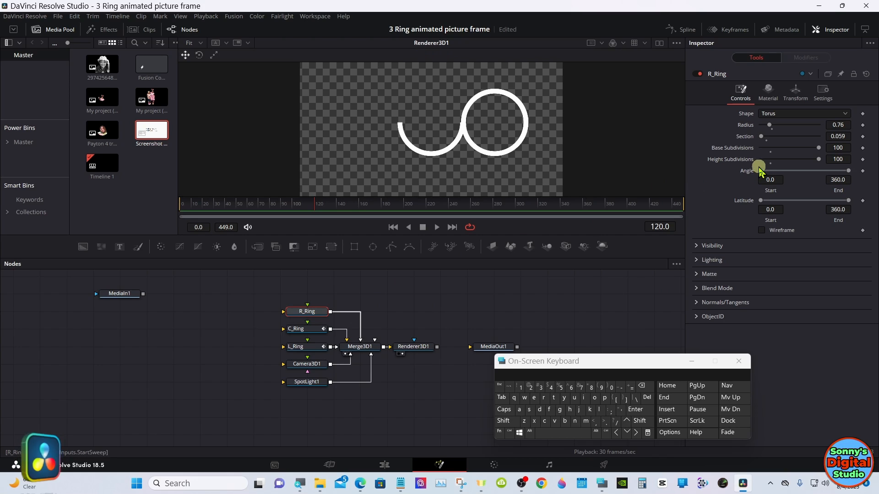
left_click_drag(761, 171, 762, 172)
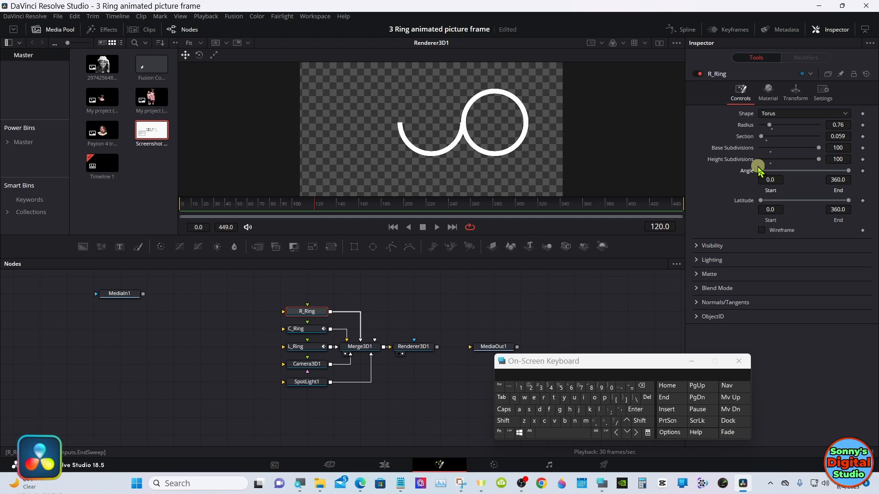
left_click(795, 100)
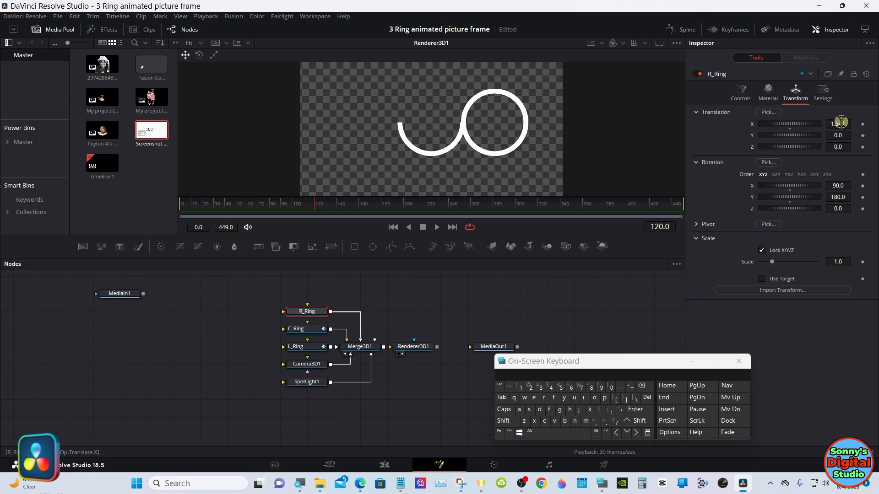
left_click_drag(841, 123, 839, 123)
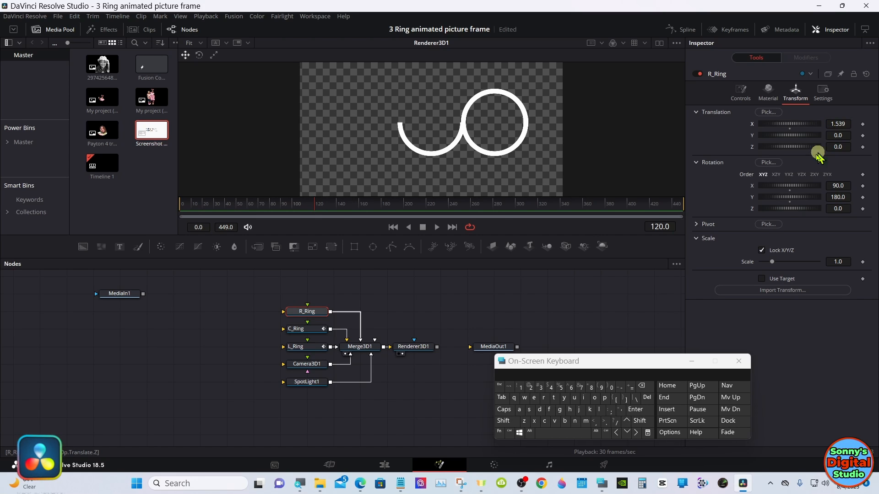
- Animate R_Ring's angle: keyframe the 0 to 360 range at frame 120, and a start angle of 360 at frame 180
left_click(735, 98)
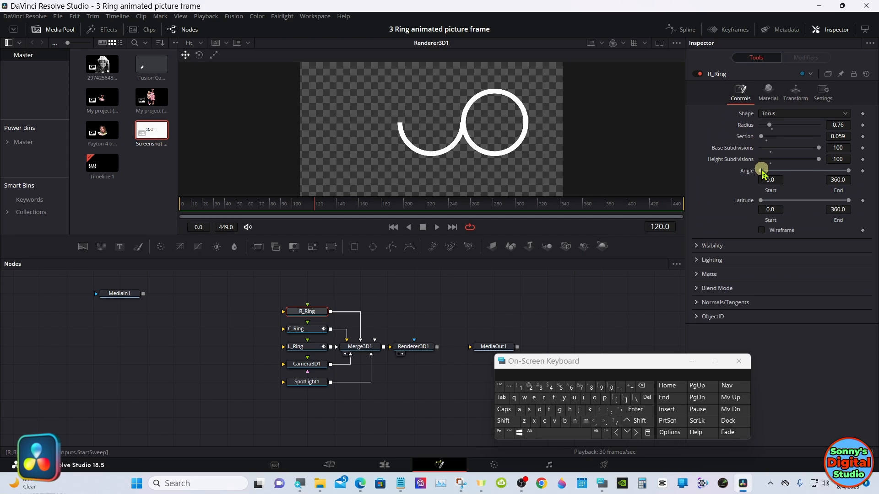
left_click_drag(767, 173, 760, 174)
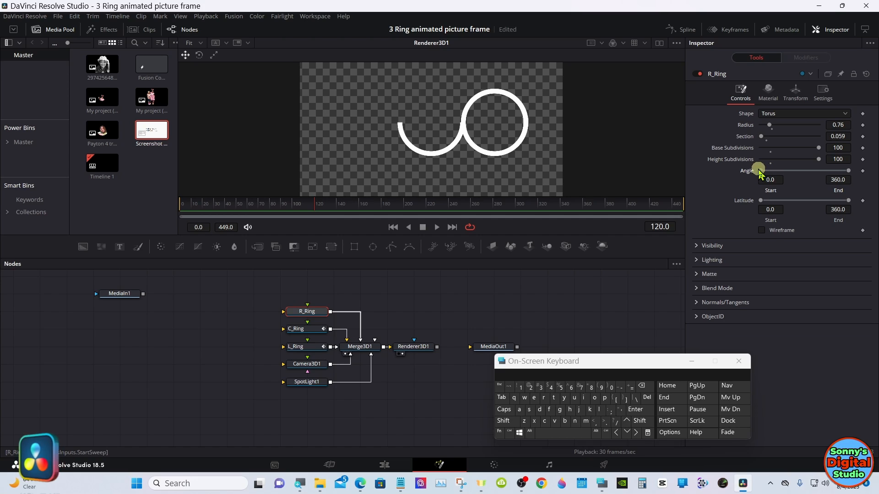
left_click(862, 172)
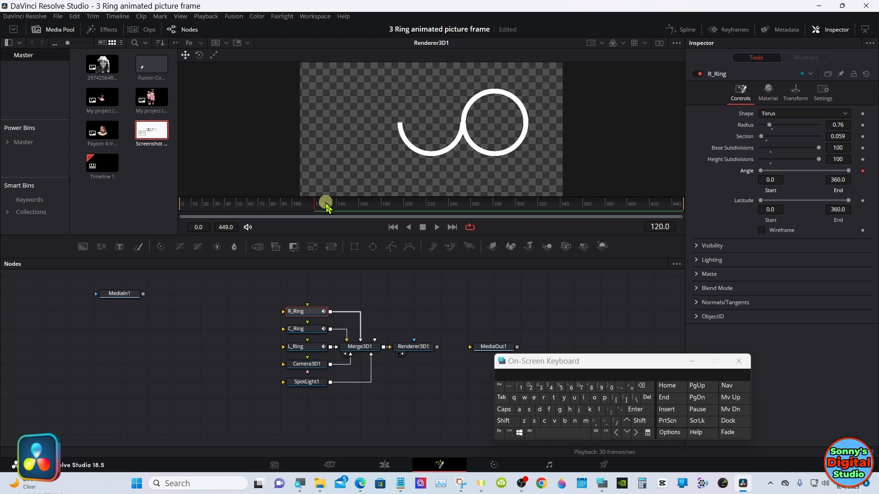
left_click_drag(326, 207, 384, 215)
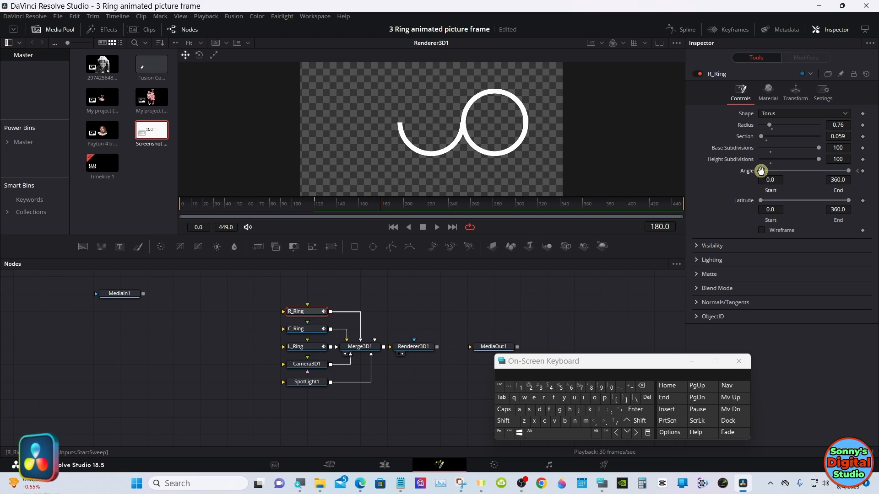
left_click_drag(776, 171, 848, 183)
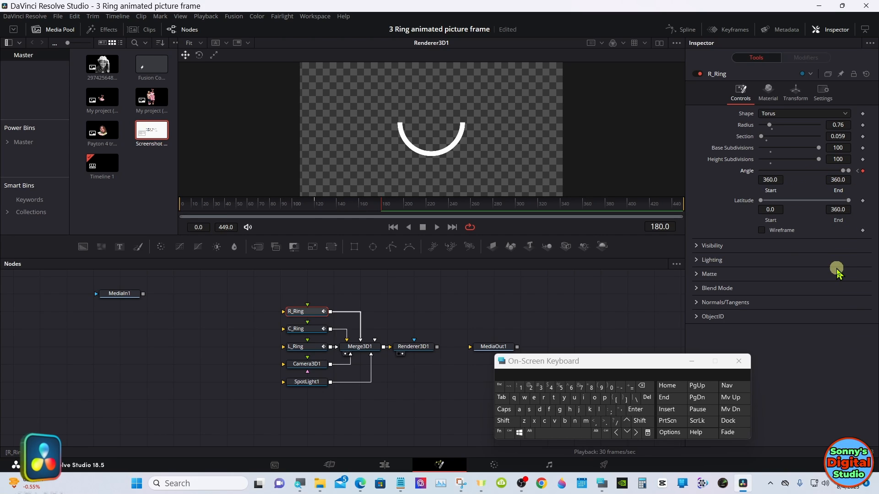
- Keyframe C_Ring's end angle at 0 on frame 210
left_click(303, 329)
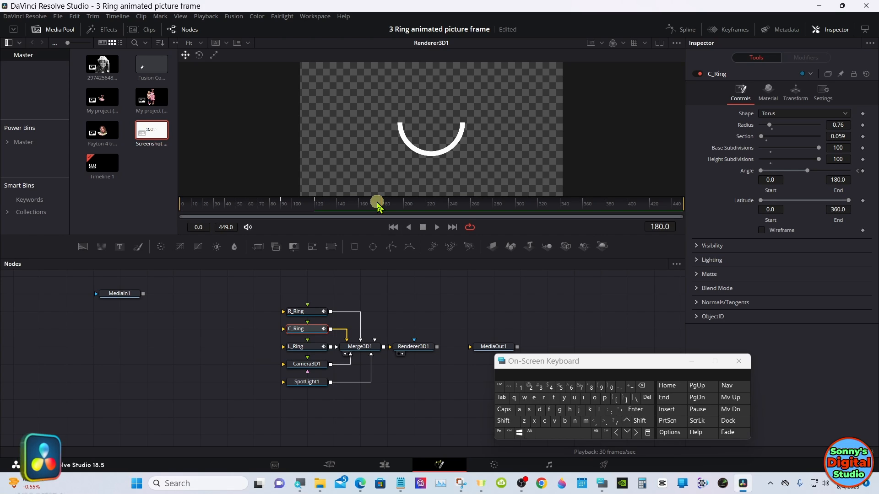
left_click_drag(377, 205, 415, 213)
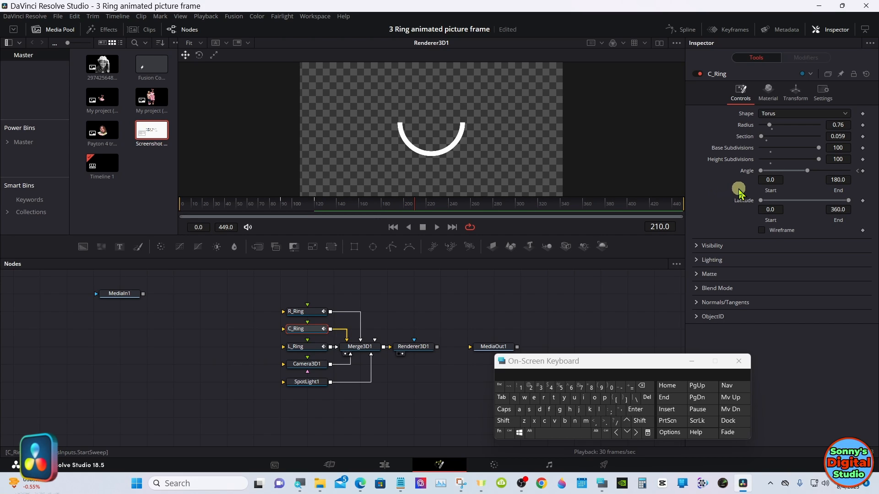
left_click(762, 171)
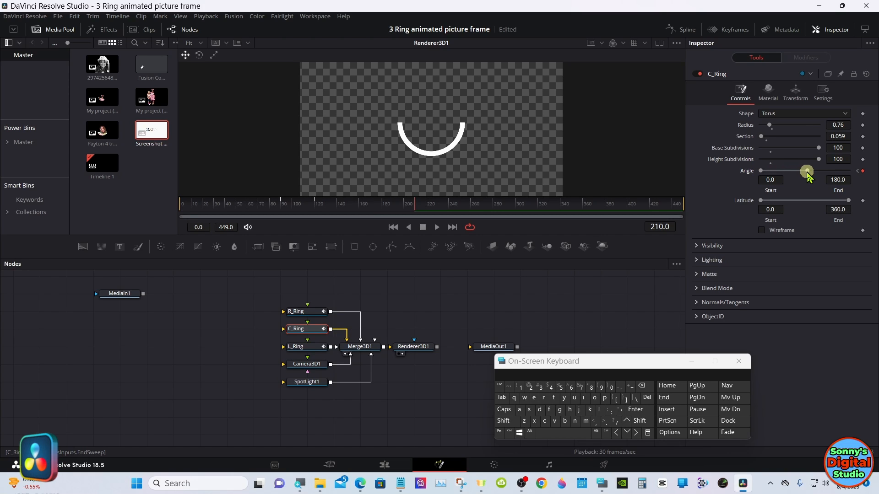
left_click_drag(807, 171, 757, 173)
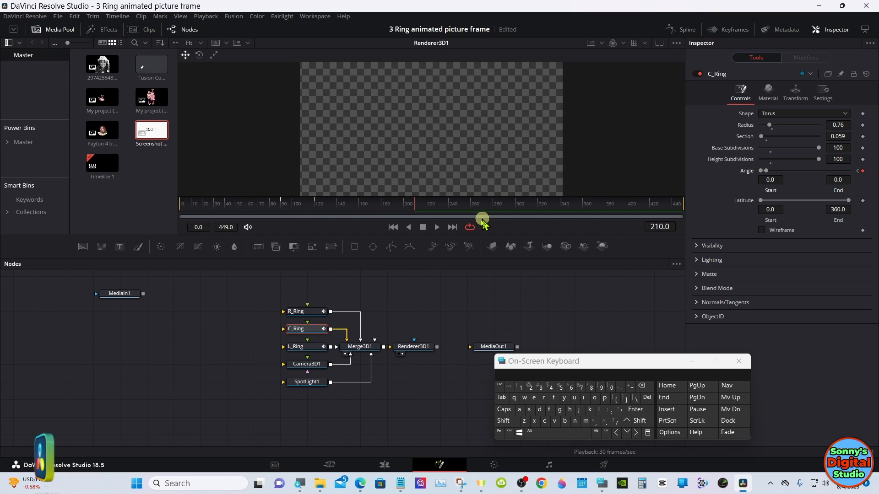
- Play back the composition to review how the three rings' angles animate
left_click(424, 227)
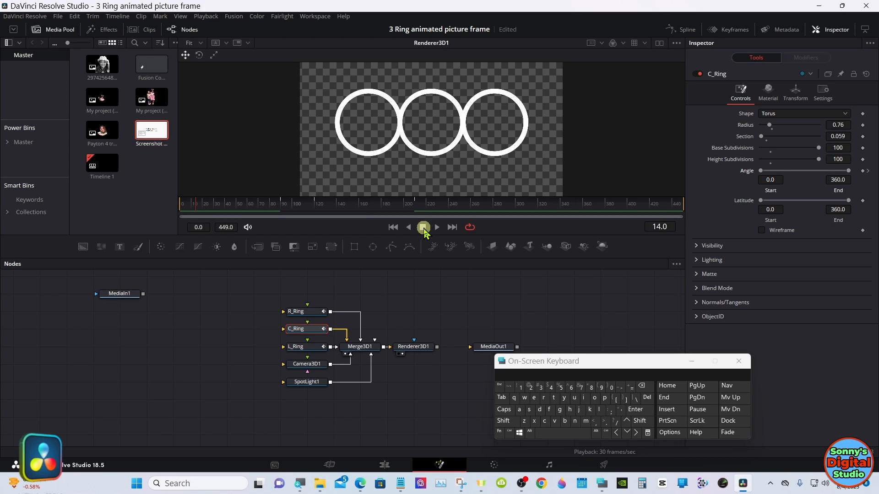
left_click(437, 227)
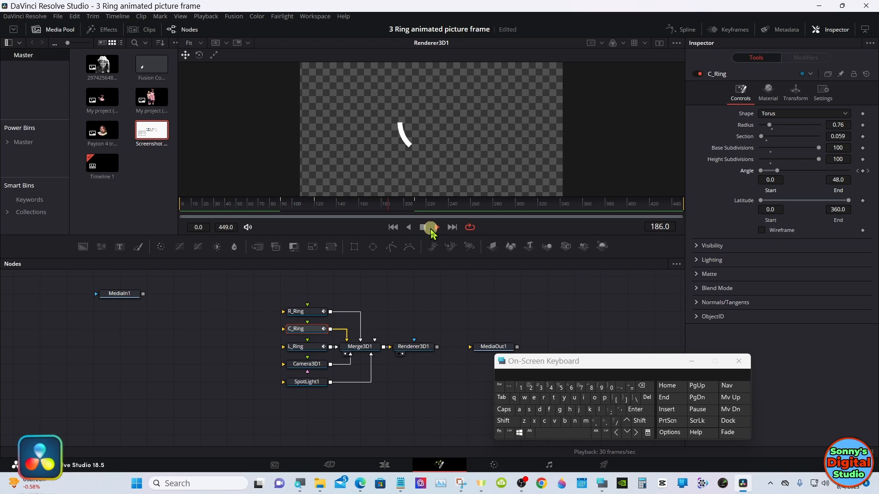
- Remove C_Ring's angle keyframe at frame 120 and keyframe the end angle at 180 there again
left_click(423, 227)
left_click_drag(418, 209, 314, 207)
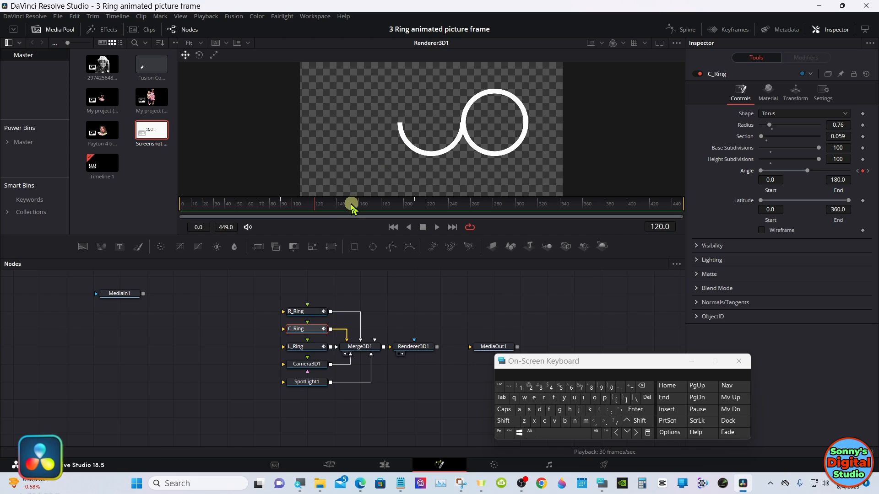
left_click(319, 207)
left_click_drag(320, 211, 317, 209)
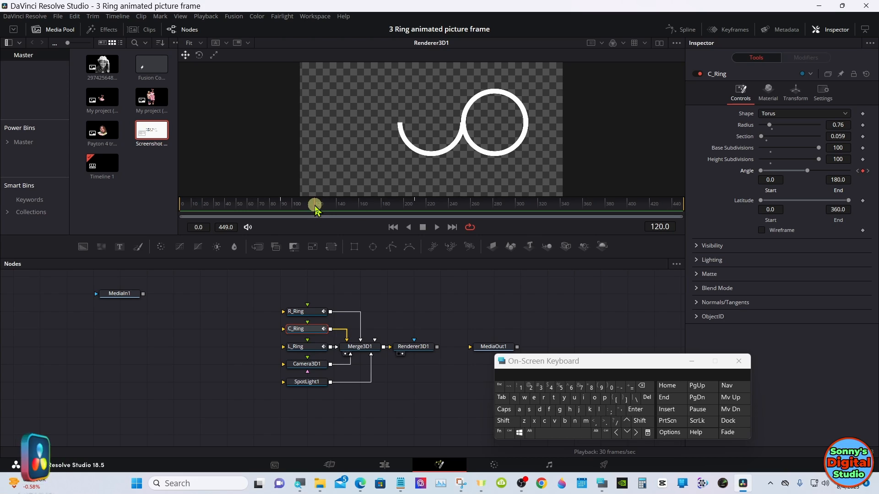
left_click_drag(316, 207, 320, 208)
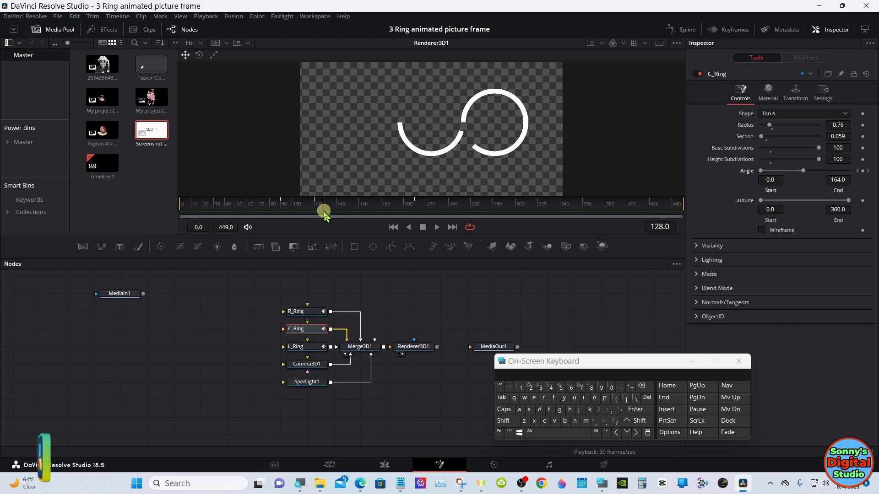
left_click_drag(326, 215, 324, 215)
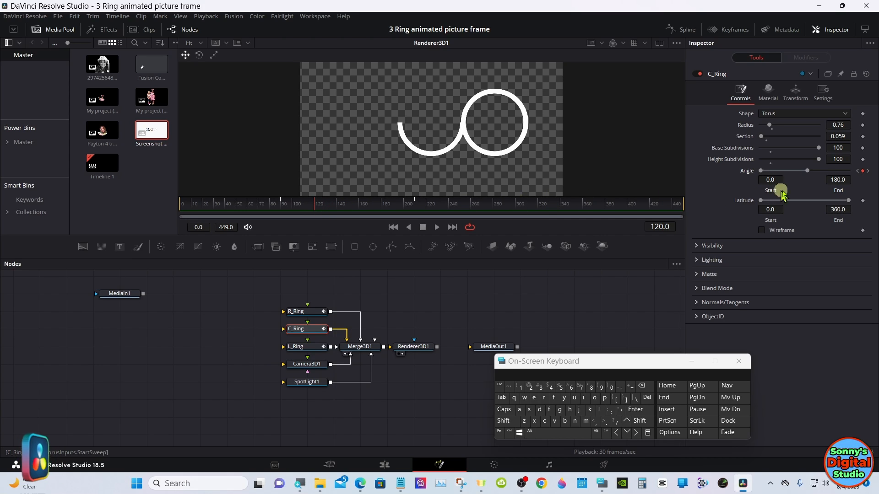
left_click(863, 172)
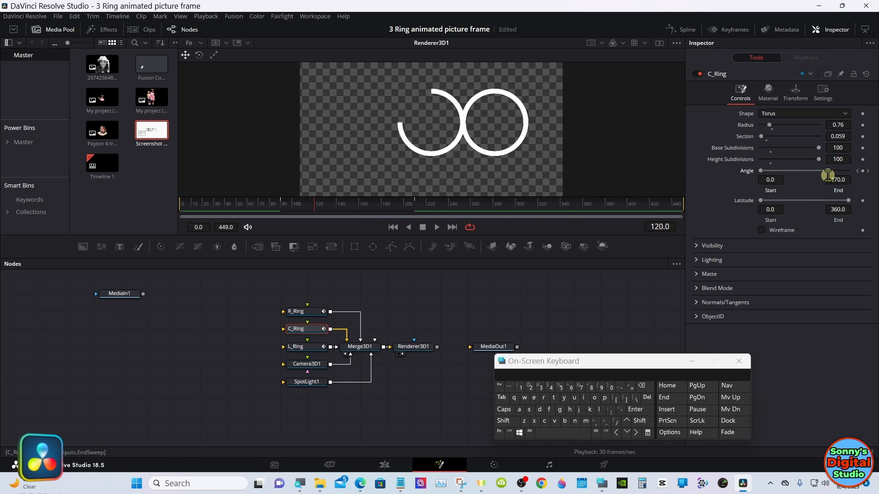
left_click_drag(826, 171, 810, 175)
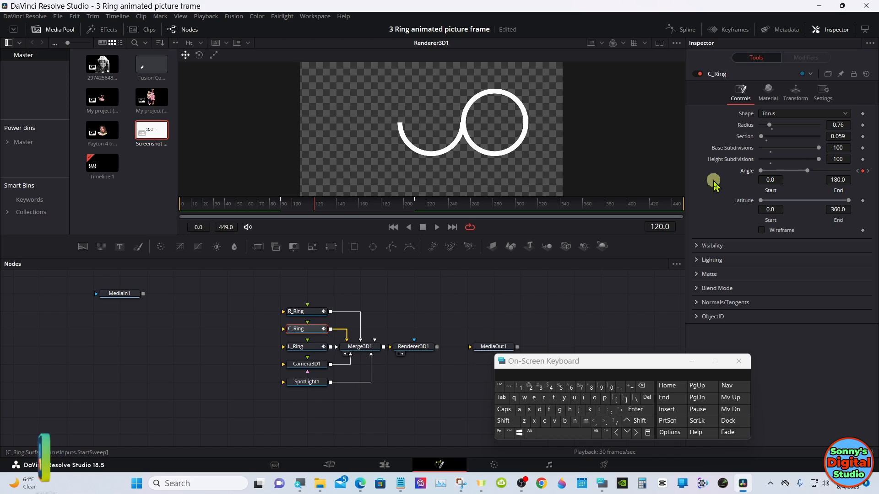
- Try extra angle keyframes on C_Ring at frames 119 and 122, removing each one and returning to frame 120
left_click(306, 208)
mouse_move(306, 210)
left_mouse_down()
mouse_move(322, 211)
mouse_move(271, 201)
mouse_move(326, 198)
mouse_move(318, 198)
left_mouse_up()
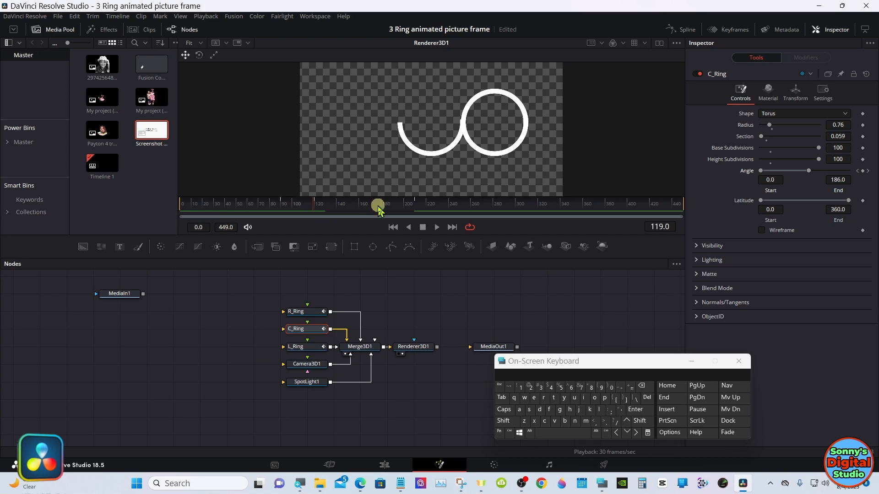
left_click(863, 171)
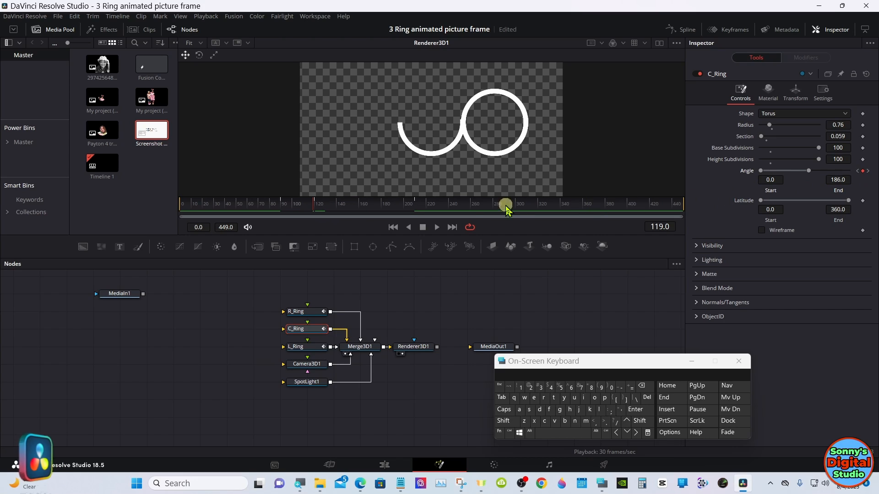
left_click_drag(359, 210, 313, 210)
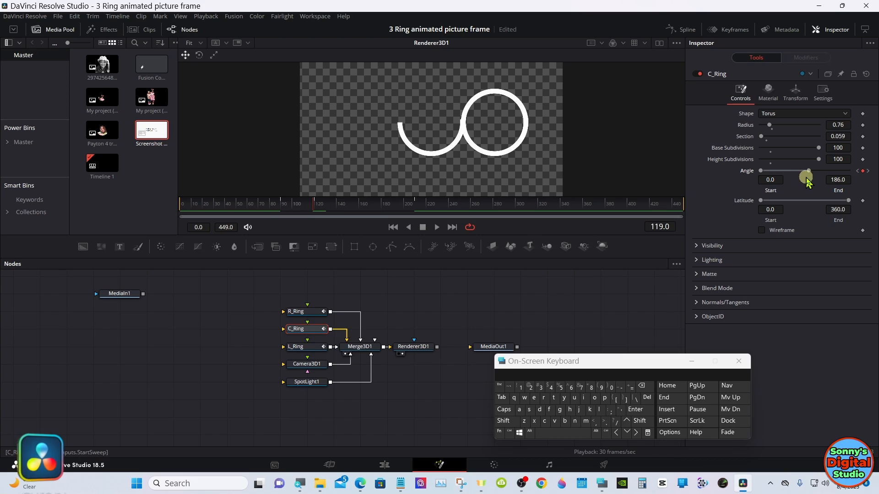
left_click(862, 171)
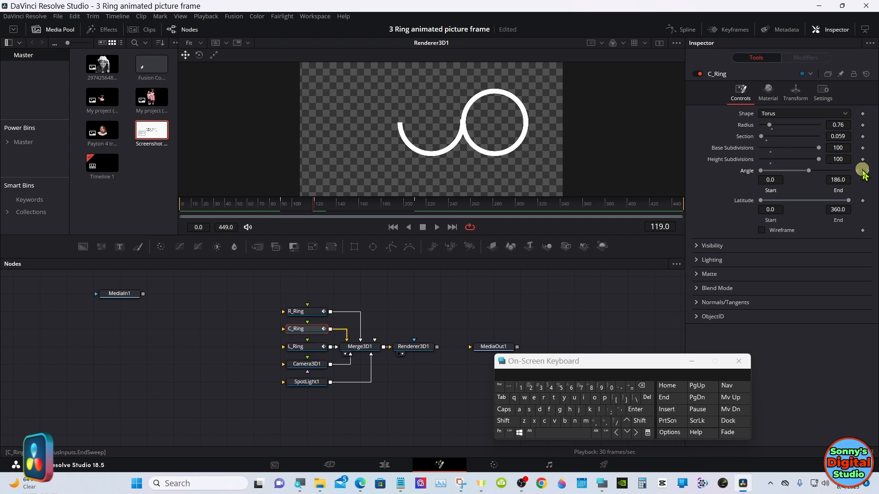
left_click_drag(465, 205, 318, 212)
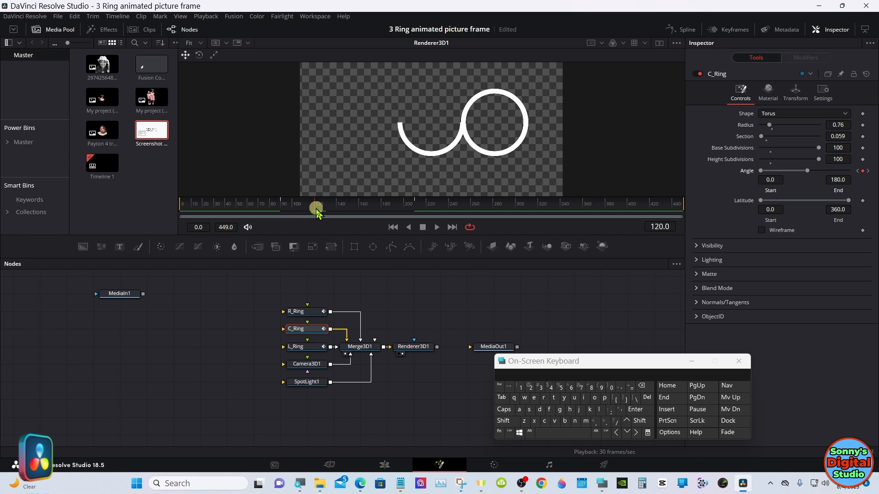
left_click_drag(318, 211, 319, 211)
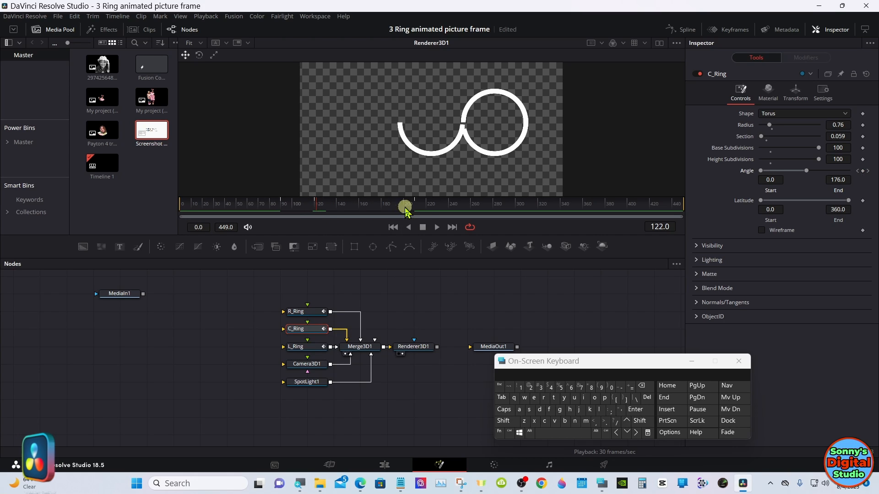
left_click(862, 171)
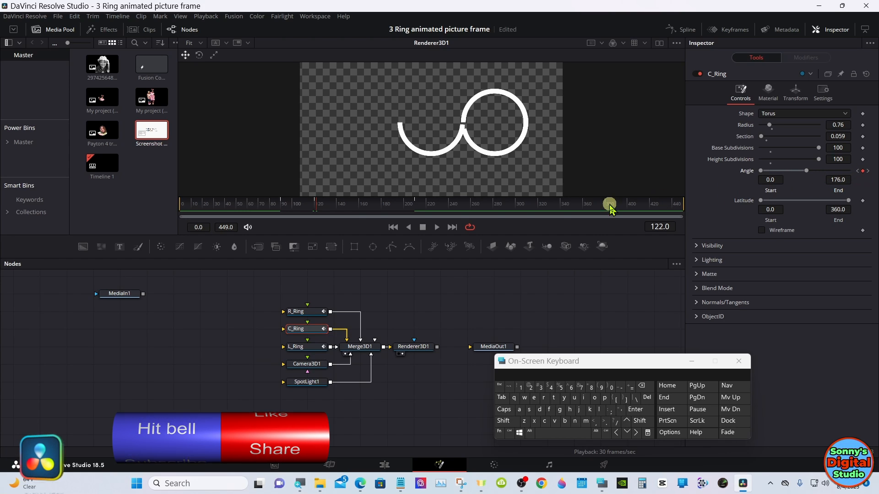
left_click_drag(323, 209, 316, 209)
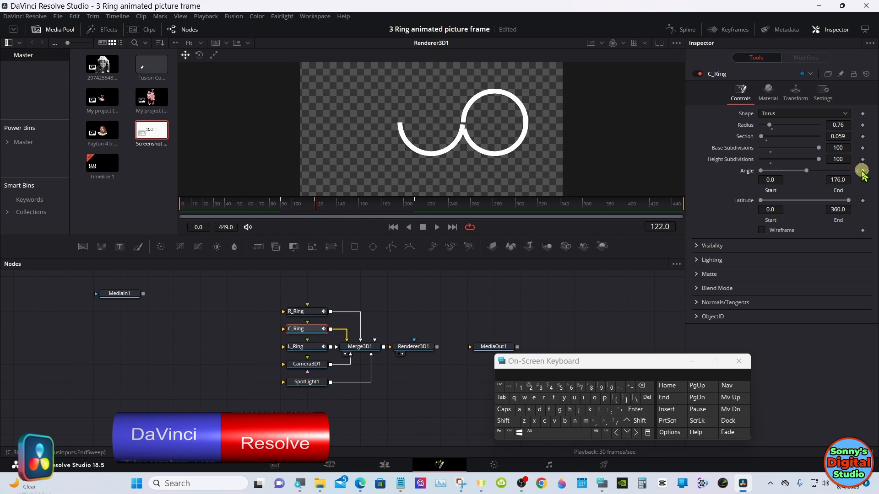
key("Left")
key("Left")
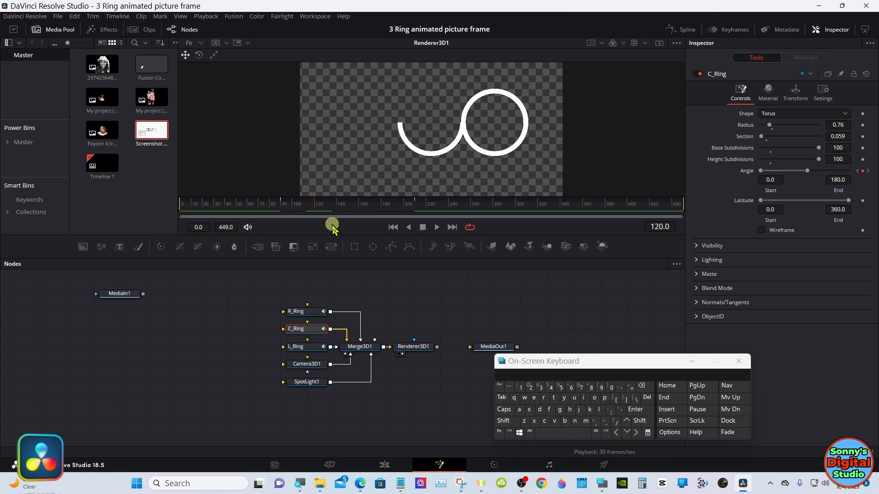
- Set C_Ring's end angle to 180 on frame 210 and add an angle keyframe at frame 180
left_click_drag(314, 205, 416, 208)
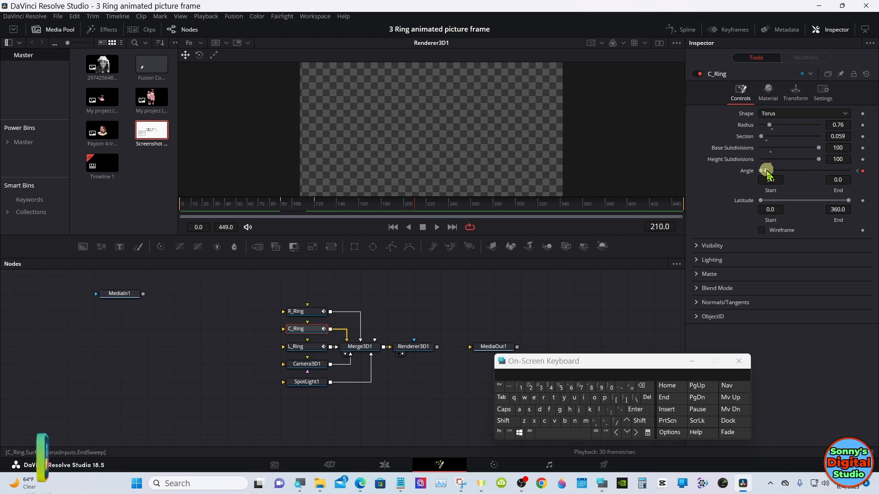
left_click_drag(766, 170, 809, 173)
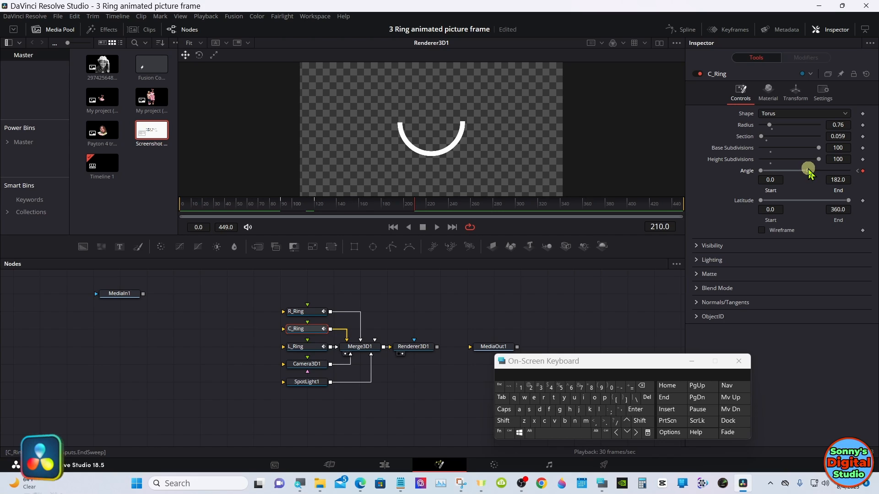
left_click_drag(358, 206, 383, 215)
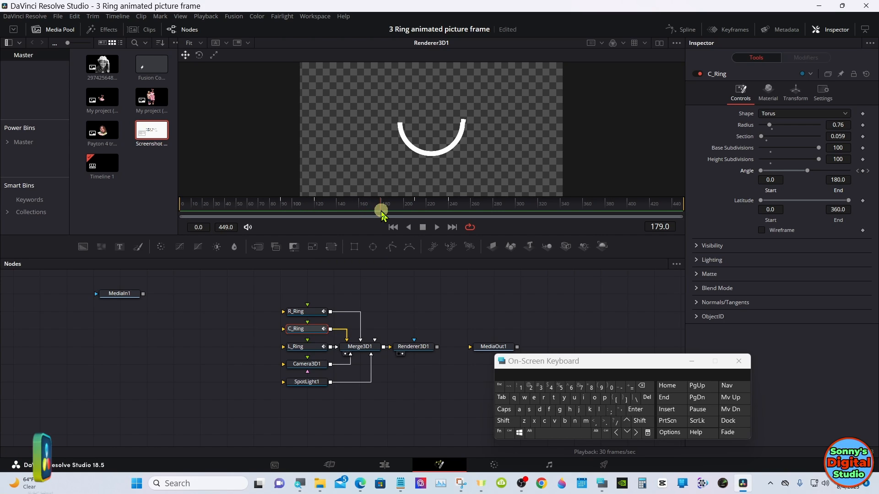
left_click(311, 314)
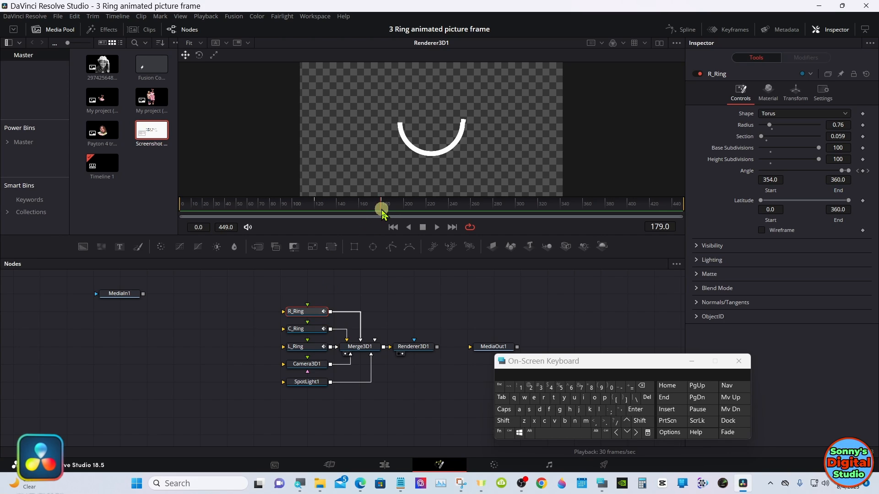
left_click_drag(380, 211, 383, 212)
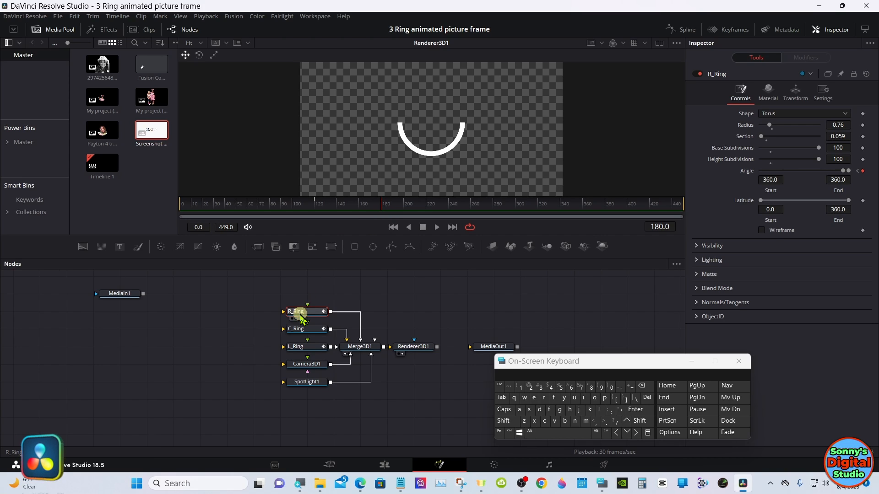
left_click(300, 330)
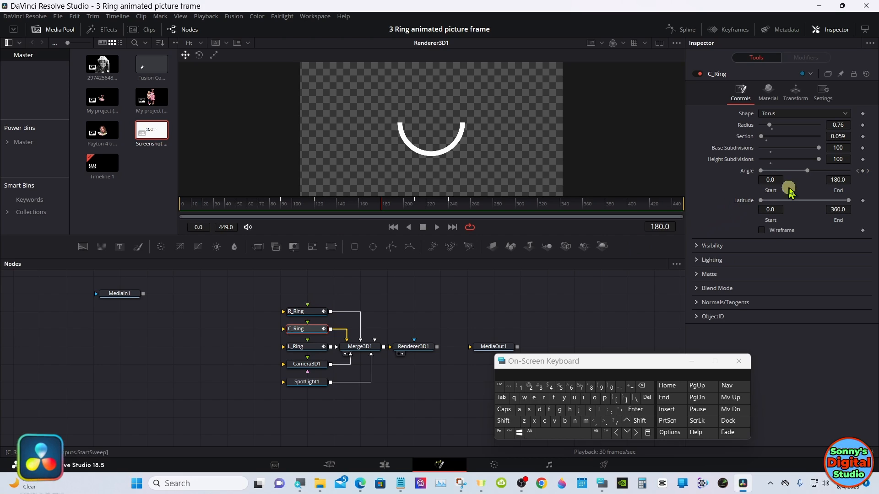
left_click(861, 172)
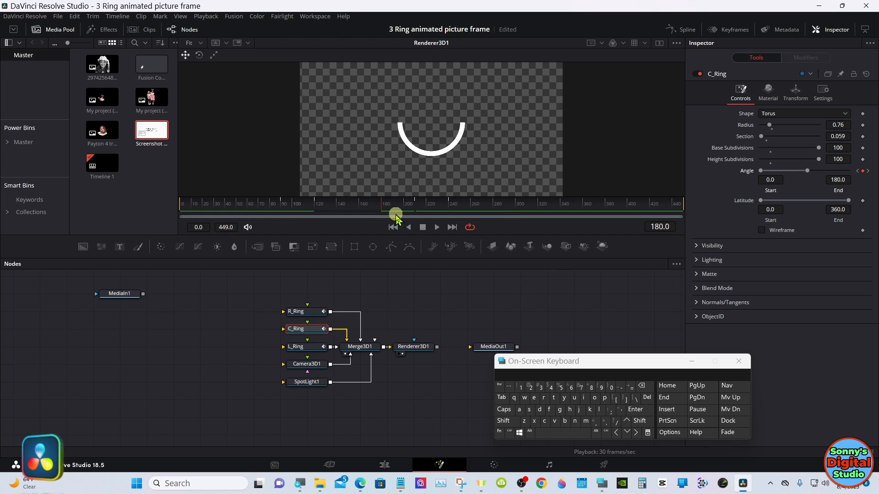
- Remove C_Ring's angle keyframe at frame 210
mouse_move(349, 210)
left_mouse_down()
mouse_move(309, 209)
mouse_move(399, 210)
mouse_move(383, 209)
left_mouse_up()
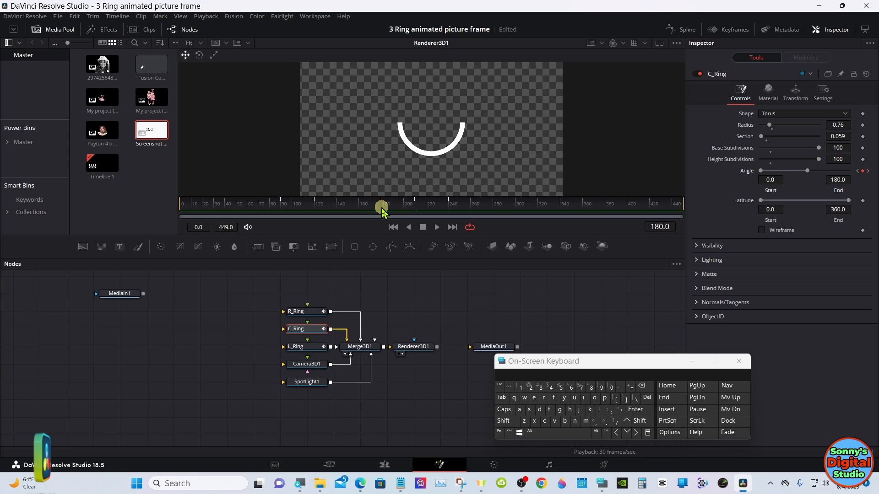
left_click_drag(383, 210, 398, 207)
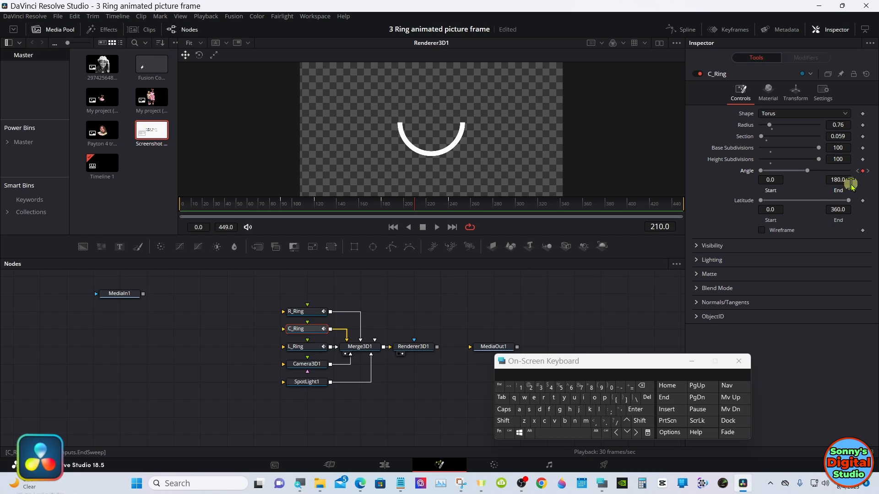
left_click(863, 172)
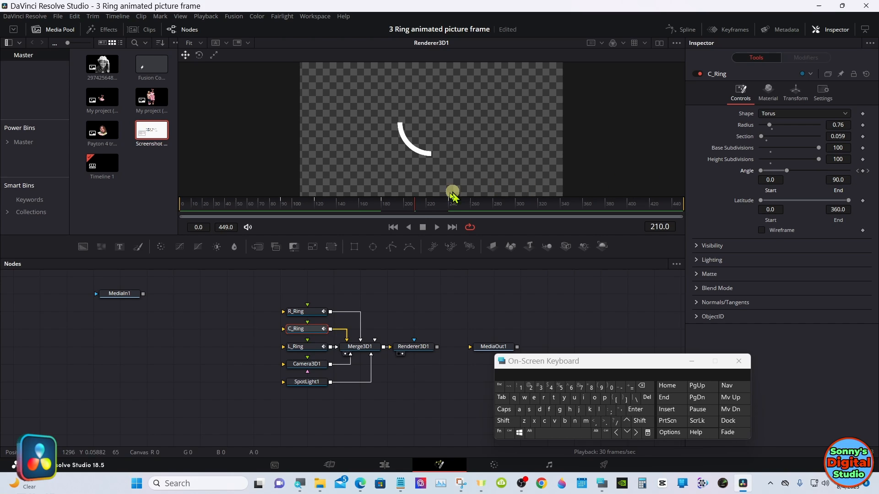
- Play the composition from frame 20 to check how C_Ring's lower half holds and disappears
left_click_drag(412, 207, 385, 214)
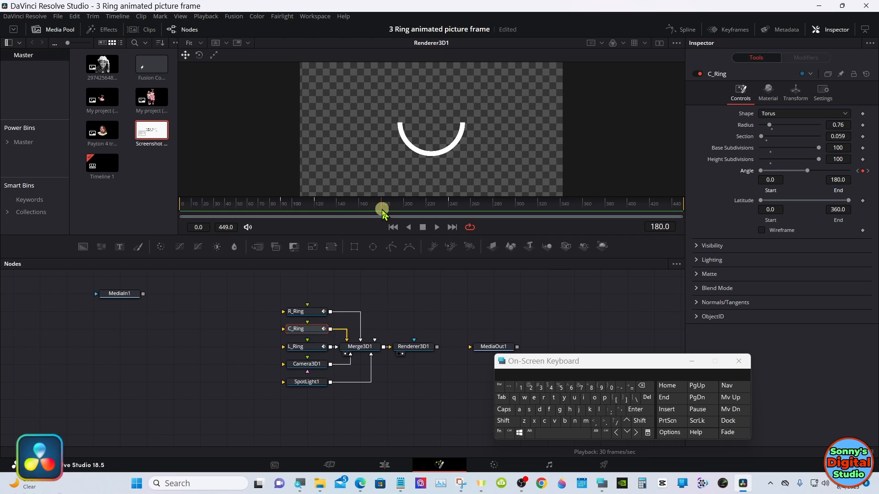
mouse_move(384, 211)
left_mouse_down()
mouse_move(373, 210)
mouse_move(382, 216)
left_mouse_up()
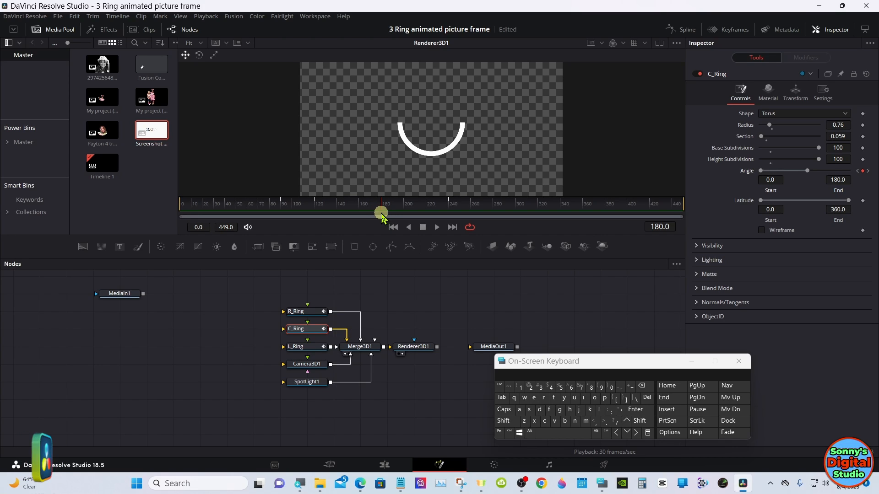
left_click_drag(382, 214, 206, 211)
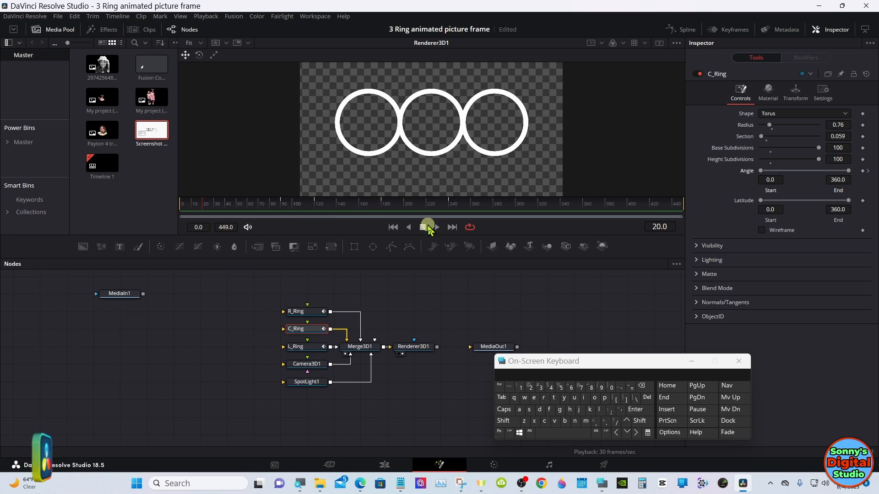
left_click(436, 227)
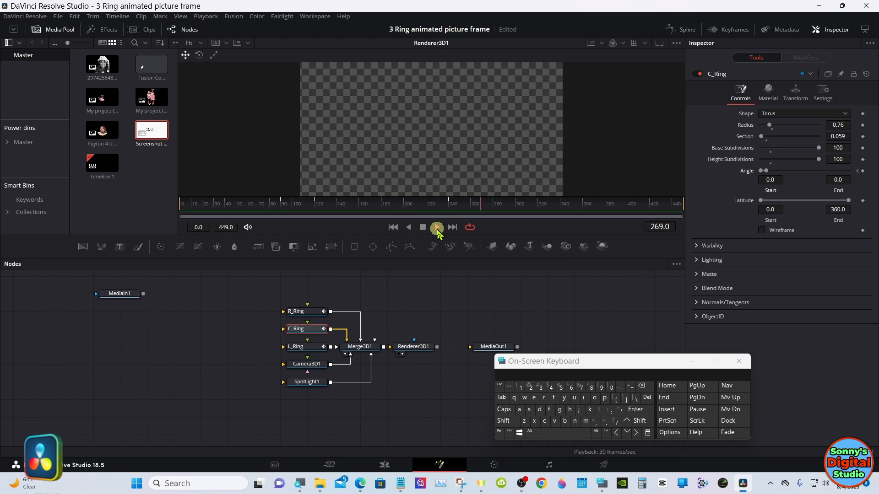
left_click(422, 227)
- Set C_Ring's end angle to 0 on frame 210
left_click_drag(393, 212, 383, 210)
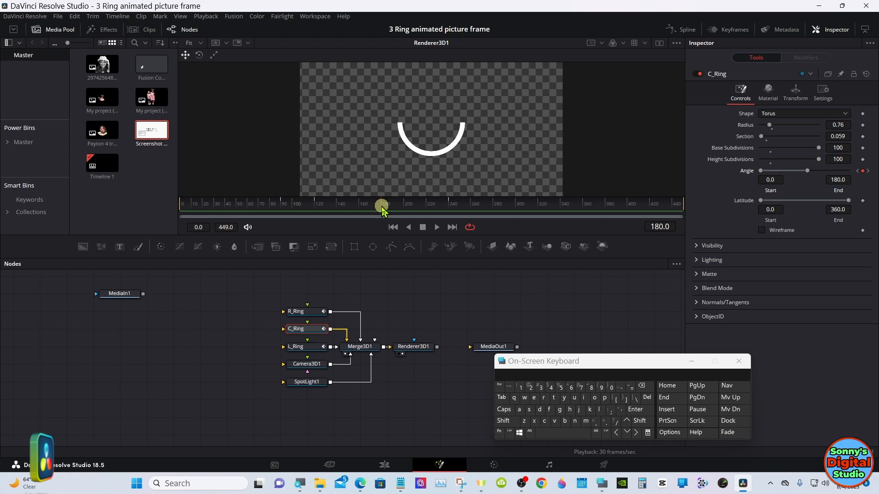
left_click_drag(383, 211, 381, 211)
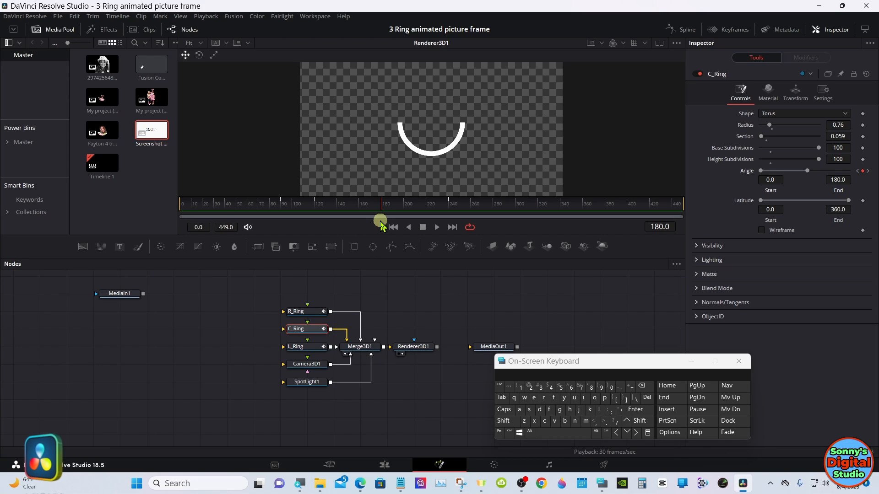
left_click_drag(381, 220, 416, 213)
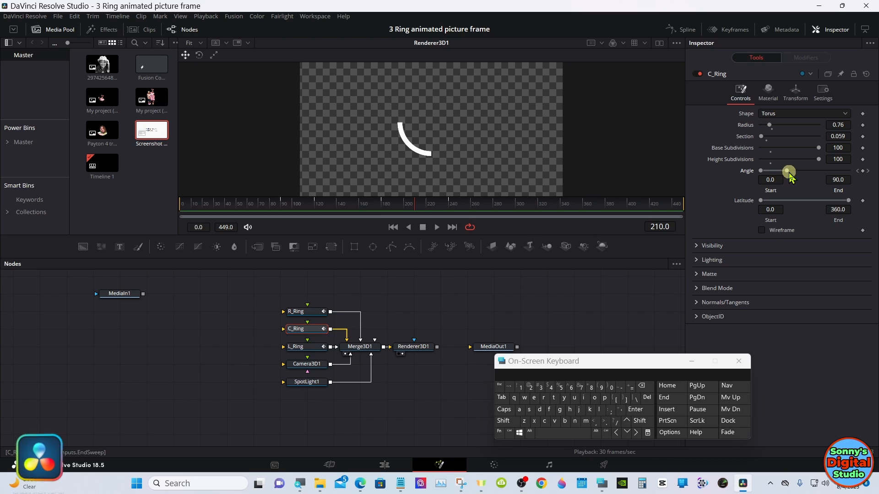
left_click_drag(788, 170, 766, 172)
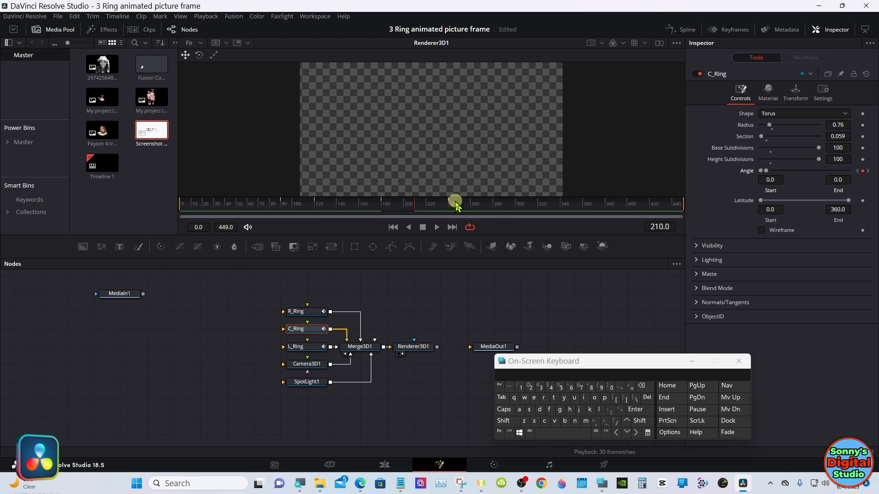
- Replay the composition from frame 20 to review C_Ring's revised angle timing
left_click(324, 206)
left_click_drag(325, 209, 203, 208)
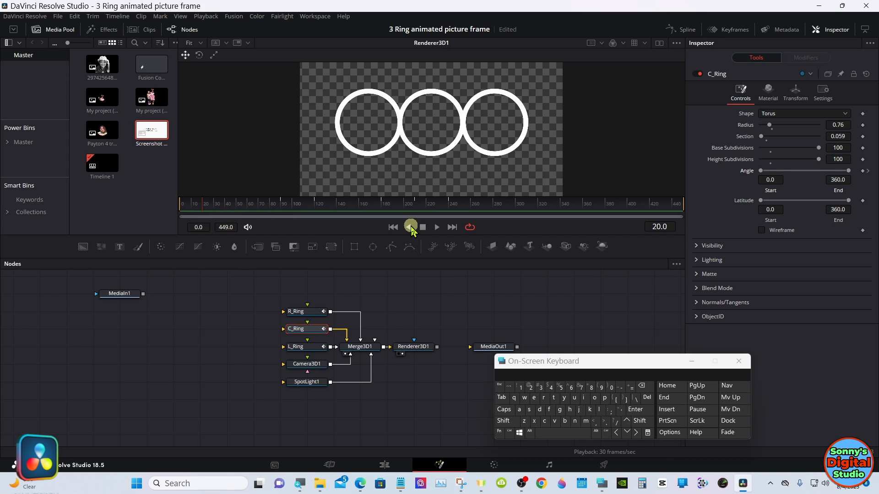
left_click(437, 228)
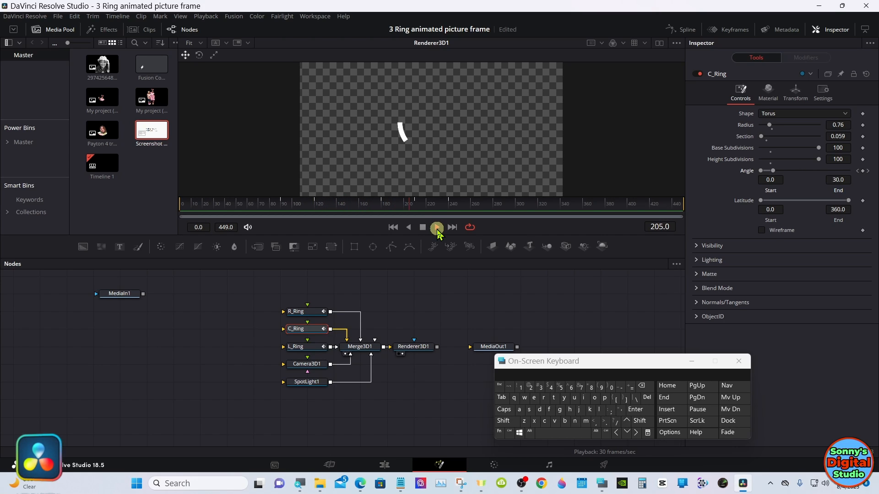
- Stop playback and remove C_Ring's angle keyframe at frame 240
left_click(427, 228)
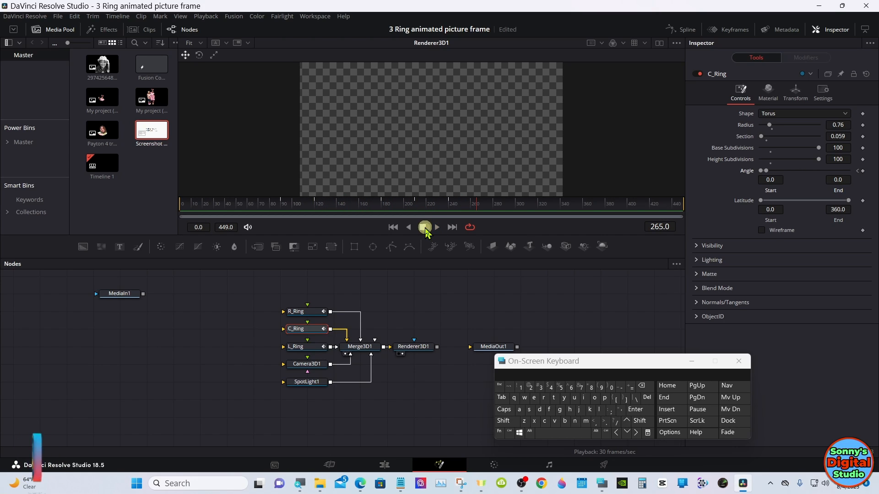
left_click_drag(424, 204, 449, 210)
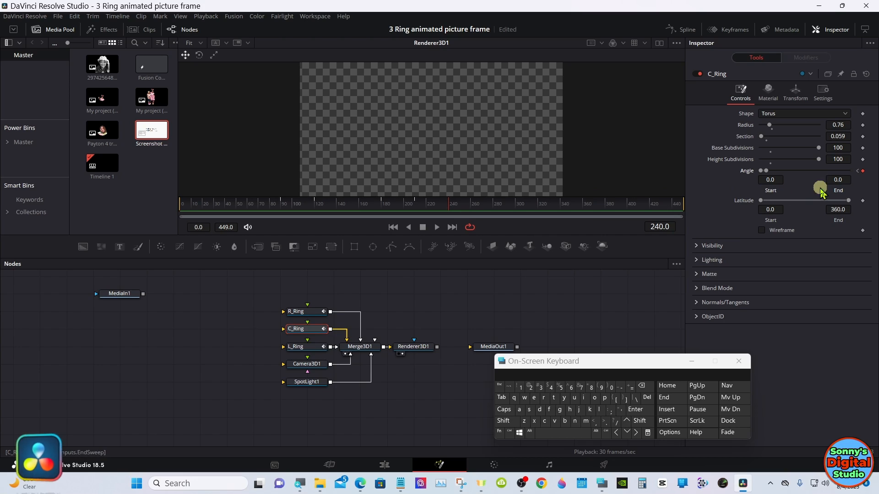
left_click(862, 172)
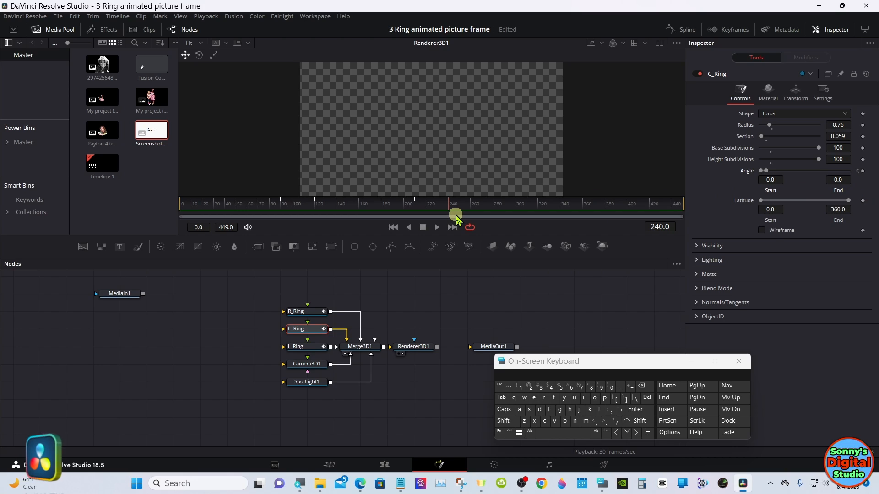
- Play the composition from frame 11 to check the timing of all three rings, then return to frame 36
left_click(192, 206)
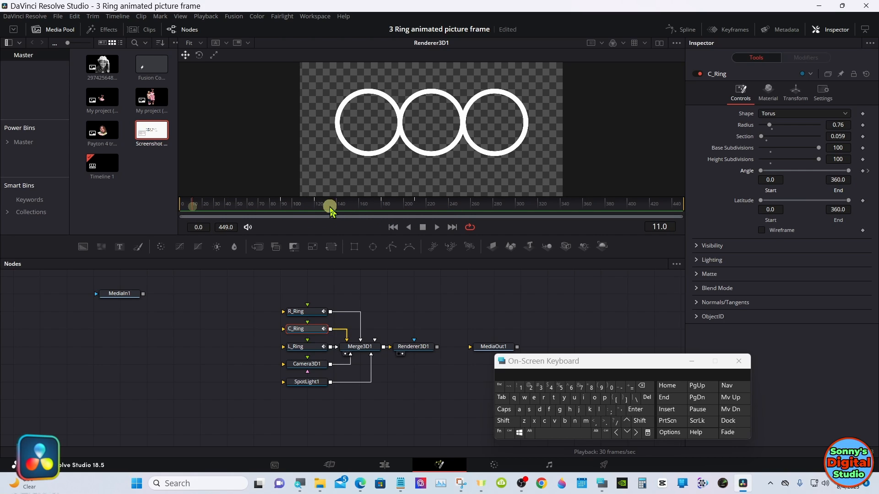
left_click(437, 228)
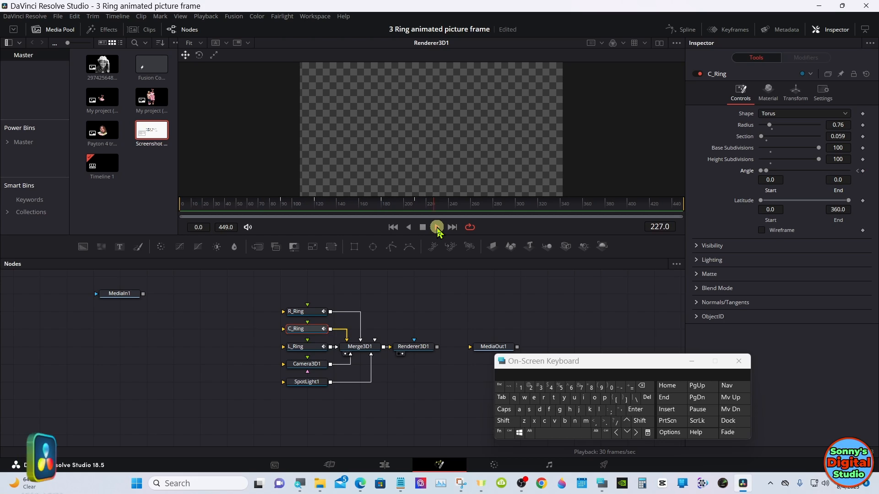
left_click(432, 228)
left_click_drag(325, 219, 223, 205)
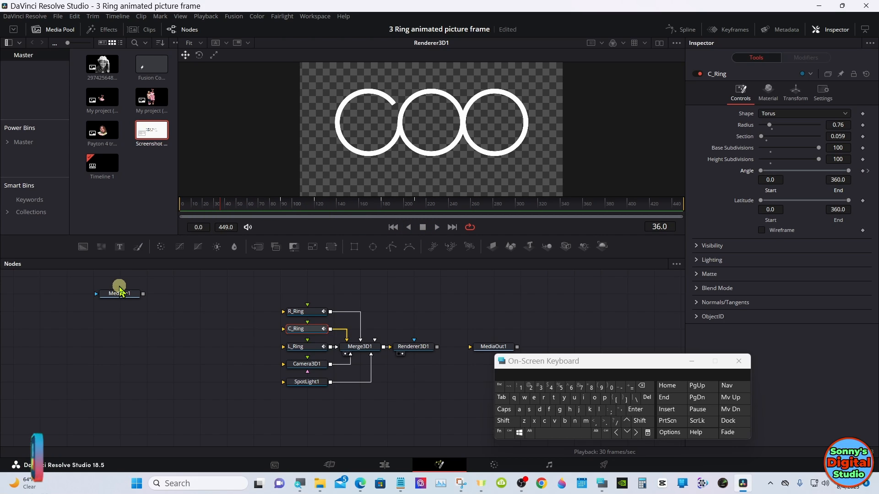
- Add a Background node below MediaIn1 and set its colour to light blue #55aaff
left_click_drag(83, 247, 121, 333)
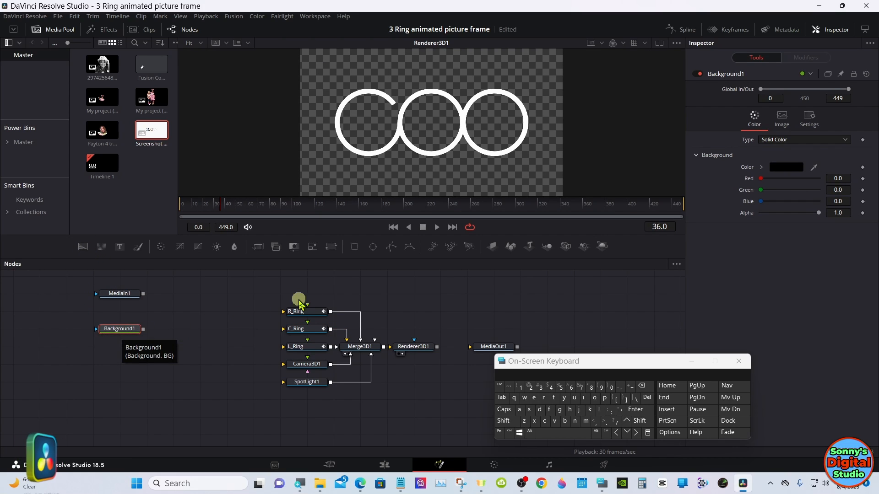
left_click(794, 170)
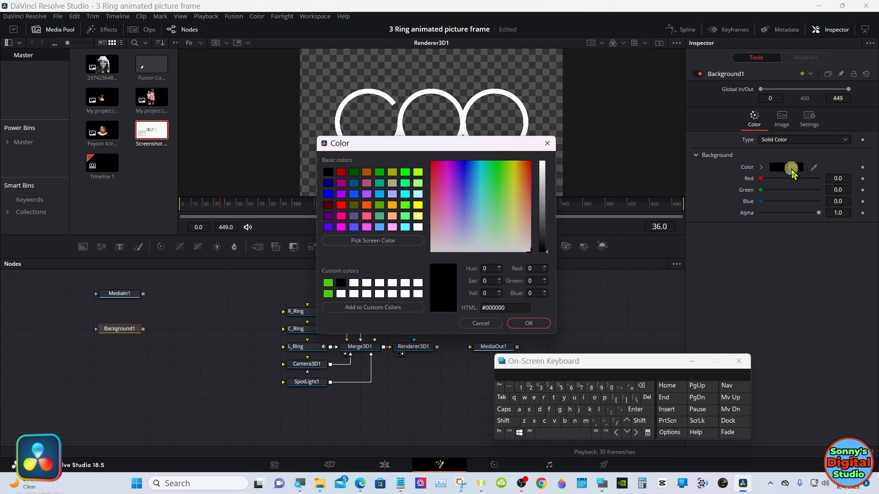
left_click(383, 229)
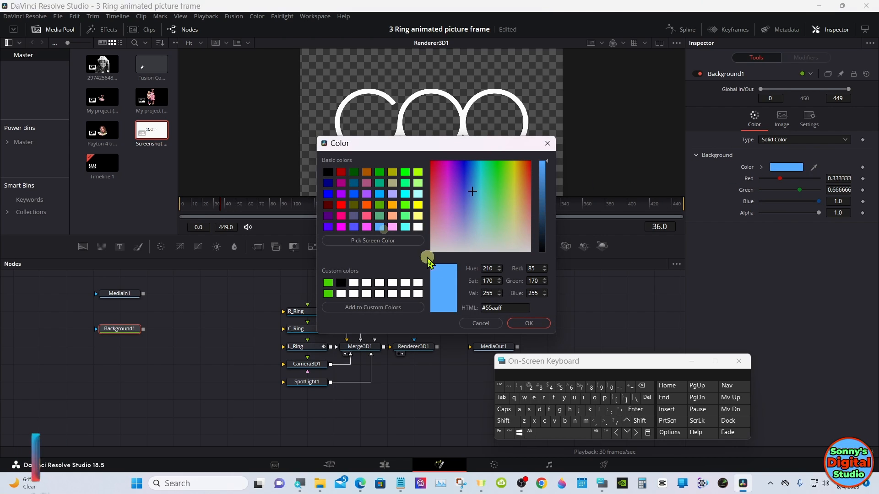
left_click(527, 324)
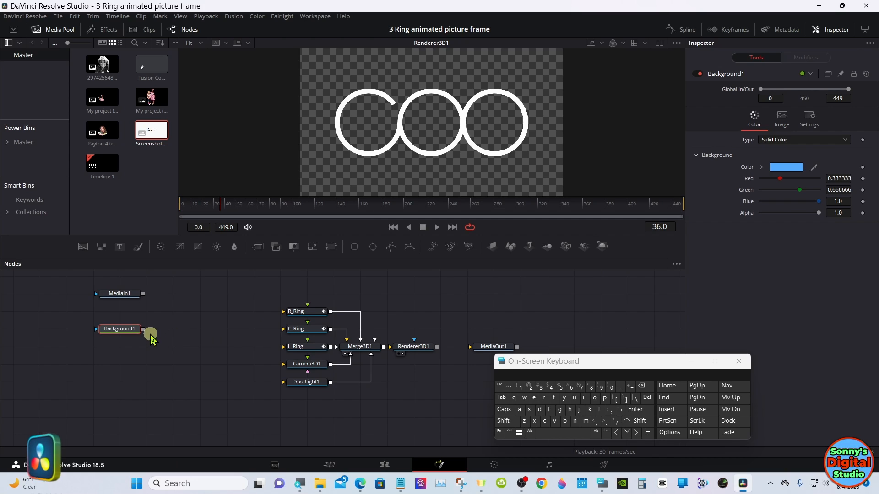
- Connect the Background1 output to the material inputs of L_Ring, C_Ring and R_Ring
left_click_drag(143, 329, 282, 347)
left_click_drag(144, 329, 283, 329)
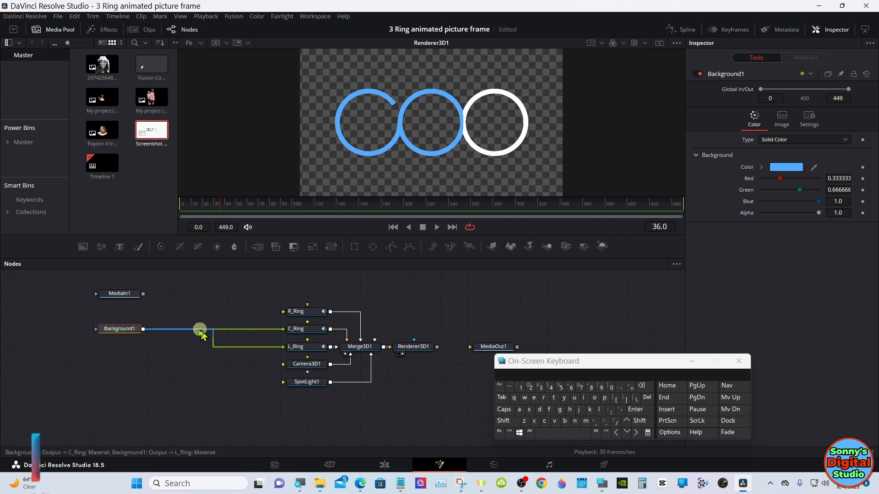
left_click_drag(143, 329, 284, 312)
left_click(424, 309)
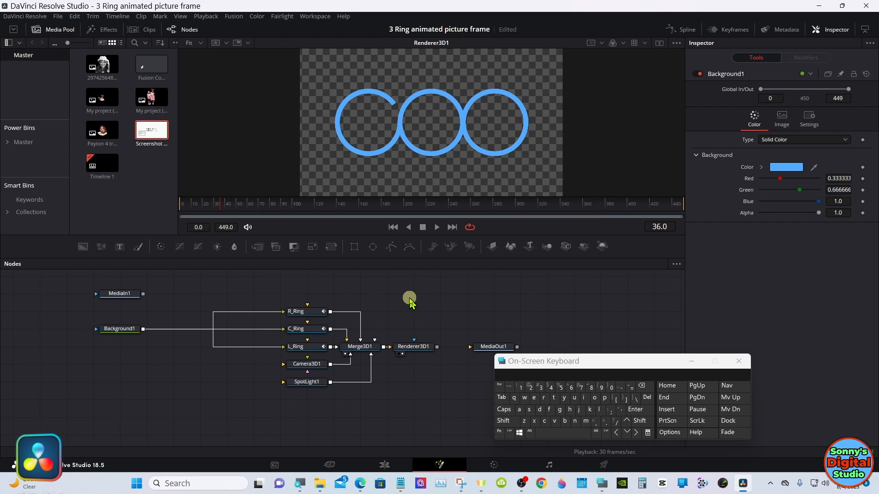
- Enable lighting and shadows on Renderer3D1
left_click(420, 350)
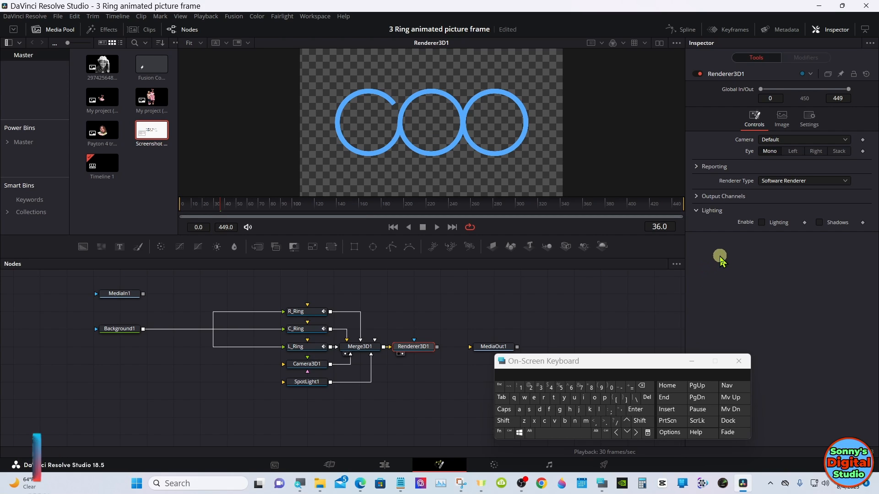
left_click(761, 222)
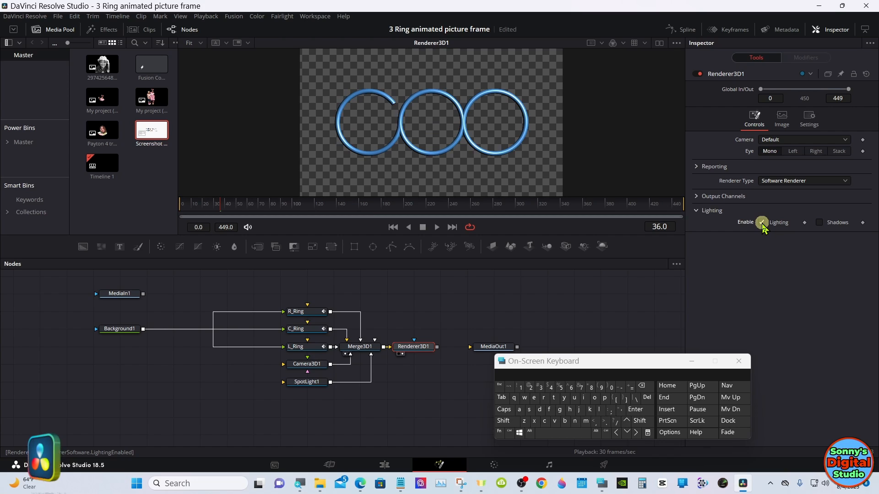
left_click(818, 222)
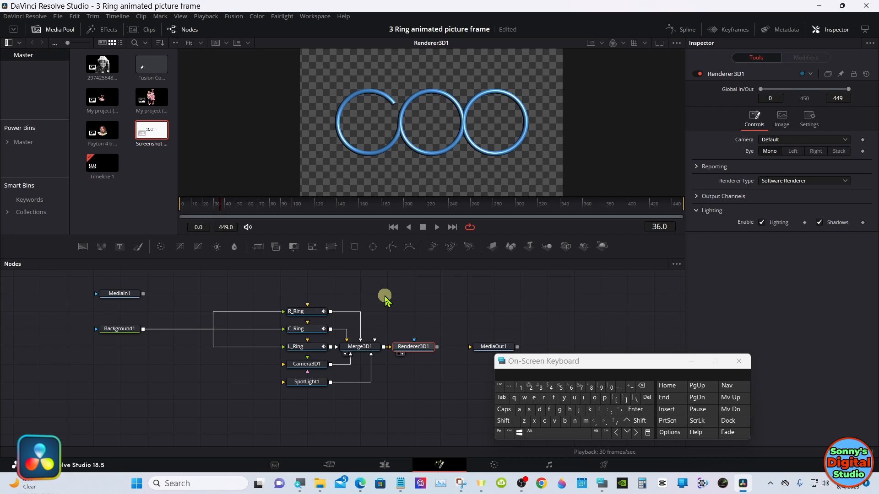
- Play the composition from its early frames to review the animation of the lit blue rings
left_click(206, 204)
mouse_move(206, 205)
left_mouse_down()
mouse_move(301, 206)
mouse_move(217, 204)
left_mouse_up()
left_click(436, 227)
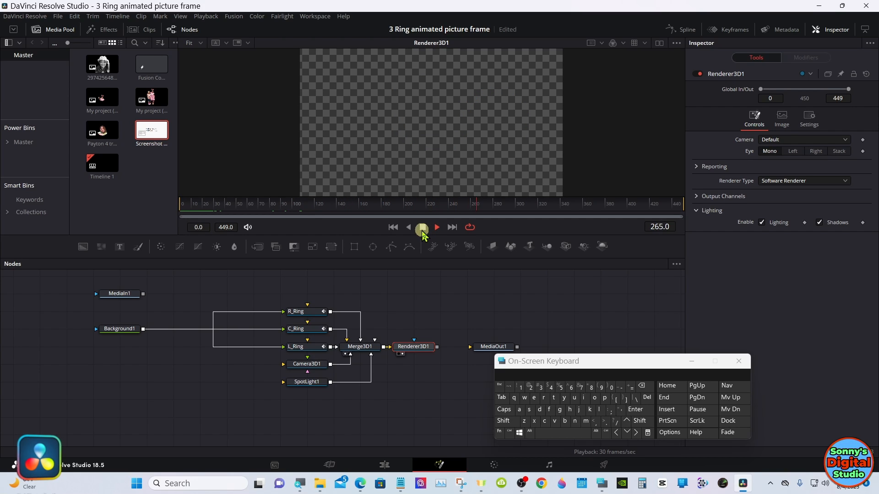
left_click(422, 227)
- Inspect C_Ring's angle at frame 209, then go back to frame 13
left_click_drag(421, 211, 413, 211)
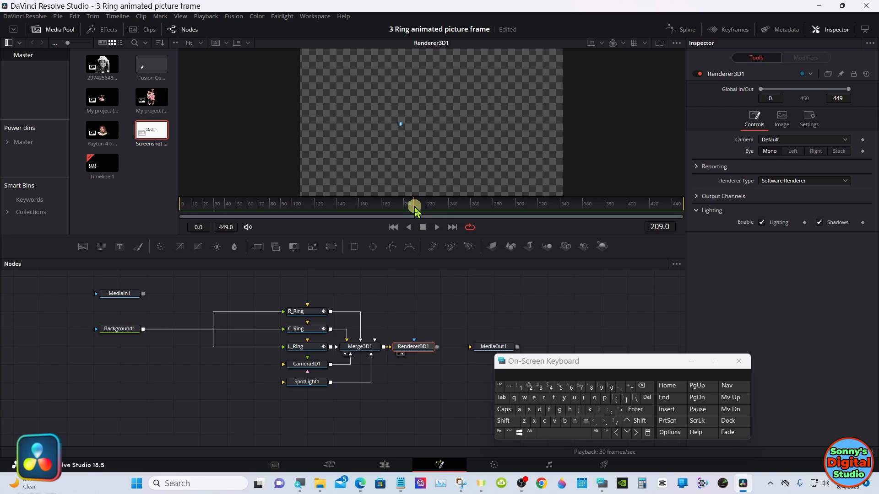
left_click(307, 329)
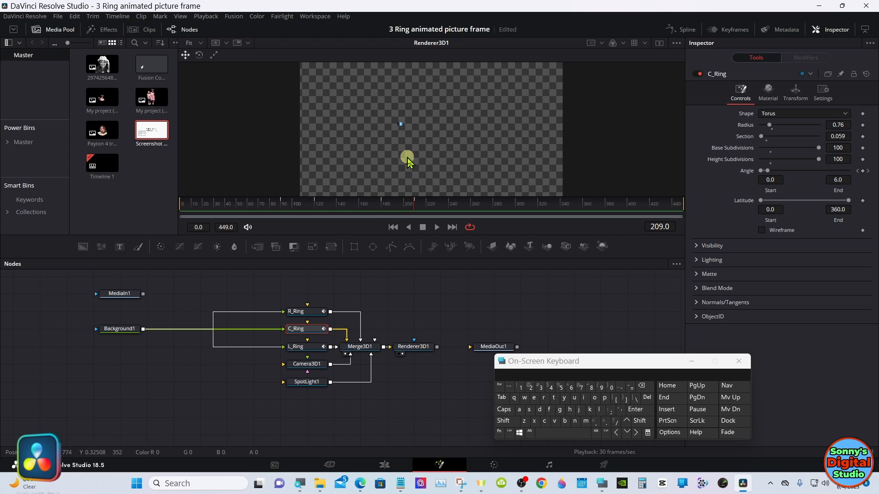
left_click_drag(413, 205, 195, 211)
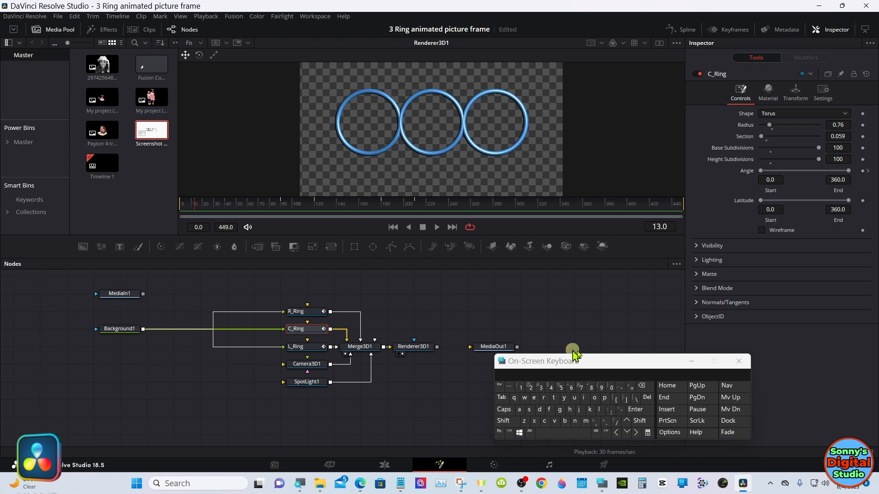
- Minimize the on-screen keyboard and enlarge the node area by shrinking the viewer
left_click(690, 362)
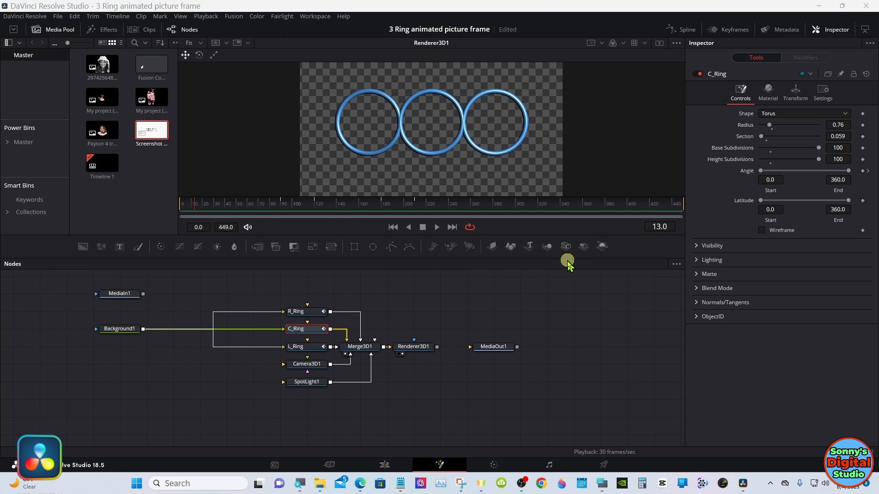
left_click_drag(567, 258, 567, 318)
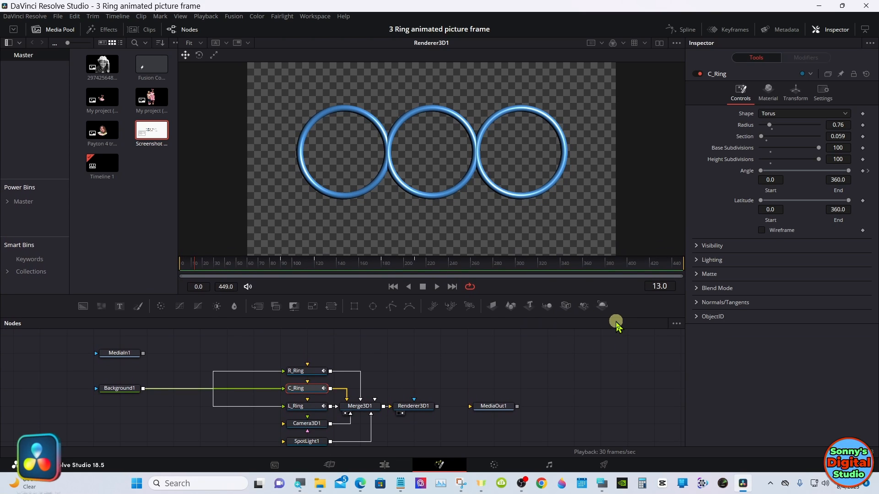
left_click_drag(613, 318, 652, 363)
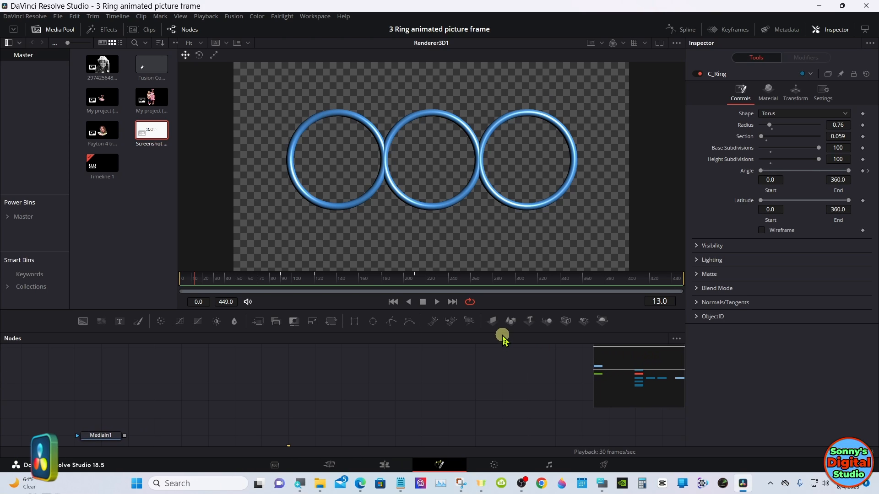
left_click_drag(499, 332, 487, 222)
- Paste a copy of R_Ring above the original node and connect its output to Merge3D1
left_click(290, 346)
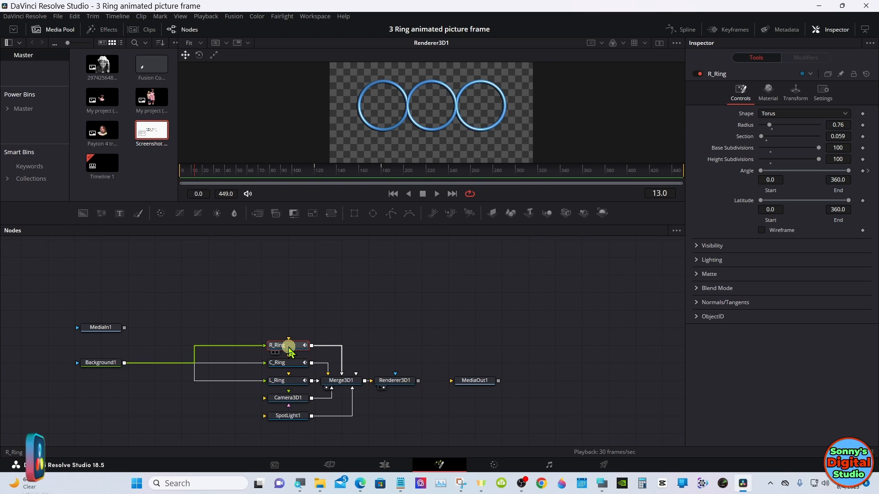
right_click(290, 350)
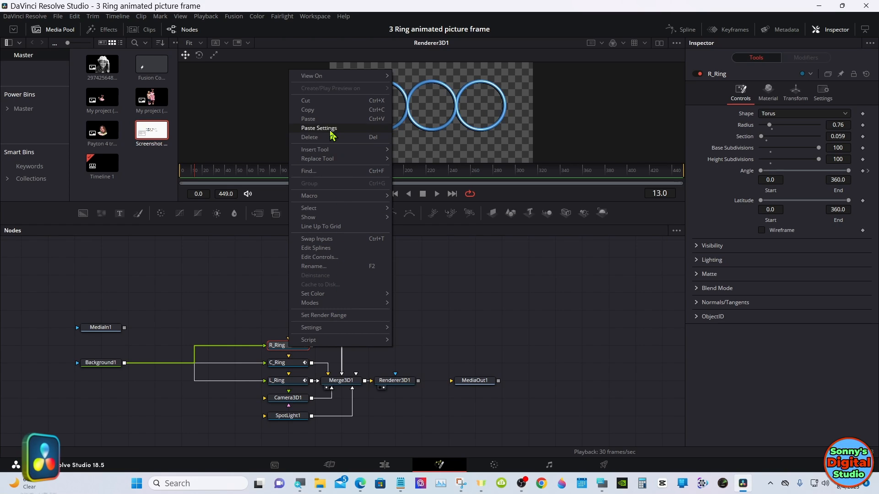
left_click(322, 112)
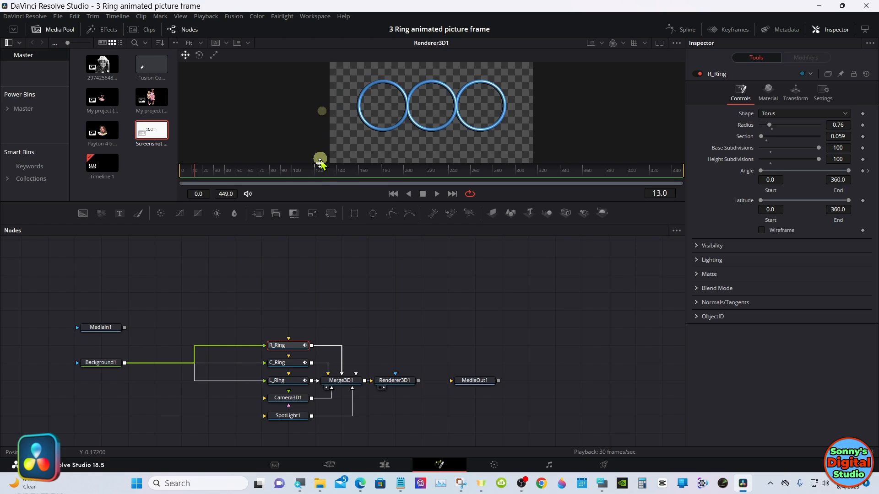
right_click(289, 321)
mouse_move(306, 329)
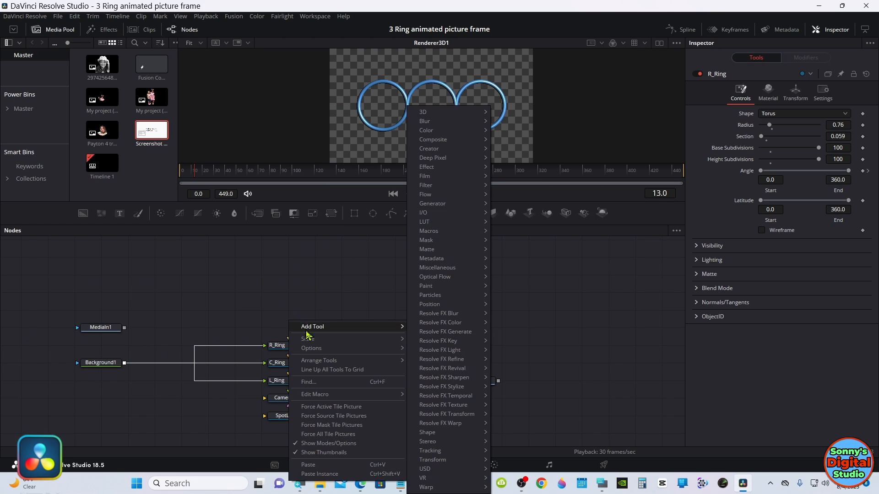
left_click(307, 465)
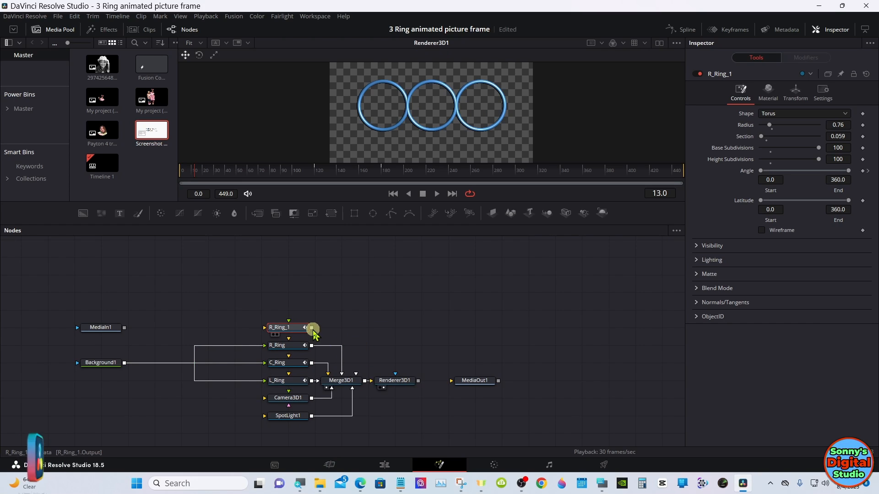
left_click_drag(312, 329, 347, 379)
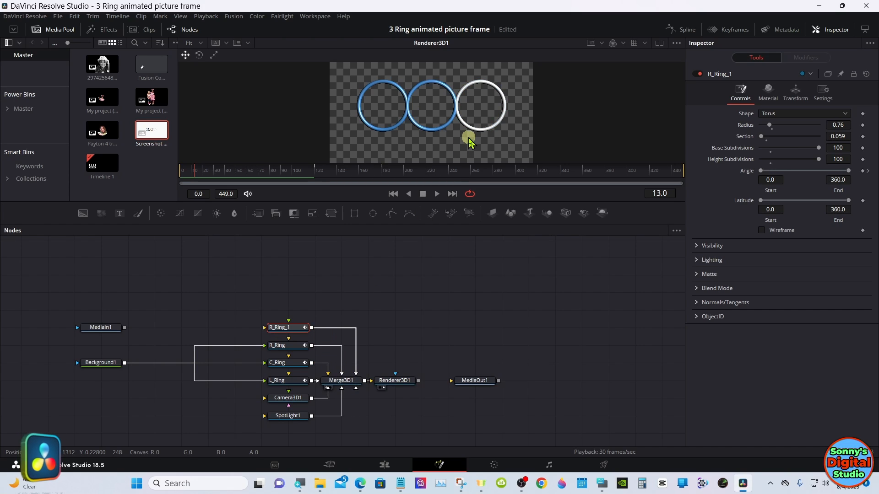
- Paste a copy of C_Ring above the R_Ring copy and connect its output to Merge3D1
left_click(286, 366)
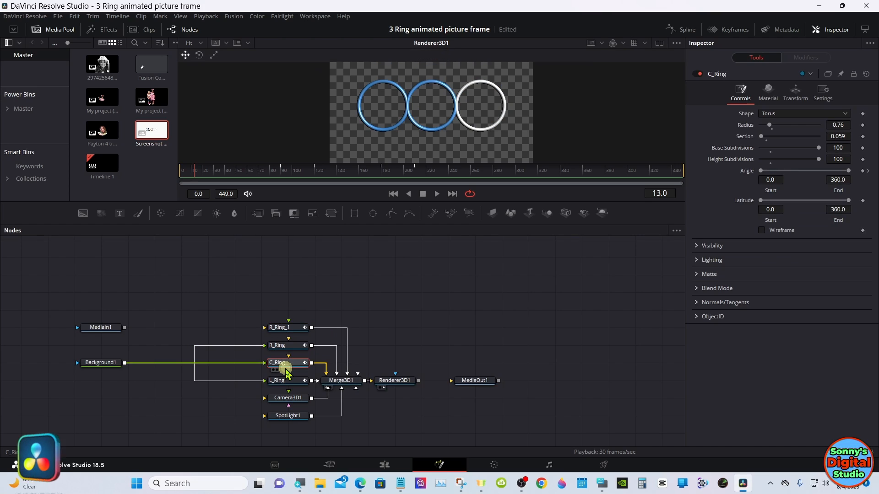
right_click(285, 367)
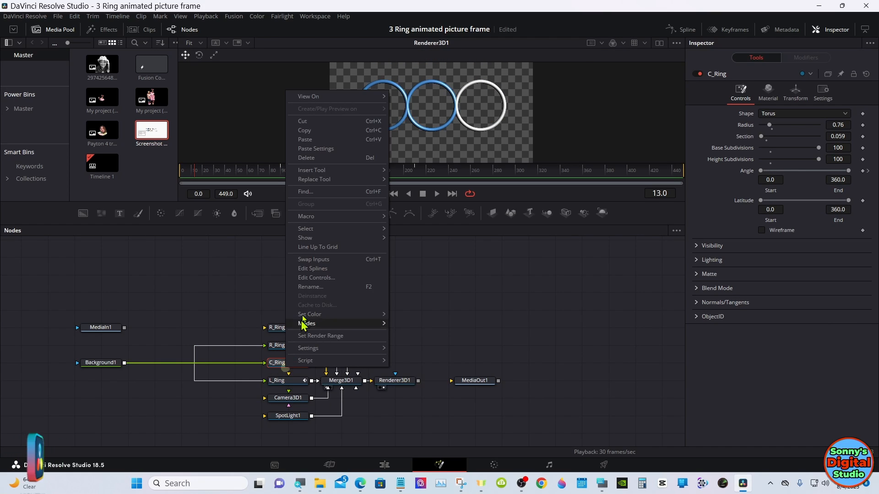
left_click(313, 132)
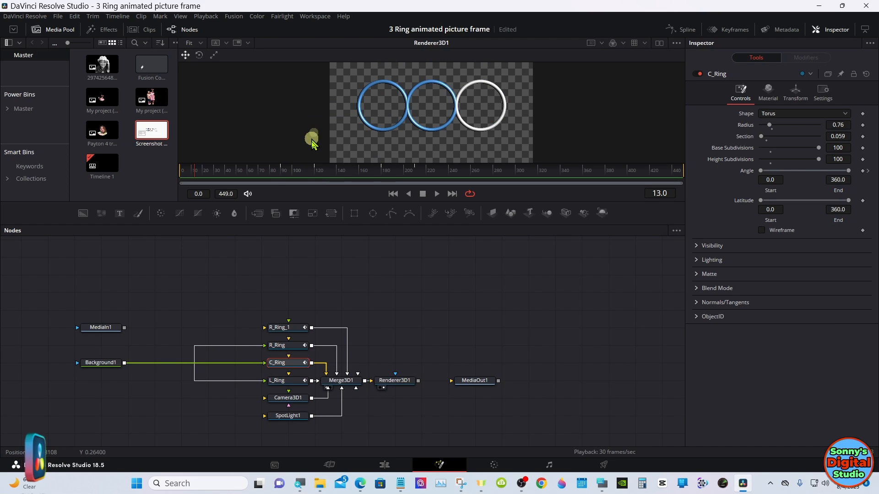
right_click(291, 306)
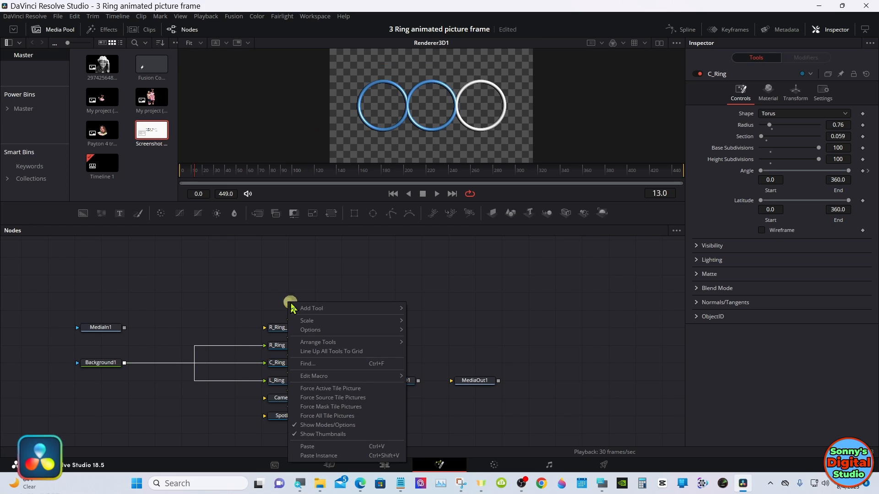
left_click(309, 447)
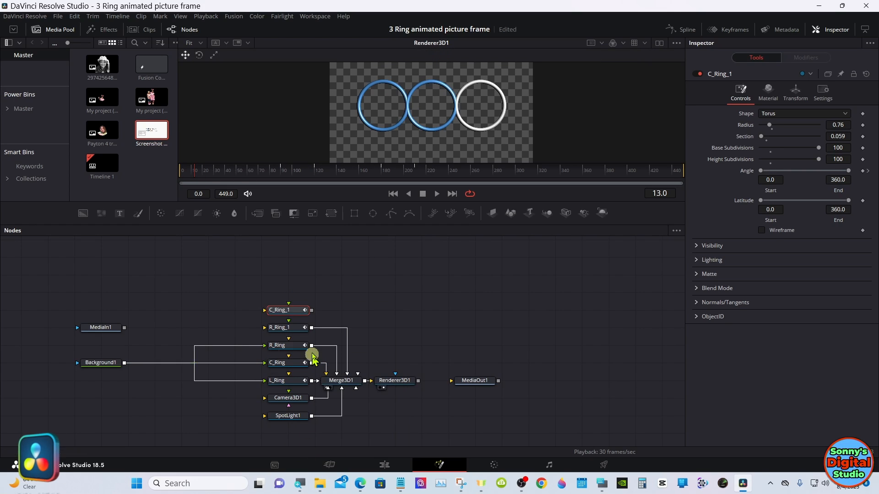
left_click_drag(311, 310, 346, 378)
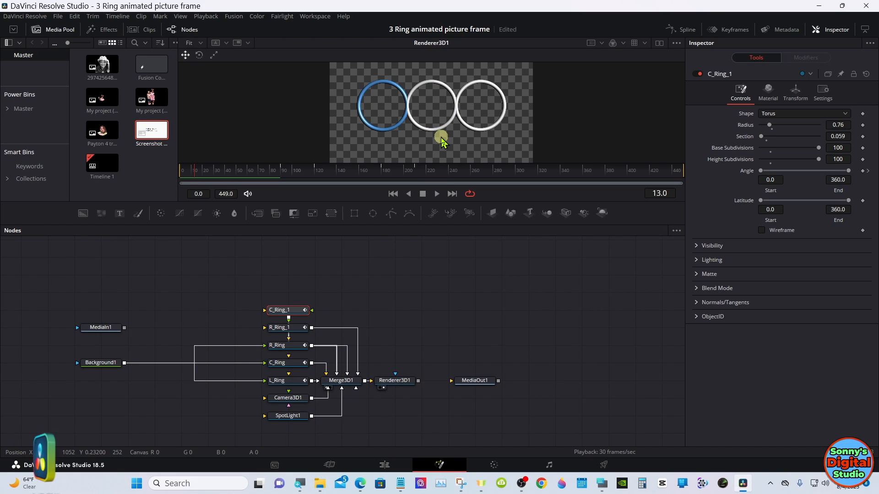
- Paste a copy of L_Ring above the C_Ring copy and connect its output to Merge3D1
left_click(288, 383)
right_click(288, 386)
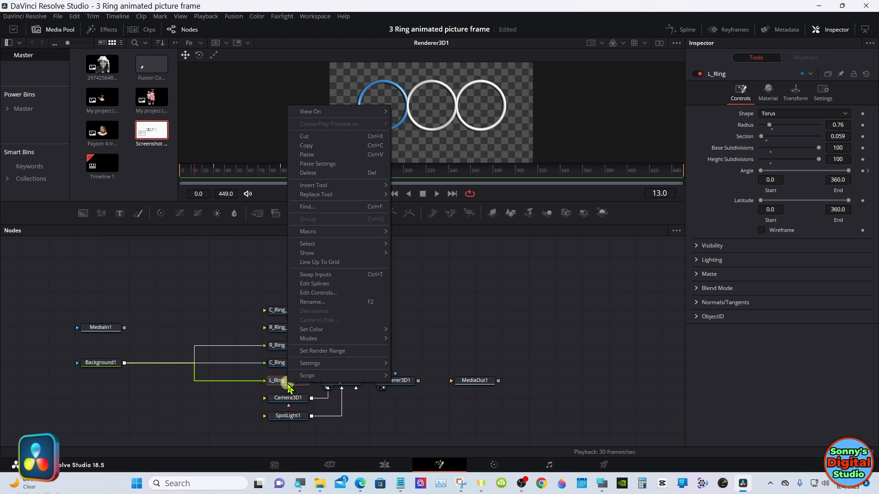
left_click(316, 155)
right_click(289, 288)
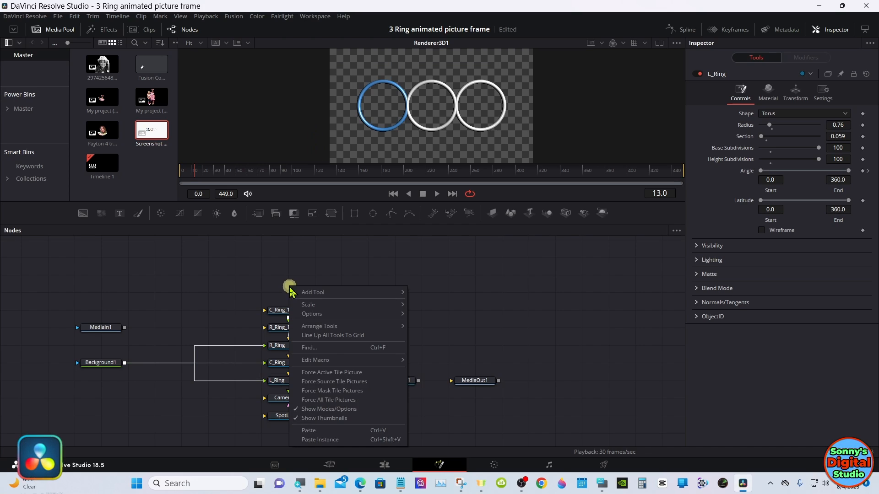
left_click(316, 432)
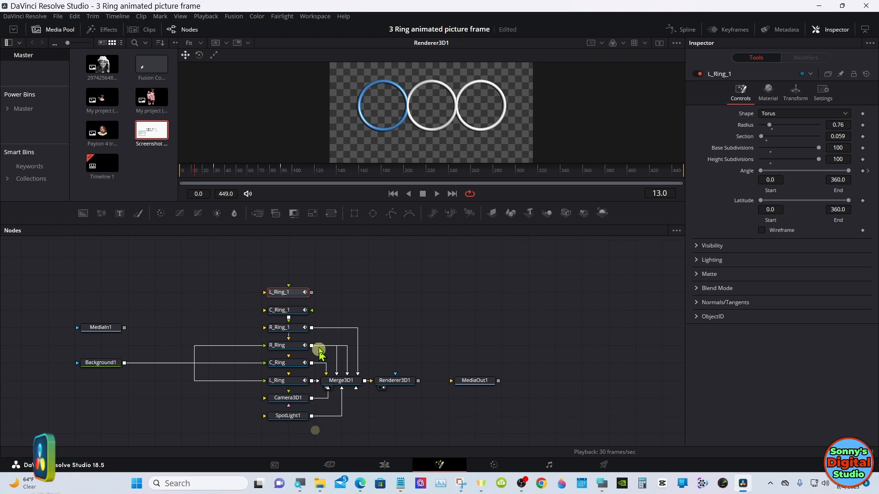
left_click_drag(316, 293, 343, 386)
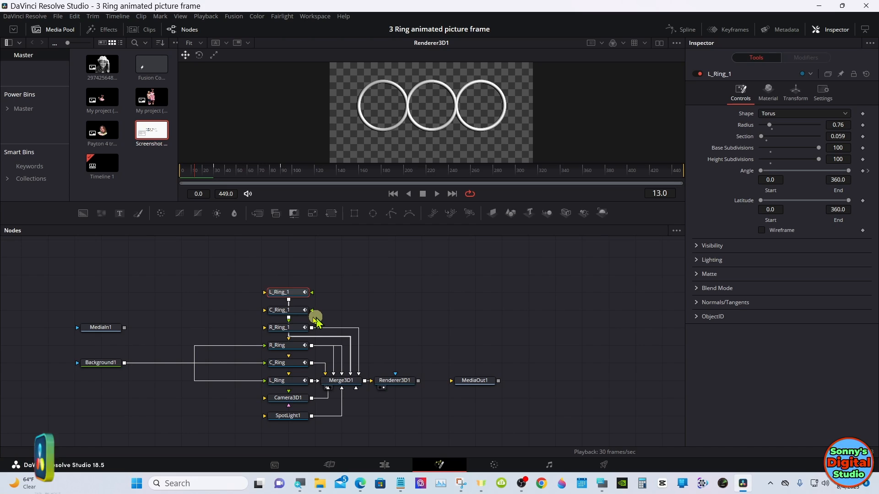
- Add a second Background node above MediaIn1 and set its color to pure red
left_click_drag(85, 217, 89, 258)
left_click_drag(102, 293, 123, 310)
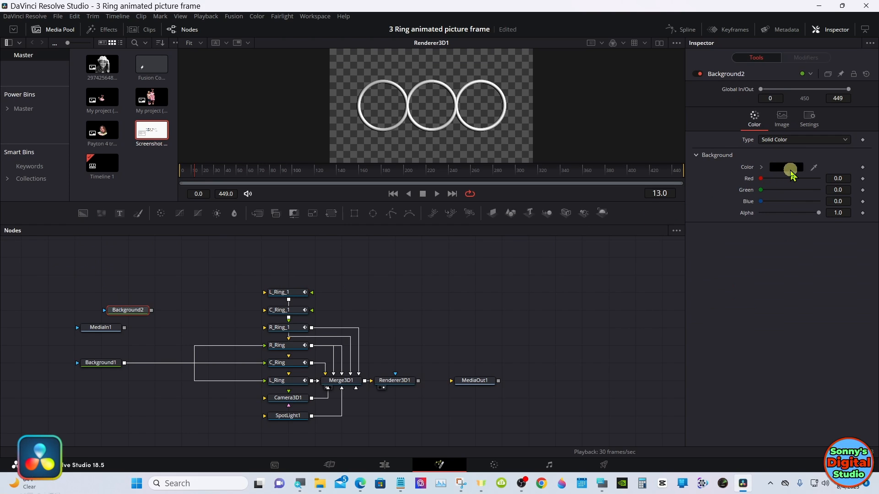
left_click(789, 169)
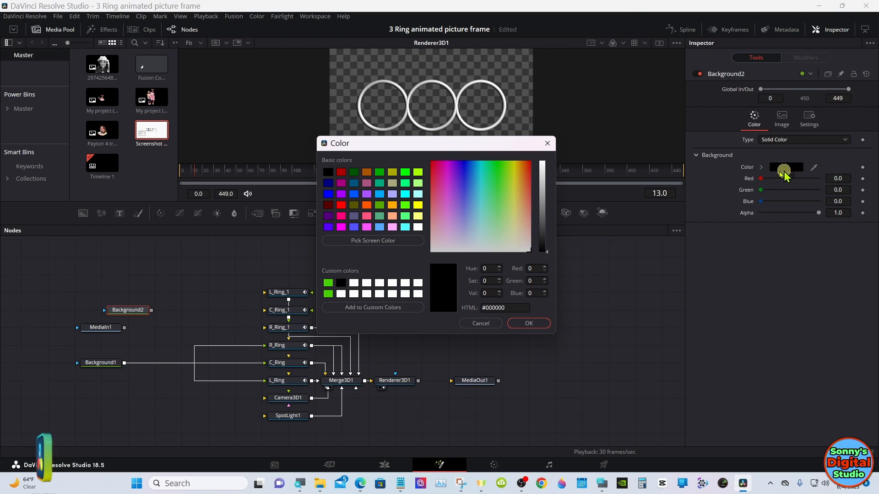
left_click(341, 205)
left_click(520, 323)
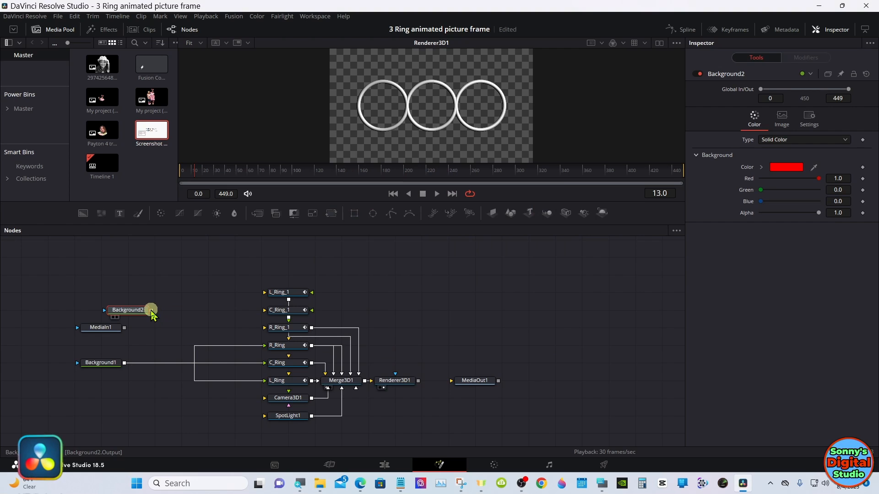
- Connect Background2's output to the material inputs of R_Ring_1, C_Ring_1 and L_Ring_1
left_click_drag(151, 310, 270, 328)
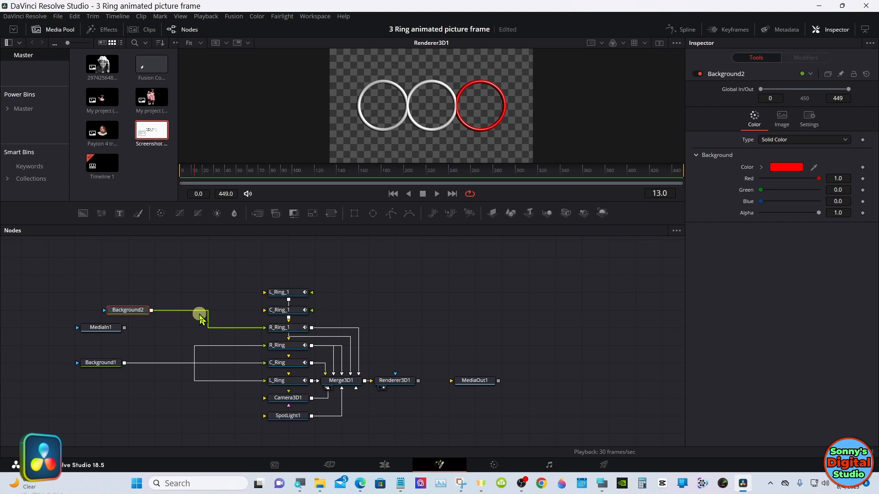
left_click_drag(152, 310, 268, 311)
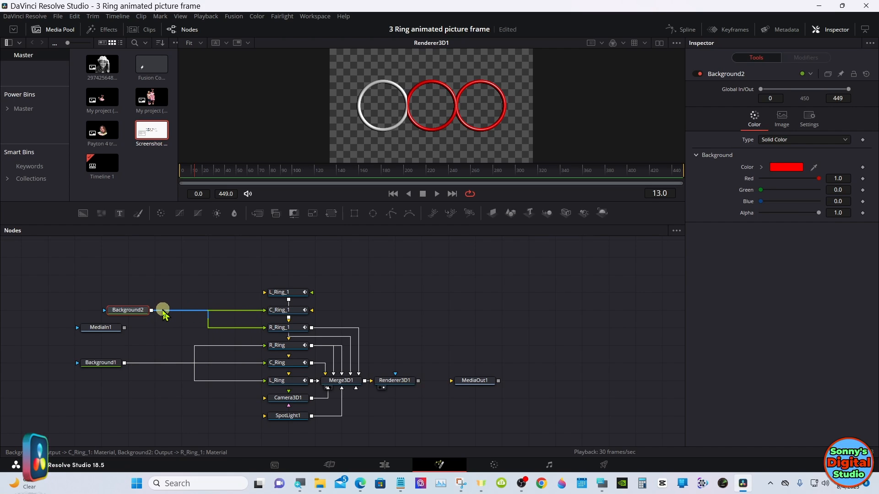
left_click_drag(153, 310, 300, 296)
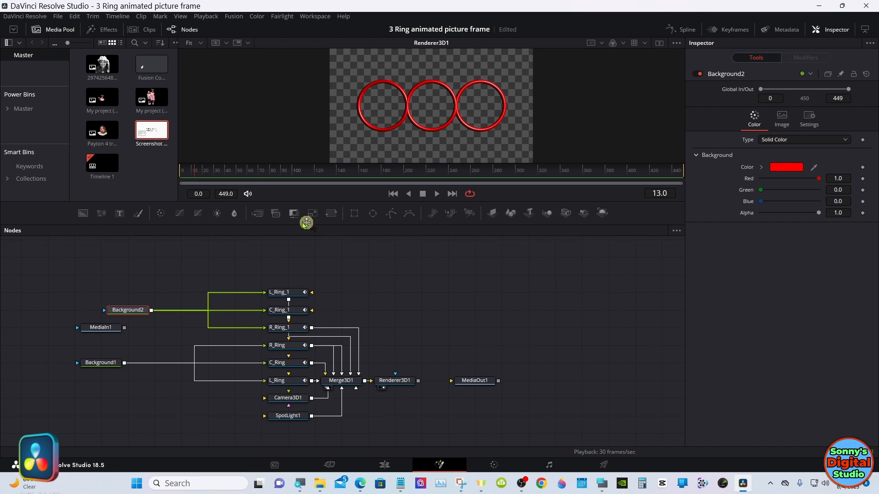
- Examine L_Ring_1's animated angle at frames 133 and 55, then move the playhead to frame 142
left_click_drag(205, 174, 328, 175)
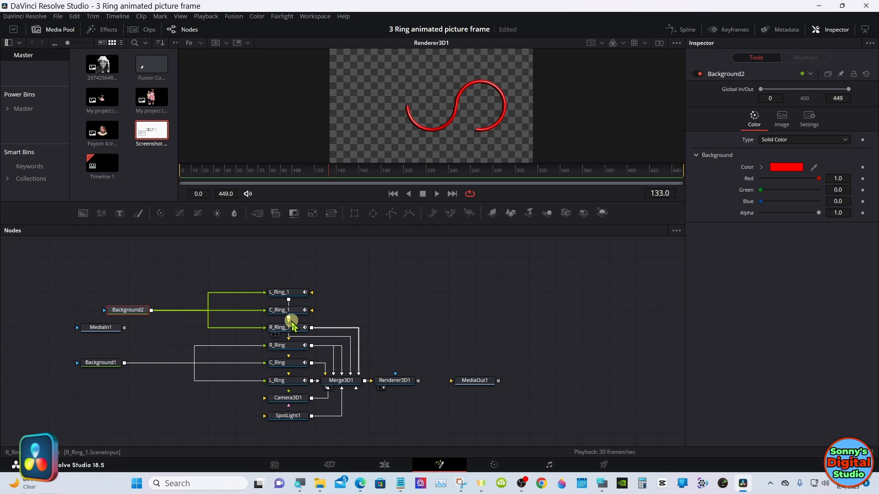
left_click(287, 293)
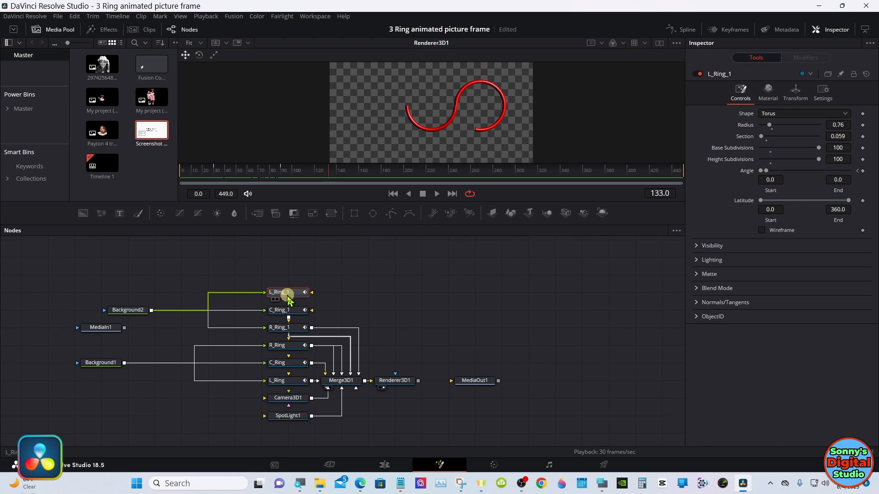
left_click(328, 175)
left_click_drag(327, 174, 241, 178)
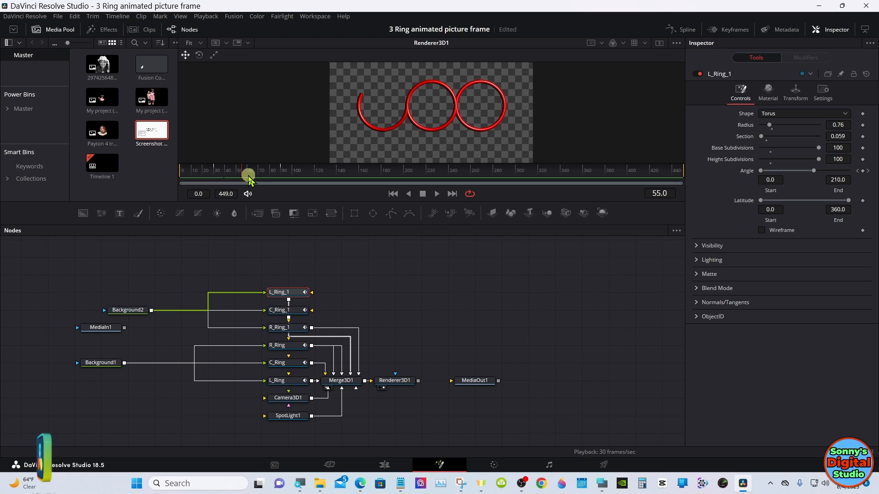
left_click_drag(247, 179, 339, 181)
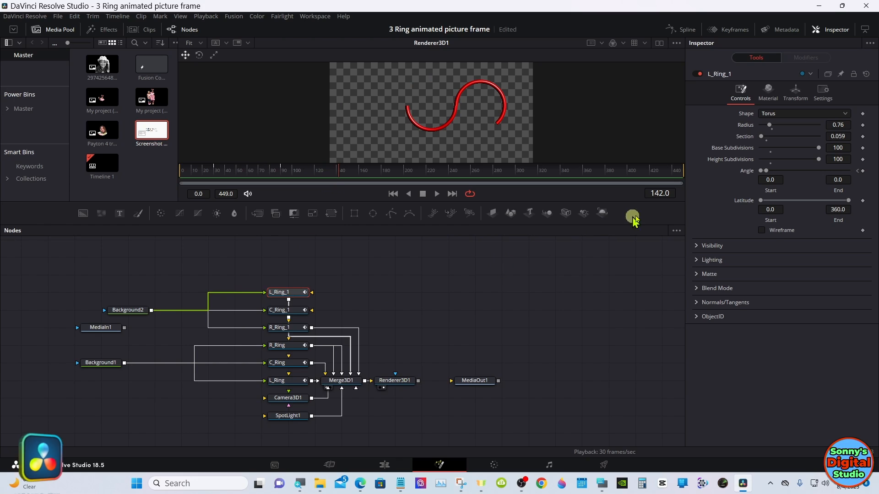
- Reset the animated Angle on L_Ring_1, C_Ring_1 and R_Ring_1 to the default 0 to 360, then check the rings at frame 210
double_click(745, 174)
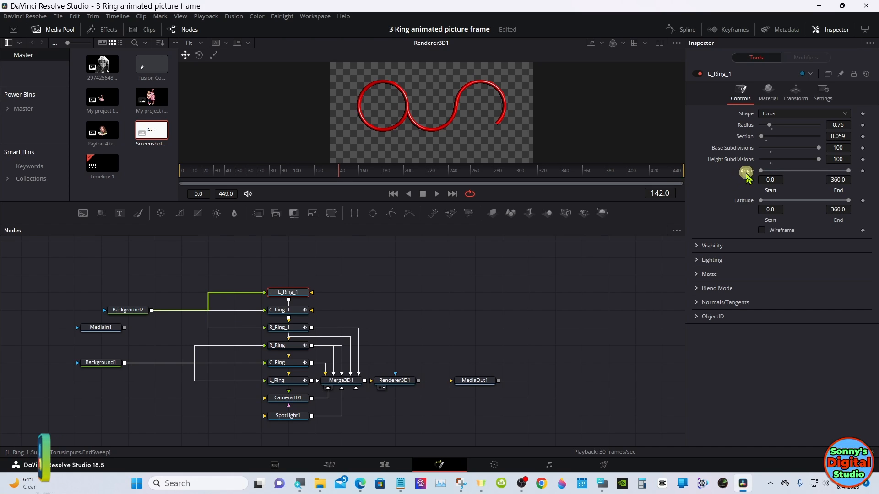
left_click(297, 312)
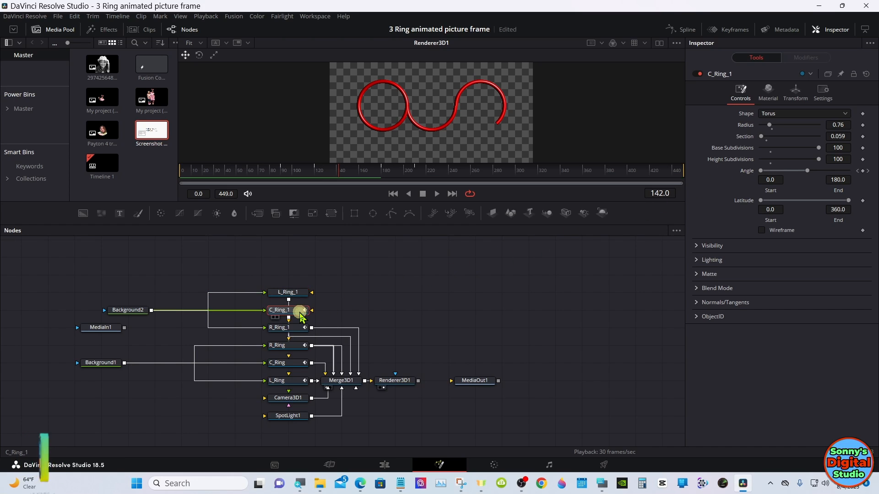
double_click(751, 174)
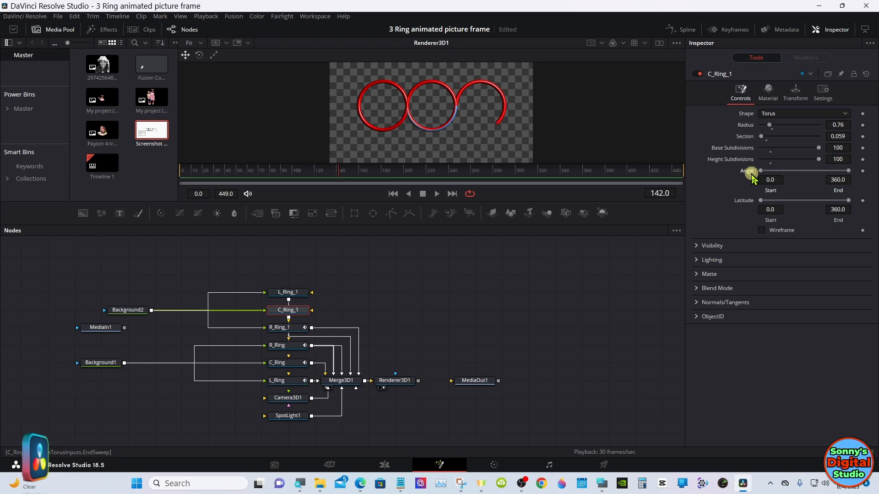
left_click(296, 330)
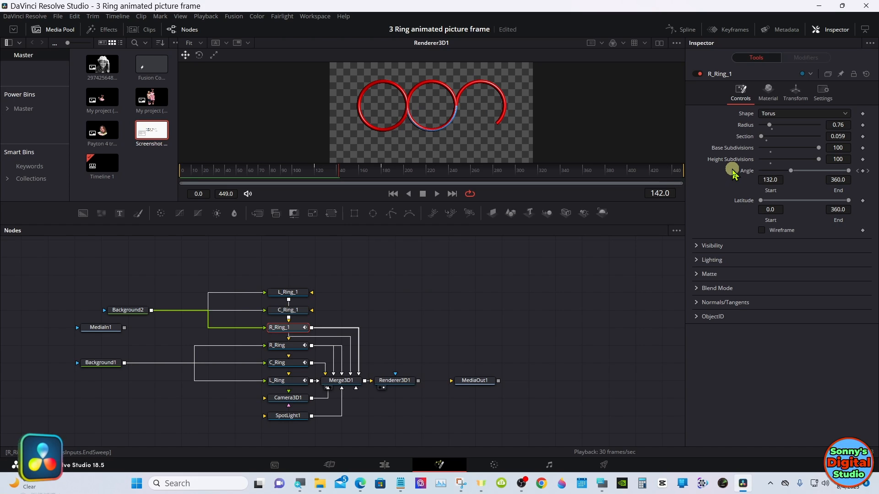
double_click(747, 172)
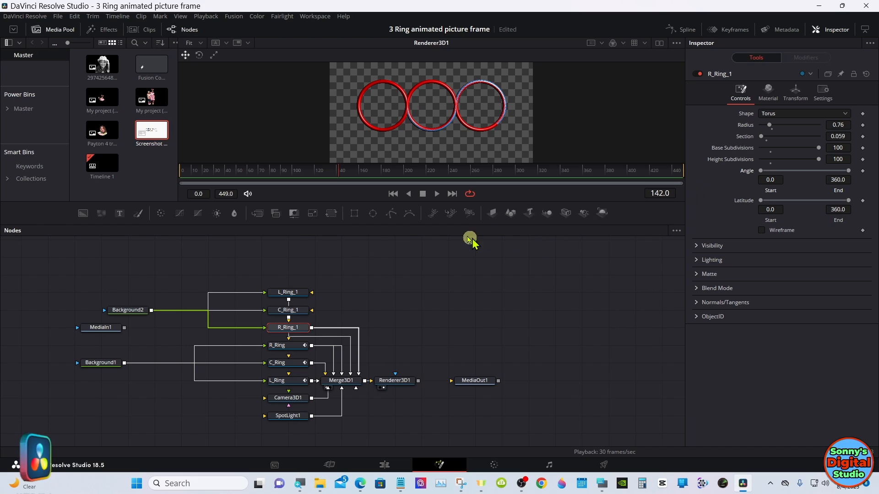
left_click_drag(341, 172, 383, 176)
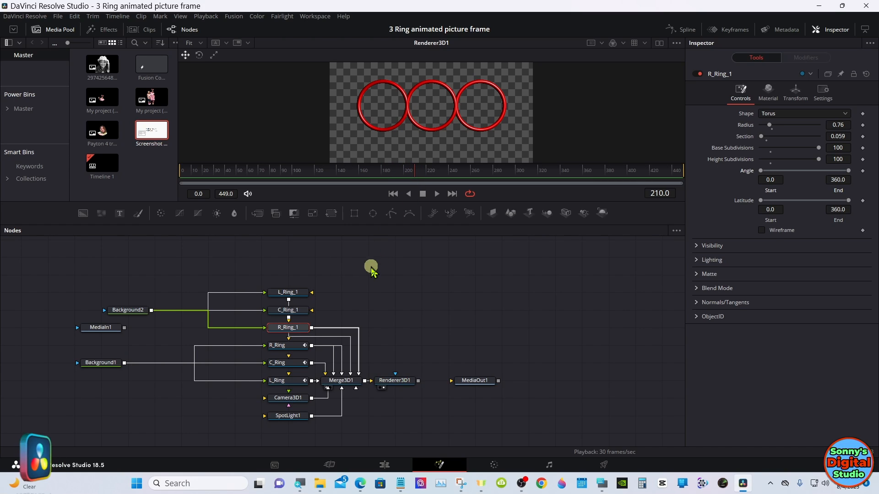
- Move the three copied ring nodes as a group above Merge3D1 and align Background2 with C_Ring_1
left_click_drag(286, 278, 339, 321)
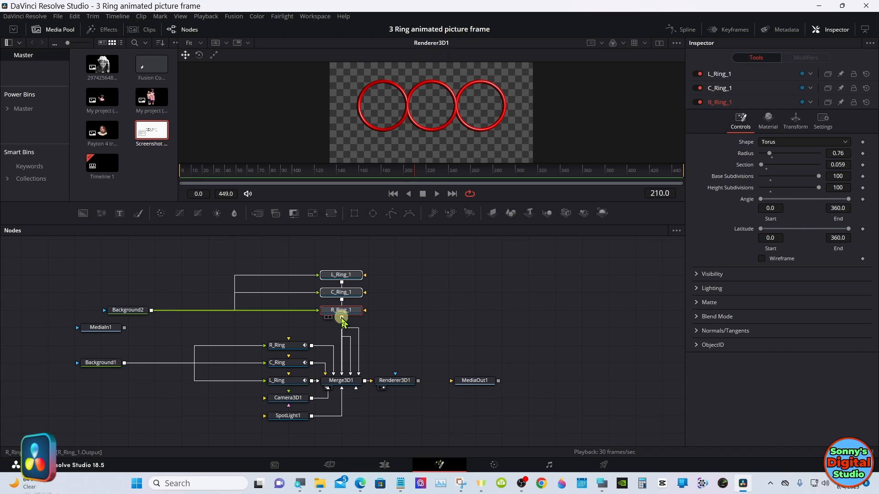
left_click_drag(134, 311, 134, 302)
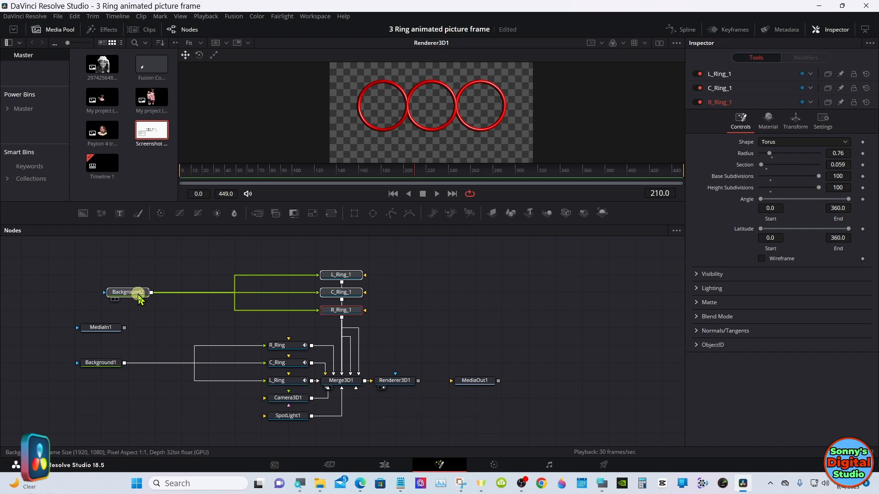
left_click(417, 296)
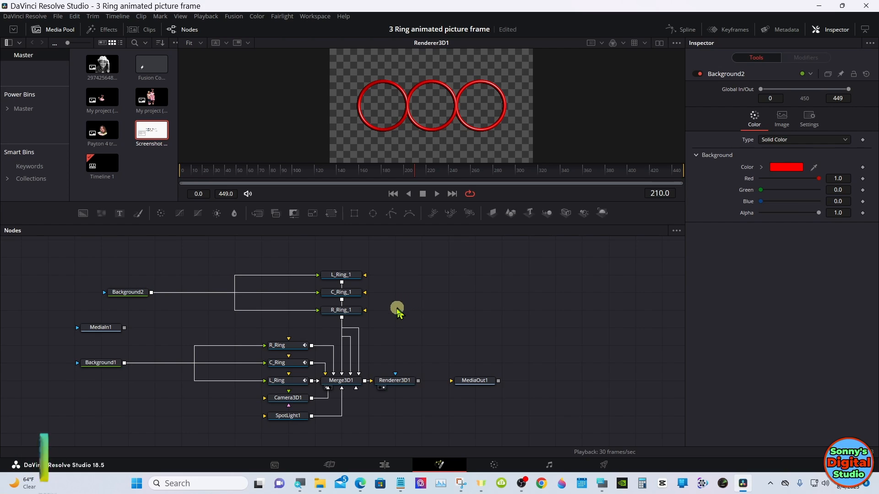
- Disconnect C_Ring_1 and R_Ring_1 from Merge3D1, leaving only L_Ring_1 of the copies connected
left_click(341, 368)
left_click_drag(343, 370, 348, 370)
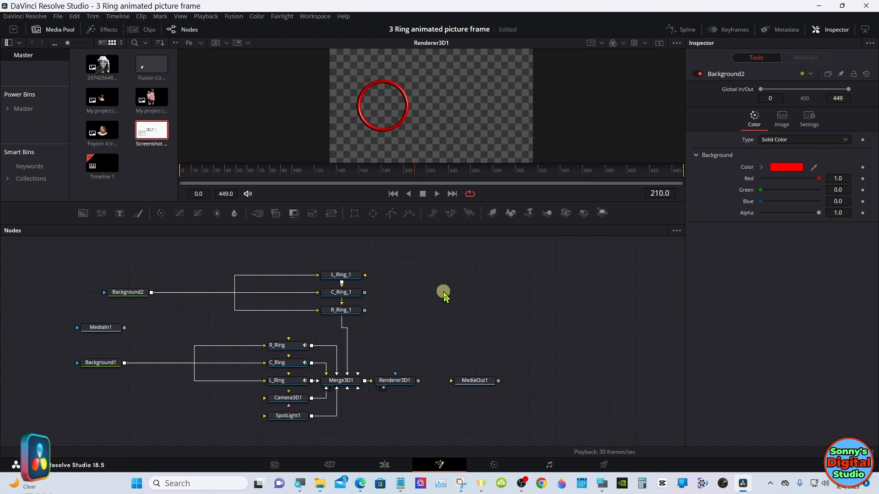
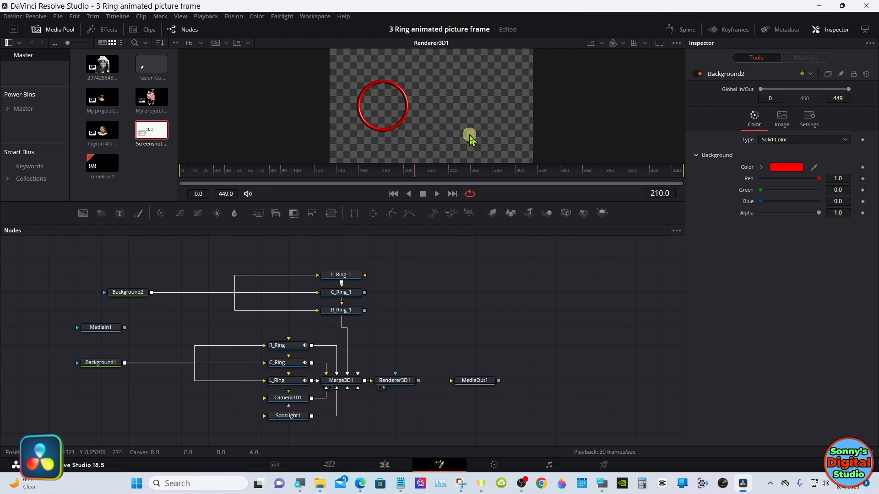
- Enlarge the viewer area and open the viewer's scale options
left_click_drag(472, 225, 471, 289)
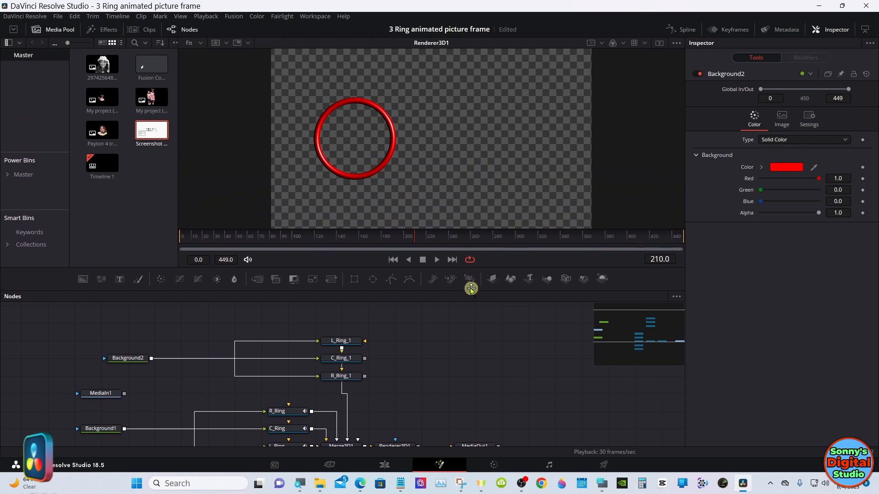
right_click(444, 189)
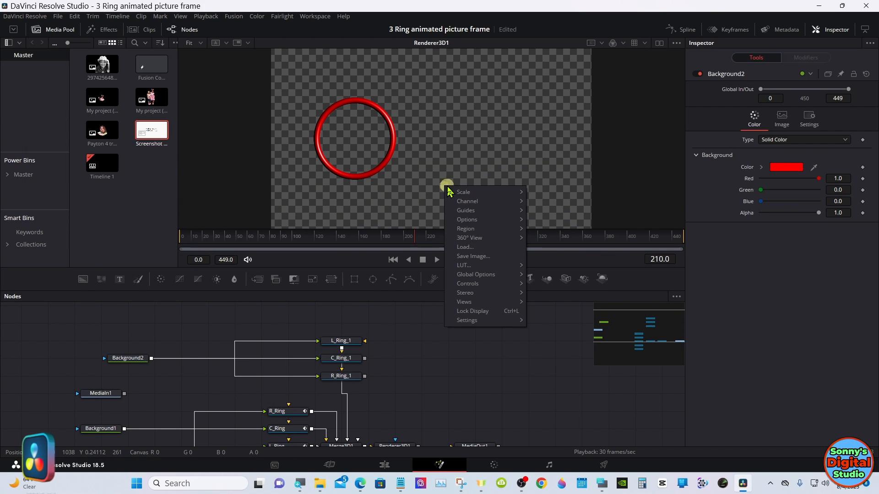
mouse_move(490, 192)
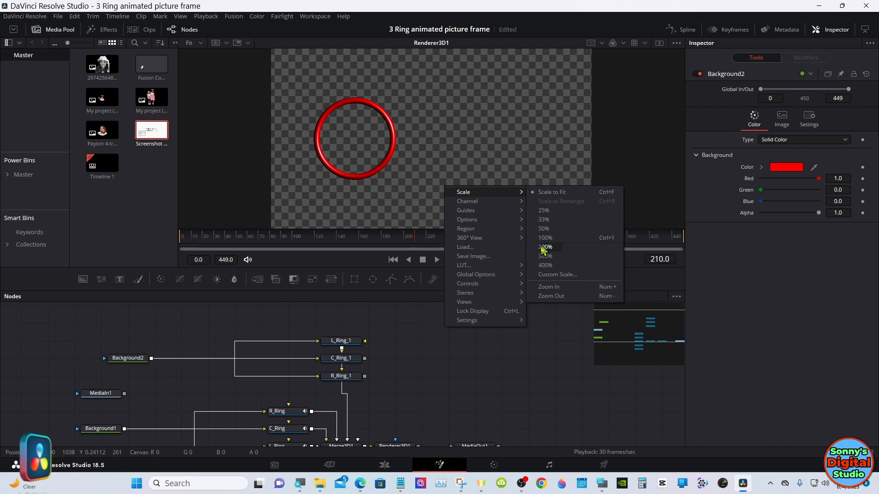
- Animate L_Ring_1's start angle from 360 at frame 210 to 0 at frame 270, saving the project
left_click(543, 287)
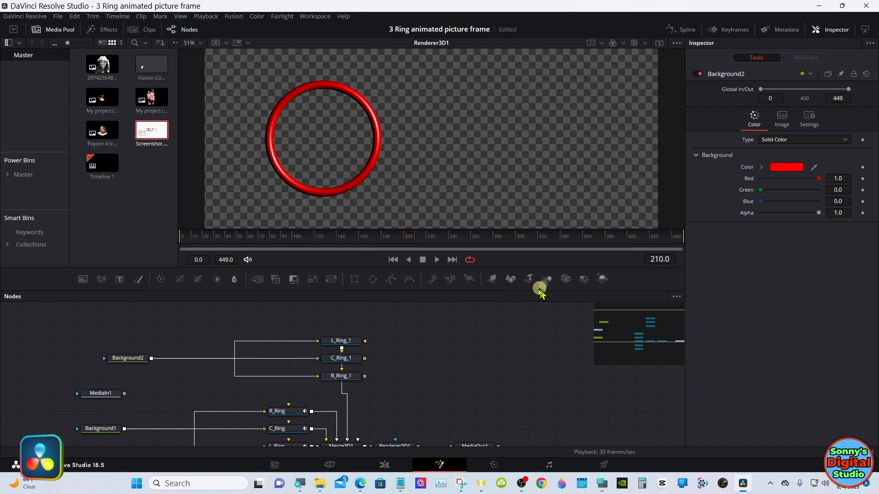
left_click(349, 351)
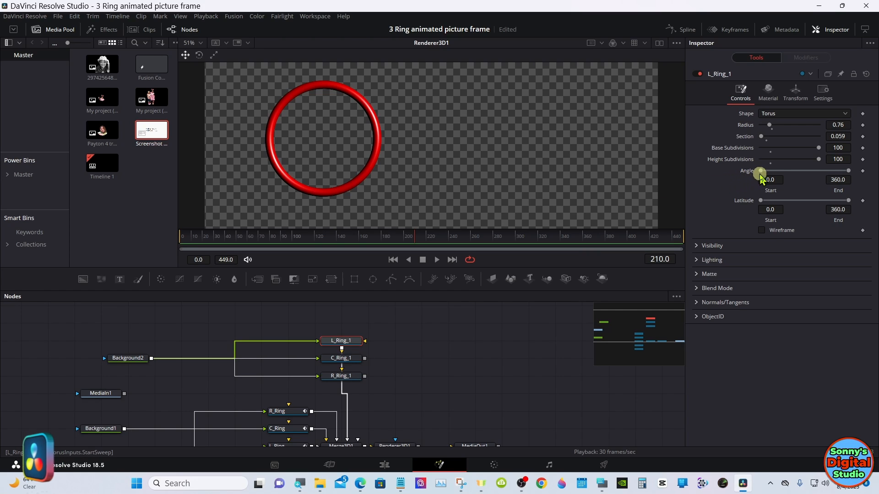
left_click_drag(769, 174, 809, 178)
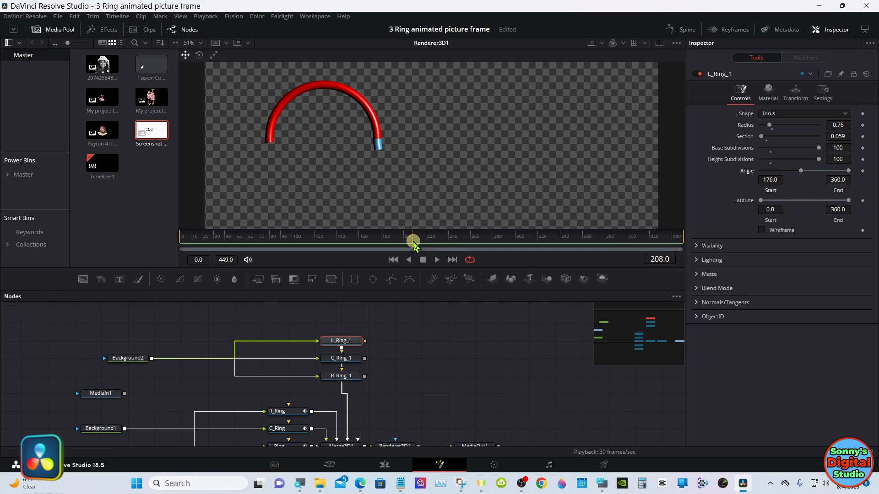
left_click_drag(414, 245, 417, 246)
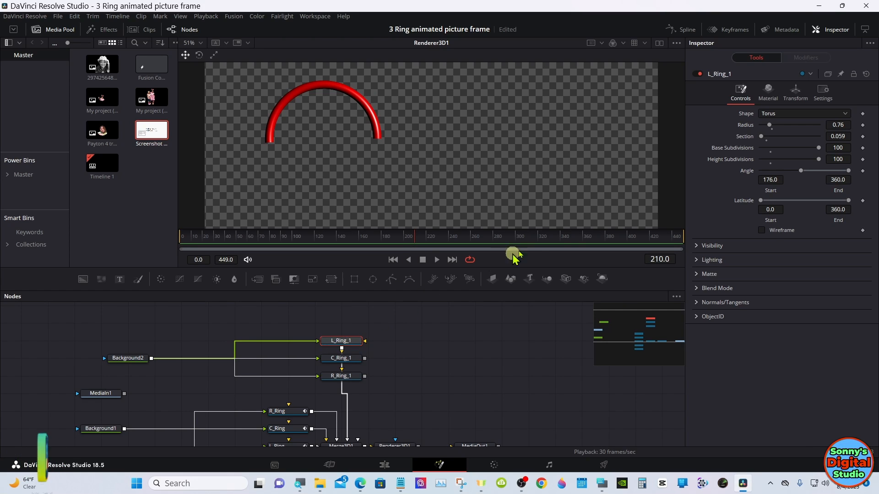
left_click_drag(800, 172, 844, 173)
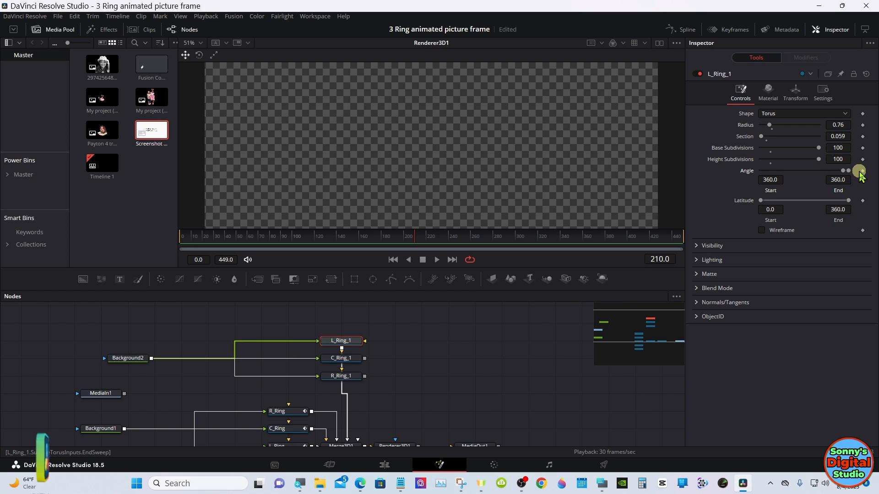
left_click(862, 171)
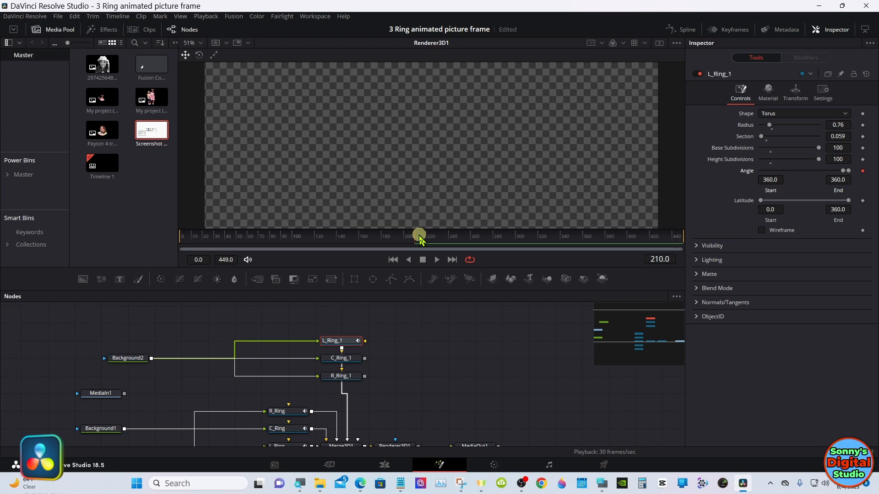
key("ctrl+s")
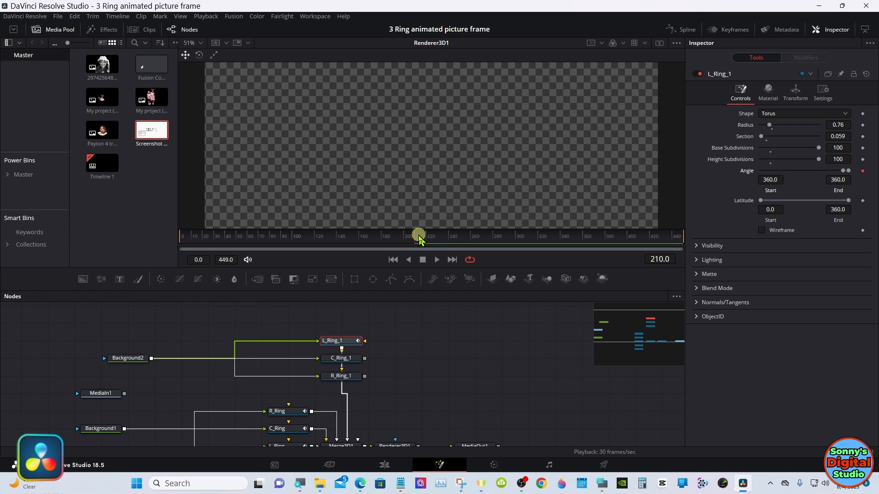
left_click_drag(419, 238, 483, 244)
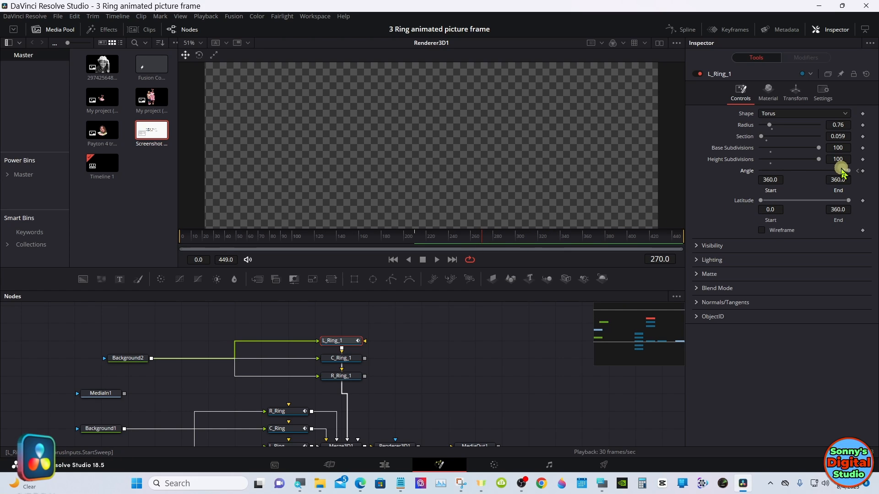
left_click_drag(822, 171, 746, 176)
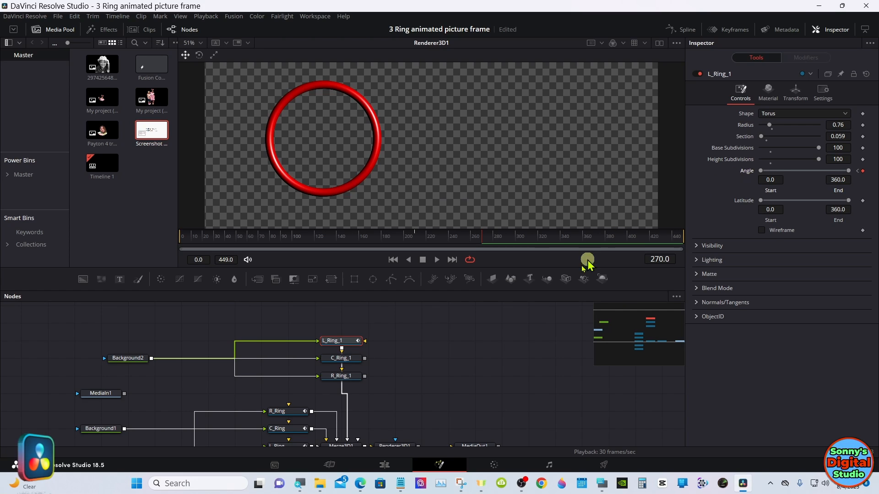
- Connect C_Ring_1 to Merge3D1 and animate its start angle from 360 at frame 270 to 180 at frame 300
left_click(342, 359)
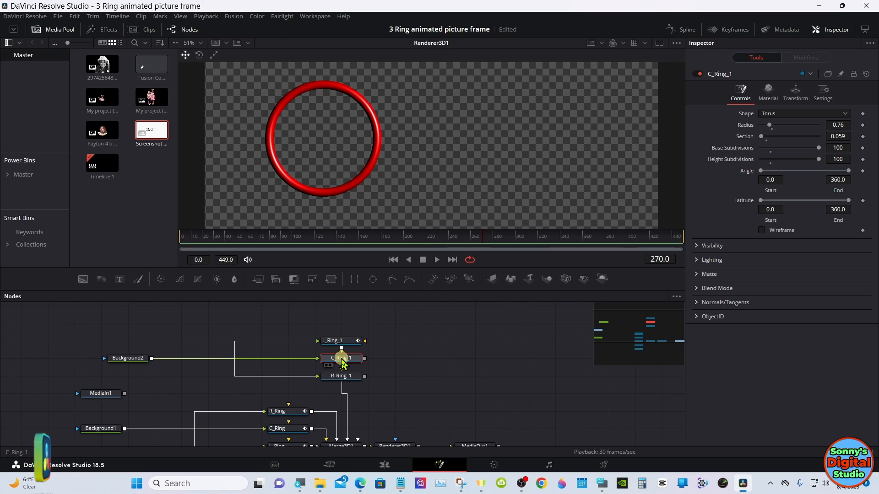
left_click_drag(365, 360, 350, 446)
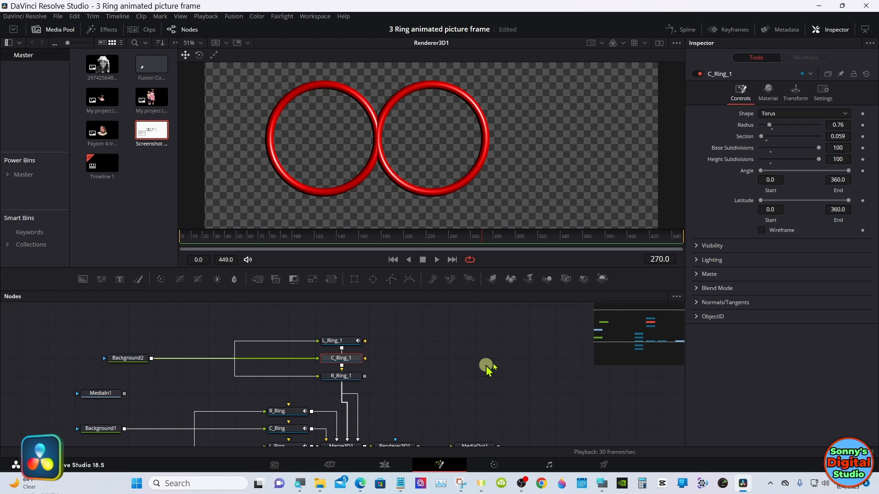
left_click_drag(762, 174, 846, 173)
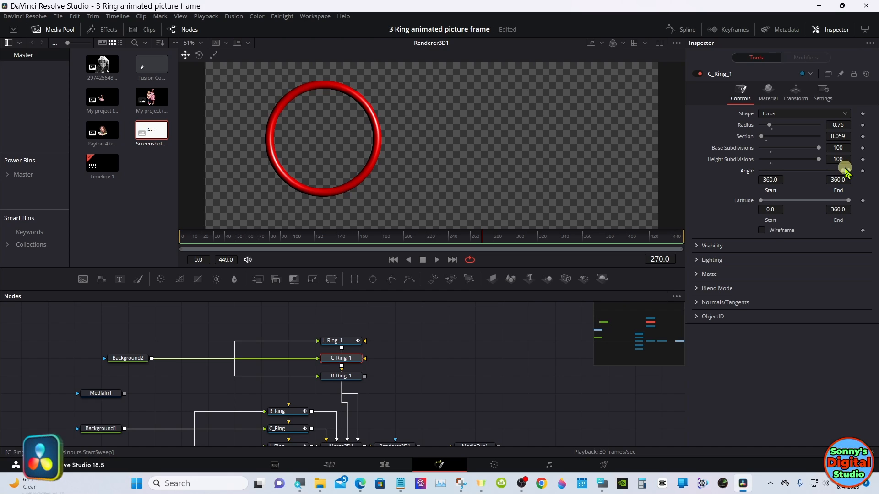
left_click(862, 172)
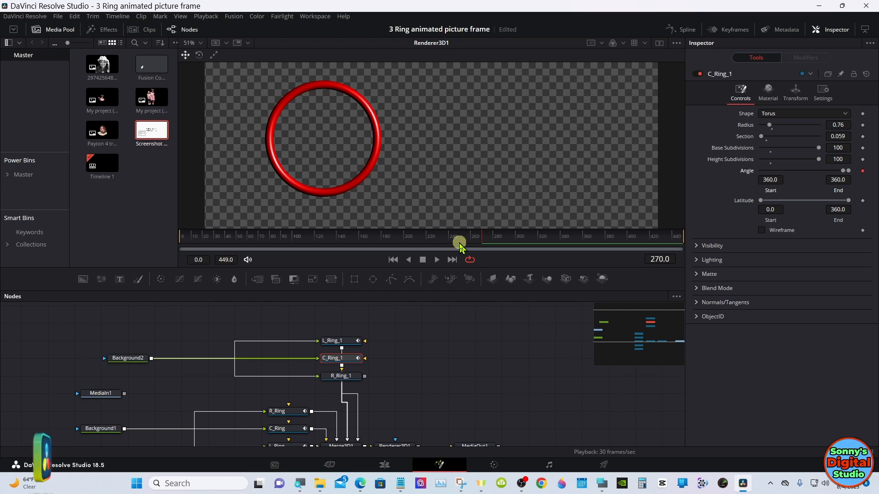
left_click_drag(484, 241, 517, 241)
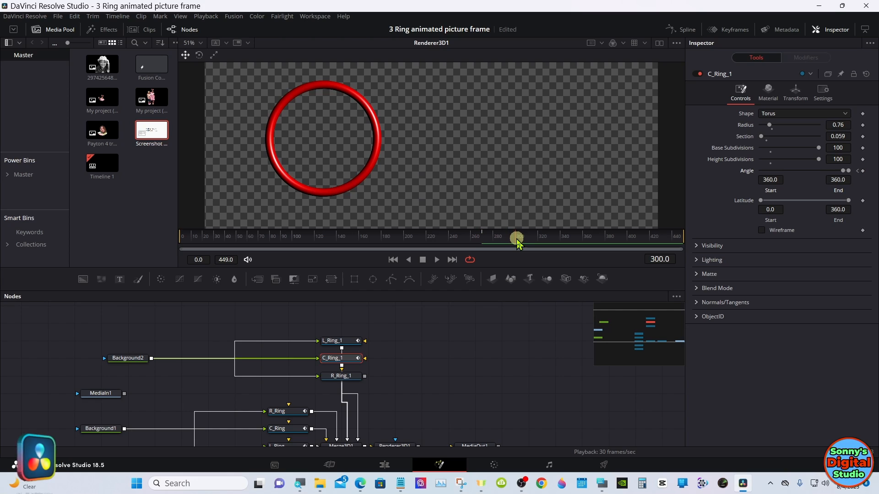
mouse_move(512, 243)
left_mouse_down()
mouse_move(482, 241)
mouse_move(517, 247)
left_mouse_up()
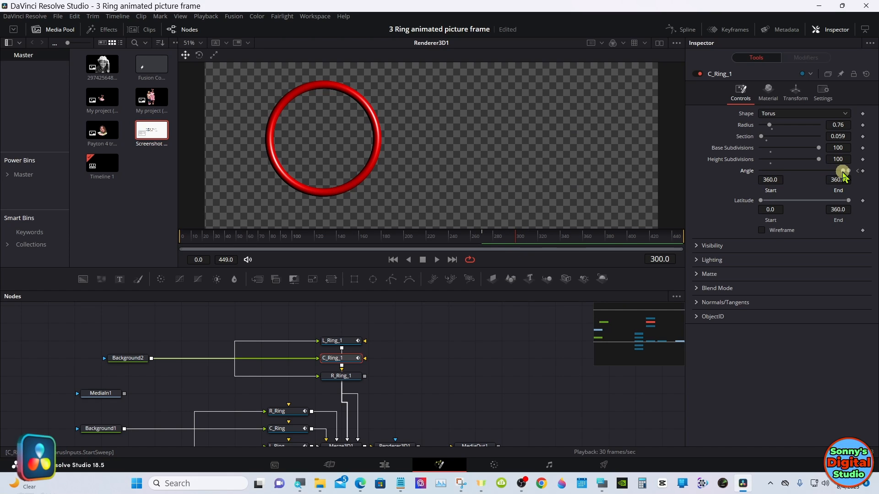
left_click_drag(843, 174, 804, 183)
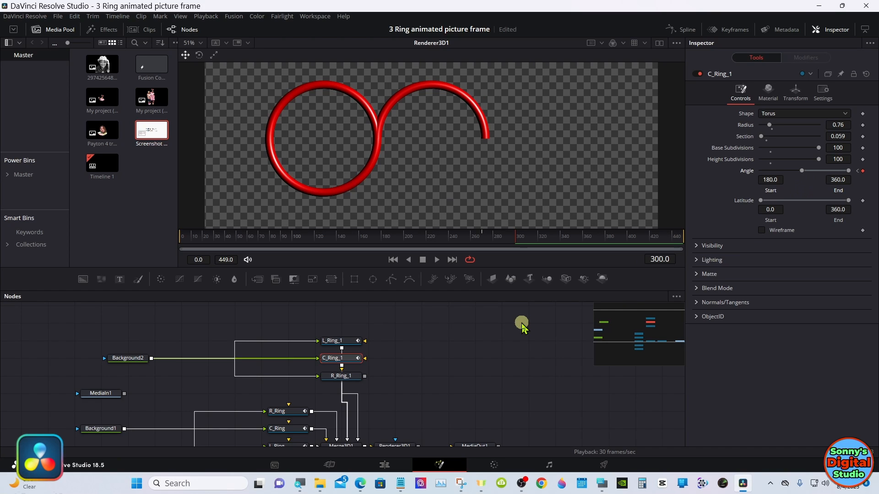
- Connect R_Ring_1 to Merge3D1 and keyframe its angle at frame 300
left_click(349, 375)
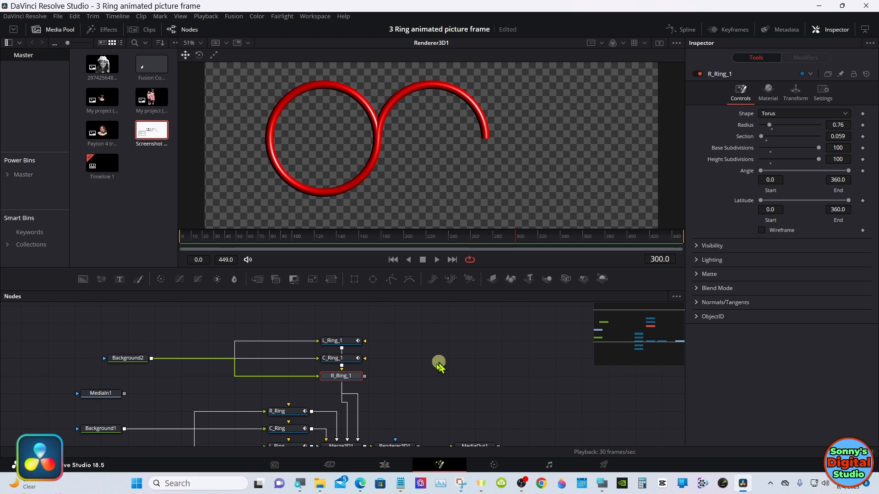
left_click_drag(365, 378, 353, 442)
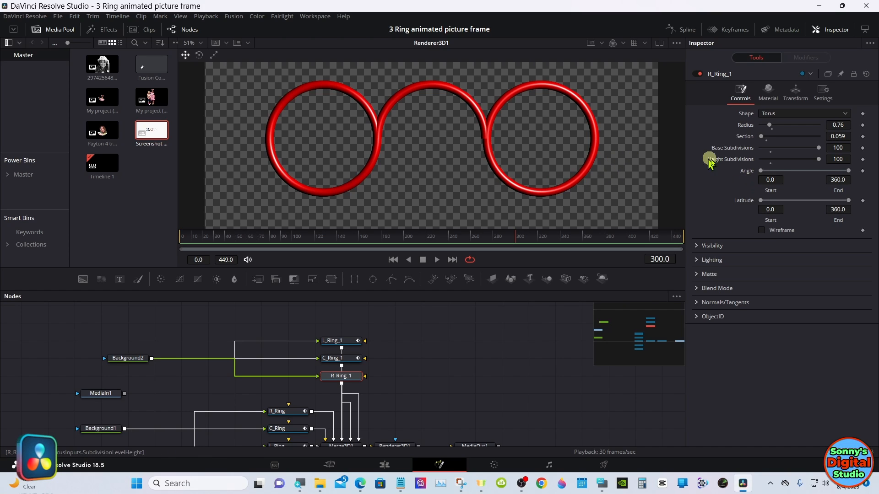
mouse_move(761, 170)
left_mouse_down()
mouse_move(771, 172)
mouse_move(753, 169)
left_mouse_up()
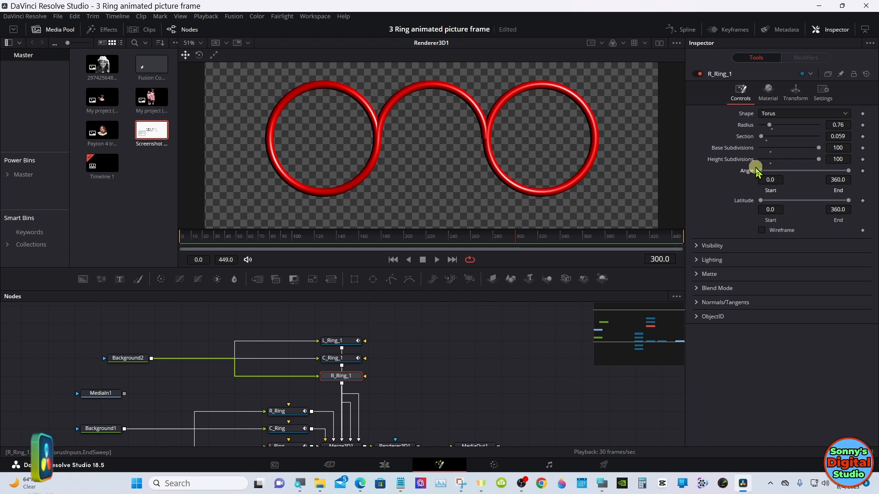
left_click(862, 171)
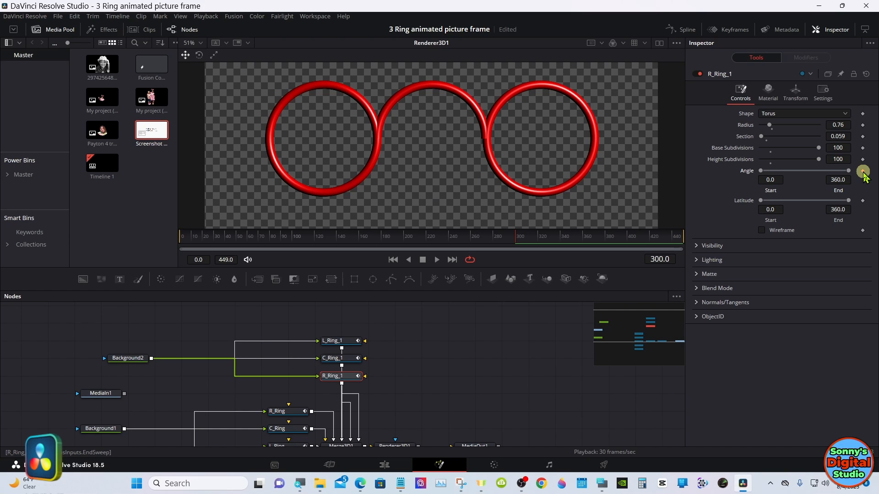
left_click(863, 171)
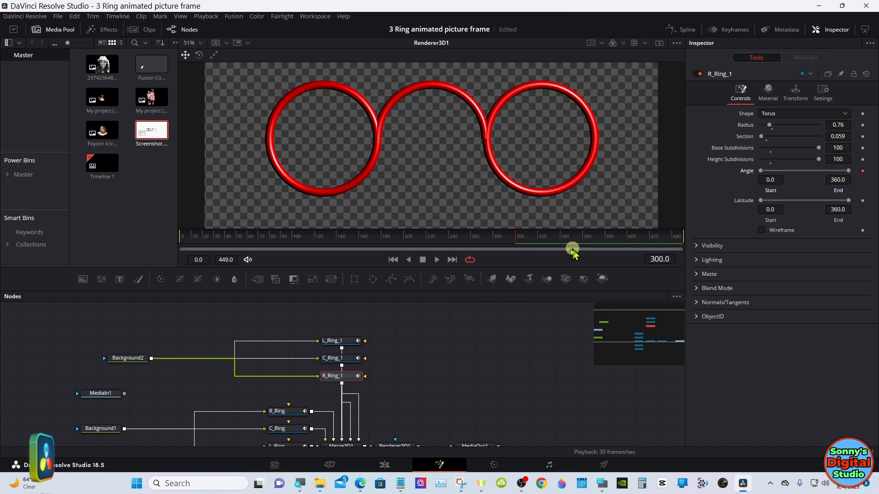
- Keyframe R_Ring_1's angle at frame 360 with start 0 and end 360
left_click_drag(520, 246, 583, 246)
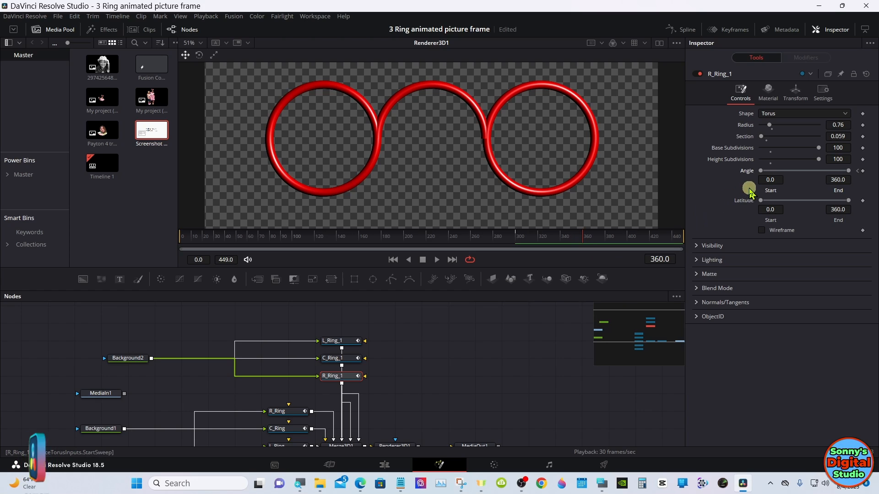
mouse_move(760, 173)
left_mouse_down()
mouse_move(789, 176)
mouse_move(760, 174)
left_mouse_up()
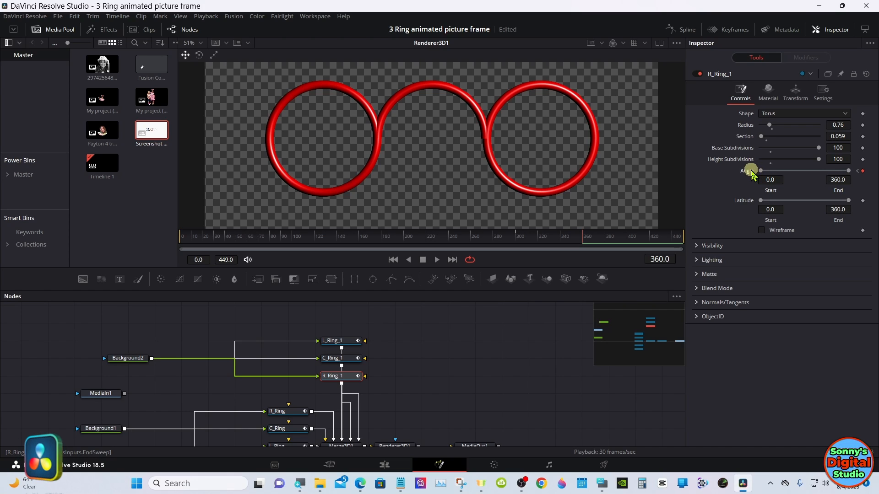
- Set R_Ring_1's end angle to 0 at frame 300 and remove its angle keyframe at frame 360
left_click_drag(564, 245, 518, 246)
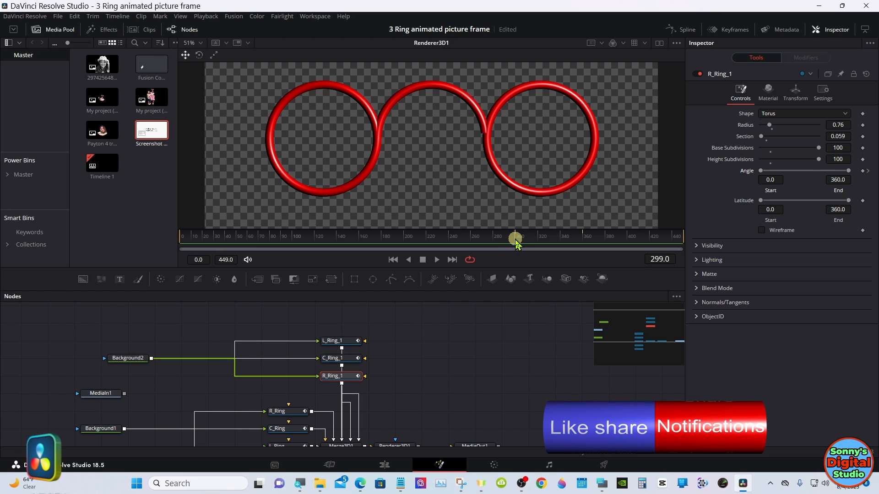
left_click_drag(518, 246, 518, 245)
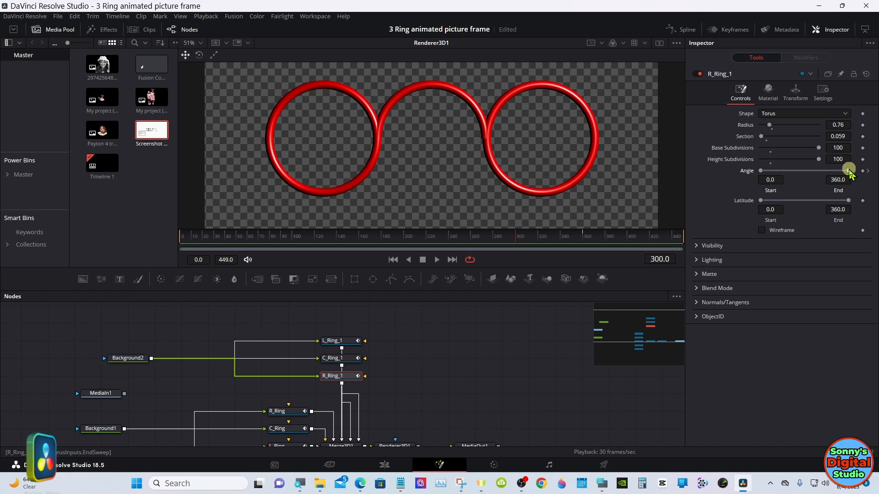
left_click_drag(845, 172, 762, 175)
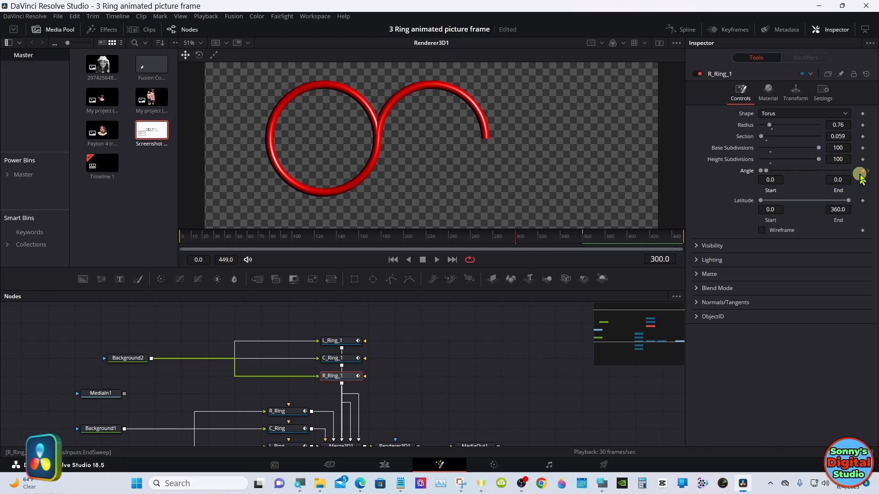
left_click(584, 239)
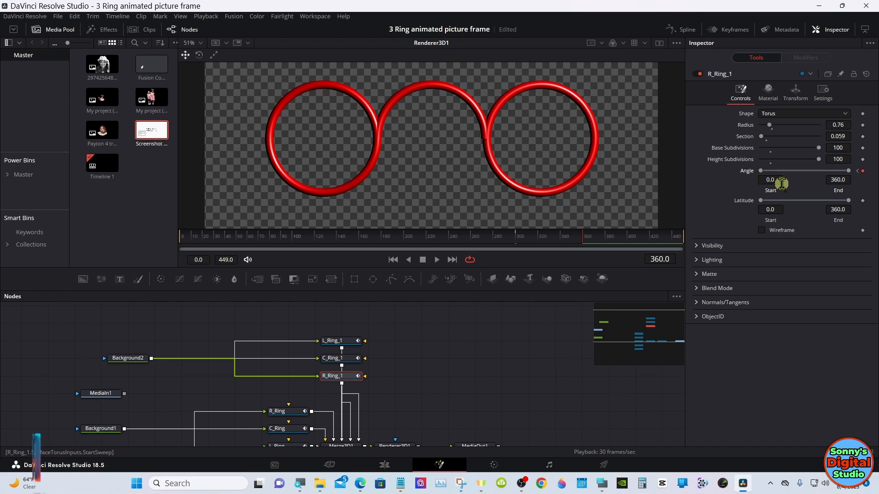
left_click(863, 171)
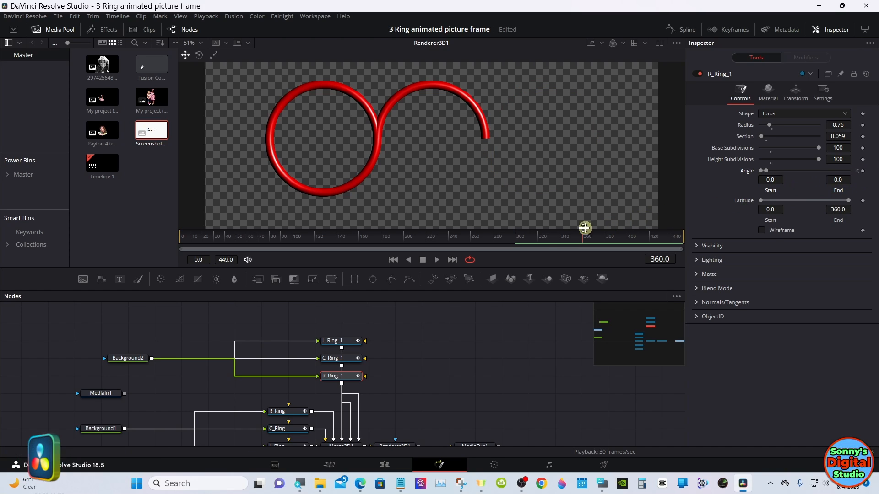
- Keyframe R_Ring_1's end angle at 316 on frame 360
left_click_drag(535, 244, 517, 247)
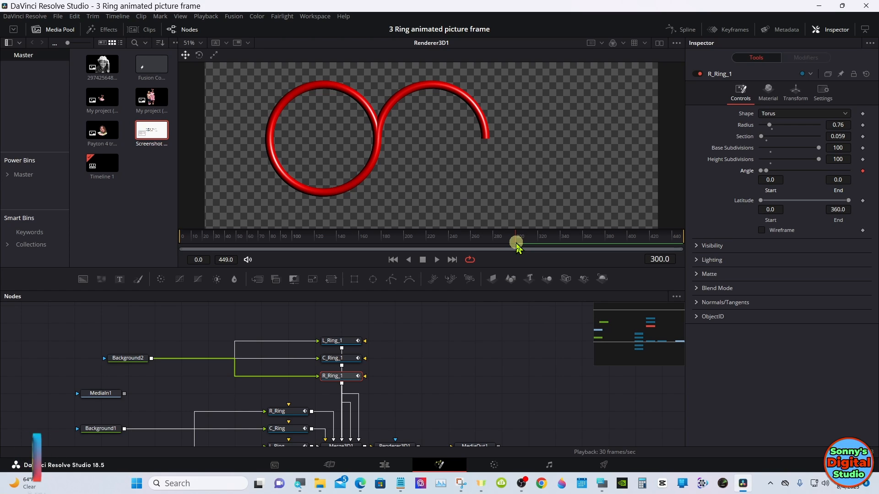
left_click_drag(517, 247, 583, 243)
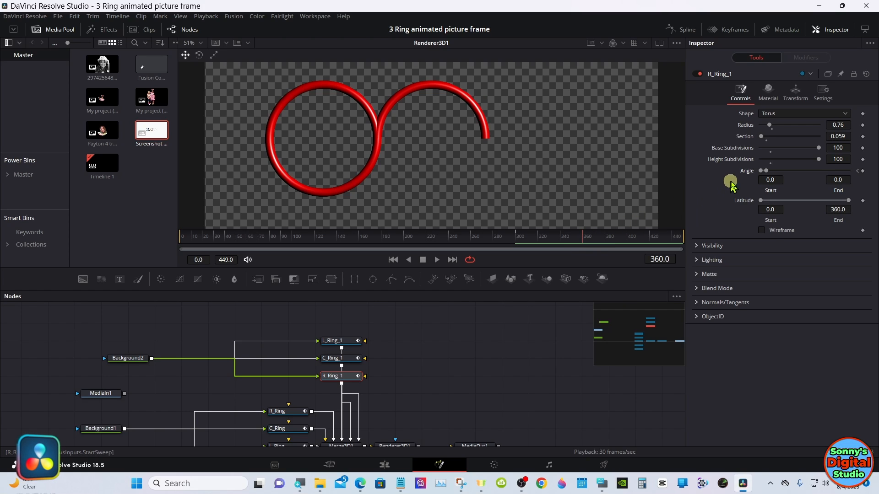
left_click_drag(756, 178, 837, 173)
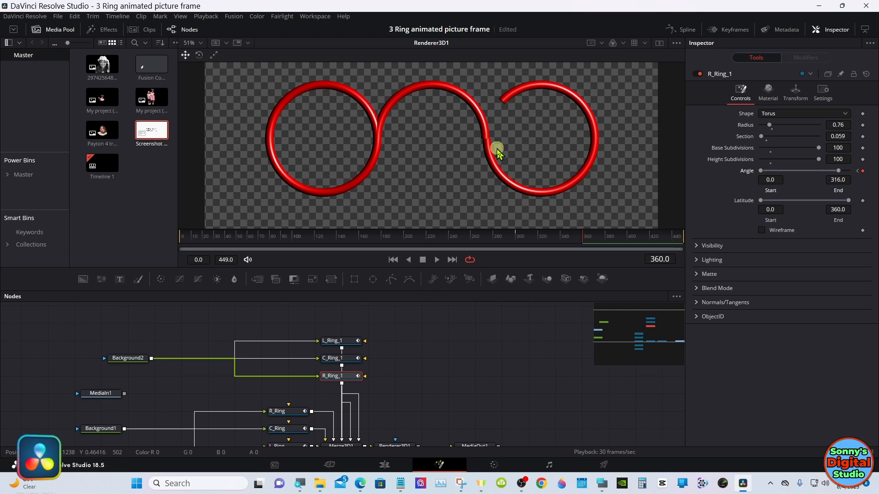
- Fine-tune R_Ring_1's X translation so its tube lines up with the center ring
right_click(507, 151)
mouse_move(549, 153)
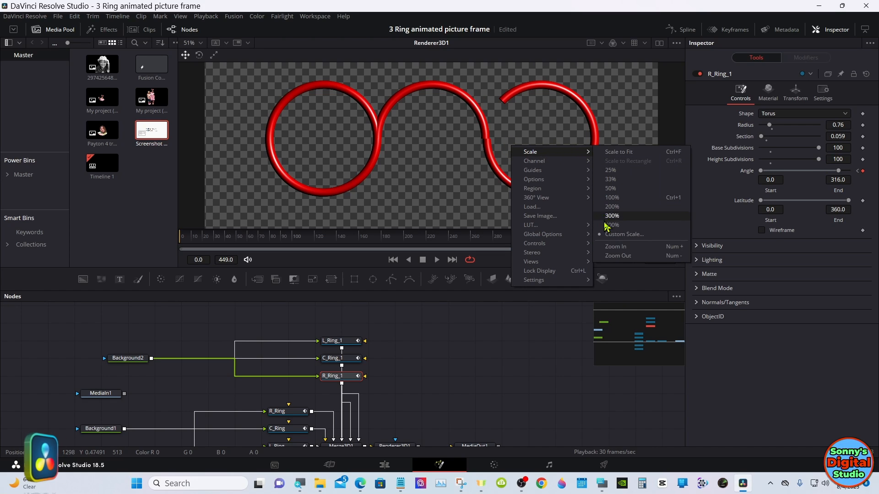
left_click(616, 249)
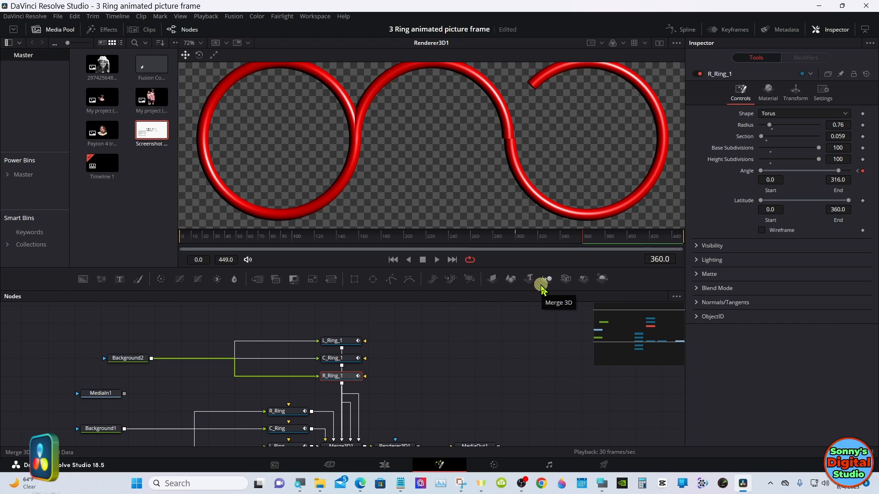
left_click(796, 97)
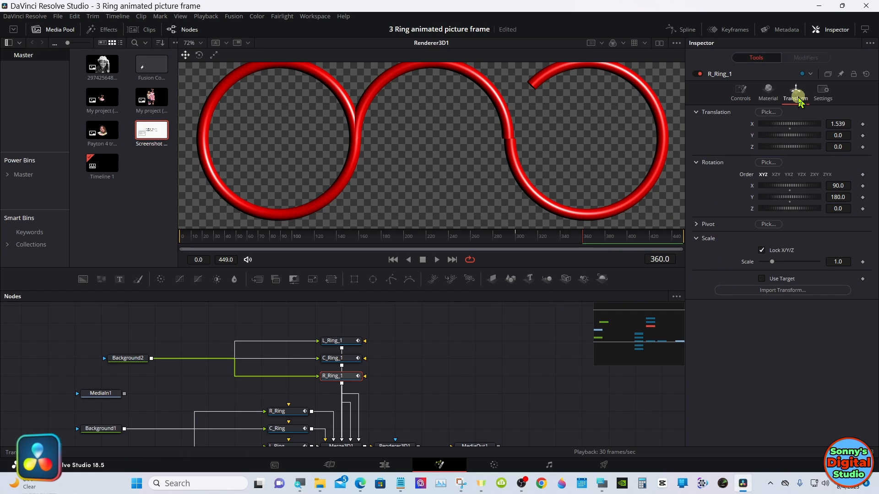
left_click(842, 124)
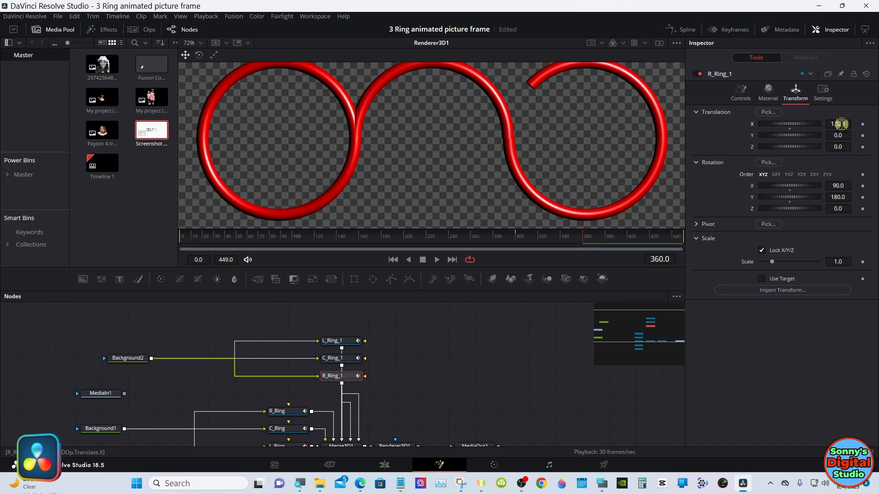
- Fit the whole image in the viewer and keyframe R_Ring_1's end angle at 360 on frame 360
right_click(481, 140)
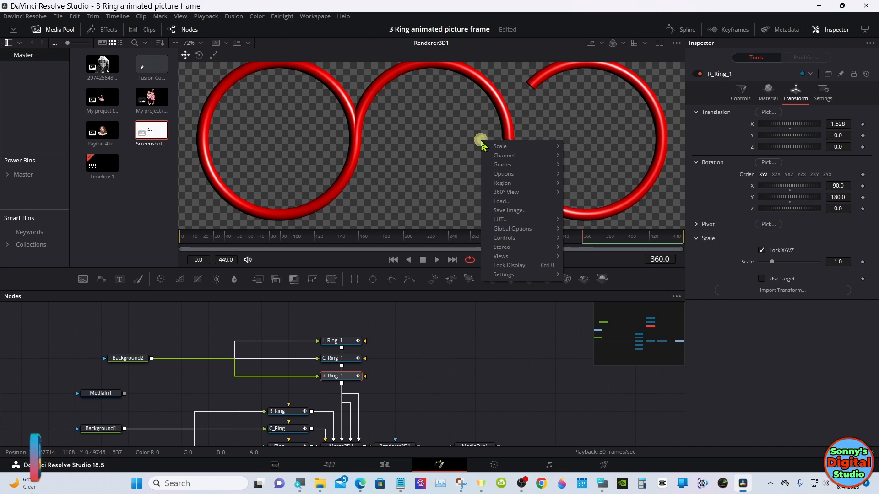
mouse_move(516, 151)
left_click(585, 148)
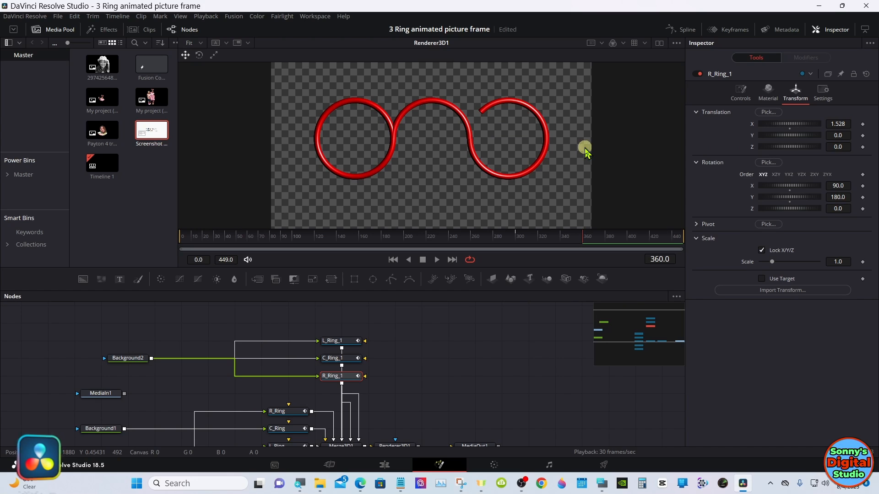
left_click(740, 95)
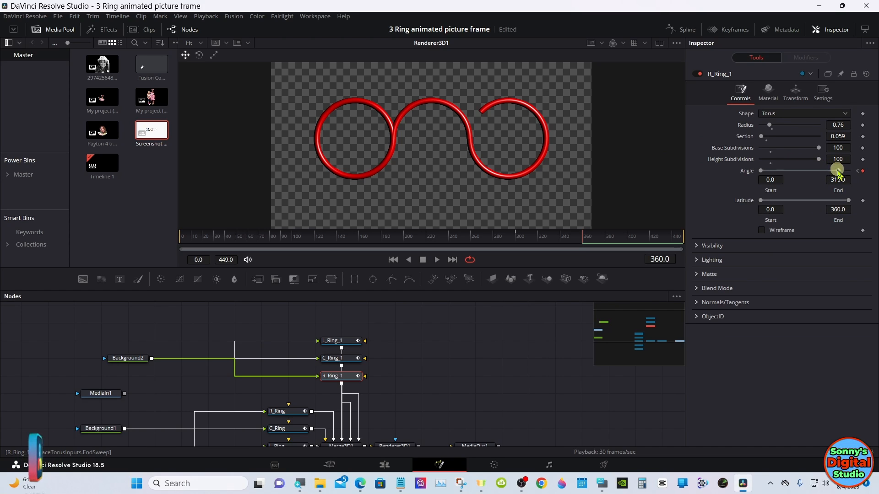
left_click_drag(839, 172, 860, 182)
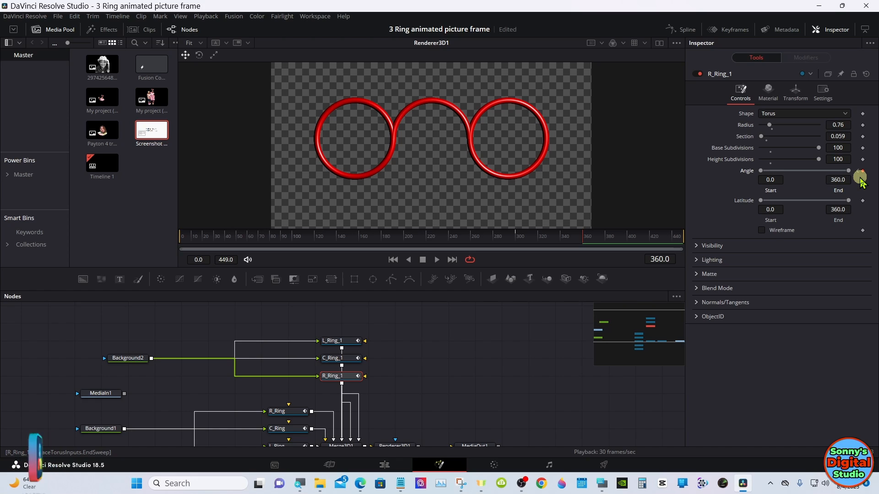
left_click(862, 171)
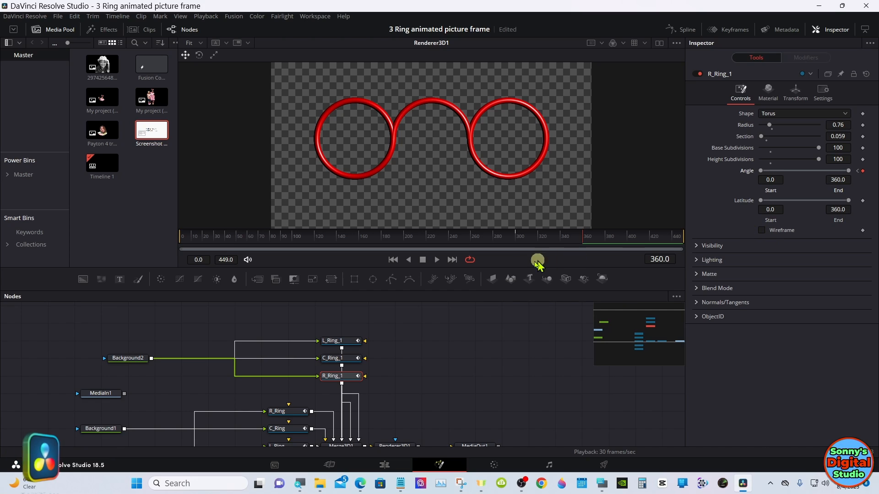
- Keyframe C_Ring_1's angle at frame 360 with start 180 and end 360, and set its start angle to 0 at frame 390
left_click(344, 360)
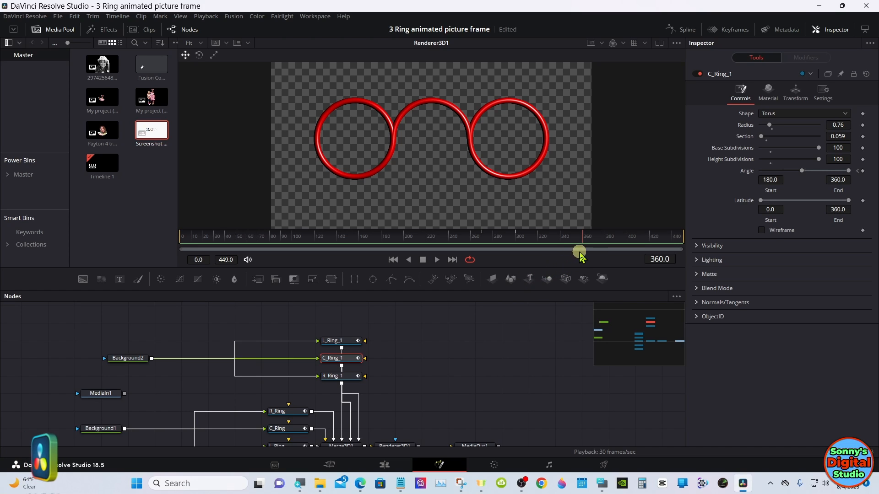
left_click(862, 171)
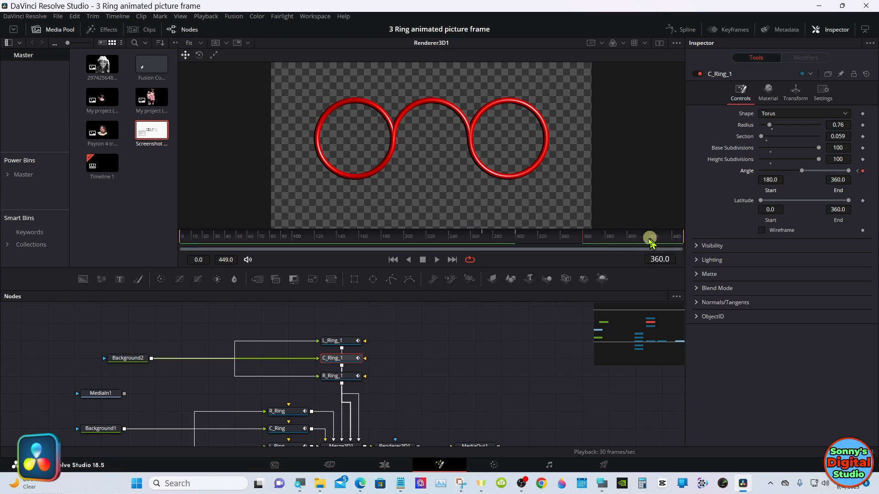
left_click_drag(594, 246, 617, 246)
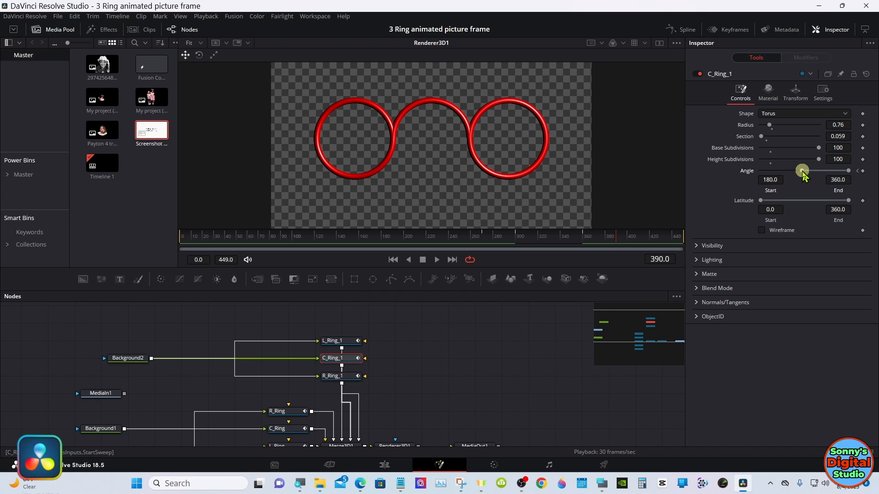
left_click_drag(804, 177, 759, 178)
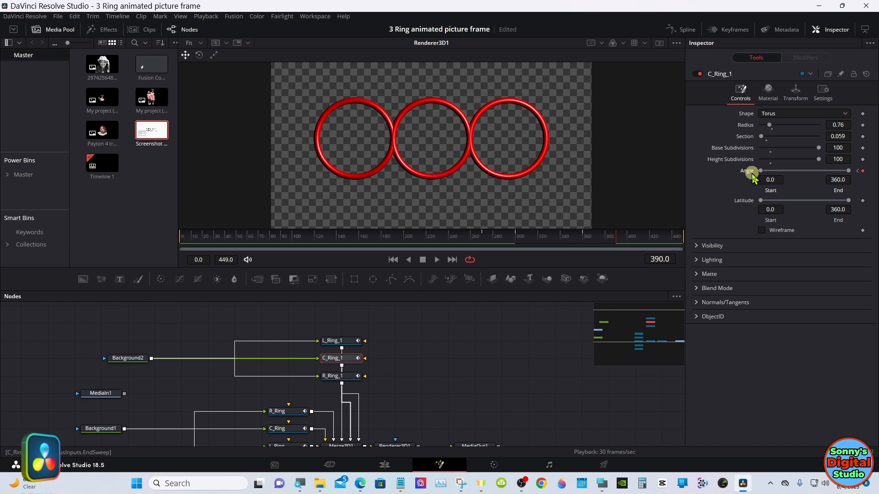
left_click_drag(621, 241, 215, 250)
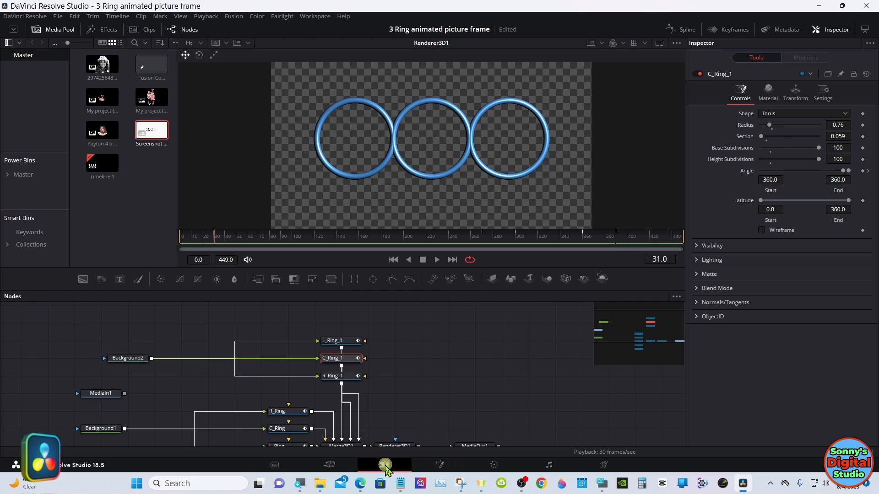
- Connect Renderer3D1's output to MediaOut1 so the rings show on the edit timeline
left_click(384, 465)
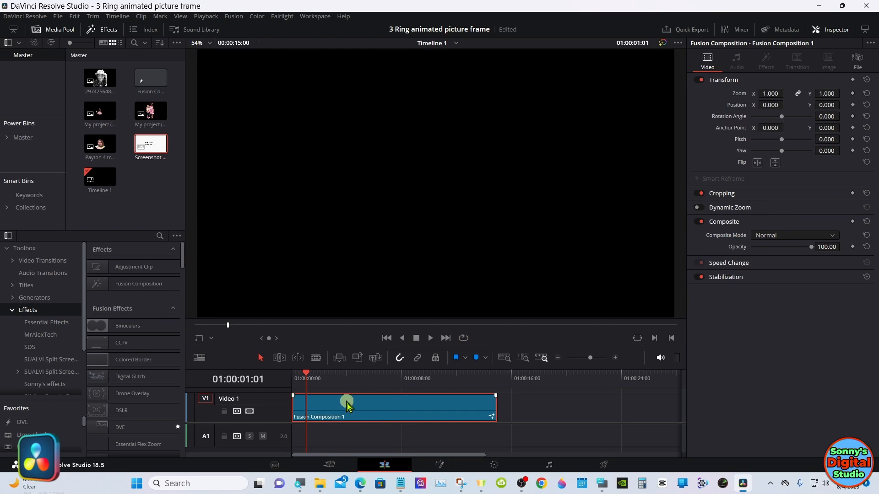
left_click(437, 464)
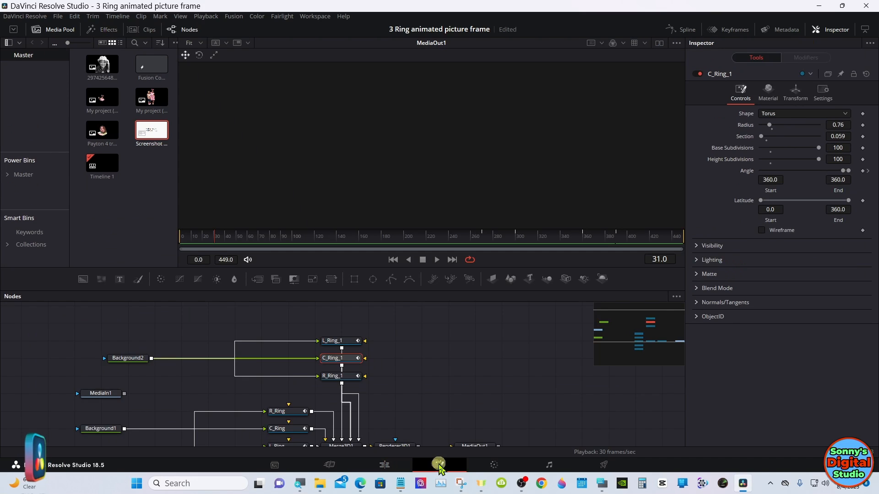
left_click_drag(649, 333, 658, 335)
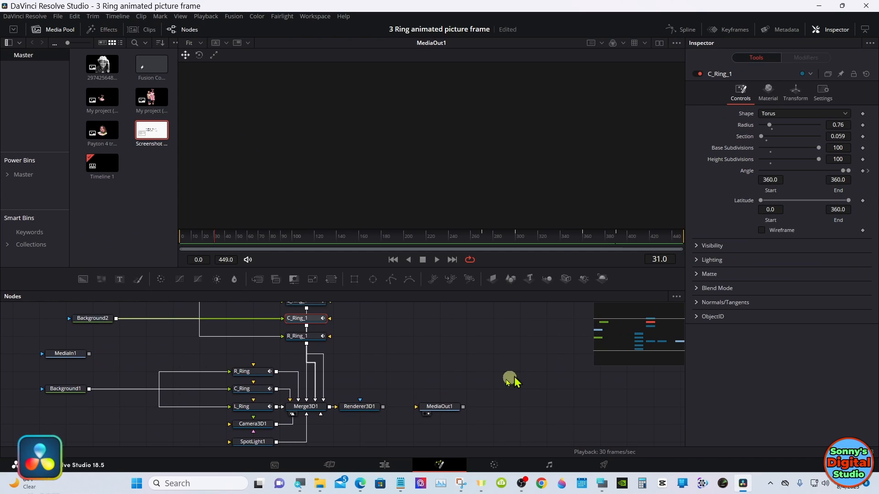
left_click_drag(384, 407, 435, 406)
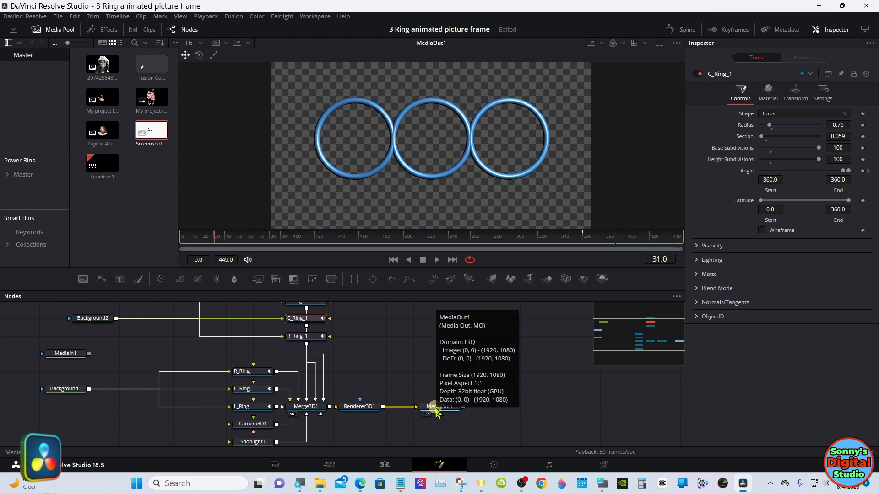
- Play the ring animation from the start of the edit timeline to check playback
left_click(384, 465)
left_click_drag(305, 373, 293, 379)
left_click(431, 341)
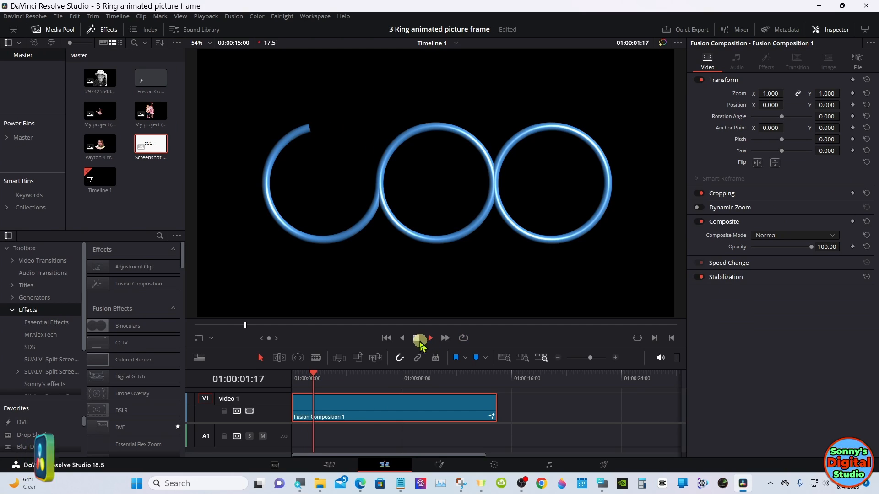
left_click(416, 338)
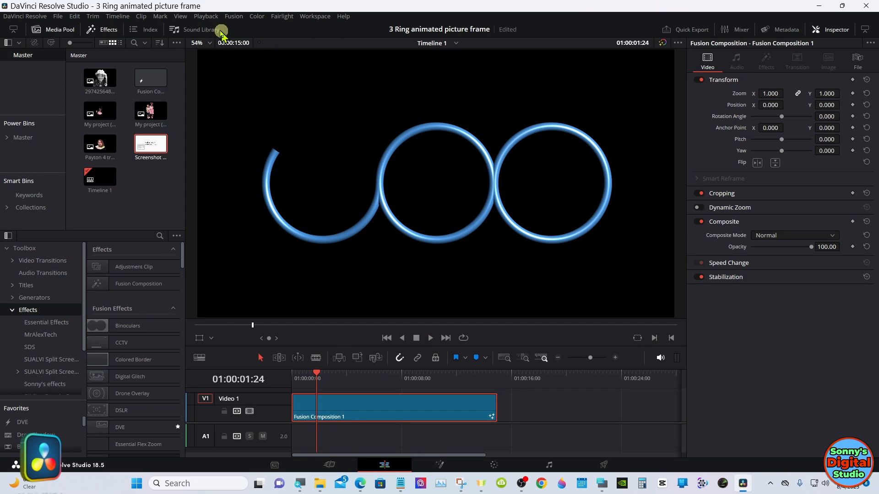
- Enable render caching for the timeline and return the playhead to 01:00:00:00 while the clip caches
left_click(208, 17)
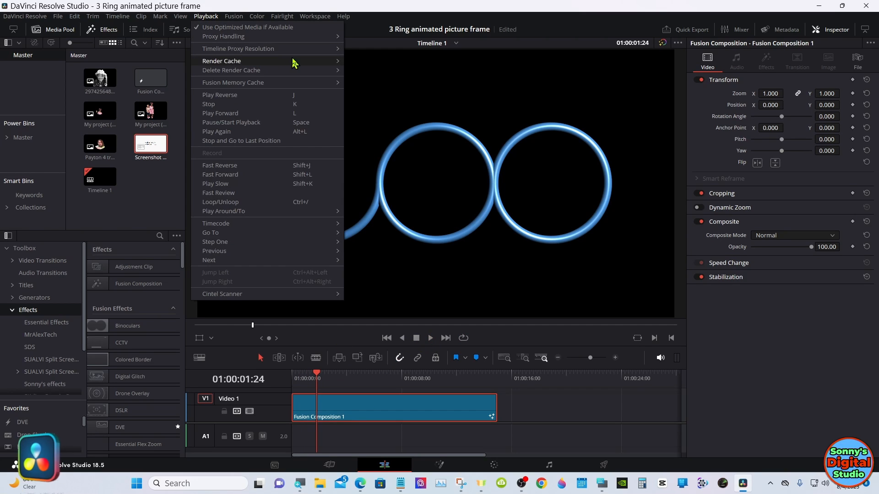
mouse_move(330, 65)
left_click(366, 73)
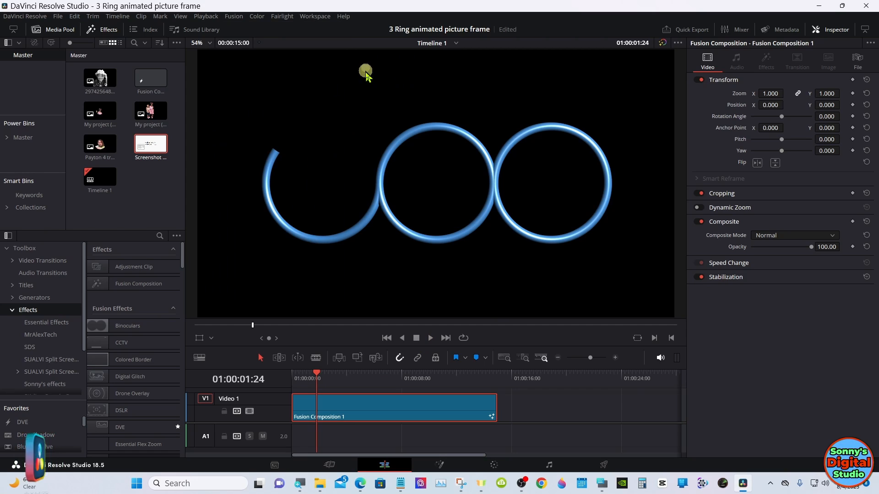
left_click_drag(322, 381, 300, 382)
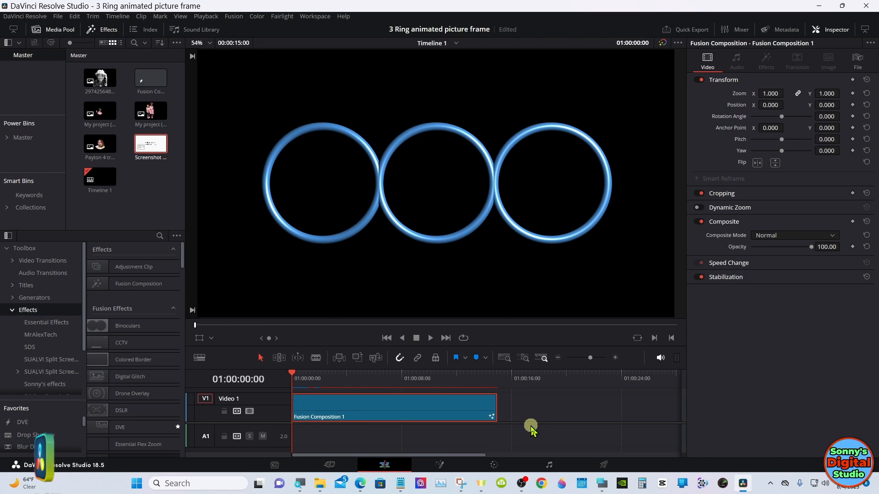
left_click_drag(530, 424, 529, 431)
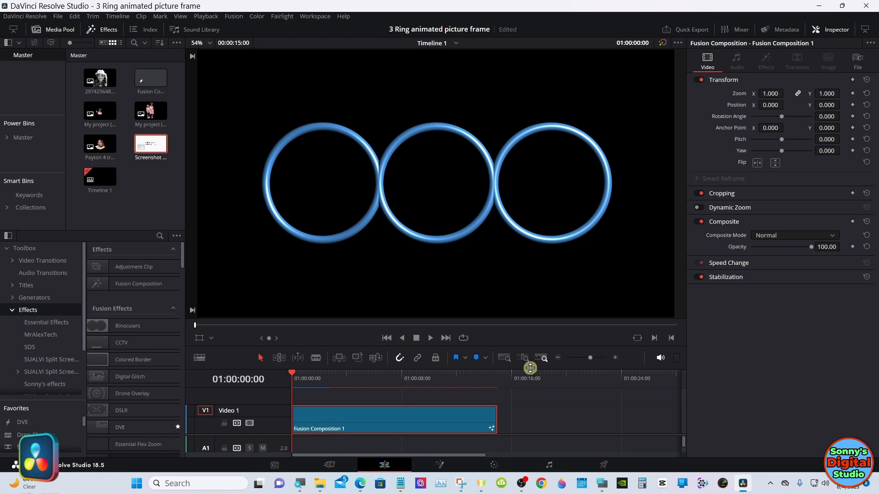
left_click_drag(530, 368, 531, 384)
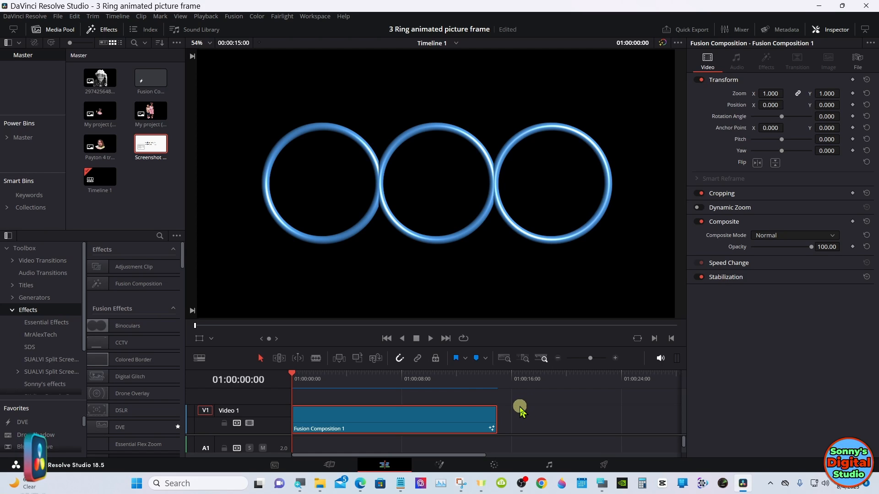
- Play back the cached animation and return to the Fusion composition for a closer view of the blue ring joint at frame 176
left_click(432, 338)
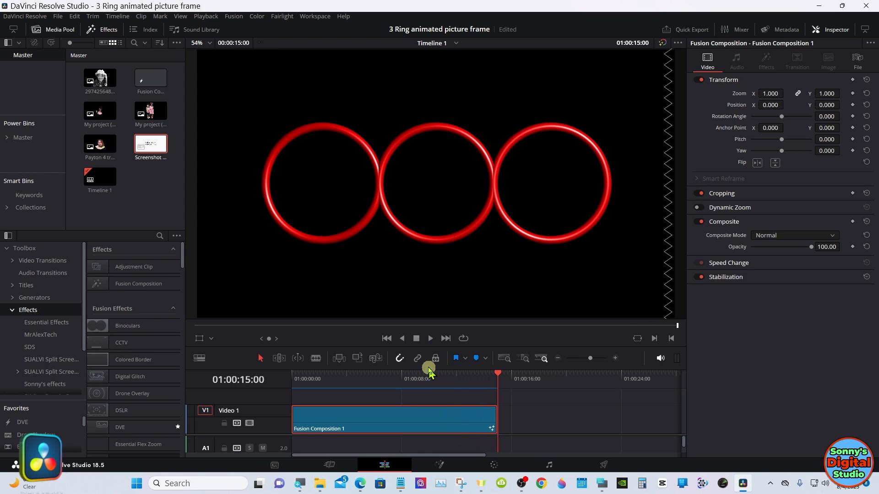
left_click_drag(403, 374, 374, 379)
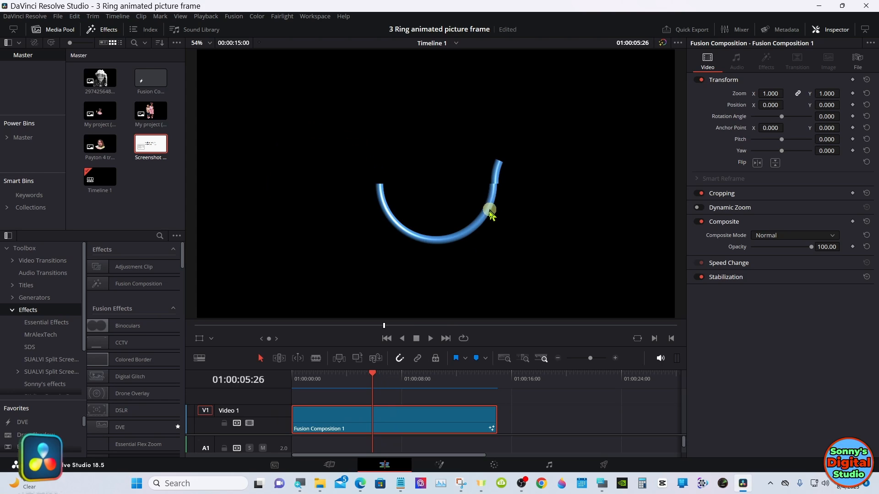
left_click(442, 465)
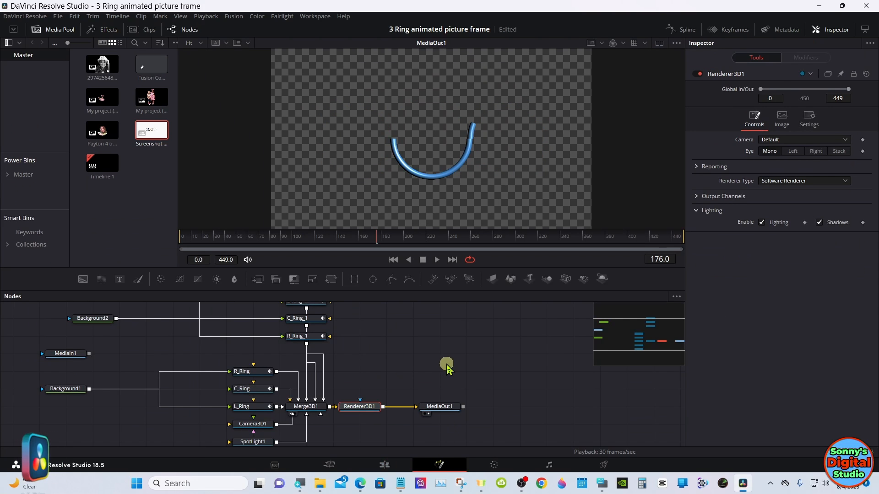
right_click(451, 152)
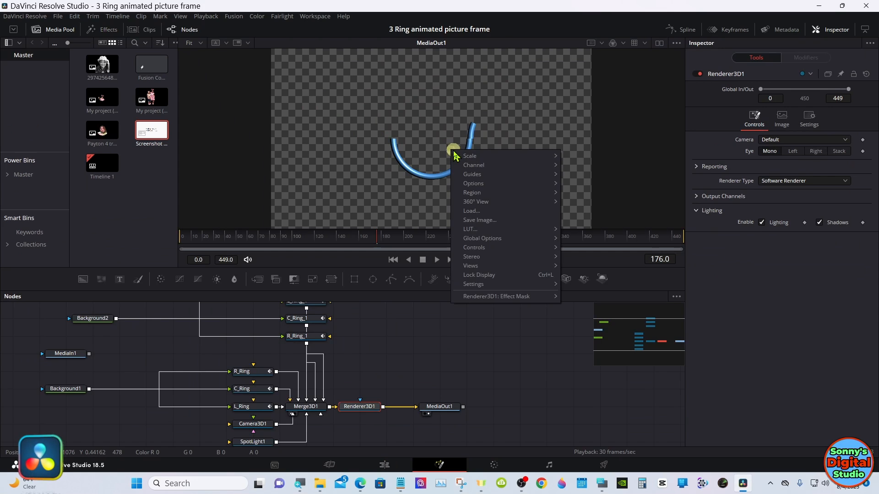
mouse_move(485, 158)
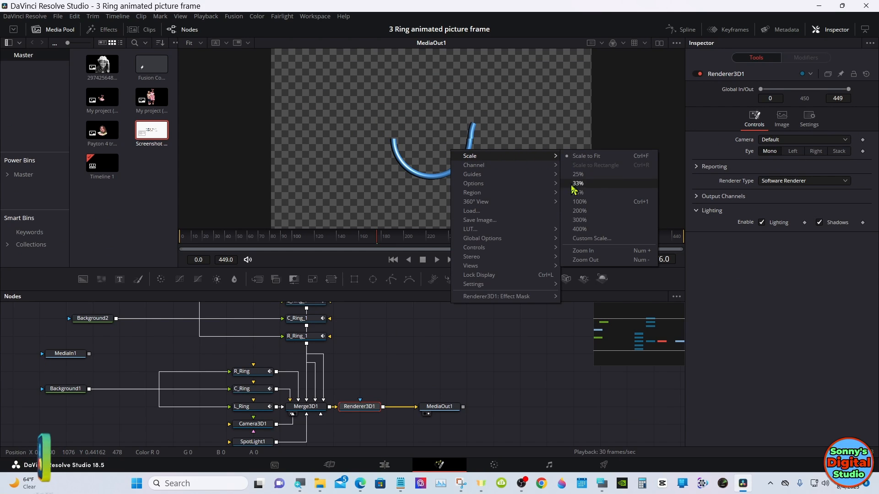
left_click(580, 251)
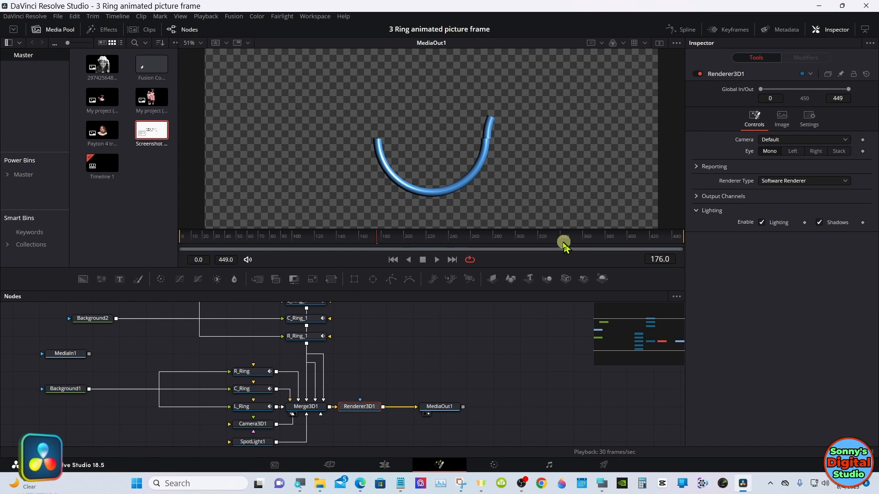
left_click_drag(600, 341, 548, 332)
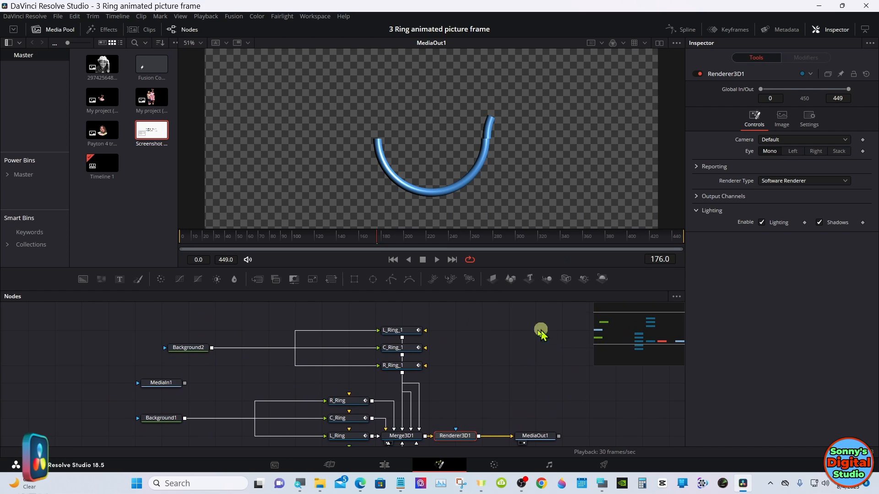
- Try to close the blue ring joint at frame 139 by changing R_Ring_1's X translation to 1.971
left_click(398, 365)
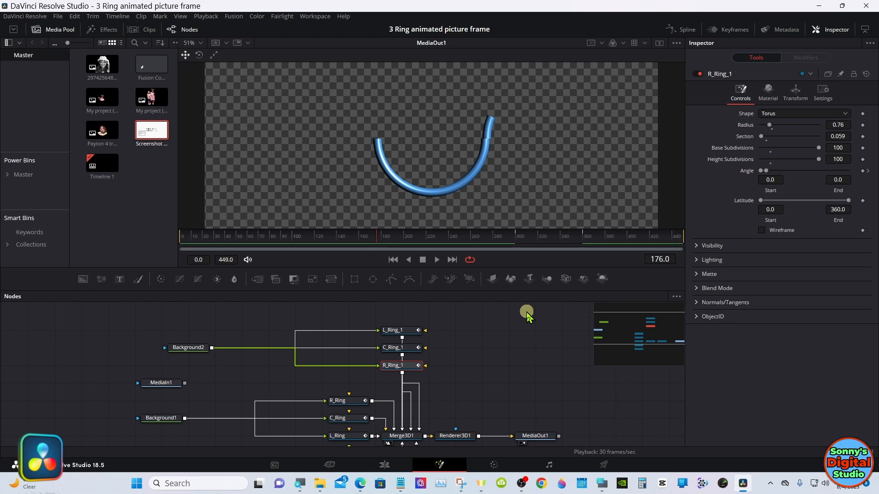
left_click_drag(399, 247, 260, 246)
left_click_drag(251, 243, 377, 247)
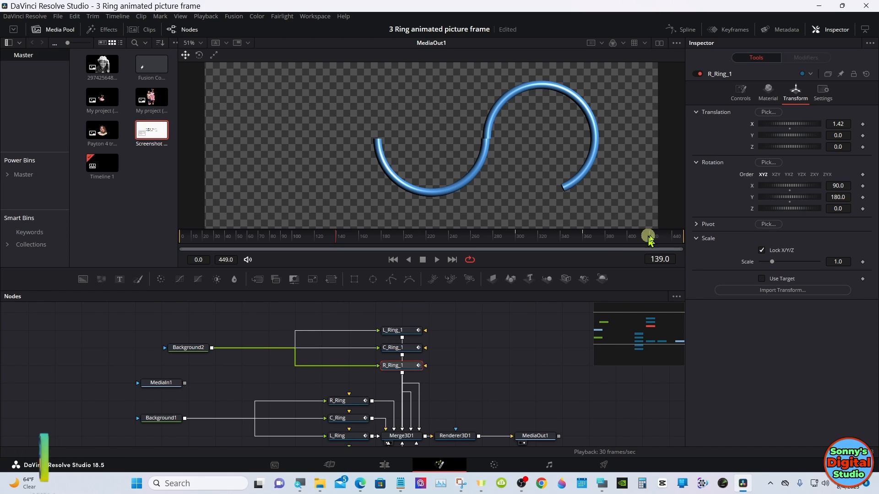
left_click_drag(793, 129, 802, 128)
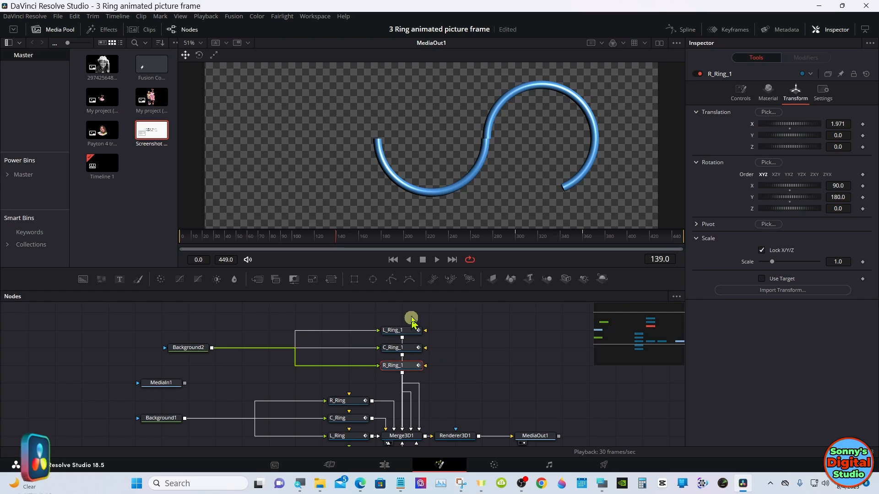
- Realign R_Ring_1 with the center red ring at frame 325 by setting its X translation to 1.536
left_click_drag(347, 250, 545, 242)
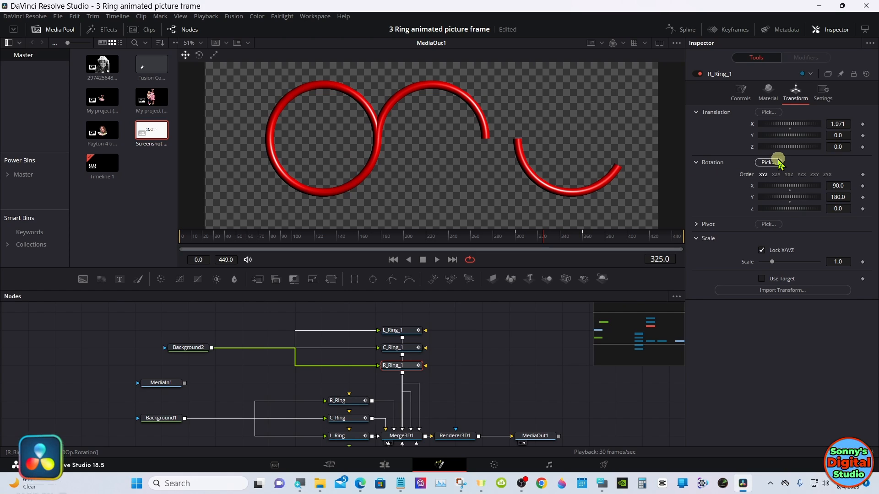
left_click_drag(801, 129, 795, 129)
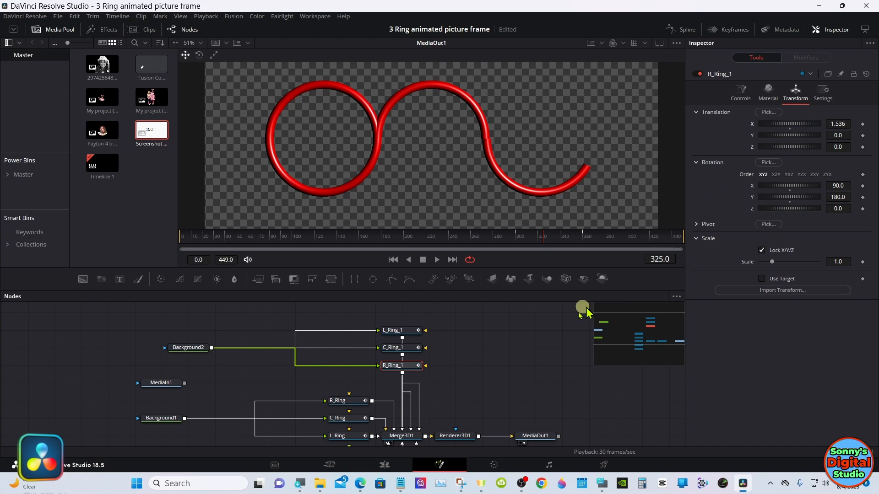
- At frame 167, set R_Ring's X translation to 1.528 to align it with the center blue ring
left_click(366, 241)
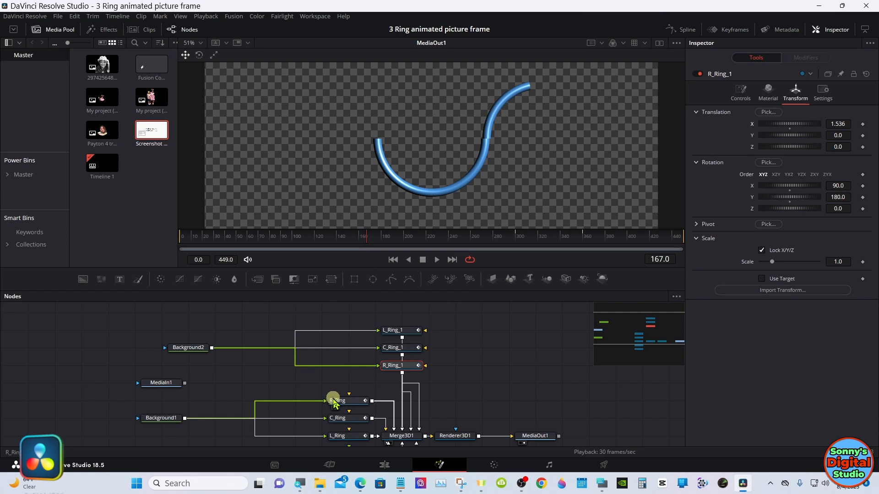
left_click(351, 403)
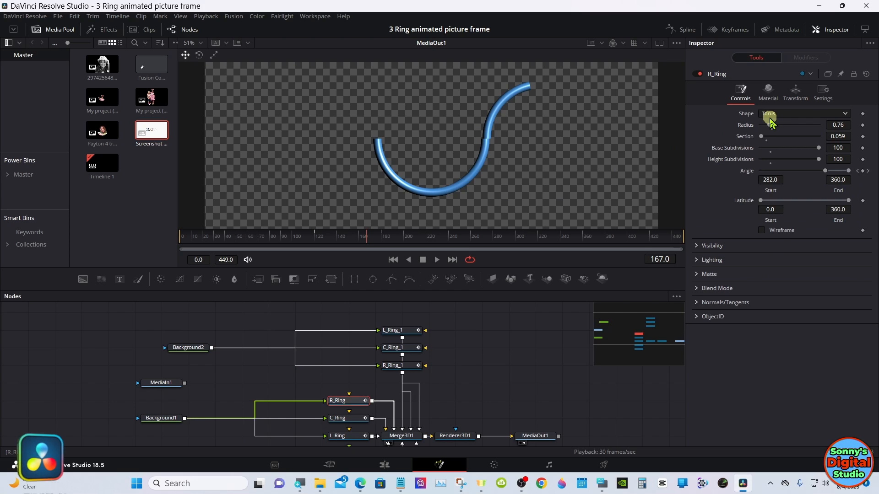
left_click(795, 92)
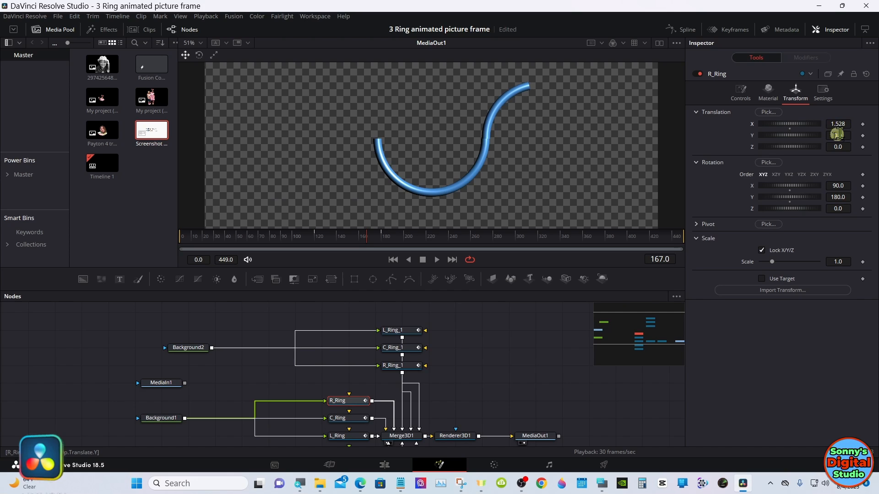
- Return to the edit timeline and play the cached ring animation from 01:00:00:00
left_click(383, 460)
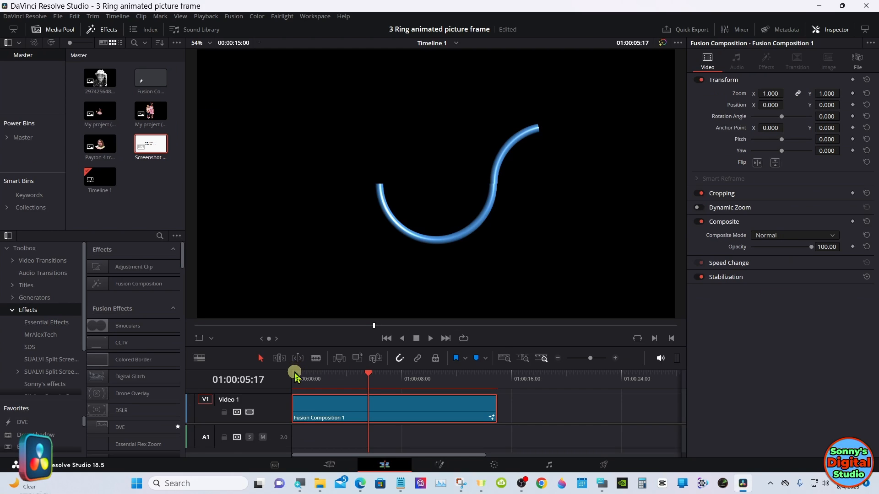
left_click(293, 374)
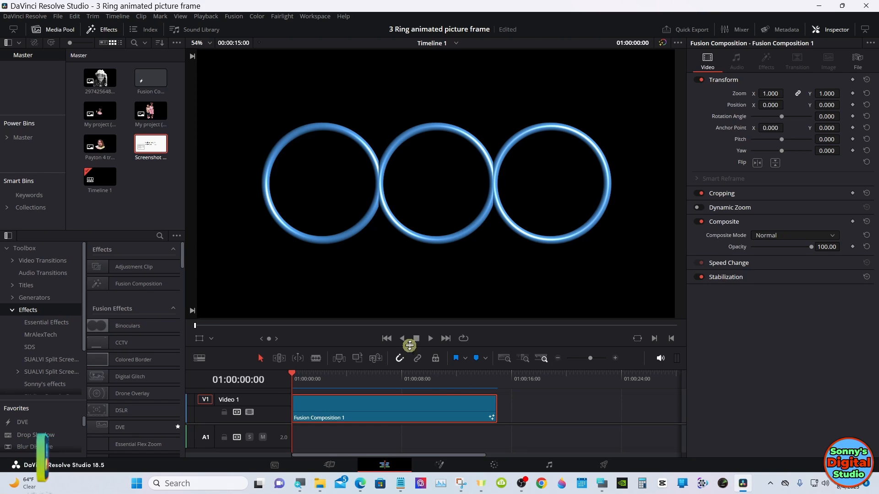
left_click(430, 341)
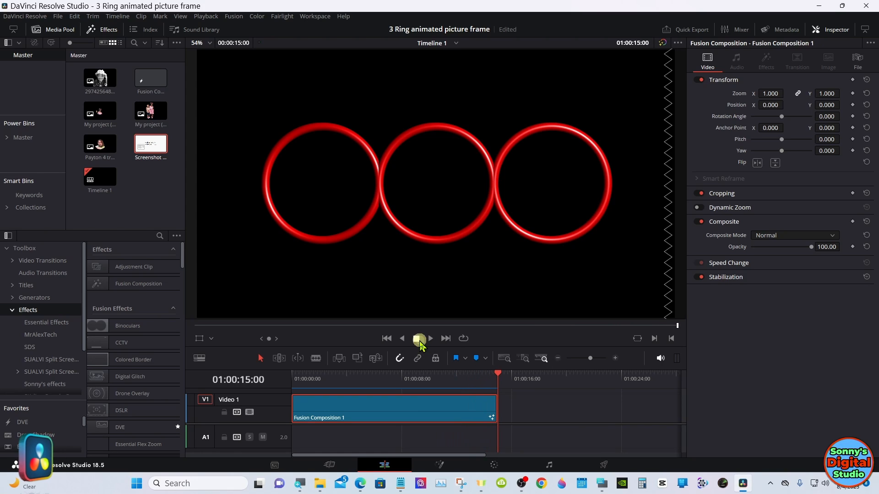
- Reopen the Fusion composition at frame 308 and set R_Ring_1's X translation to 1.529 to refine the red ring joint
left_click(431, 380)
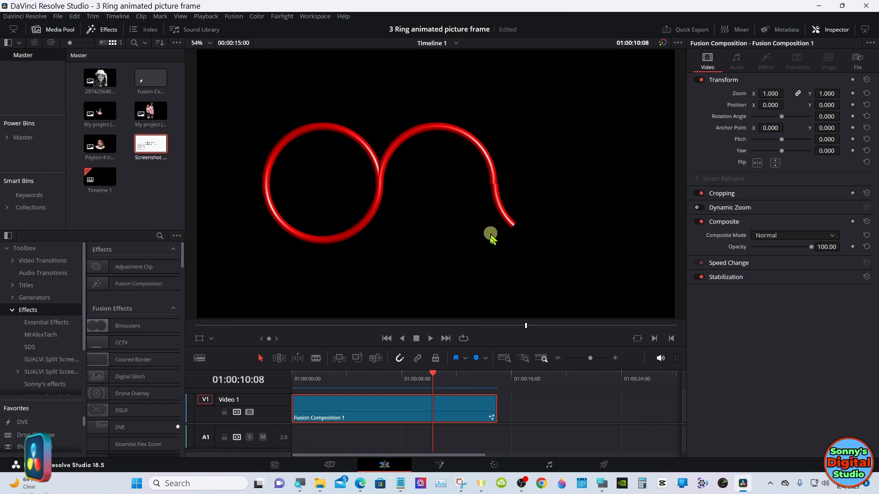
left_click(441, 465)
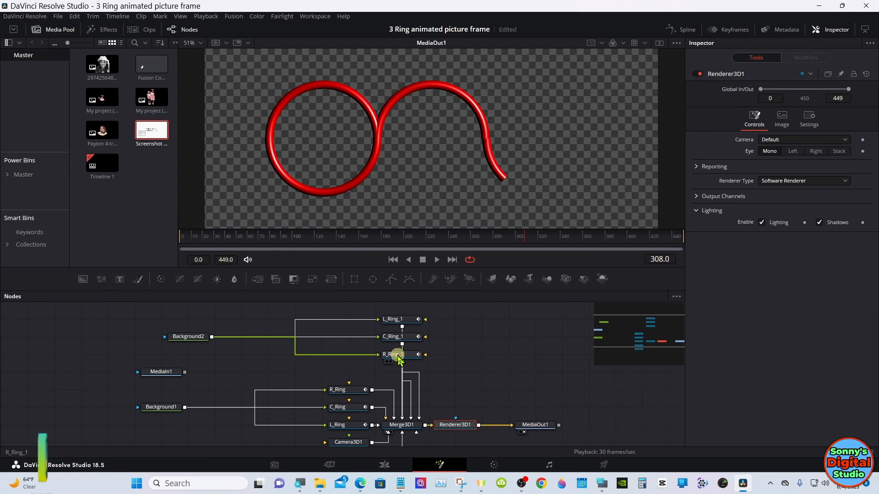
left_click(397, 357)
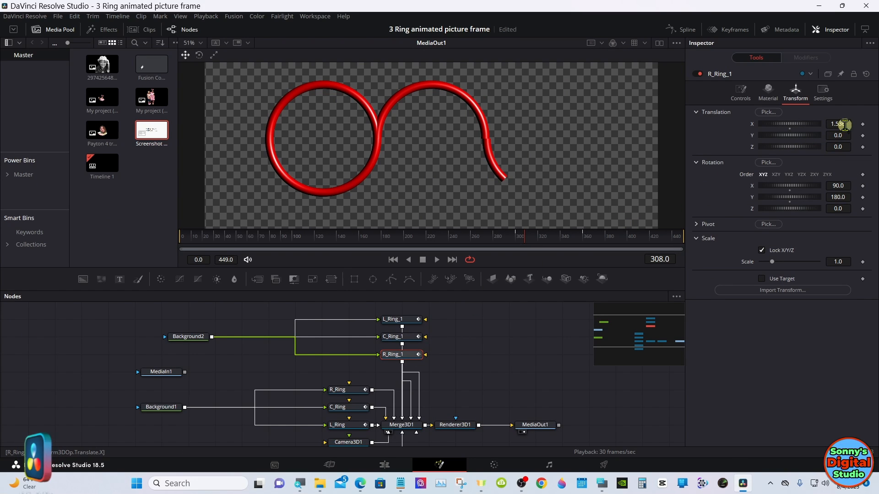
right_click(541, 123)
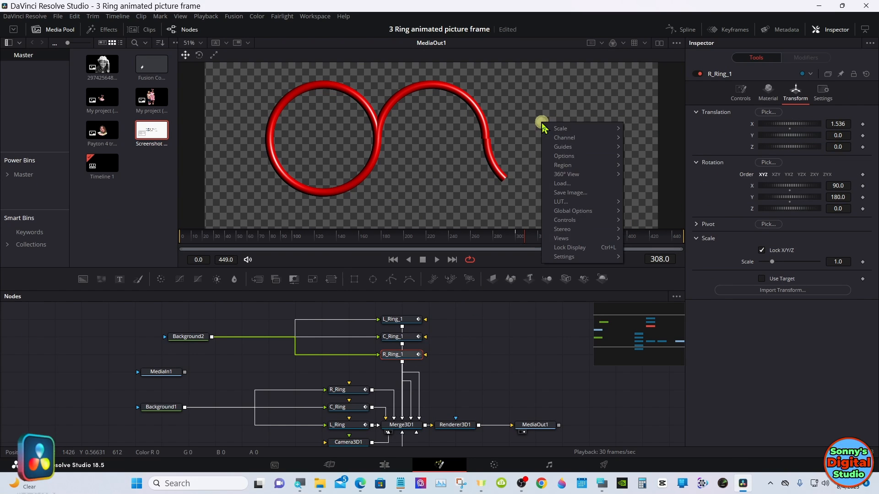
mouse_move(578, 132)
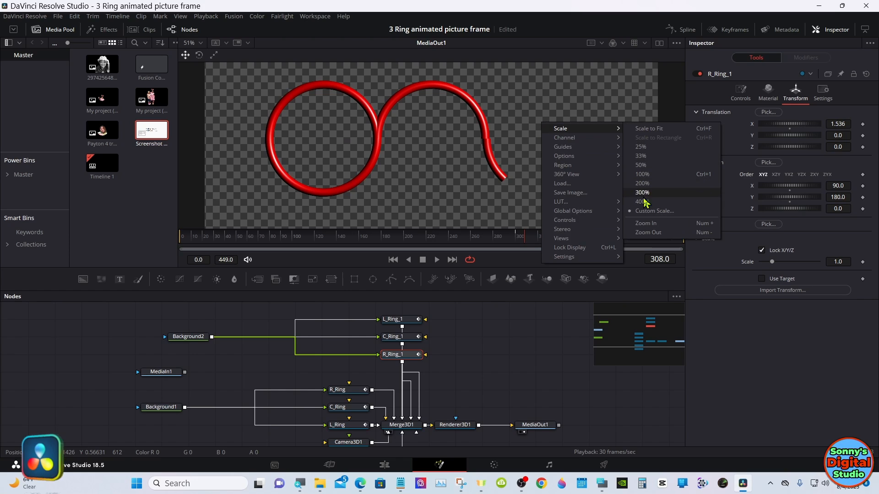
left_click(646, 224)
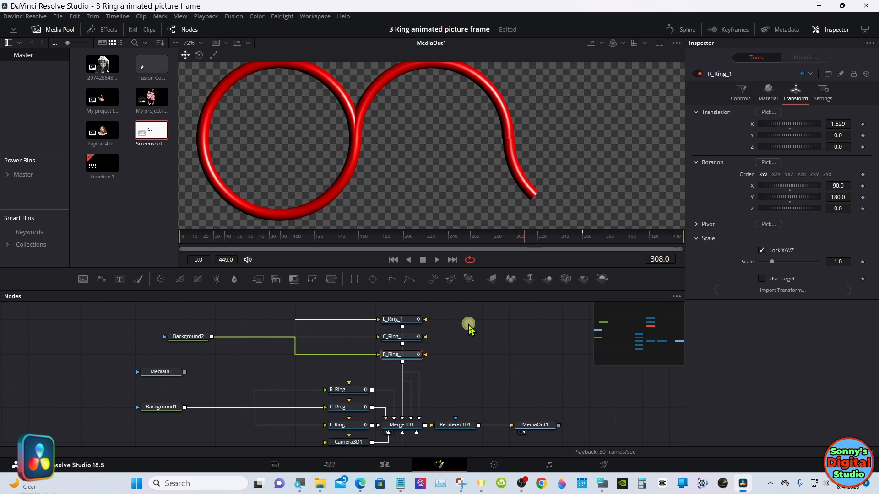
- Scrub back to frame 18 and scale the composition to fit the viewer to check all three blue rings
left_click(460, 236)
left_click_drag(459, 237, 203, 238)
right_click(378, 132)
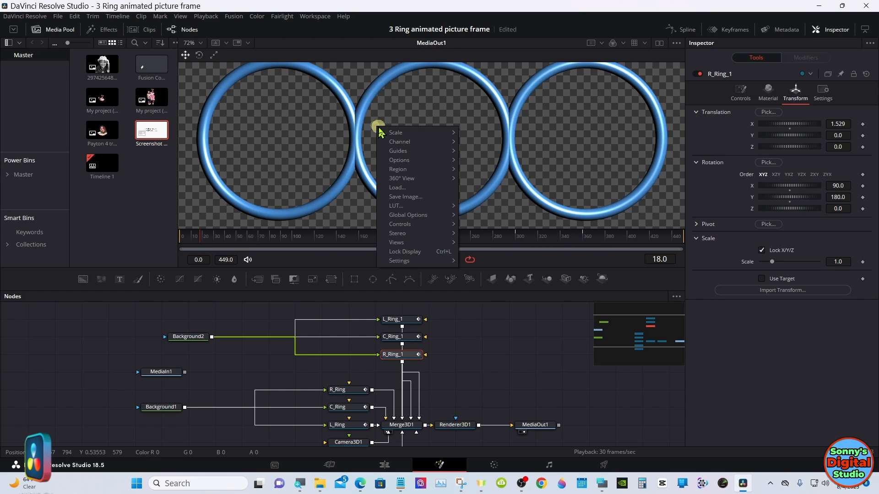
mouse_move(446, 133)
left_click(476, 134)
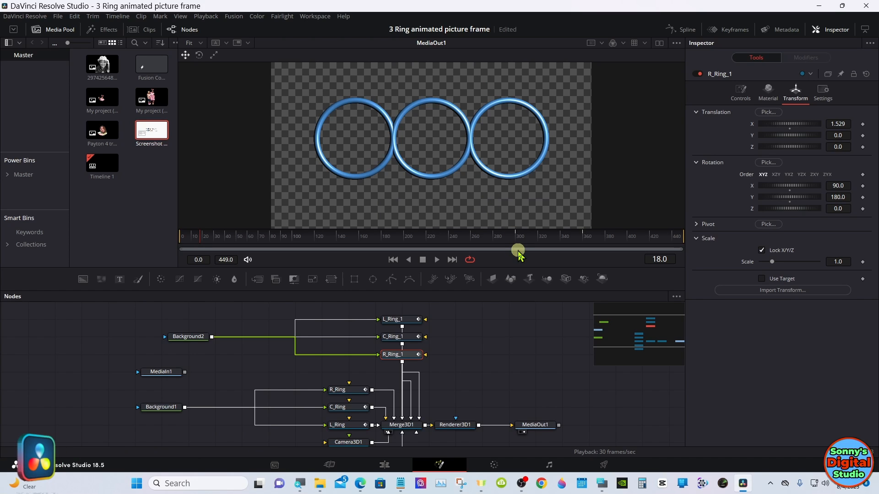
- Open the render settings for delivery, load the Main preset, and set the export format to QuickTime
left_click(604, 465)
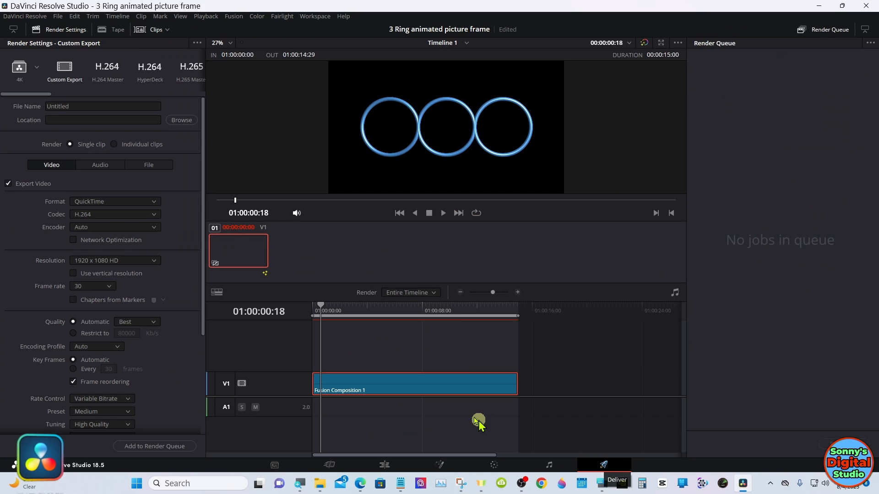
left_click(36, 67)
left_click(34, 100)
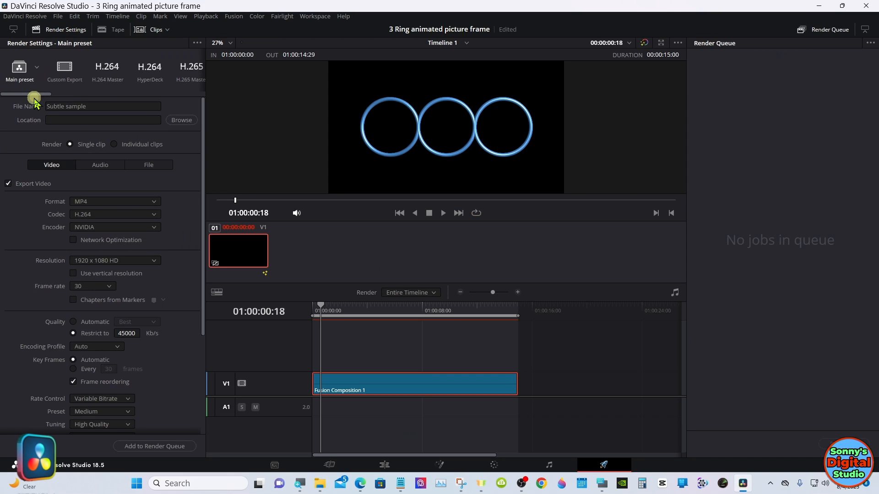
left_click(124, 201)
left_click_drag(161, 239, 161, 275)
left_click(128, 294)
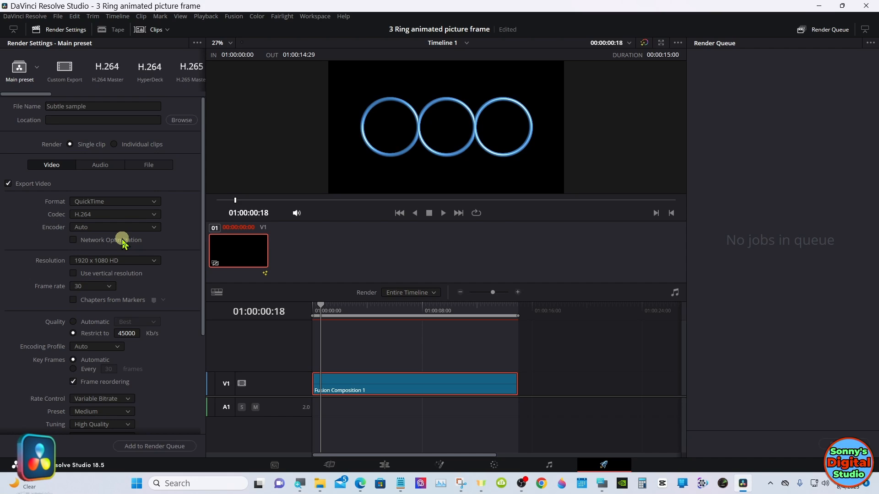
- Set the codec to GoPro CineForm with type RGB 16-bit, and turn Export Alpha on and off again
left_click(128, 215)
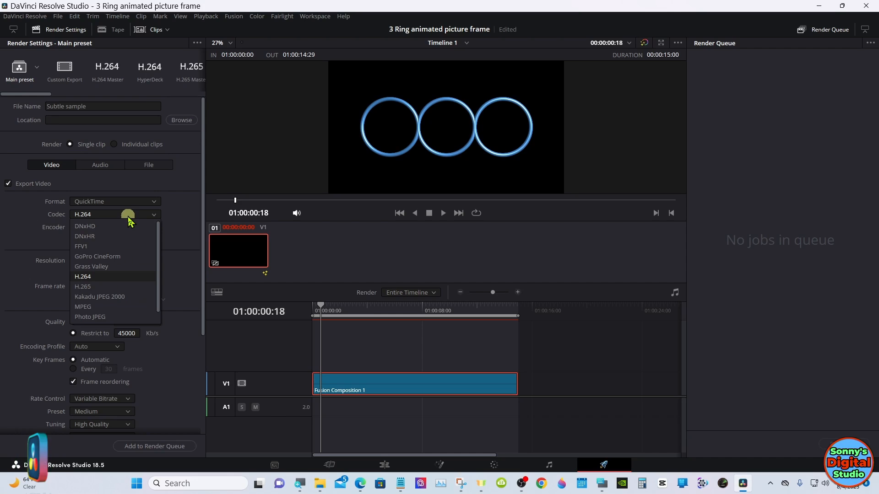
left_click(121, 258)
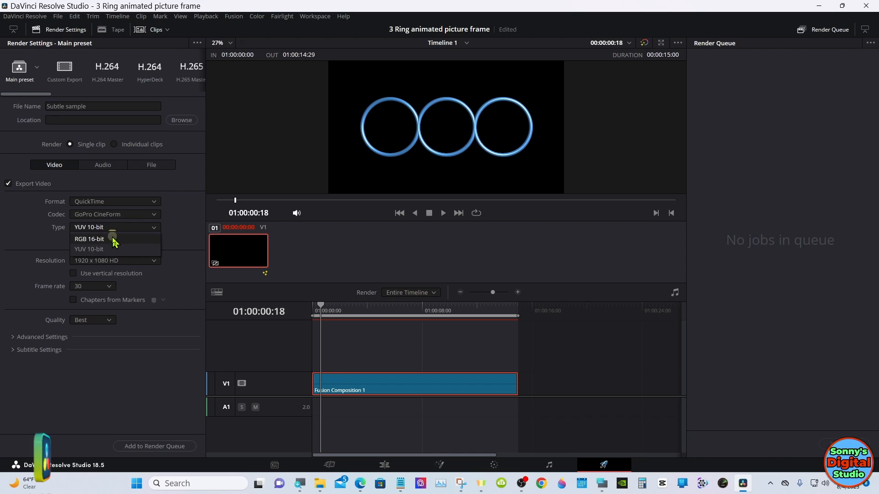
left_click(113, 238)
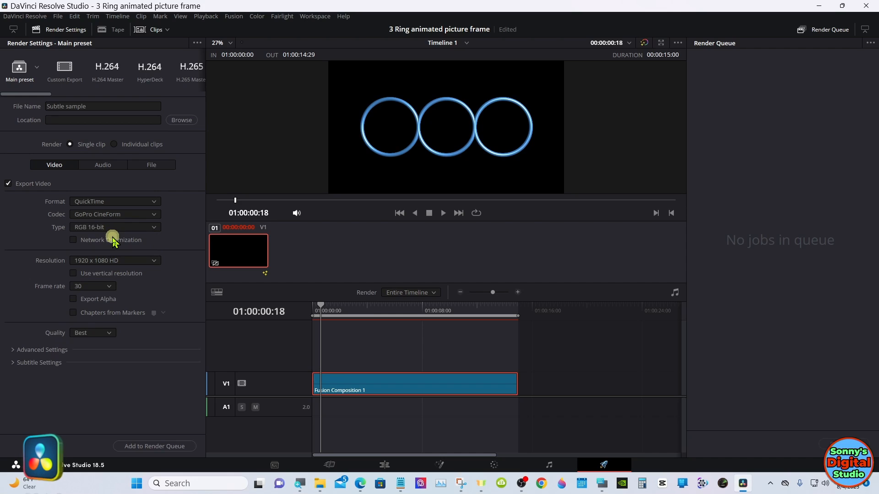
left_click(71, 302)
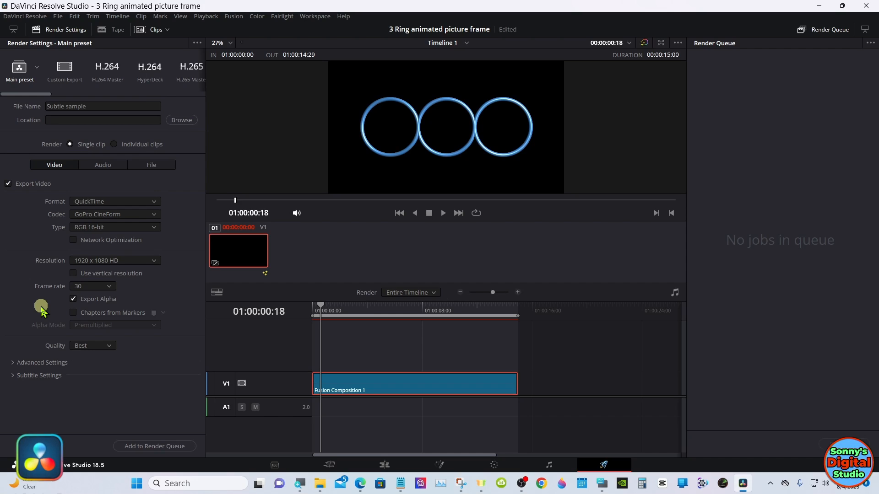
left_click(73, 299)
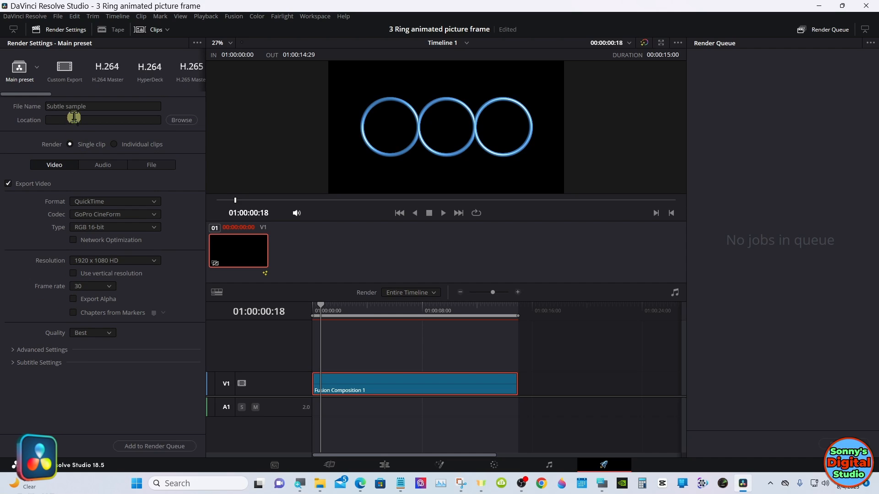
- Restore the default render settings by loading the 4K preset and switching back to the Main preset
left_click(37, 73)
left_click(32, 92)
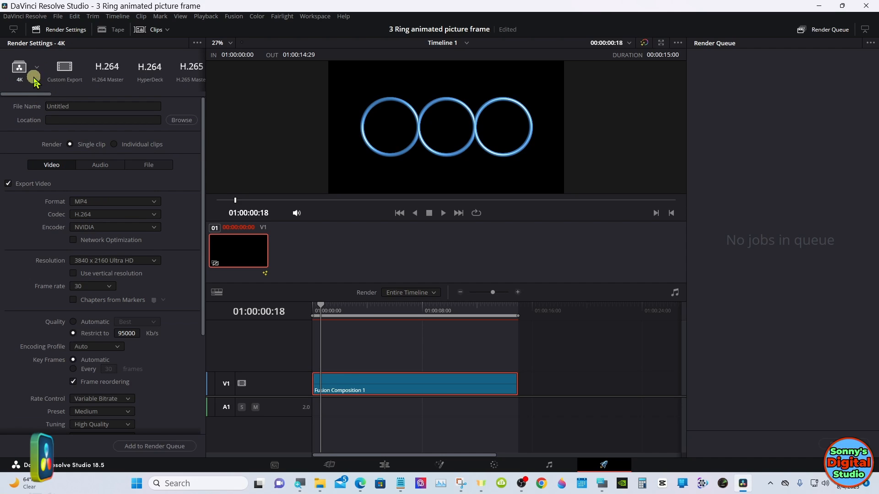
left_click(34, 69)
left_click(33, 99)
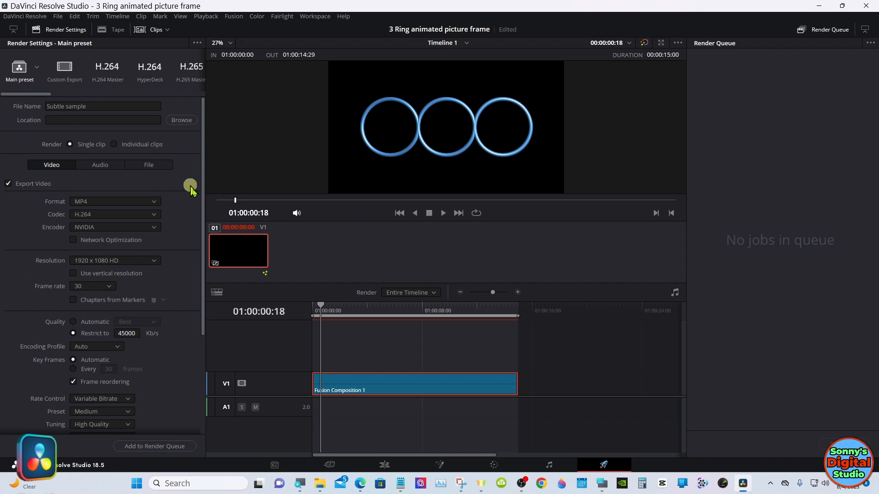
- On the edit timeline, move Fusion Composition 1 up to Video 2 and place a Solid Color generator beneath it on Video 1
left_click(384, 465)
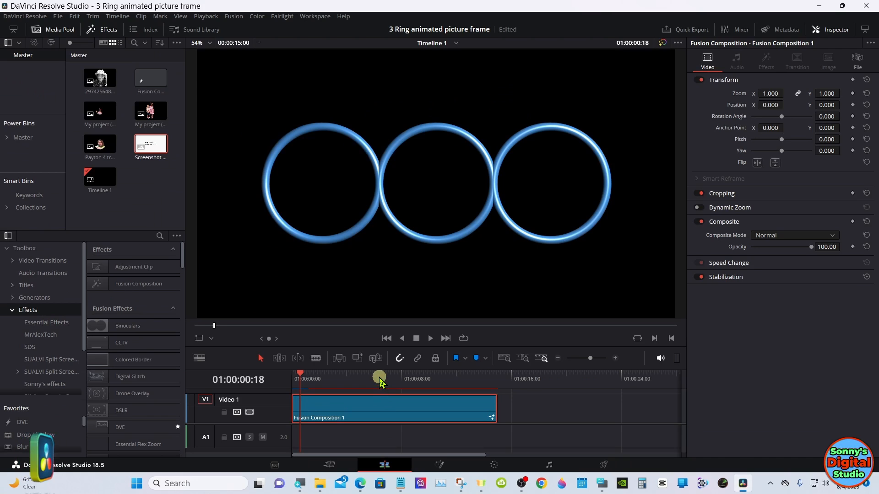
left_click_drag(380, 370, 380, 335)
left_click_drag(365, 383, 350, 367)
left_click(13, 309)
left_click(29, 298)
left_click_drag(95, 419, 494, 395)
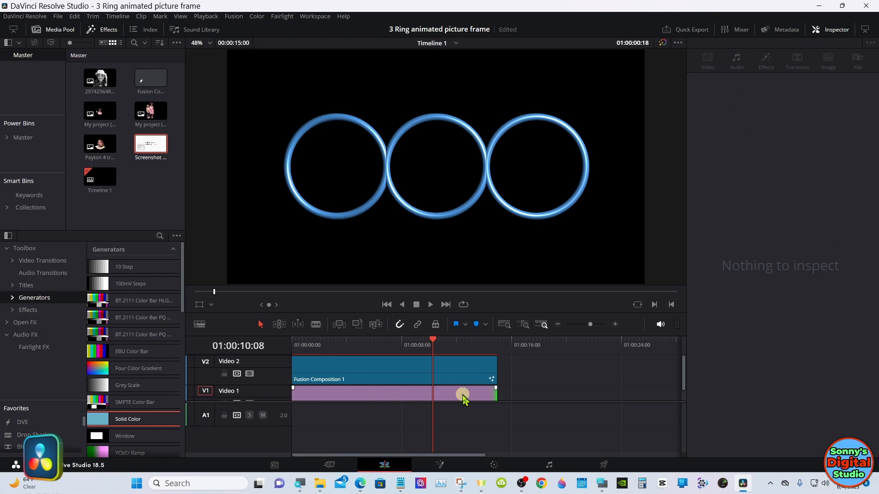
- Change the Solid Color generator's color to the dark blue basic swatch
left_click(464, 395)
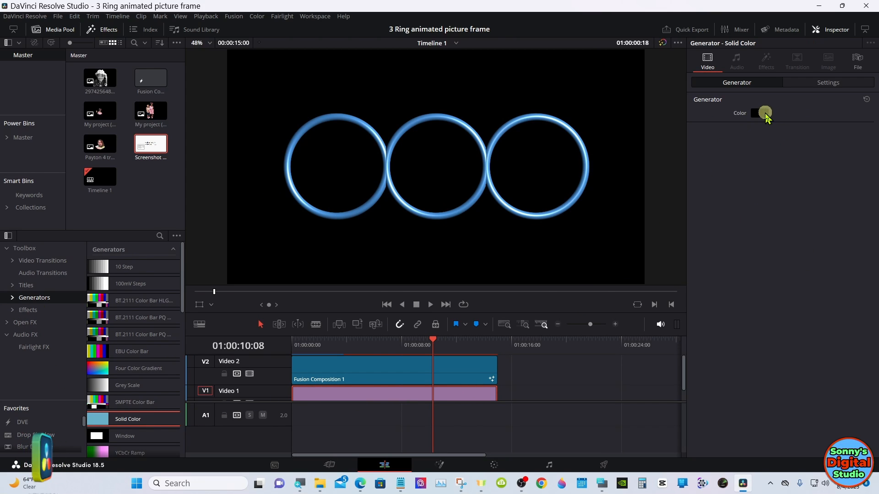
left_click(764, 113)
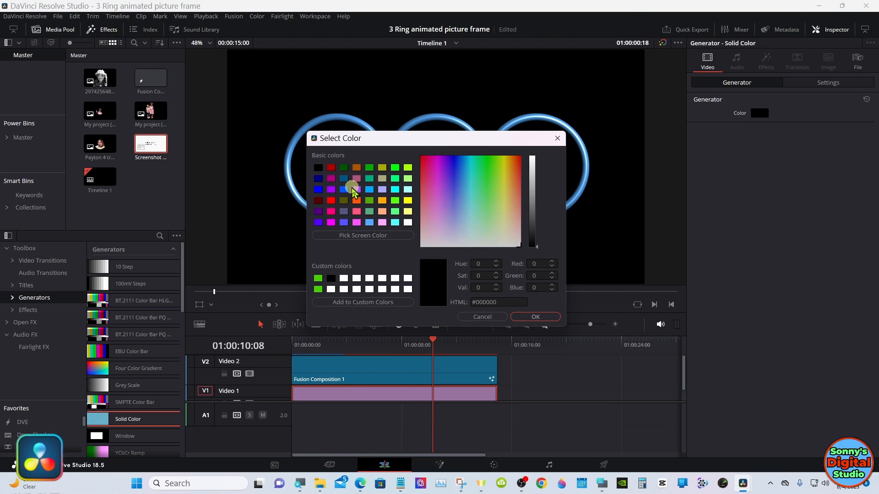
left_click(346, 182)
left_click(532, 316)
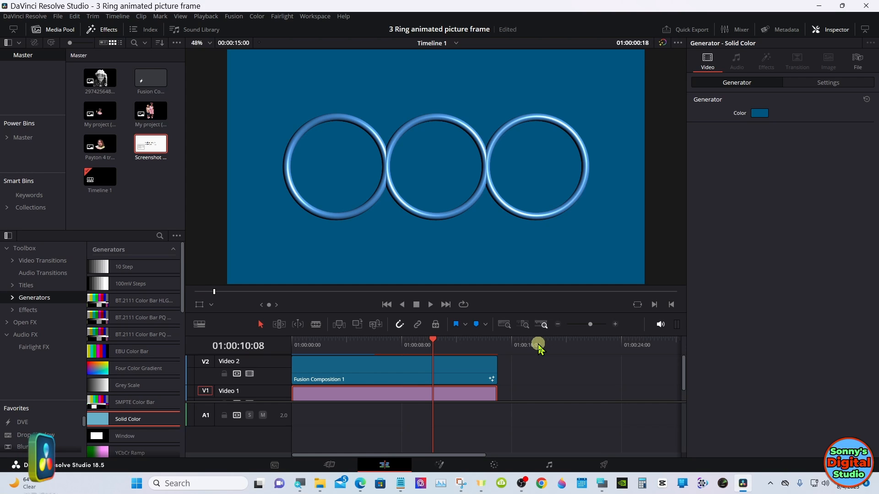
- Scrub to 01:00:06:07, remove the Solid Color clip from the timeline, and move Fusion Composition 1 back down to Video 1
left_click_drag(458, 344, 378, 346)
left_click_drag(453, 395, 563, 395)
right_click(563, 394)
left_click(578, 336)
left_click(391, 382)
left_click_drag(363, 377, 363, 397)
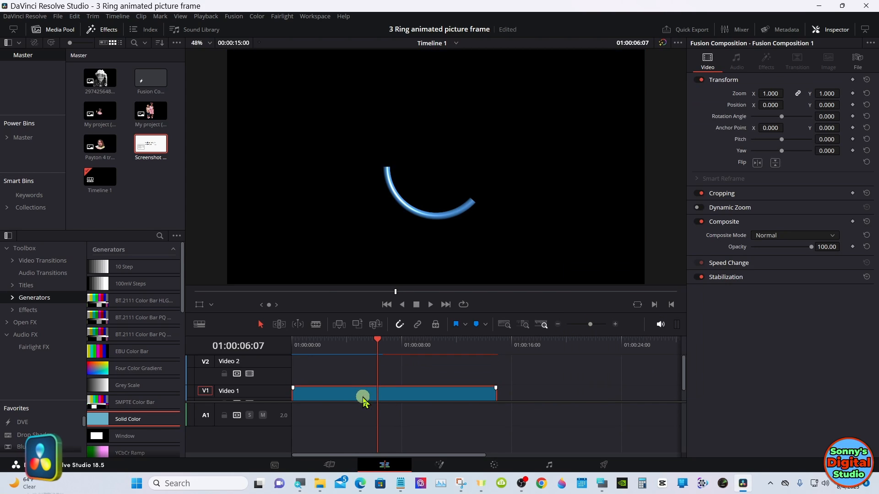
- Reopen the Fusion composition at frame 36 and enlarge the node area to show the complete node tree
left_click(440, 465)
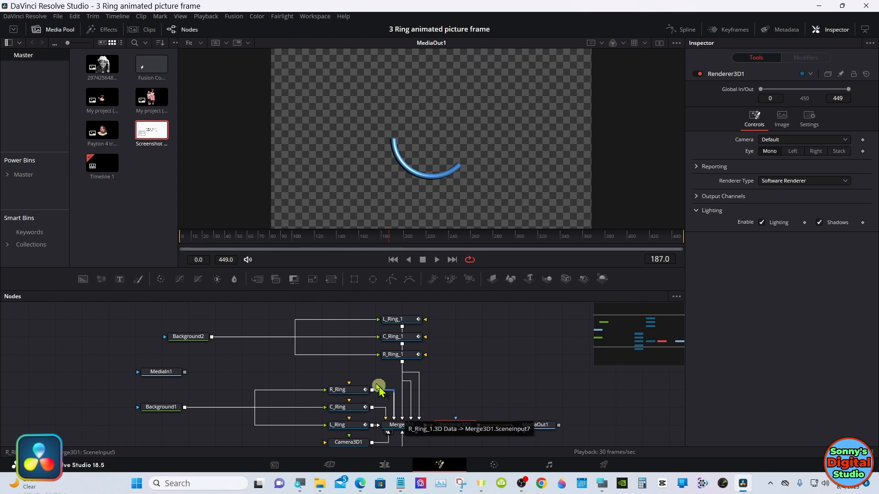
left_click(221, 242)
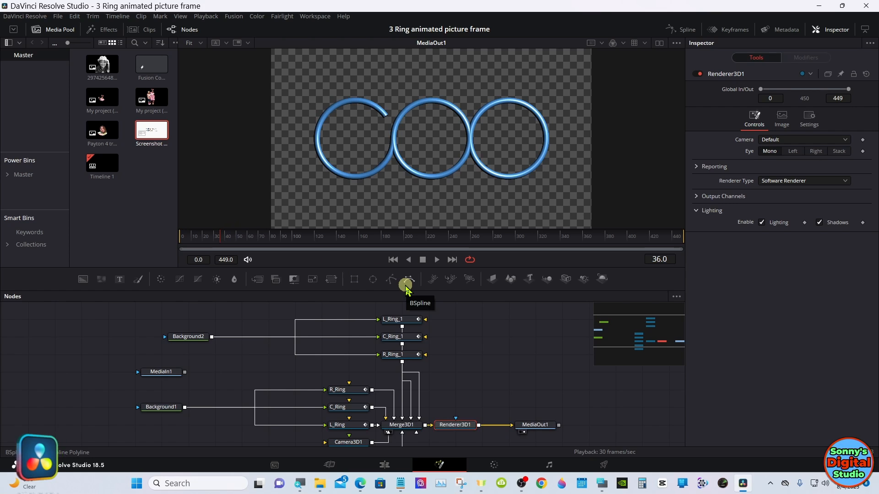
left_click_drag(454, 292, 457, 228)
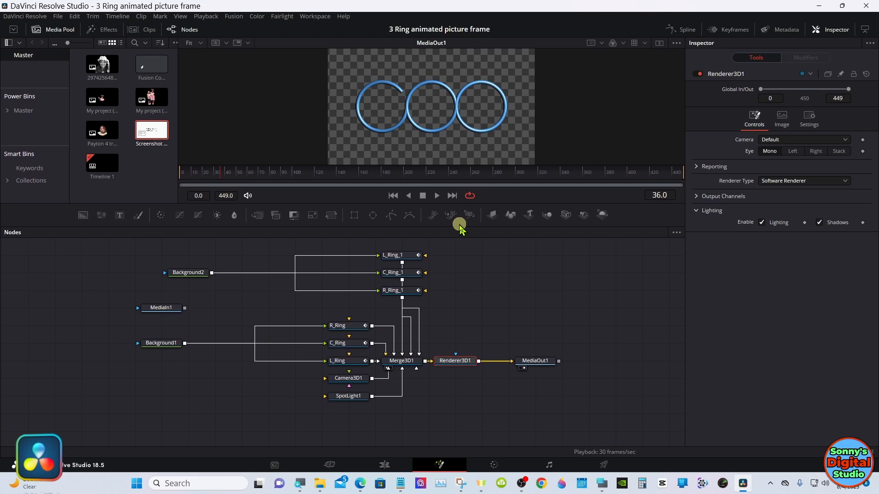
left_click_drag(460, 225, 460, 203)
- Move MediaOut1 down below Renderer3D1 and add a new Background node beneath the existing ring nodes, level with MediaOut1
left_click_drag(528, 339, 535, 415)
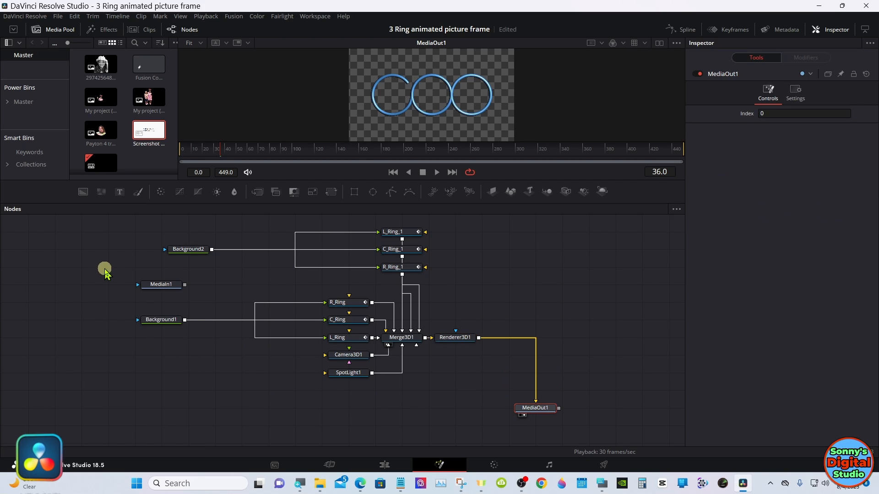
left_click_drag(83, 196, 198, 384)
left_click_drag(247, 411, 246, 409)
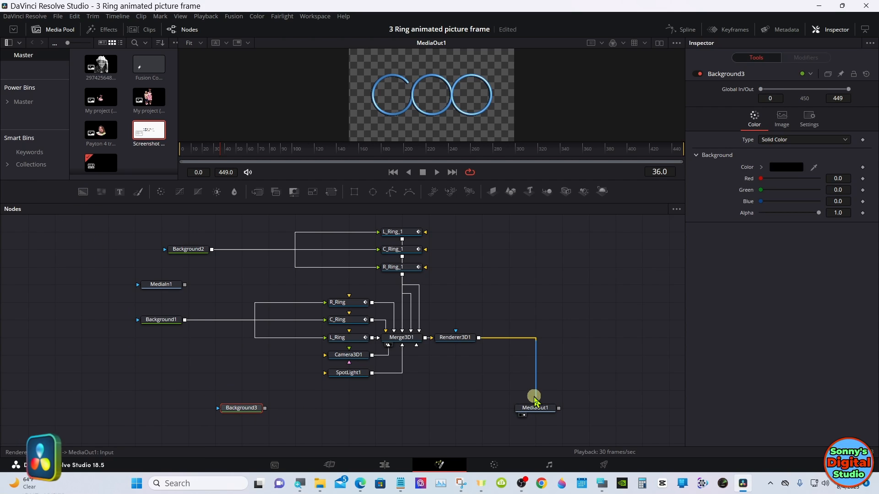
- Disconnect Renderer3D1 from MediaOut1, connect Background3 to MediaOut1 instead, and set the background's alpha to 0
left_click_drag(535, 399, 529, 400)
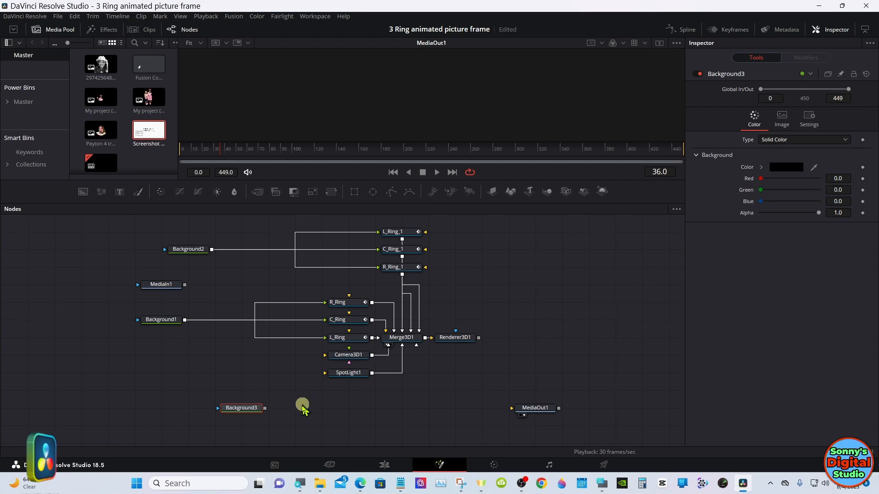
left_click_drag(266, 409, 531, 411)
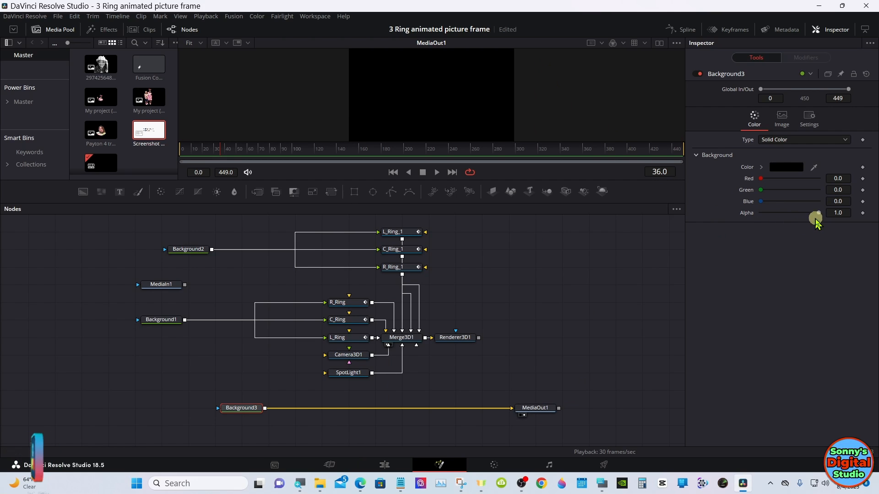
left_click_drag(818, 215, 701, 216)
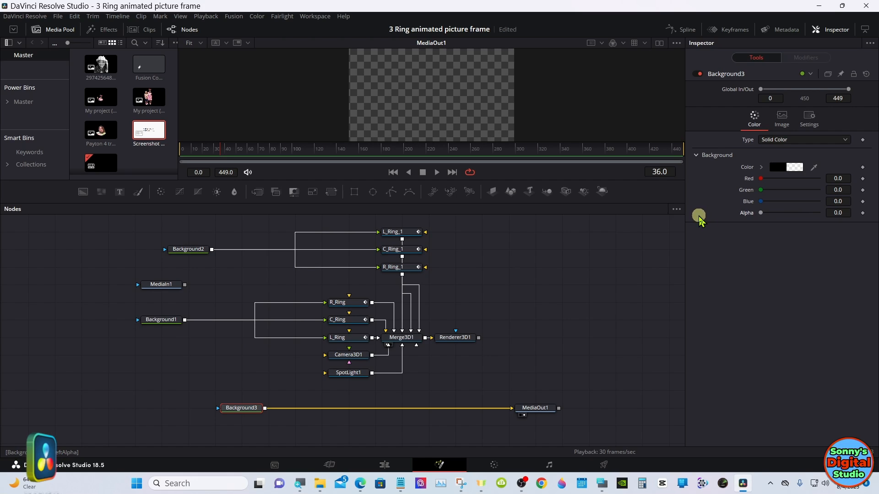
- Merge Renderer3D1 over Background3 ahead of MediaOut1, spreading the nodes so that Background3 sits well before the new merge
left_click_drag(542, 414, 622, 414)
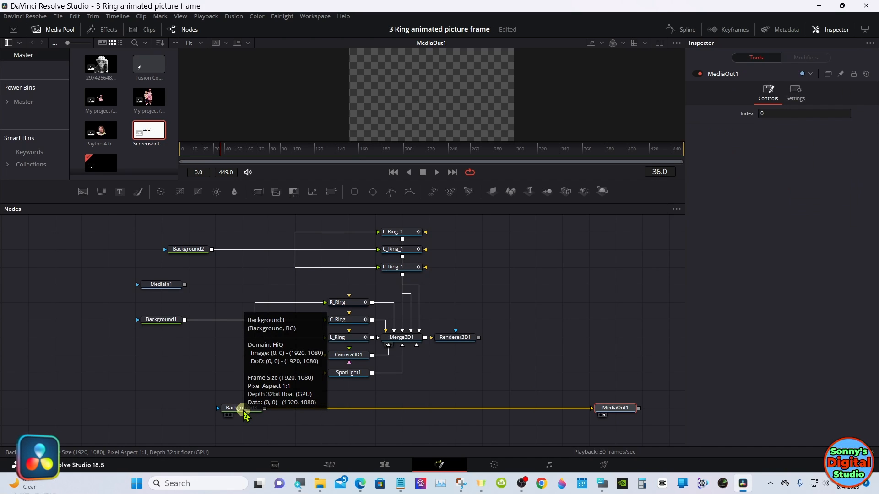
left_click_drag(244, 413, 407, 413)
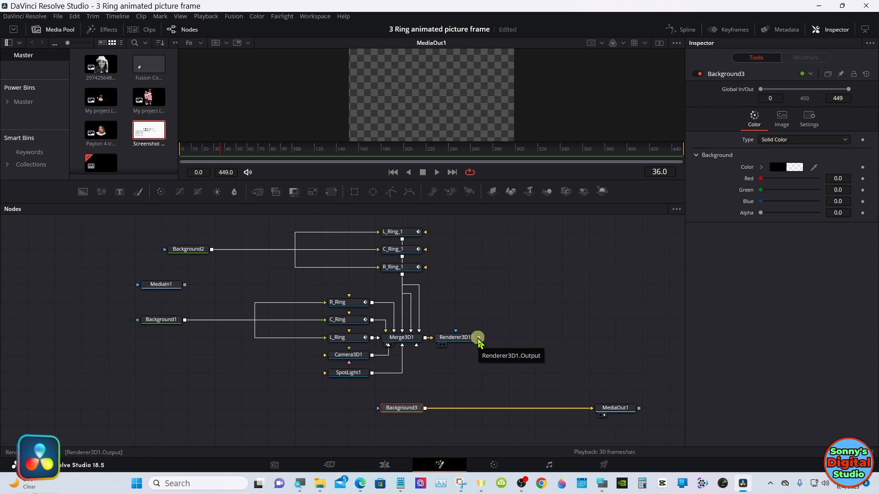
left_click_drag(479, 339, 147, 414)
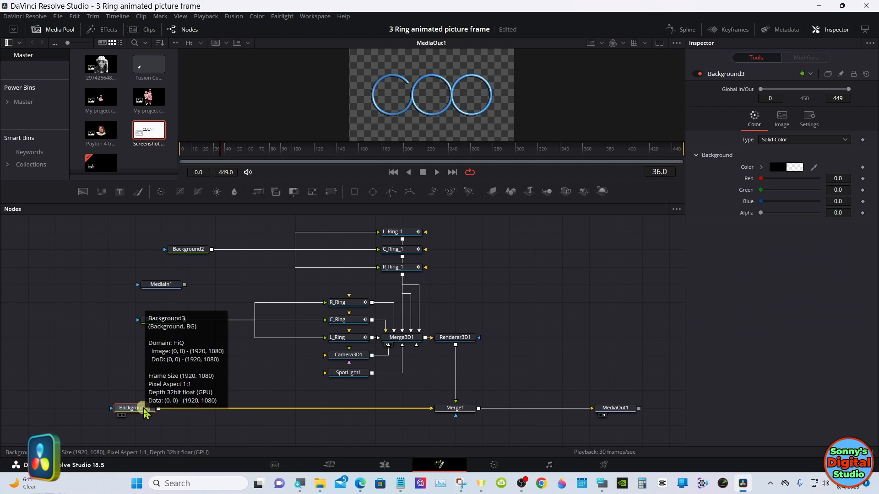
- Bring the first media pool portrait into the node tree above Background3 and merge it over Background3's output
left_click(175, 346)
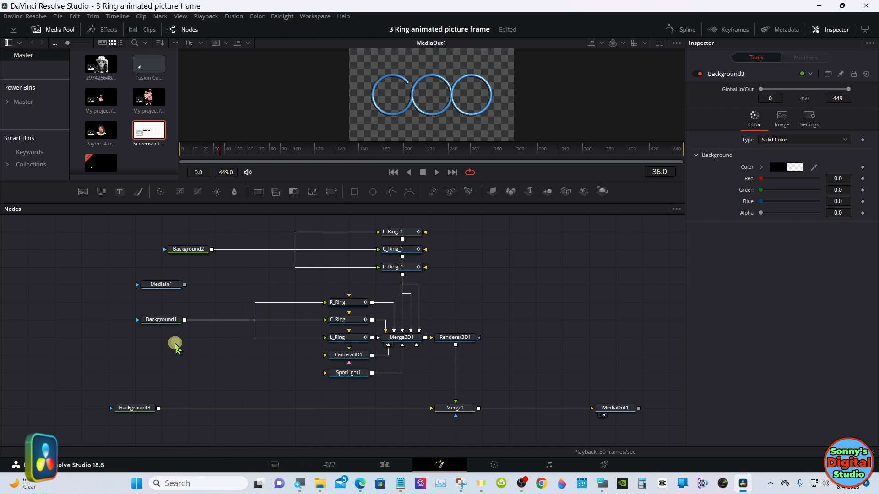
left_click_drag(110, 84, 194, 377)
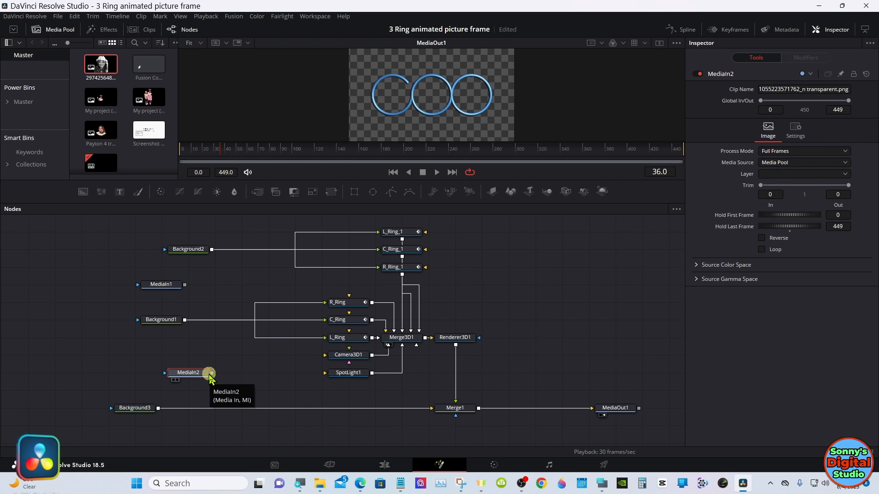
left_click_drag(211, 374, 161, 410)
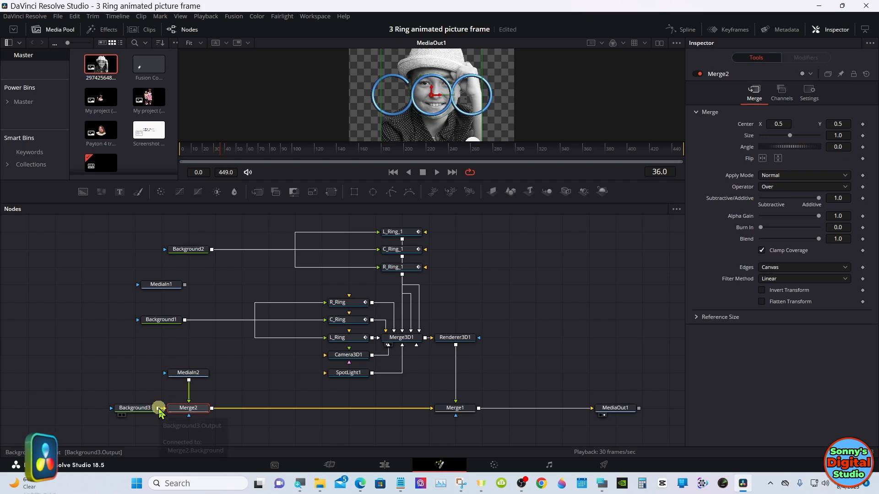
- Add a Transform node after MediaIn2, enlarge the viewer area, and scale the portrait to 0.376
left_click(191, 374)
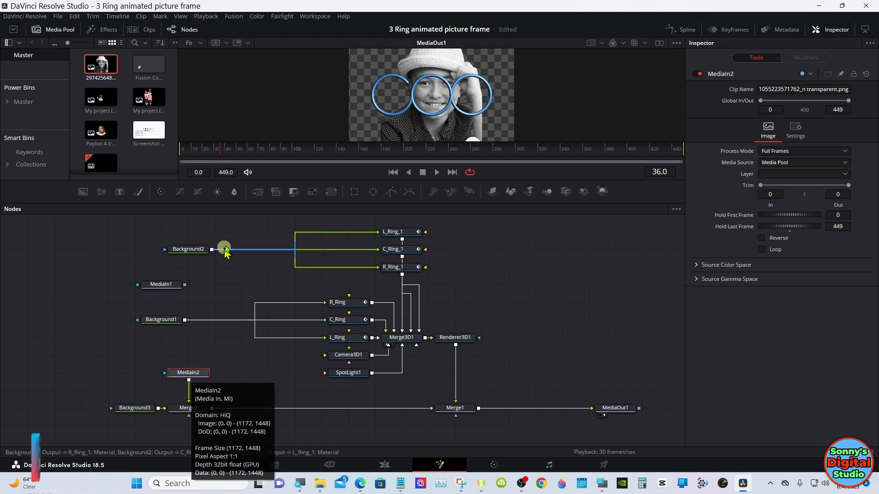
left_click(332, 193)
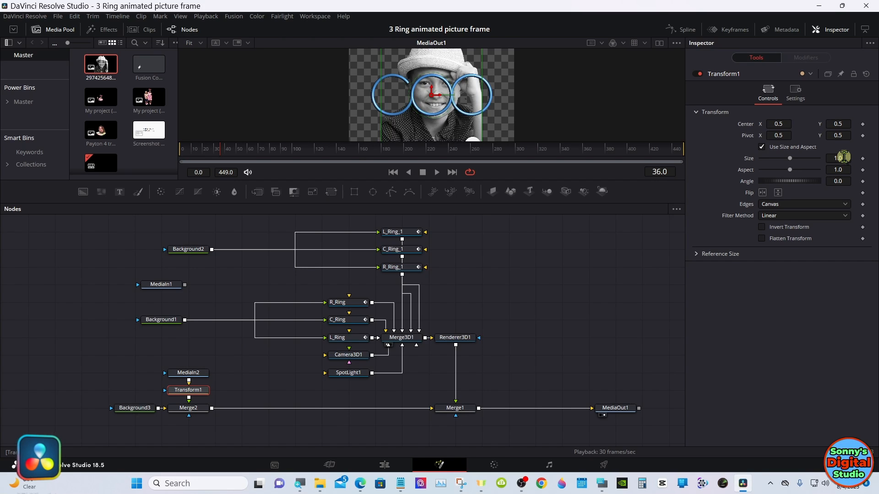
left_click_drag(842, 158, 600, 163)
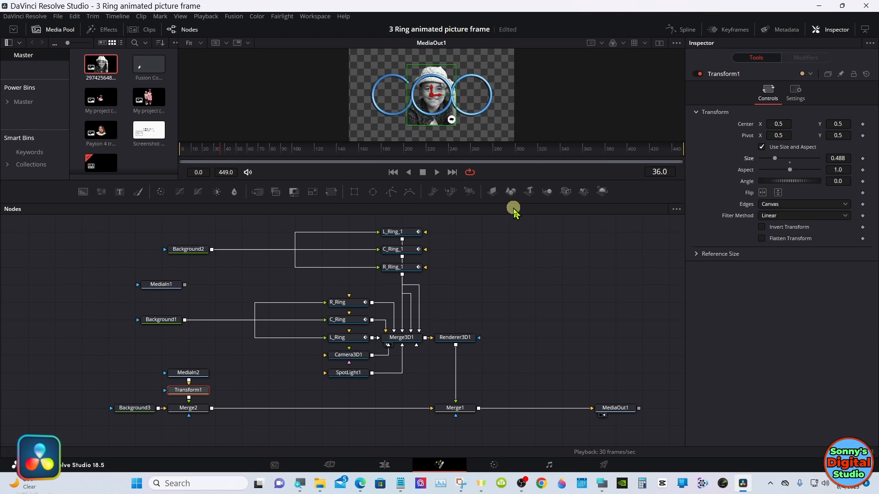
left_click_drag(513, 204, 513, 255)
left_click_drag(615, 295, 625, 315)
left_click_drag(529, 254, 529, 301)
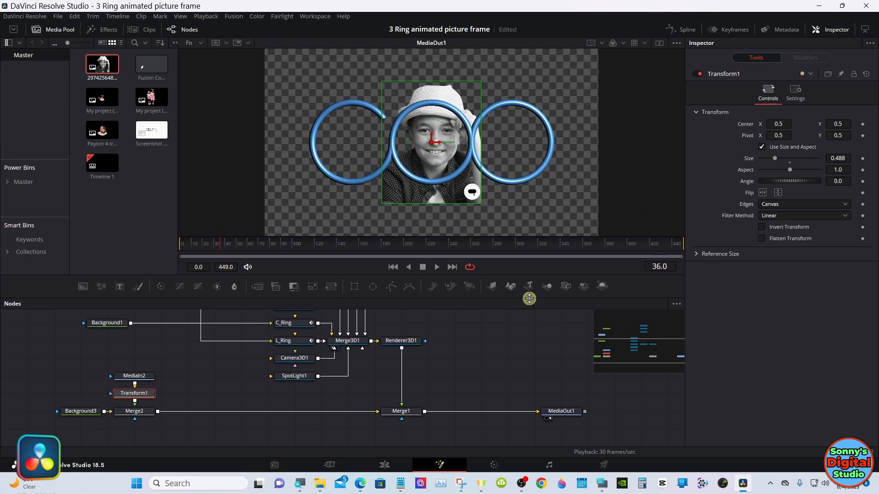
left_click_drag(843, 159, 790, 161)
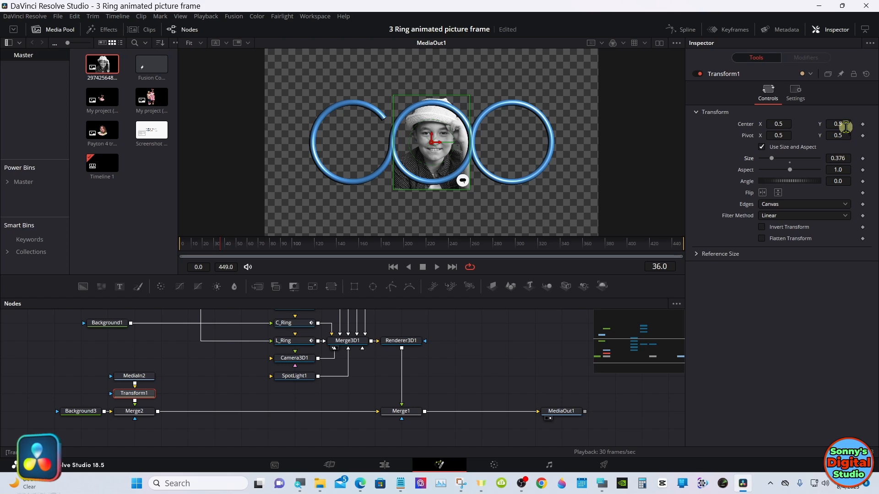
- At frame 6, fit the portrait to the first ring with Transform center X 0.101, Y 0.479 and size 0.309
left_click_drag(782, 124, 613, 156)
left_click(190, 247)
left_click_drag(190, 248, 186, 250)
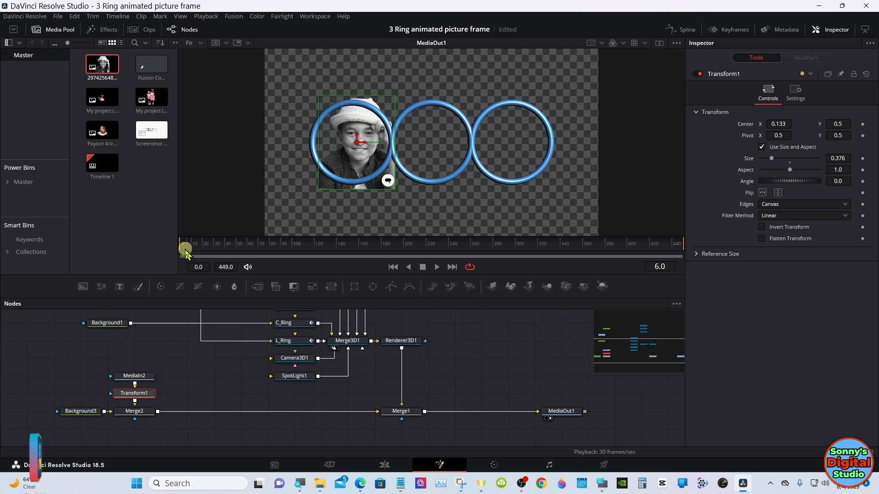
left_click_drag(854, 160, 838, 159)
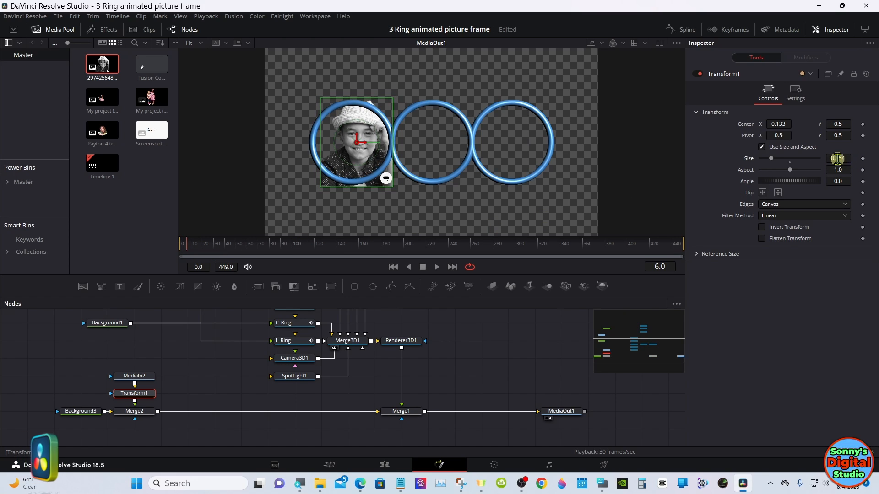
left_click_drag(784, 123, 768, 124)
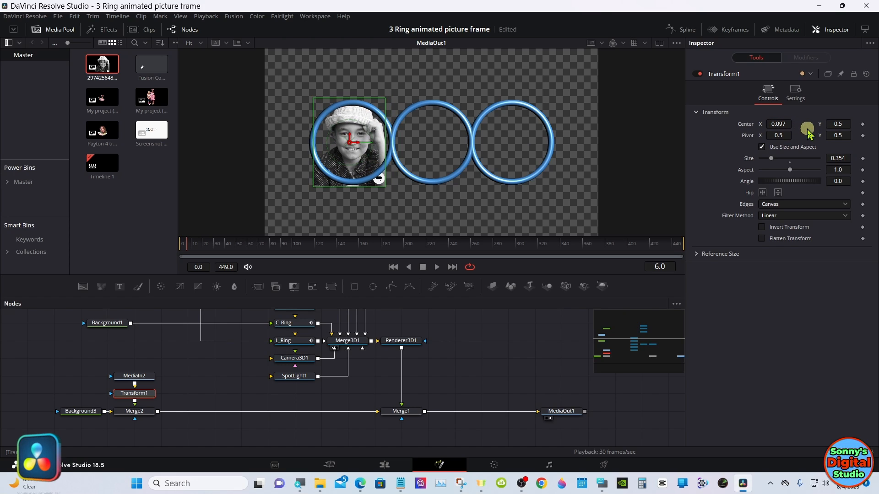
left_click_drag(837, 126, 830, 133)
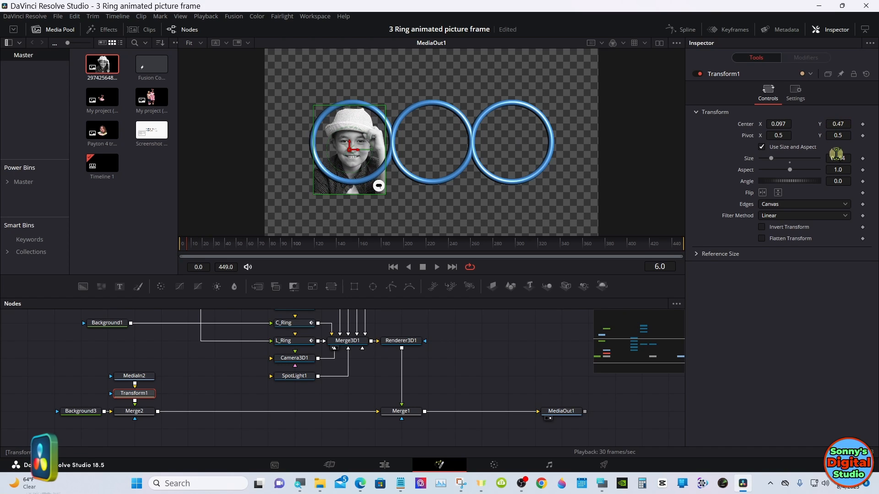
left_click_drag(844, 157, 835, 159)
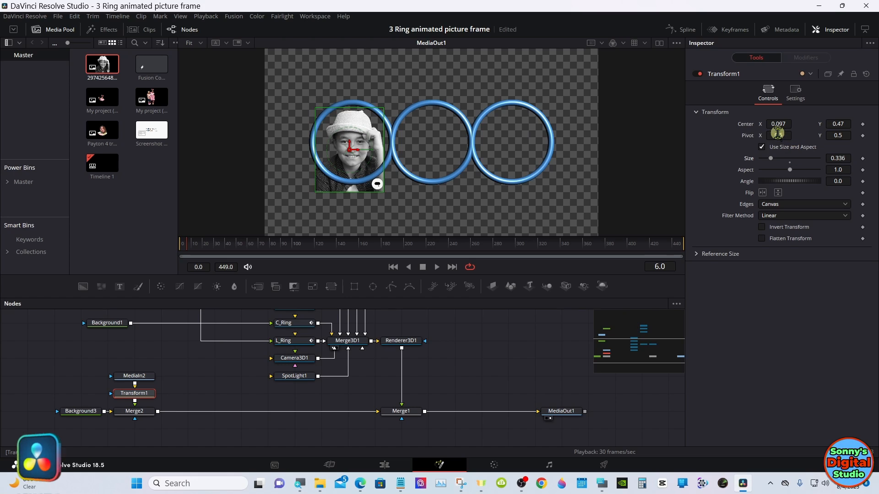
left_click_drag(778, 123, 779, 123)
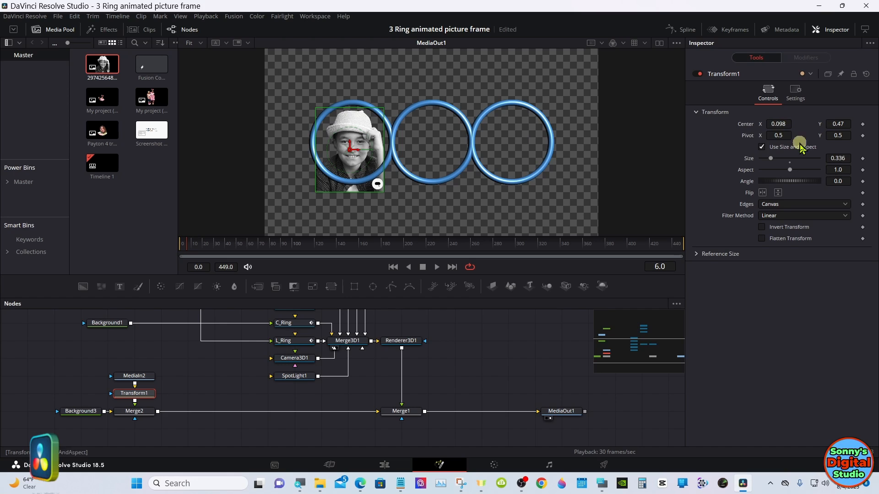
left_click_drag(840, 158, 831, 155)
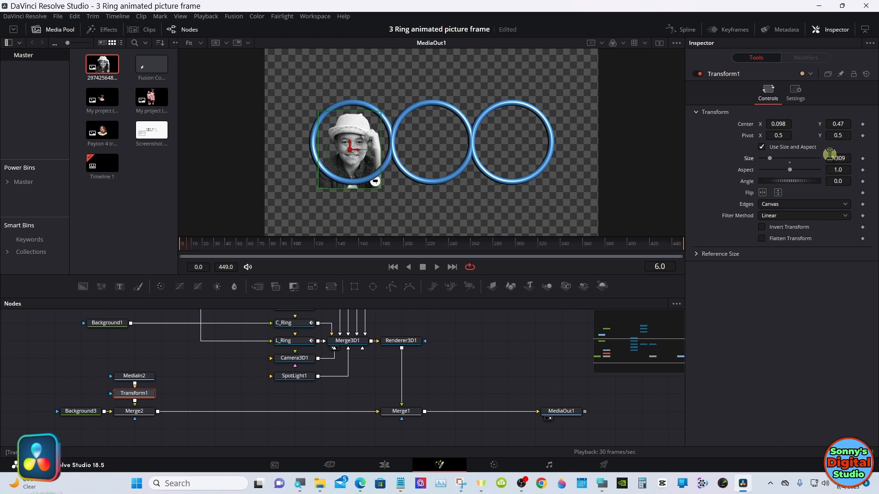
left_click_drag(778, 124, 835, 124)
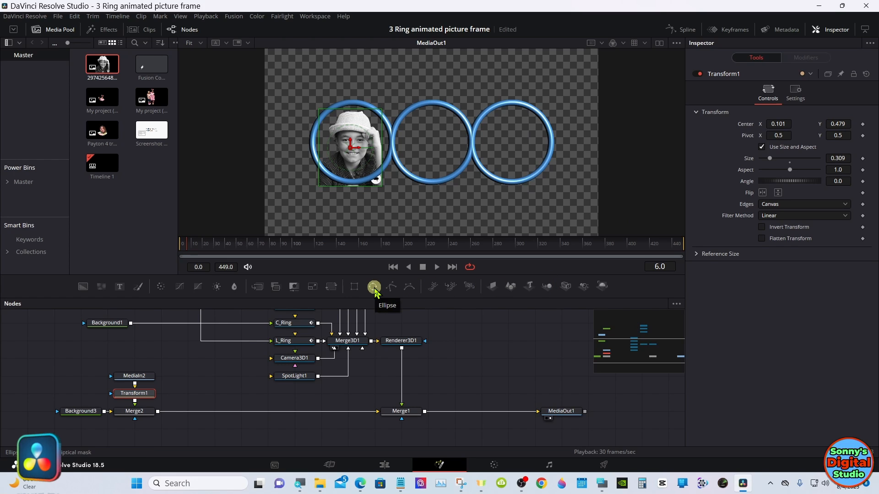
- Mask MediaIn2 with an Ellipse node and give the ellipse's width an expression that follows its height
left_click_drag(374, 293, 140, 362)
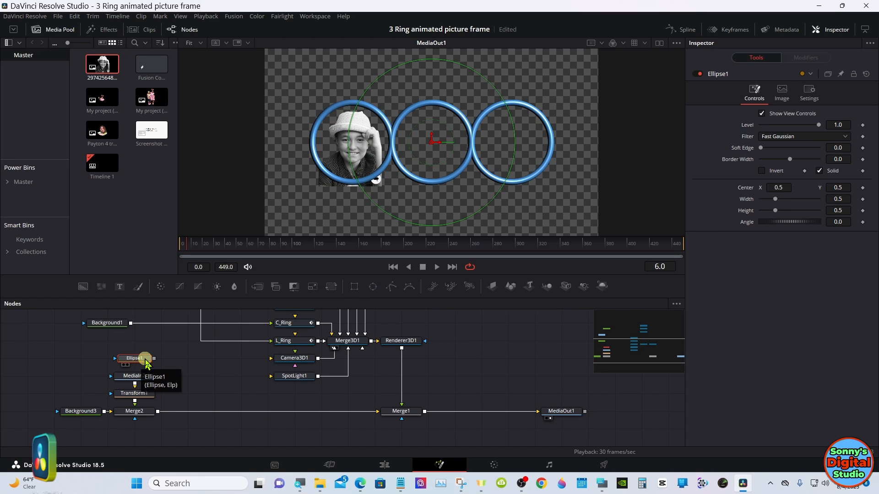
left_click_drag(154, 359, 139, 375)
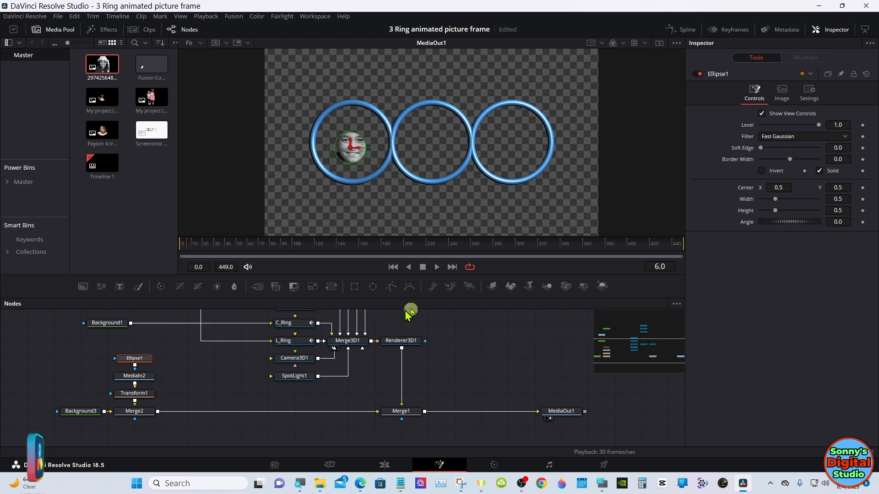
right_click(749, 202)
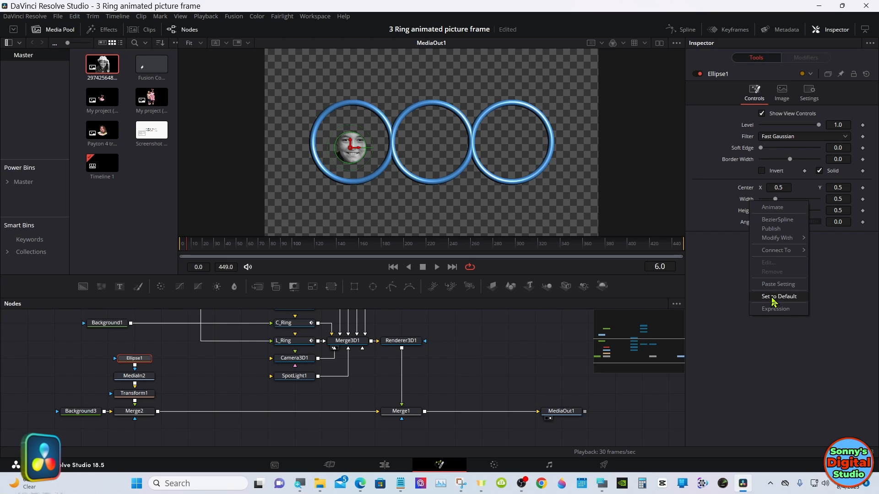
left_click(779, 309)
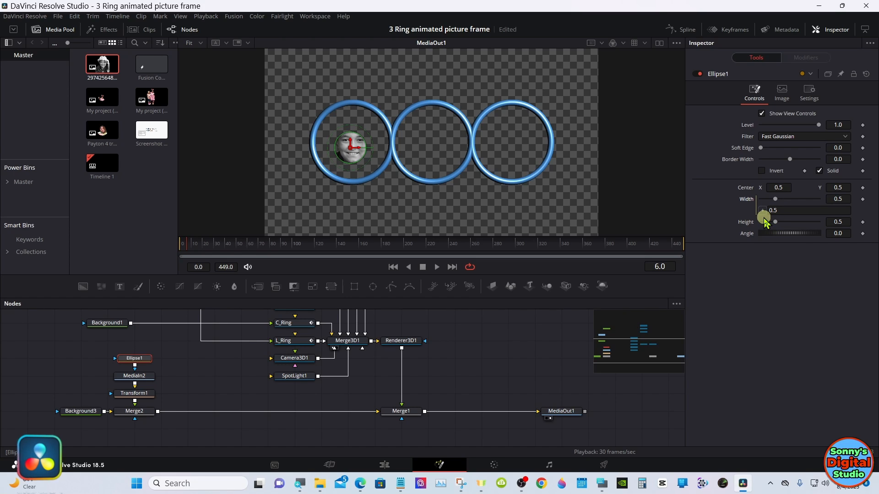
left_click_drag(762, 210, 744, 229)
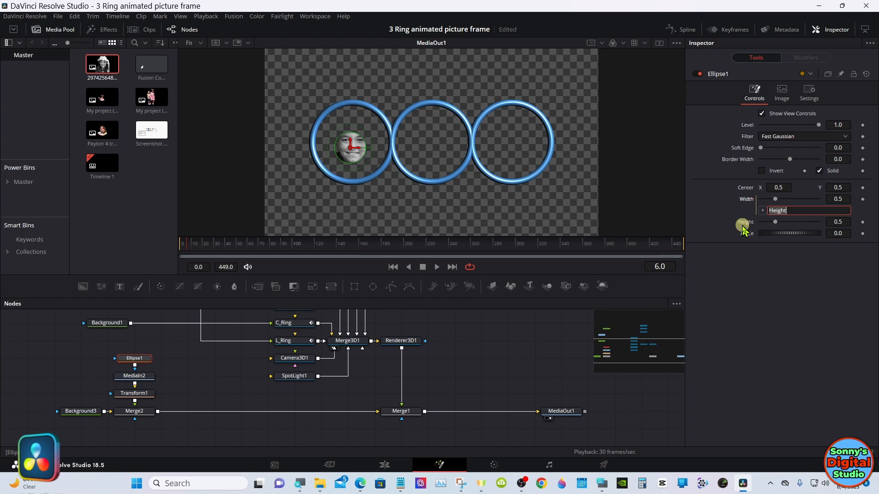
left_click(783, 250)
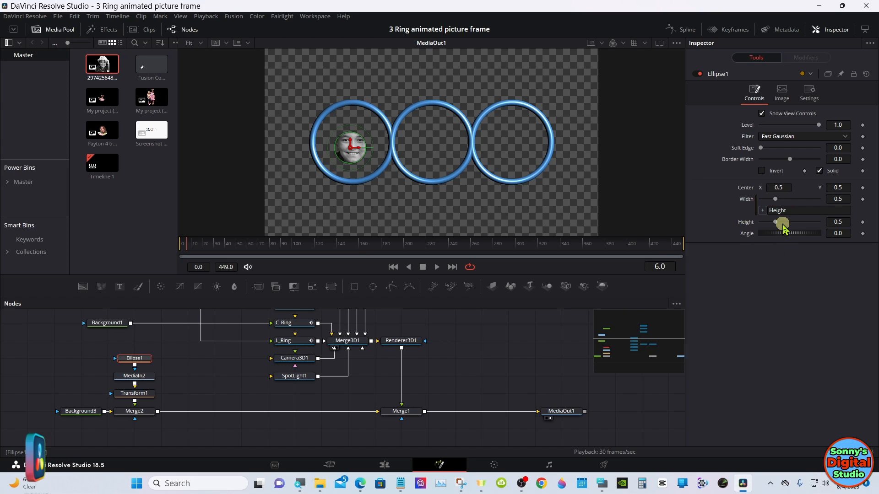
- Set the ellipse mask's height to 1.118 and its center to X 0.541, Y 0.562
left_click_drag(777, 225, 789, 225)
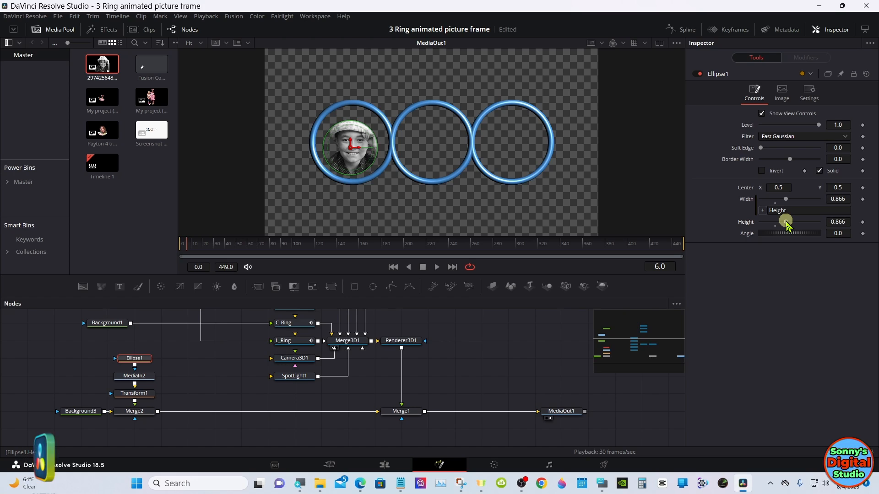
left_click_drag(786, 224, 794, 222)
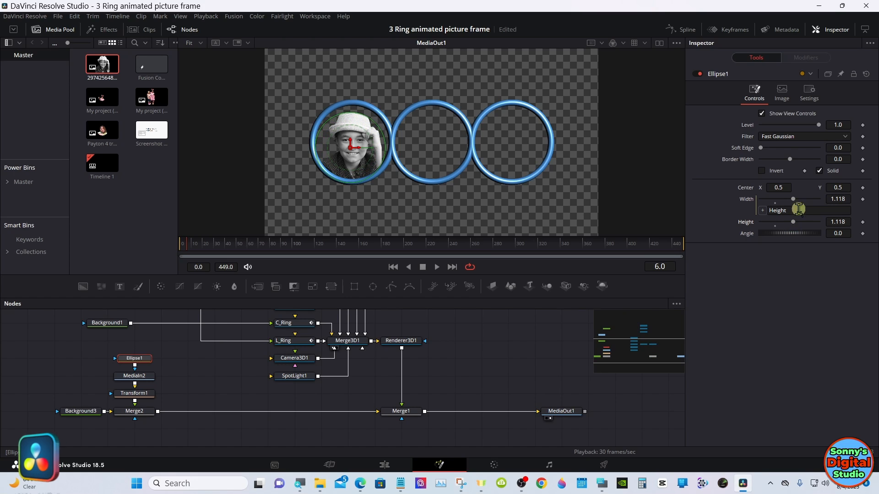
left_click_drag(837, 185, 855, 185)
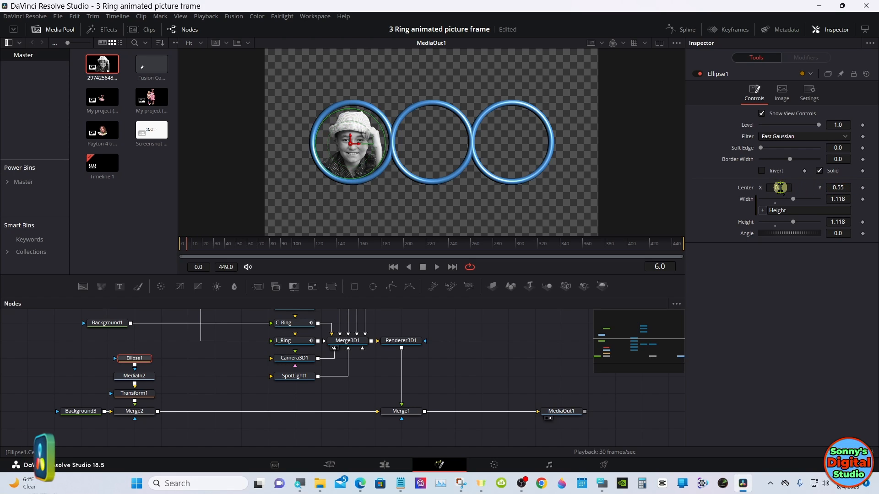
left_click_drag(780, 187, 826, 191)
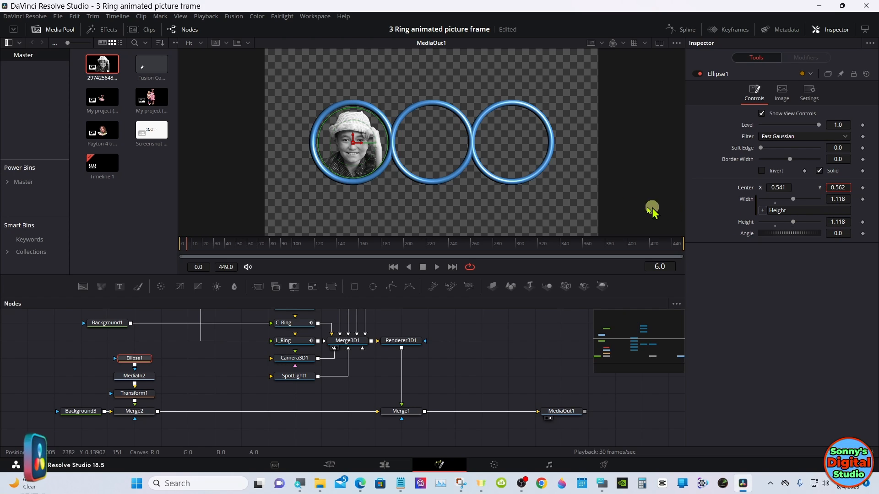
- Reduce the first portrait's size to 0.294 in Transform1 so it fits inside the first ring
right_click(450, 143)
mouse_move(483, 150)
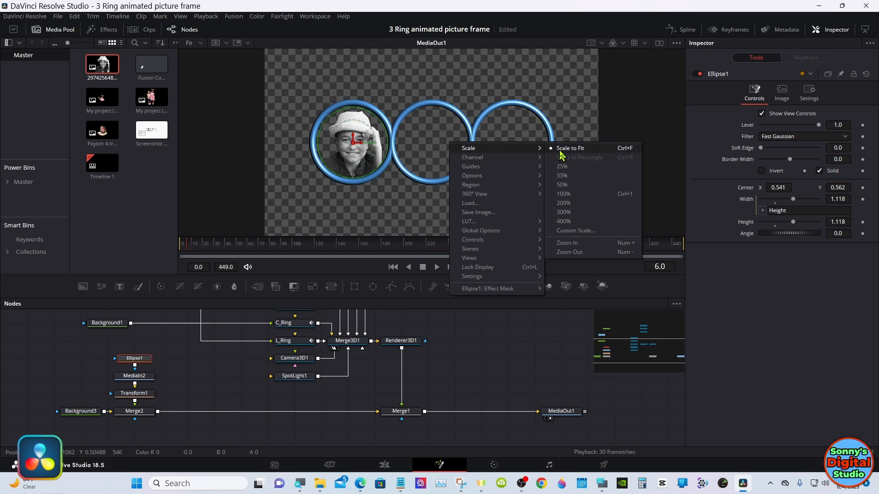
left_click(566, 244)
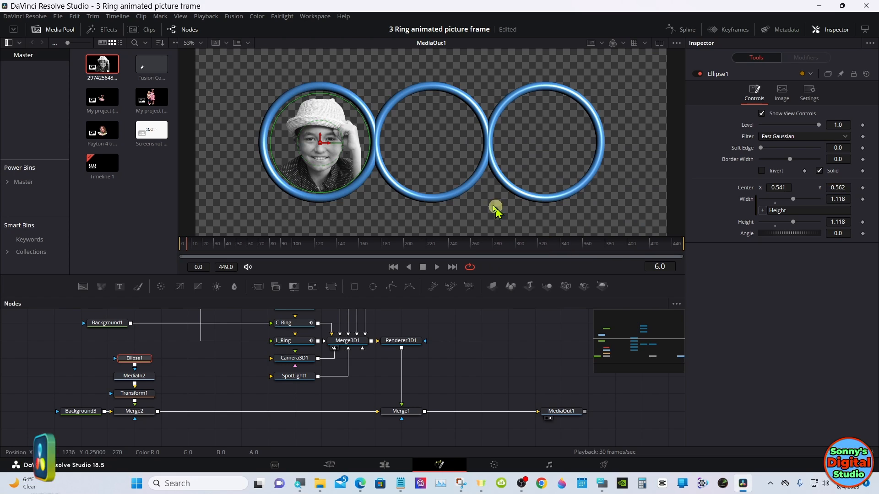
right_click(433, 152)
mouse_move(525, 164)
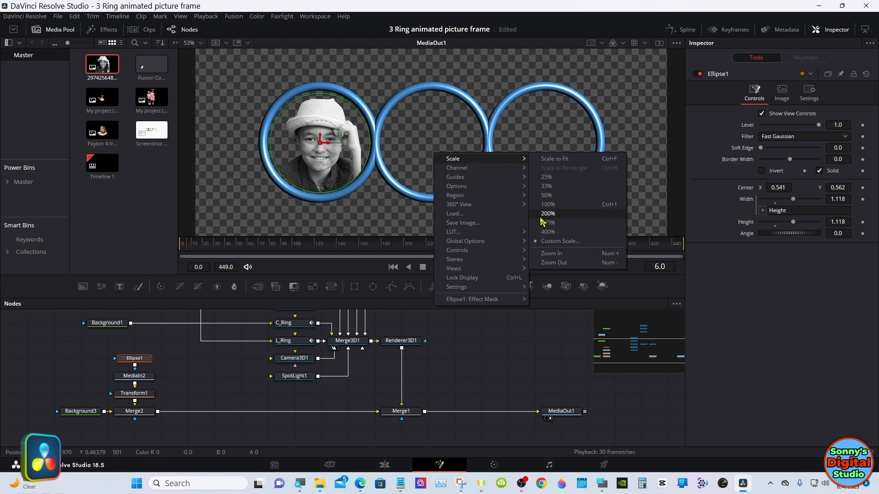
left_click(549, 252)
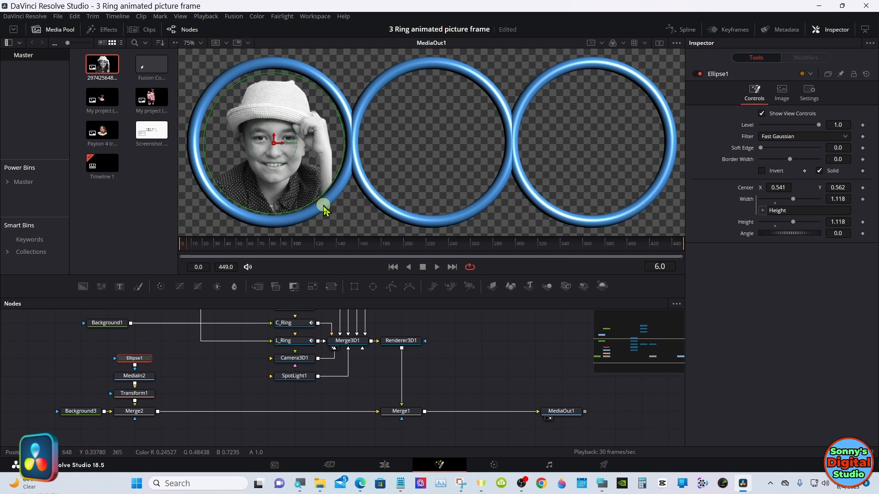
left_click(138, 376)
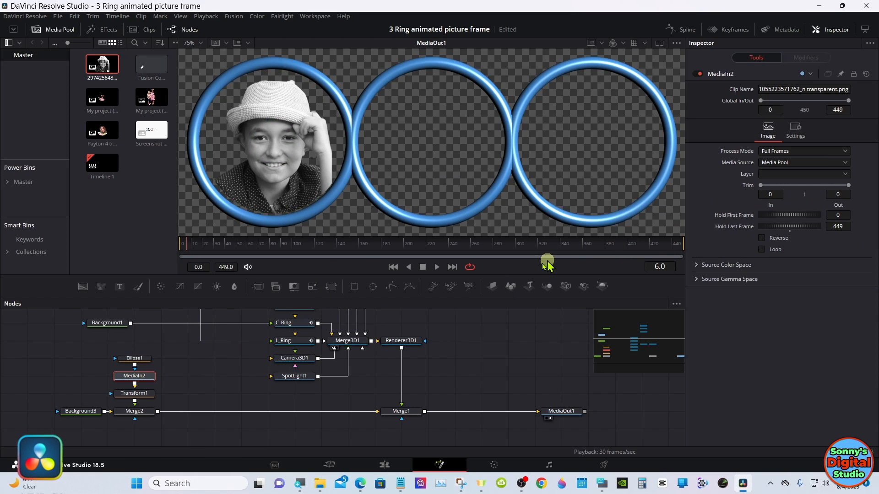
left_click(148, 396)
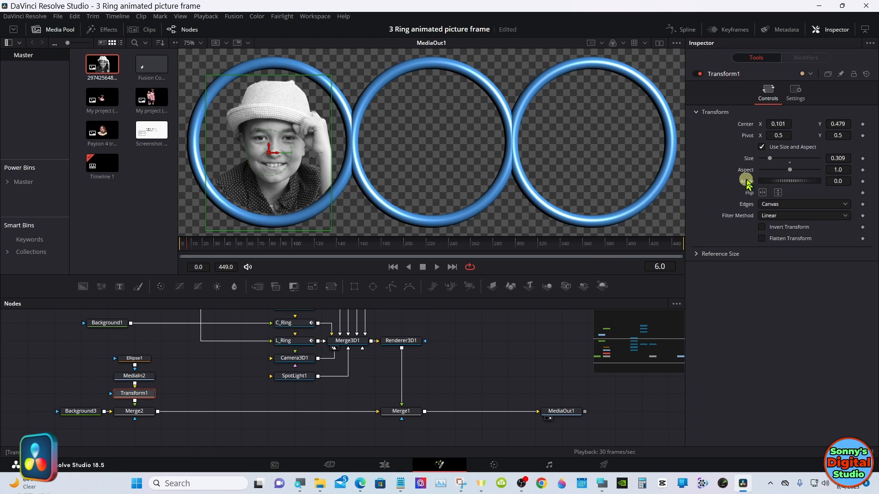
left_click_drag(846, 160, 837, 156)
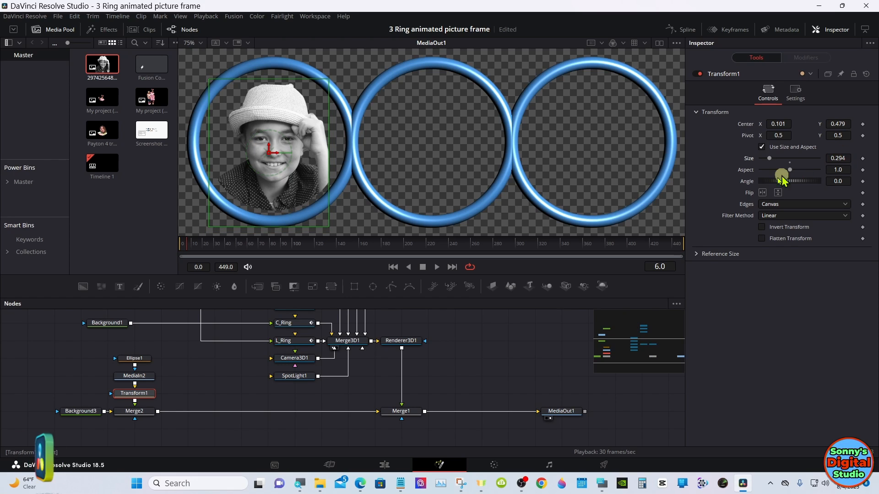
- Set the soft edge of Ellipse1 to 0.0488 and turn off the viewer's checker underlay
left_click(136, 358)
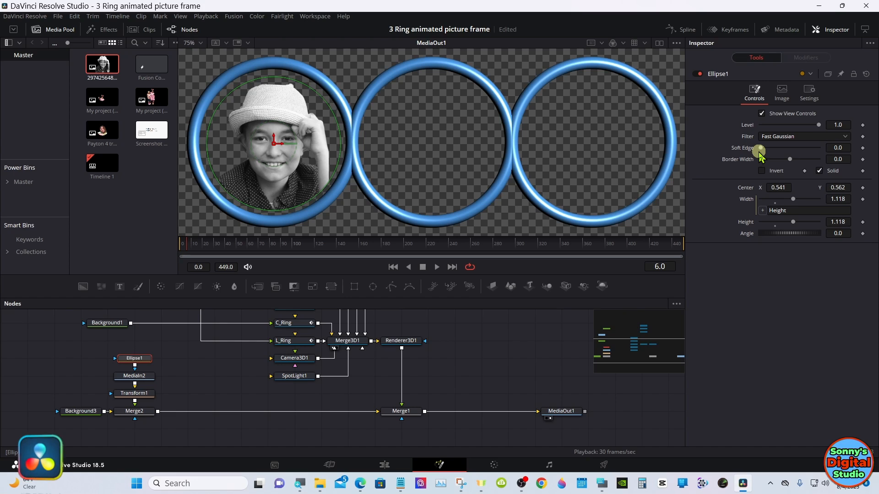
left_click_drag(761, 153, 767, 153)
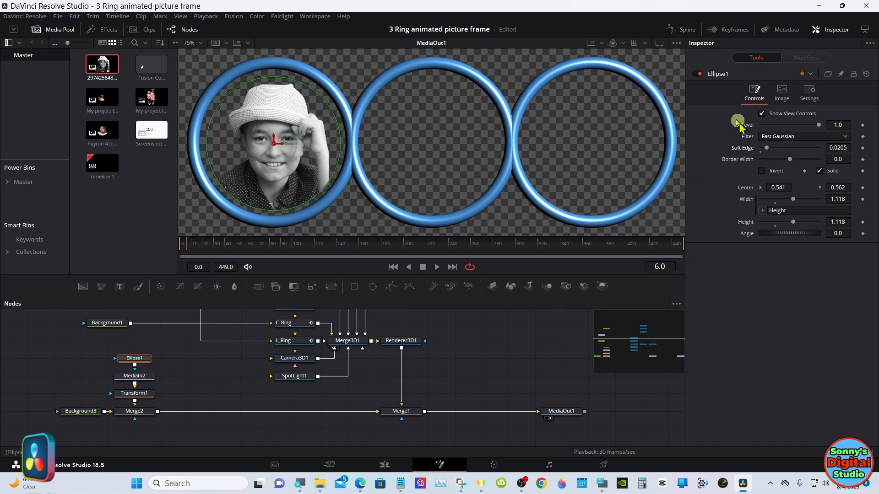
left_click(676, 45)
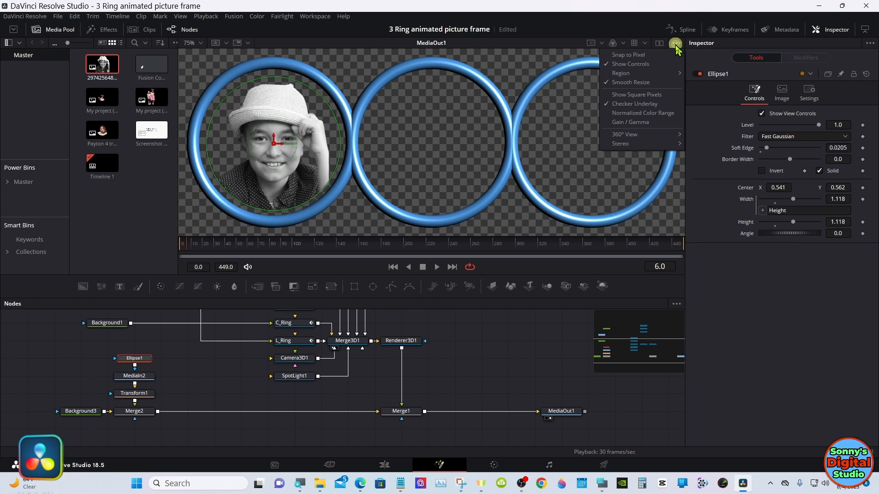
left_click(649, 104)
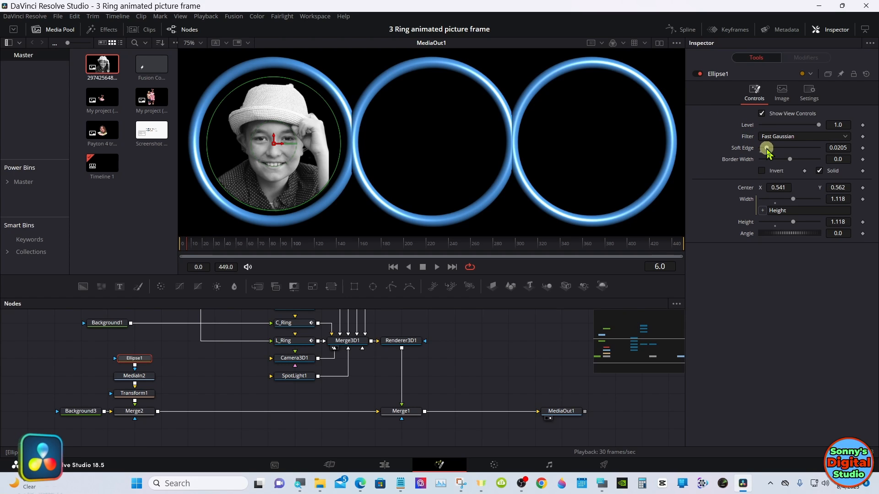
left_click_drag(766, 152, 775, 152)
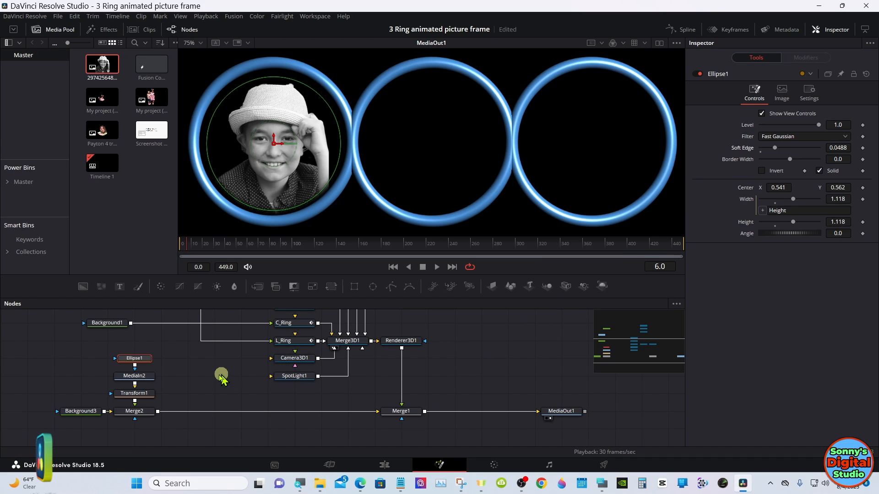
left_click(181, 369)
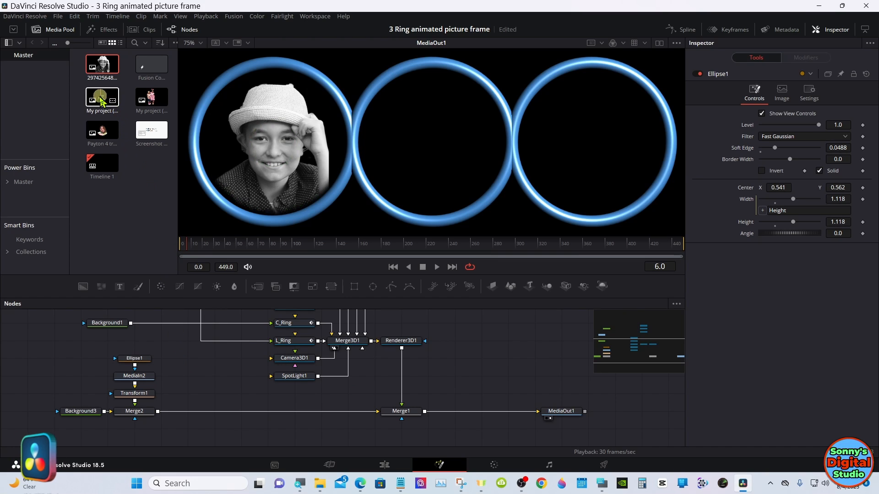
- Merge My project (2).png over the output of Merge2 and insert a Transform node after the image
left_click_drag(94, 97, 183, 381)
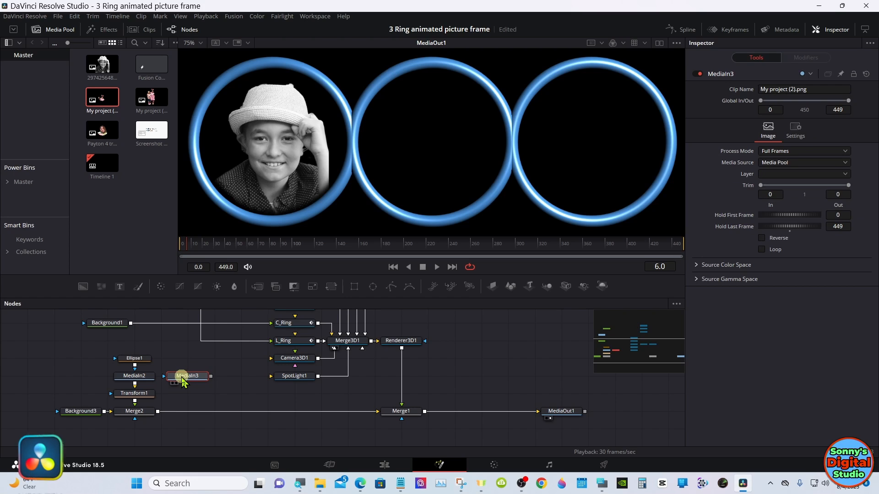
left_click_drag(205, 392, 165, 414)
left_click_drag(160, 412, 160, 413)
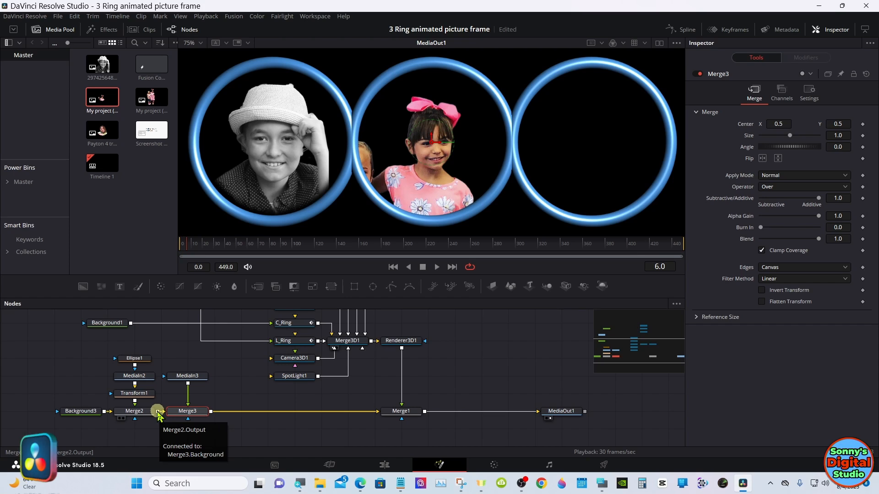
left_click(185, 377)
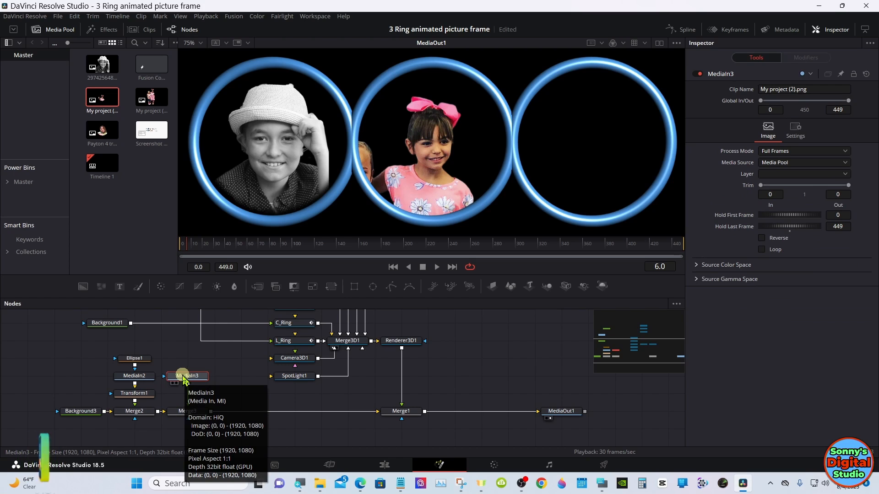
left_click(330, 287)
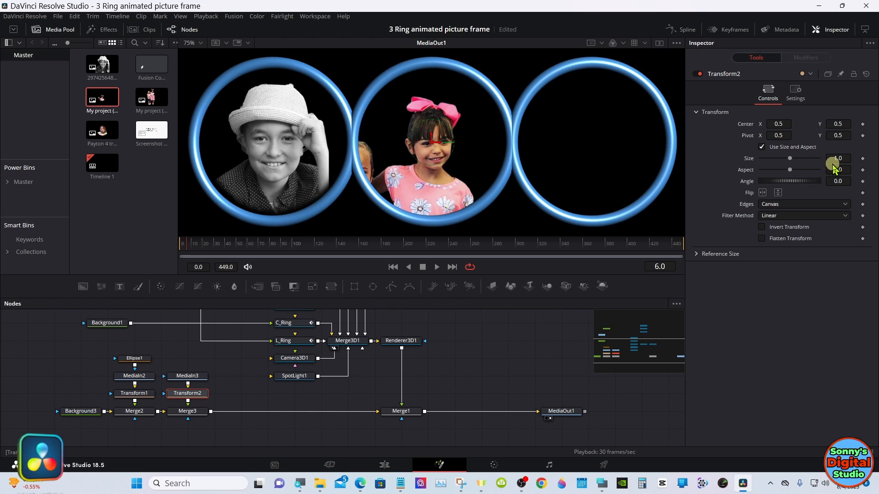
- Fit the second portrait to the middle ring with Transform2 size 1.341 and center X 0.506, Y 0.511
left_click_drag(840, 156, 462, 152)
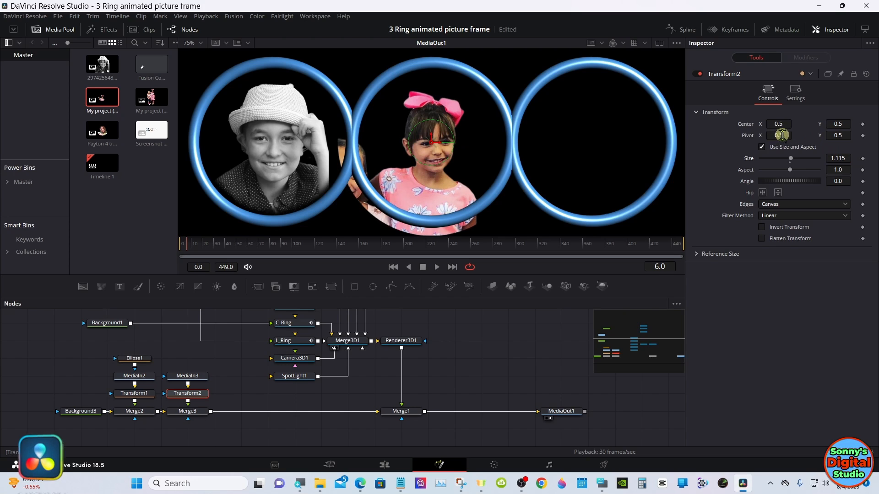
left_click_drag(778, 123, 779, 119)
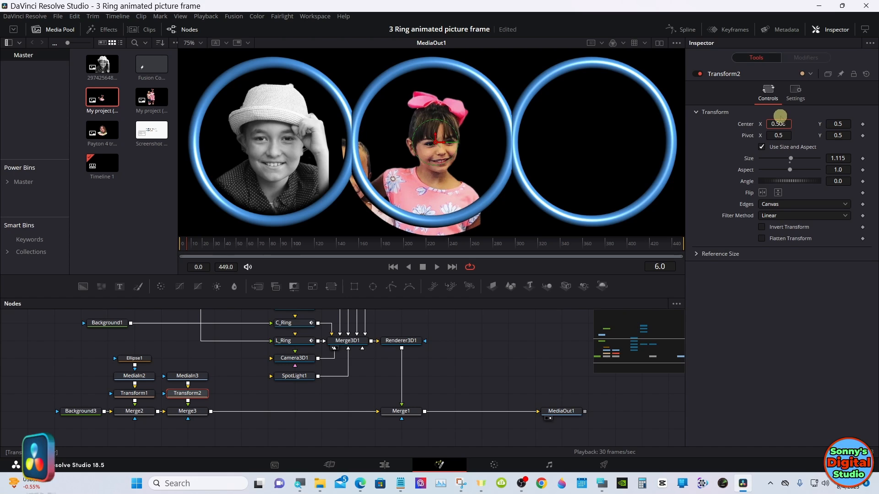
left_click_drag(836, 159, 878, 159)
left_click_drag(466, 158, 504, 157)
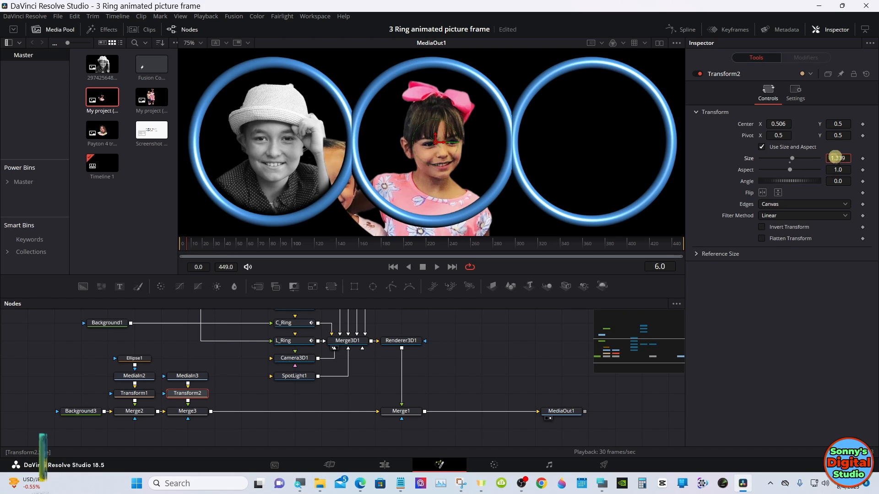
left_click_drag(837, 125, 835, 124)
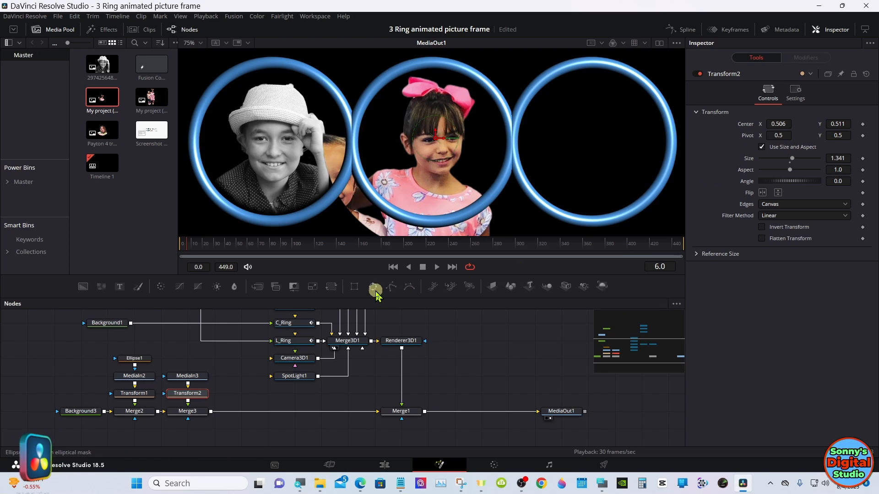
- Mask MediaIn3 with an Ellipse node and give the ellipse's width an expression that follows its height
left_click_drag(371, 288, 191, 368)
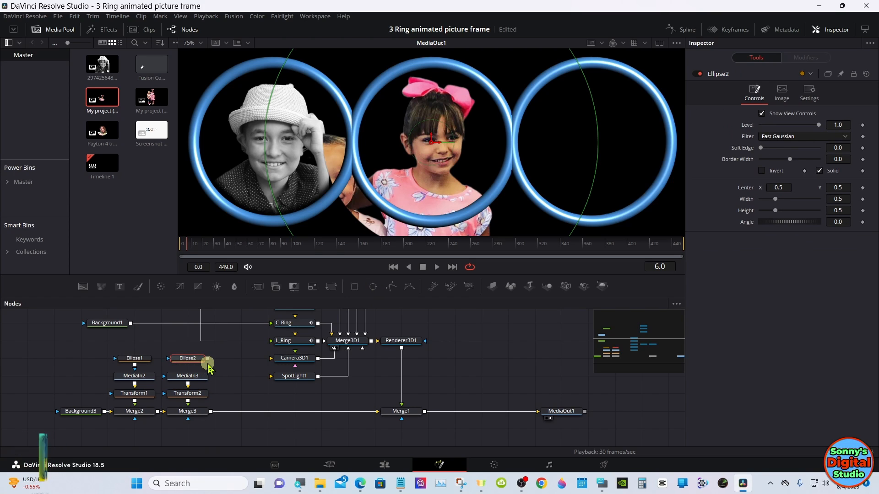
left_click_drag(207, 358, 193, 380)
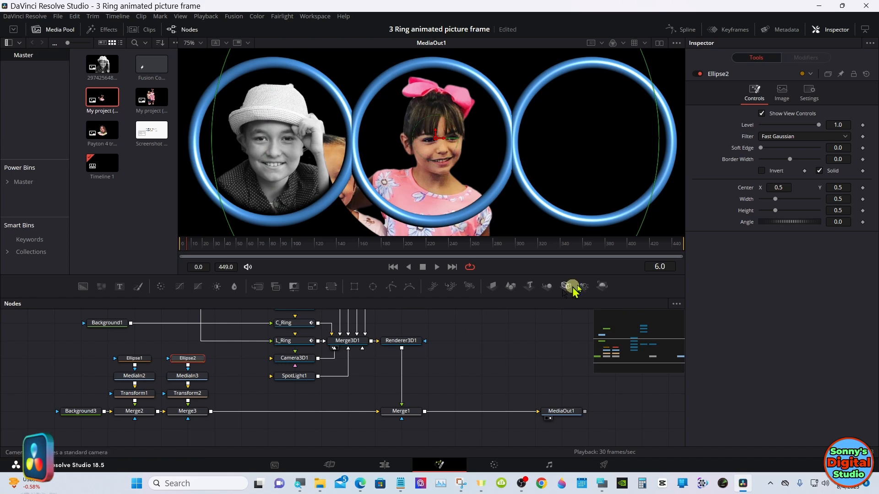
right_click(746, 203)
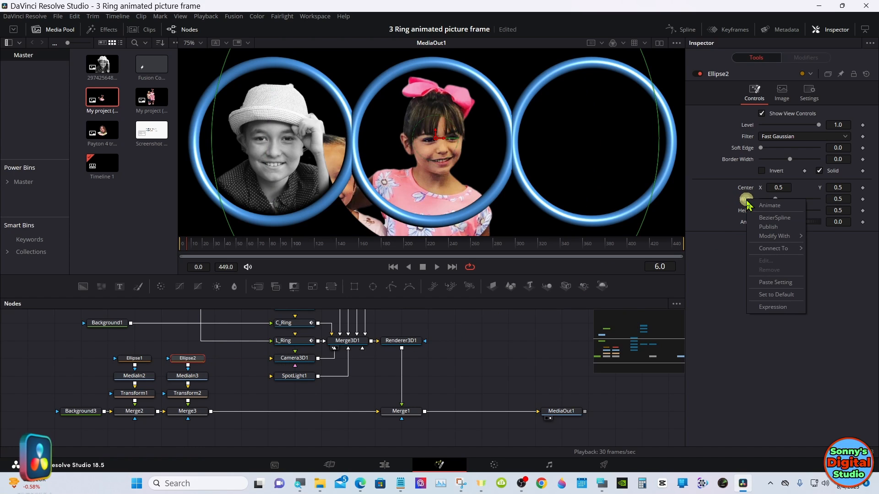
left_click(785, 308)
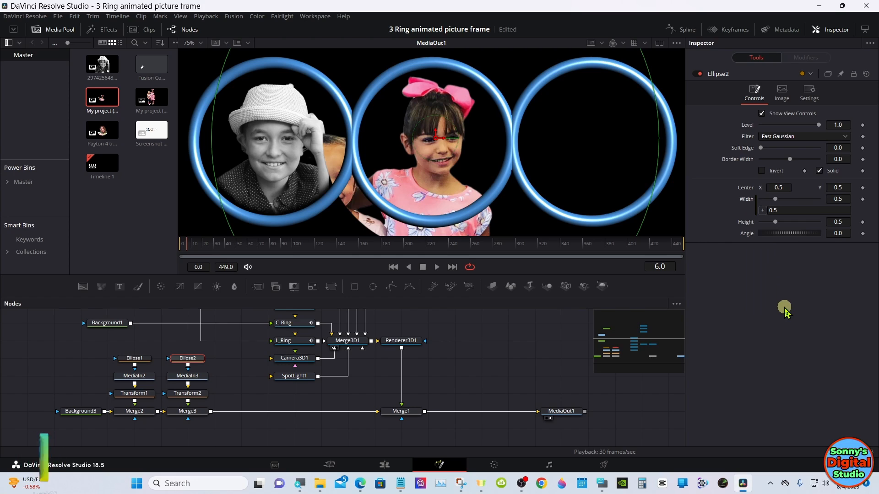
left_click_drag(762, 211, 746, 222)
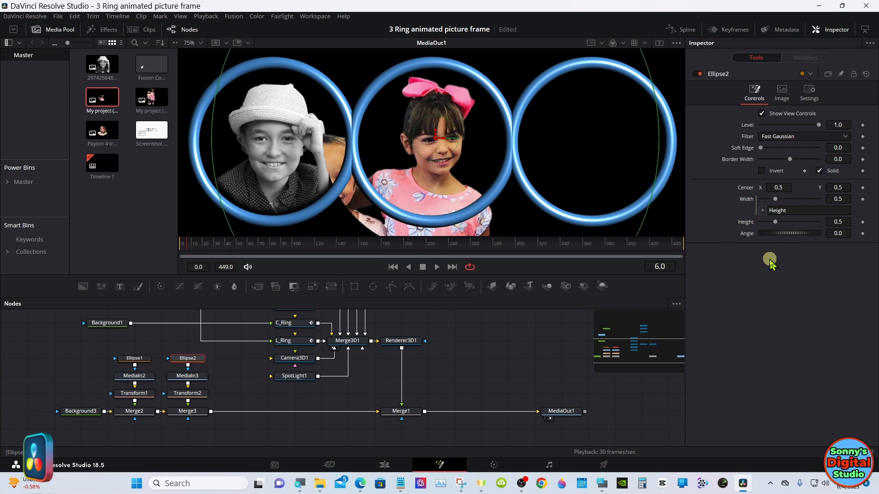
- Set the Ellipse2 mask's height to 0.157, its center to X 0.497, Y 0.491, and its soft edge to 0.0157
left_click_drag(775, 222, 767, 214)
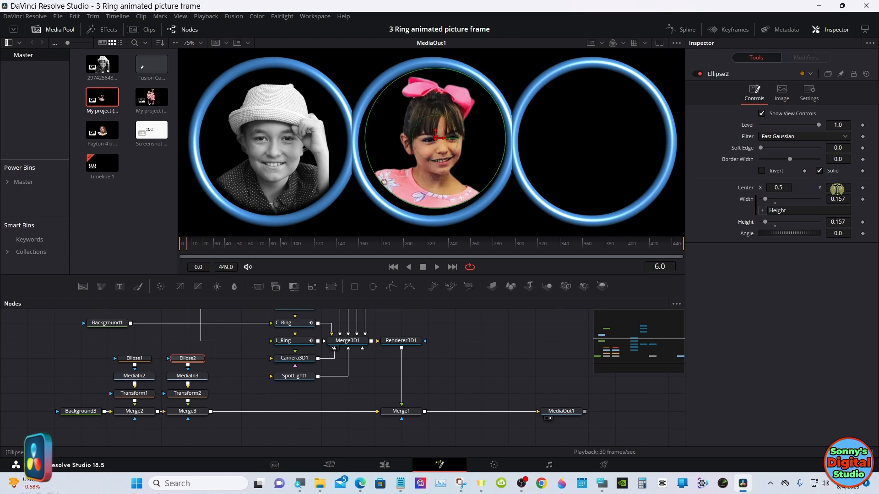
left_click_drag(850, 189, 845, 175)
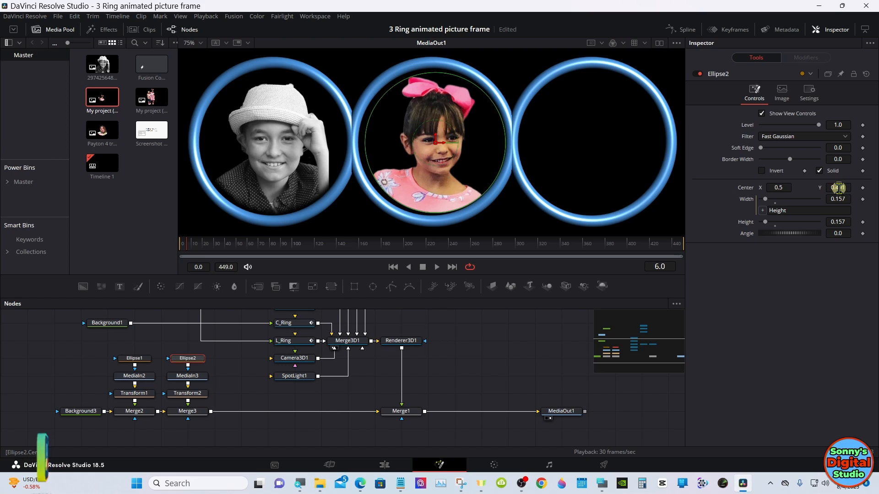
left_click_drag(783, 189, 781, 186)
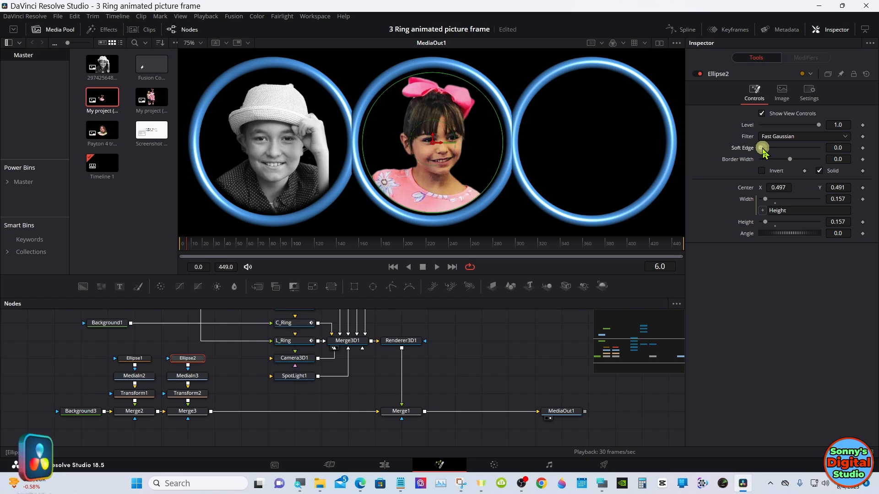
left_click_drag(763, 150, 766, 150)
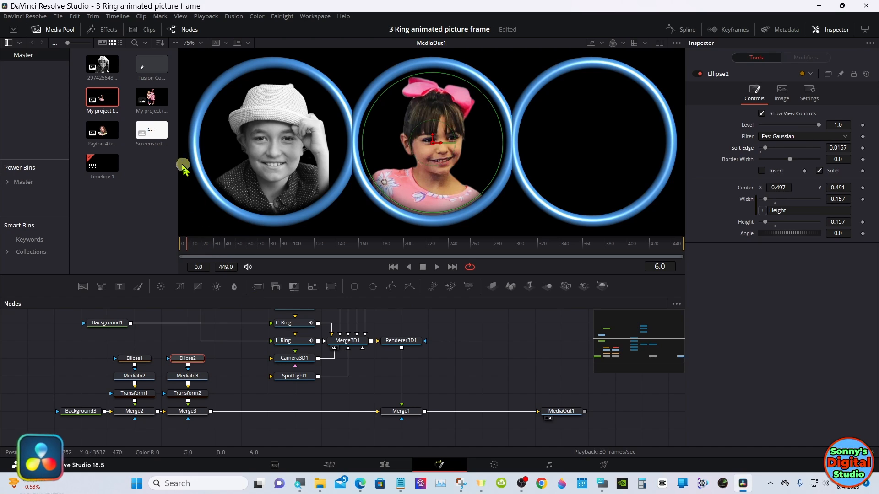
- Merge the third transparent portrait from the media pool over the output of Merge3, with a Transform node after the image
left_click_drag(102, 131, 240, 376)
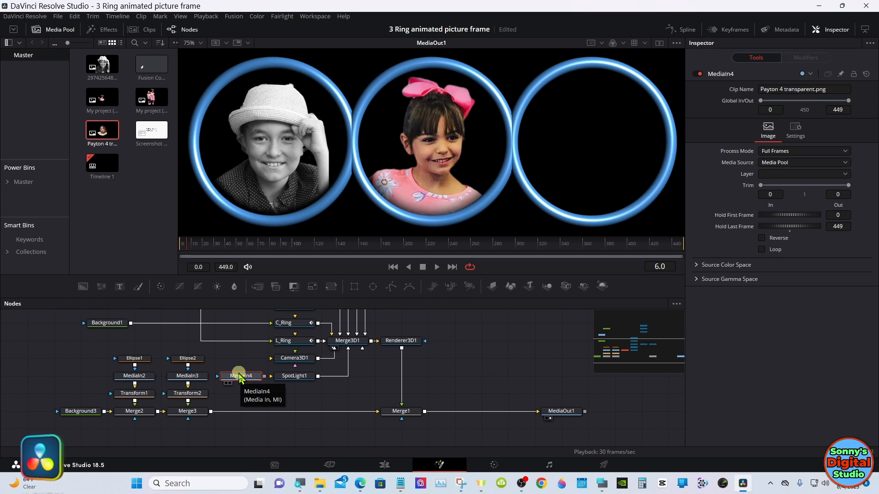
left_click_drag(264, 376, 210, 412)
left_click(229, 376)
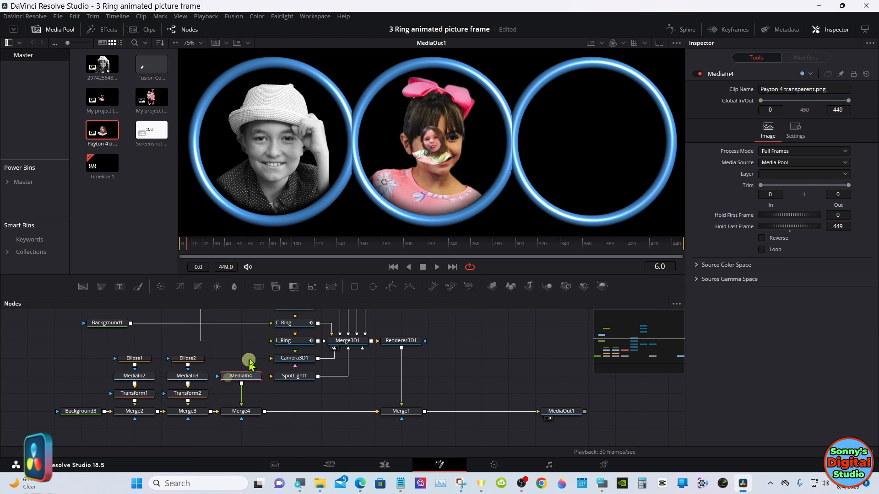
left_click(331, 287)
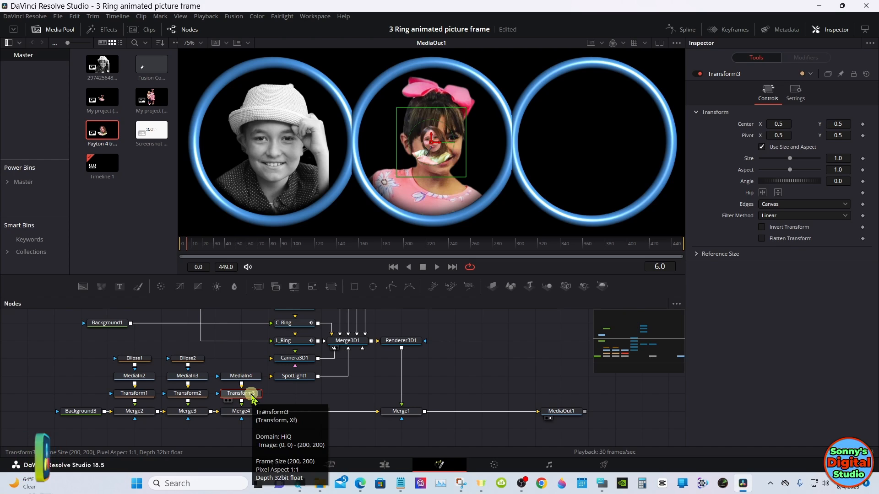
left_click(246, 378)
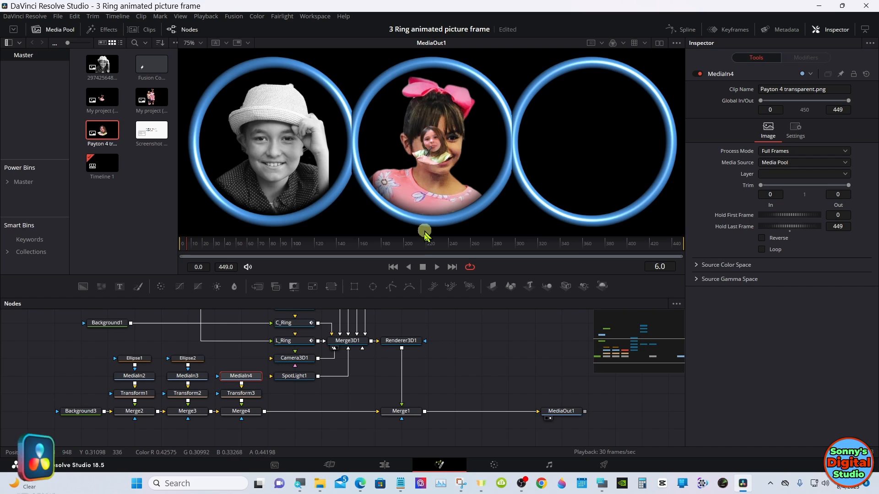
left_click(249, 397)
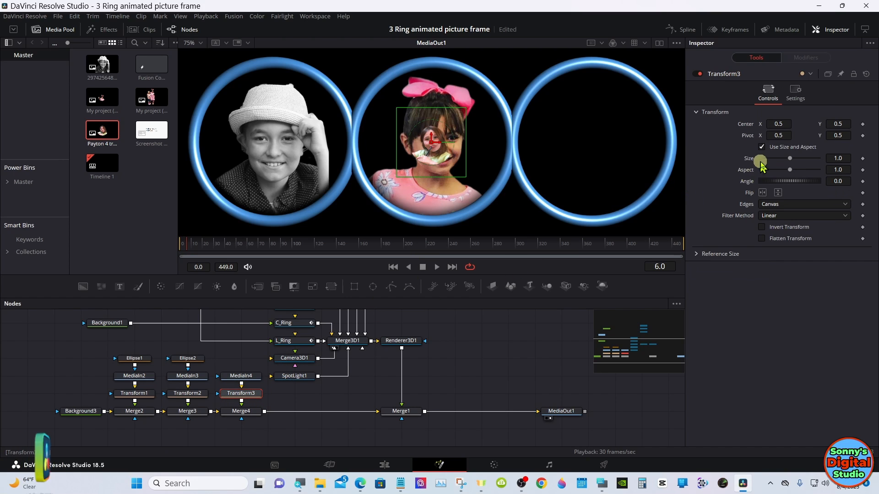
- Fit the third portrait to the empty ring with Transform3 size 2.823 and center X 2.797, Y 0.390
left_click_drag(774, 124, 670, 130)
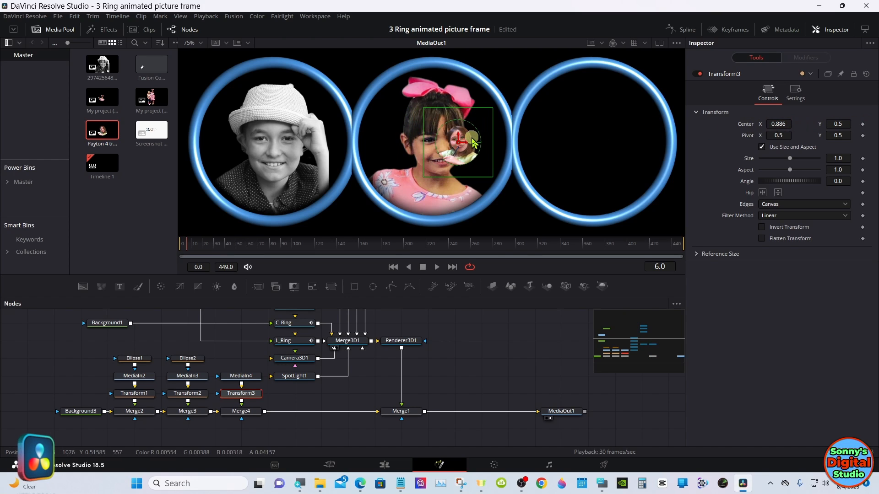
left_click_drag(467, 145, 603, 155)
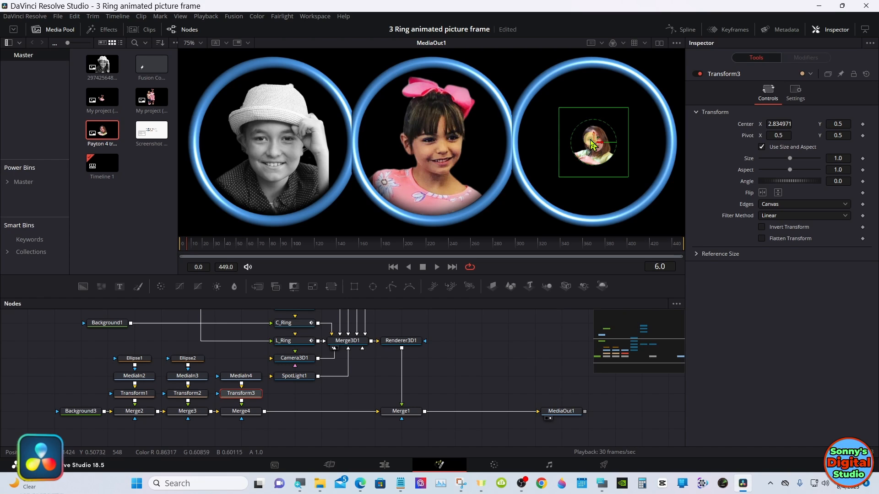
mouse_move(596, 148)
left_mouse_down()
mouse_move(575, 151)
mouse_move(597, 148)
left_mouse_up()
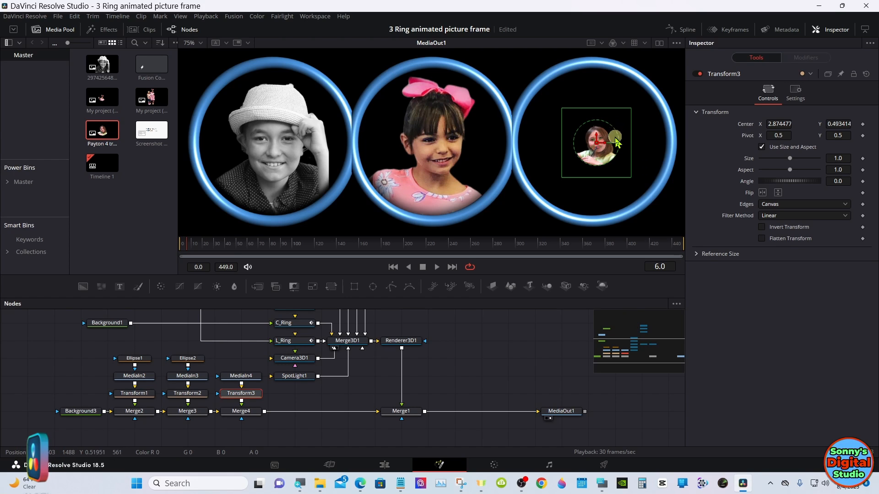
left_click_drag(829, 160, 810, 164)
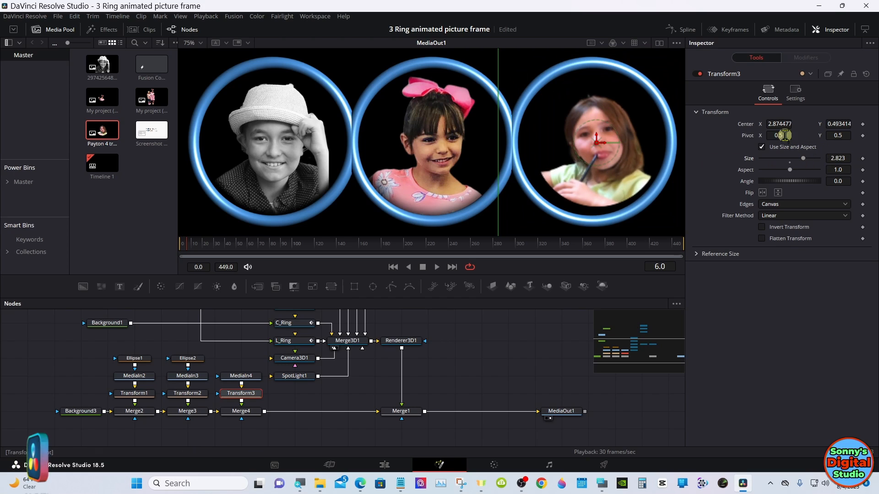
left_click_drag(784, 123, 763, 124)
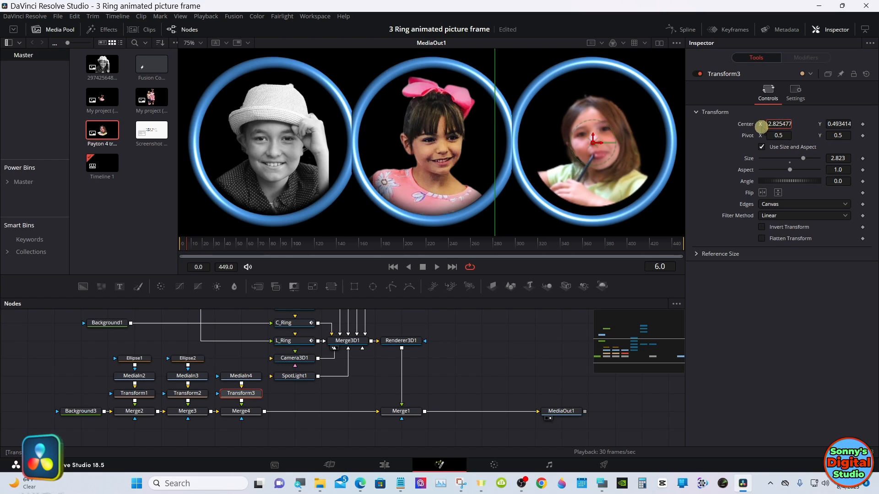
left_click_drag(849, 123, 822, 124)
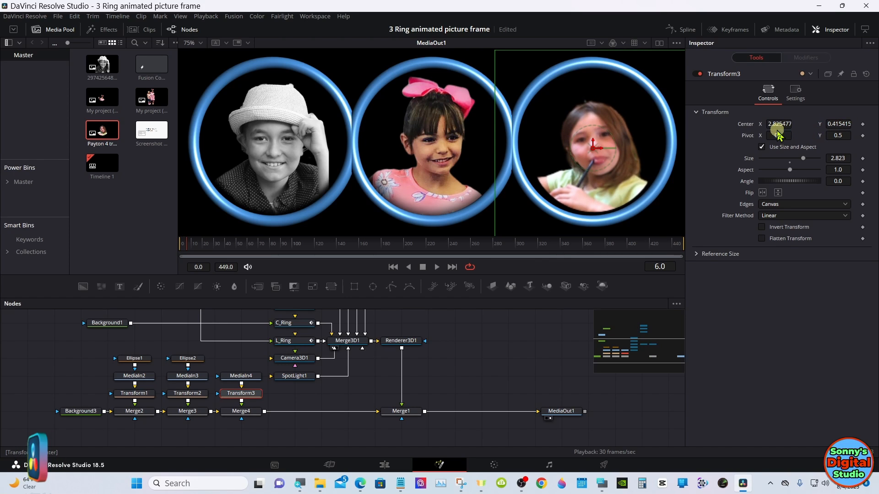
left_click_drag(786, 123, 774, 122)
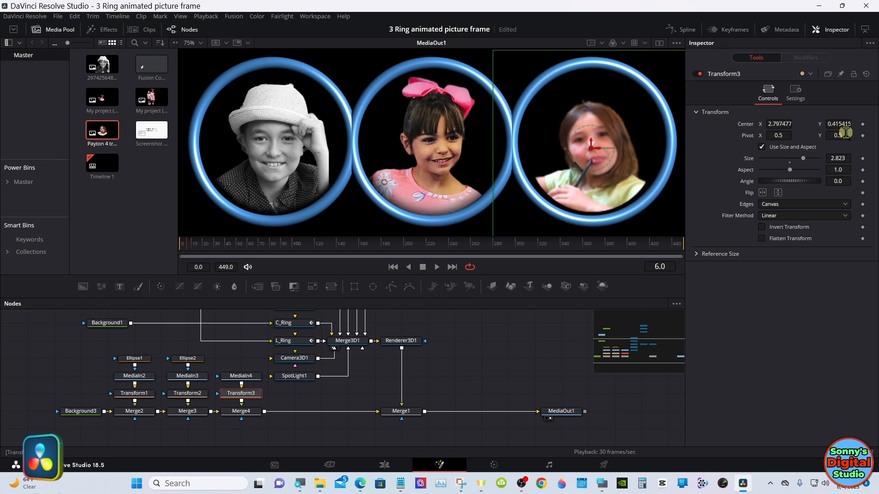
left_click_drag(849, 124, 838, 129)
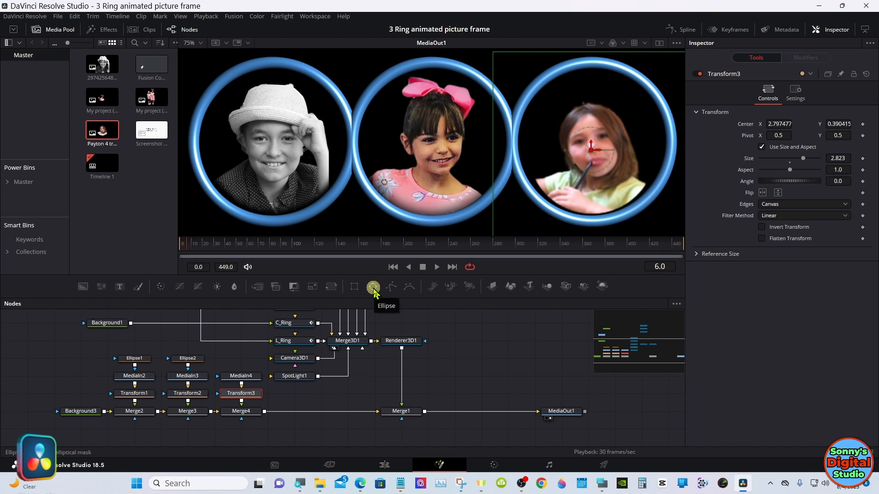
- Mask MediaIn4 with an Ellipse node and give the ellipse's width an expression that follows its height
left_click_drag(372, 288, 240, 371)
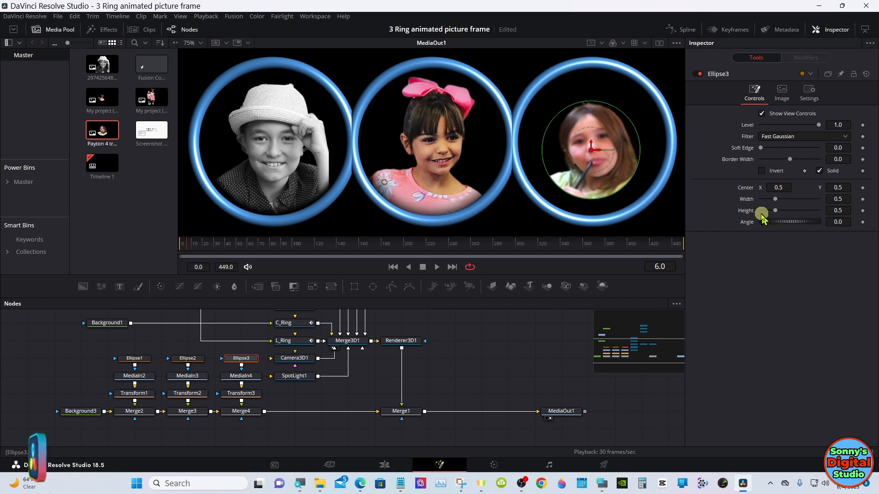
right_click(751, 202)
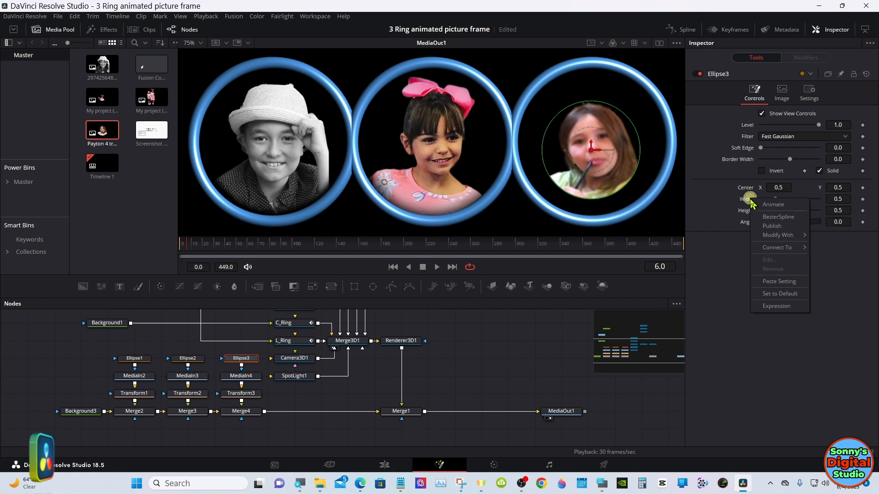
left_click(777, 306)
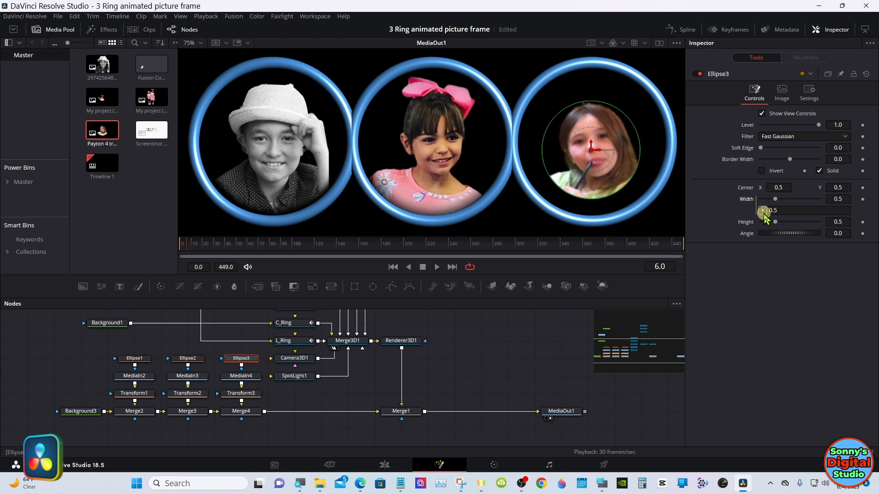
left_click_drag(758, 220, 746, 221)
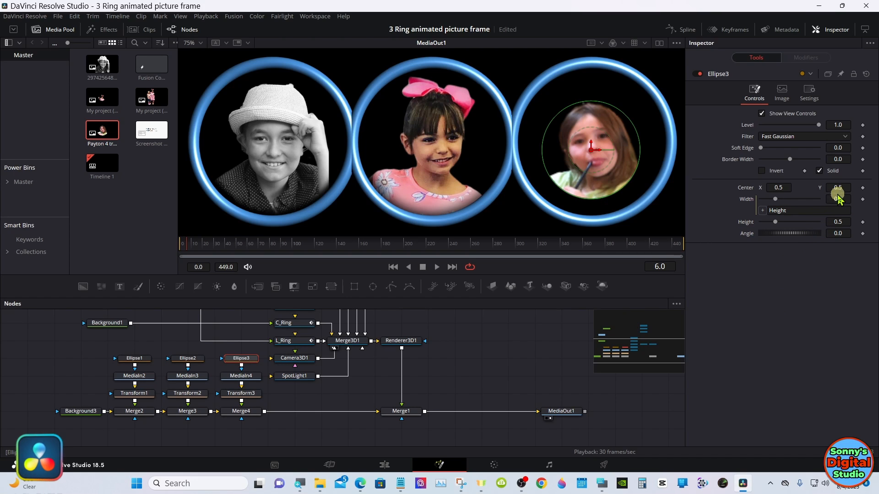
- Set the Ellipse3 mask's height to 0.729, its center to X 0.51, Y 0.542, and its soft edge to 0.0283
left_click_drag(836, 223, 499, 224)
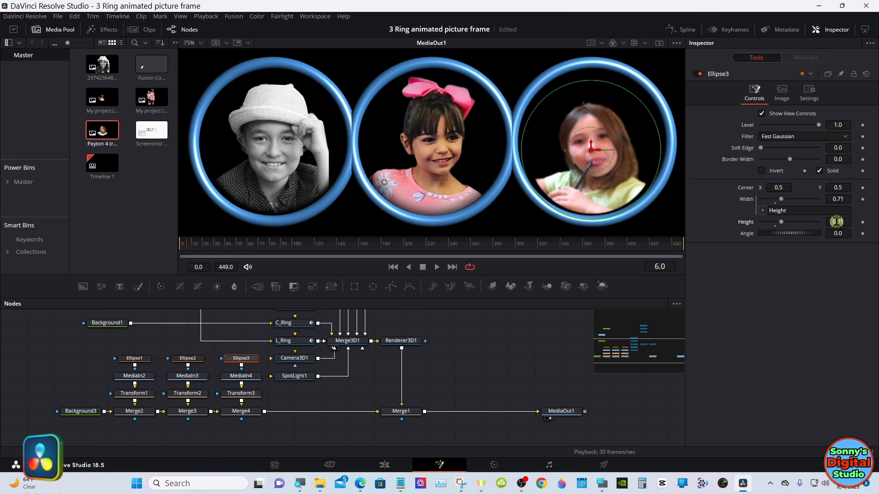
left_click_drag(835, 187, 854, 185)
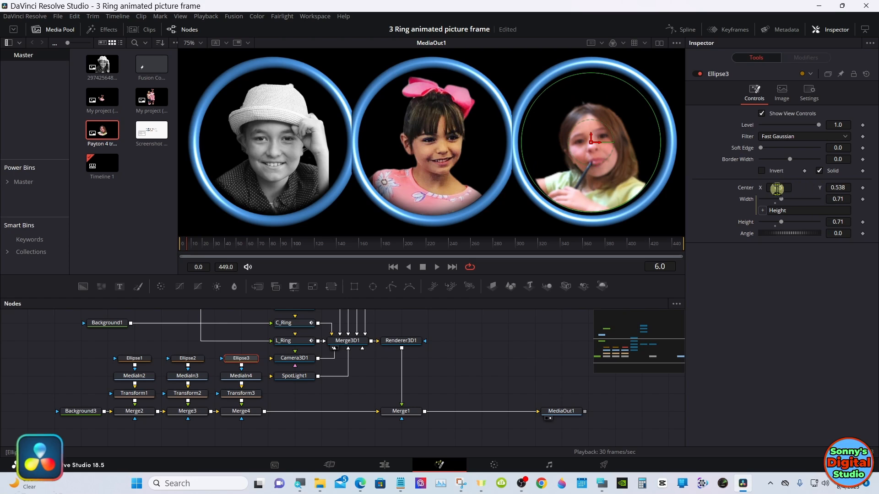
left_click_drag(774, 187, 779, 187)
mouse_move(834, 187)
left_mouse_down()
mouse_move(849, 187)
mouse_move(841, 188)
left_mouse_up()
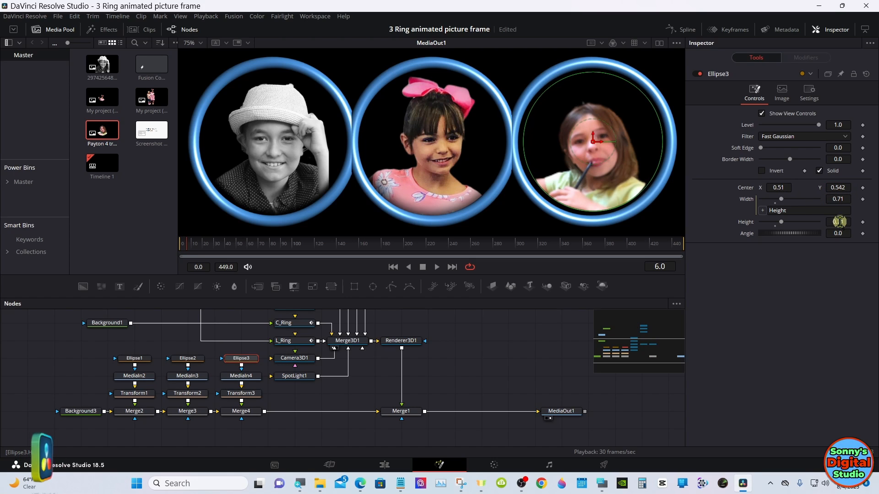
left_click_drag(837, 221, 834, 222)
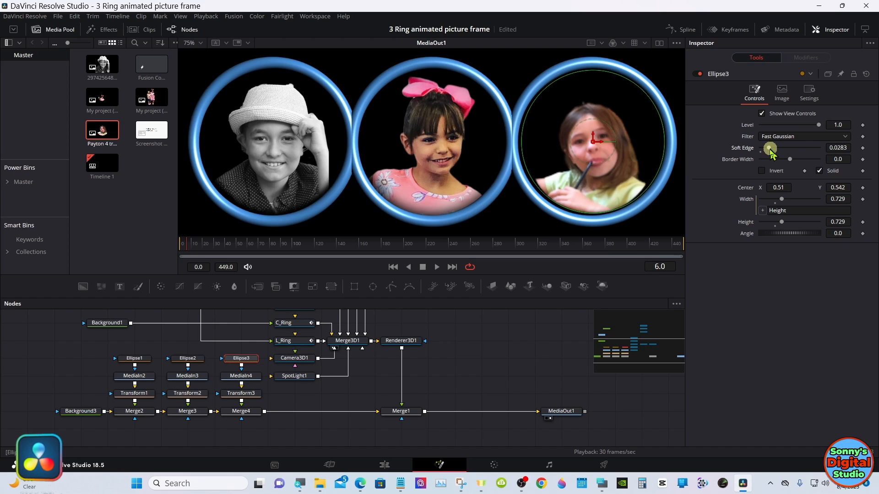
left_click(489, 323)
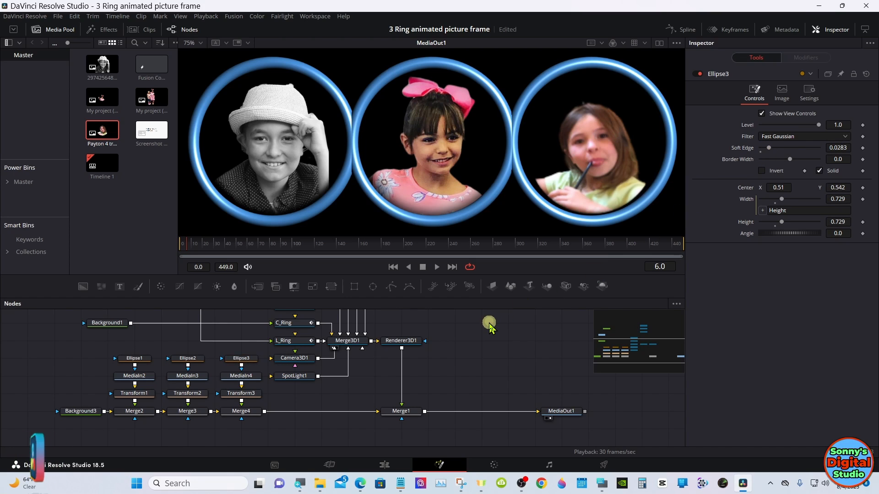
- Play the three-ring composition on the Edit page in an enlarged viewer to check the animation
left_click(384, 465)
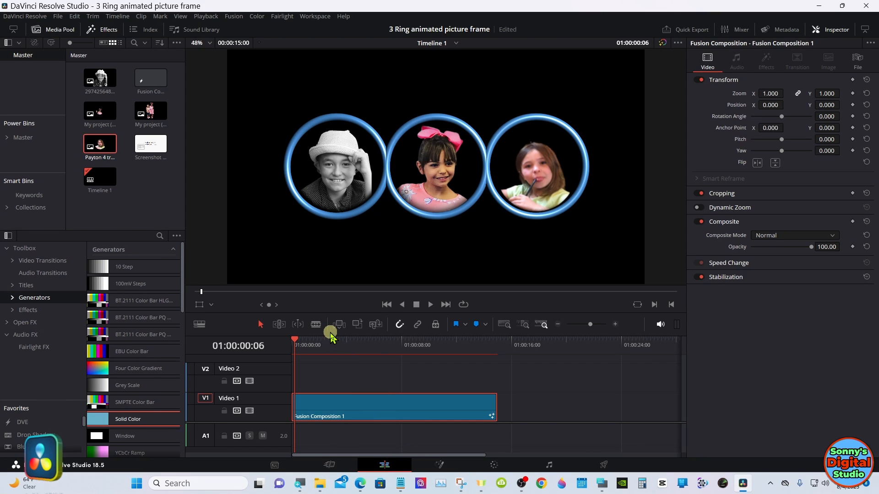
left_click_drag(331, 334, 329, 368)
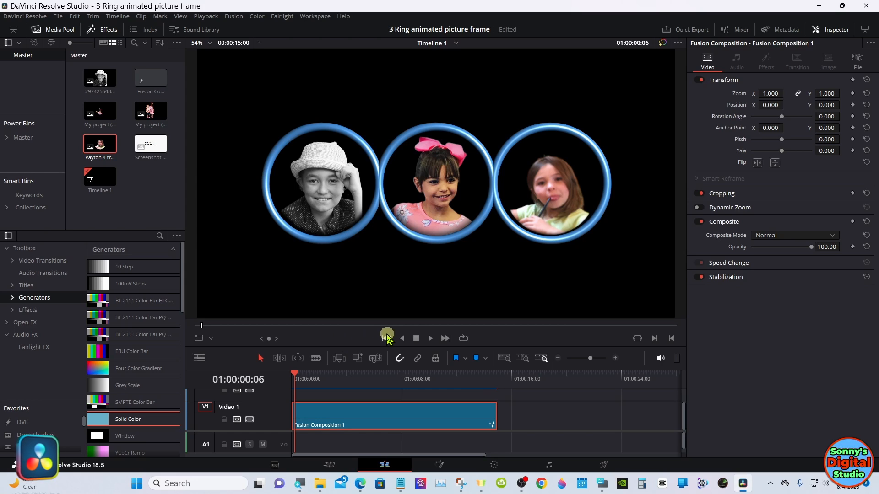
left_click(429, 338)
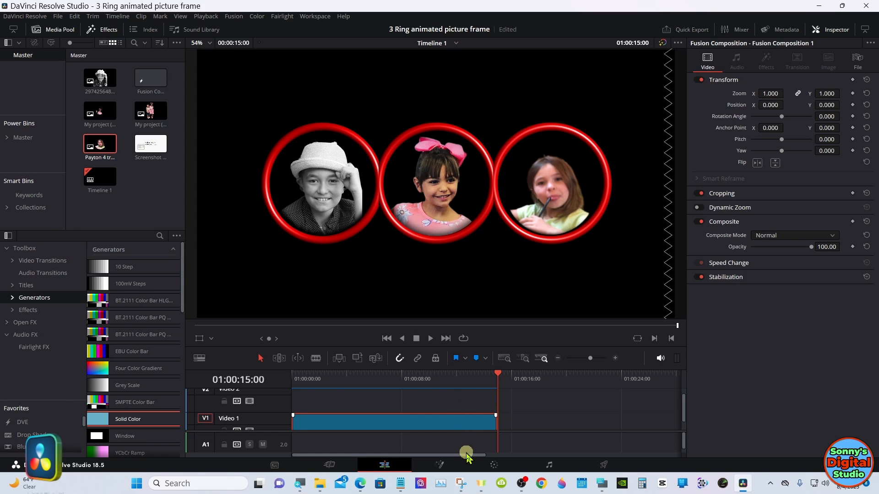
- Return to the Fusion page and shift Background3 and the three portrait branches away from Merge1 to make room after Merge4
left_click(442, 465)
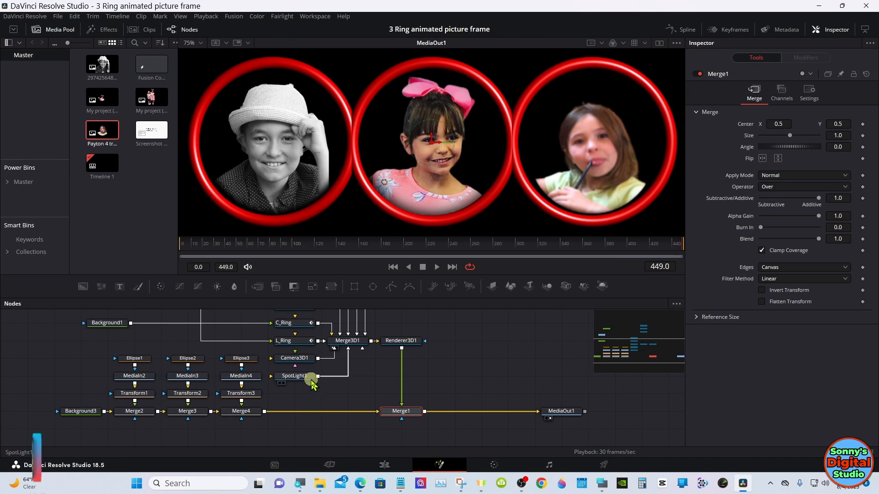
left_click_drag(241, 349, 58, 415)
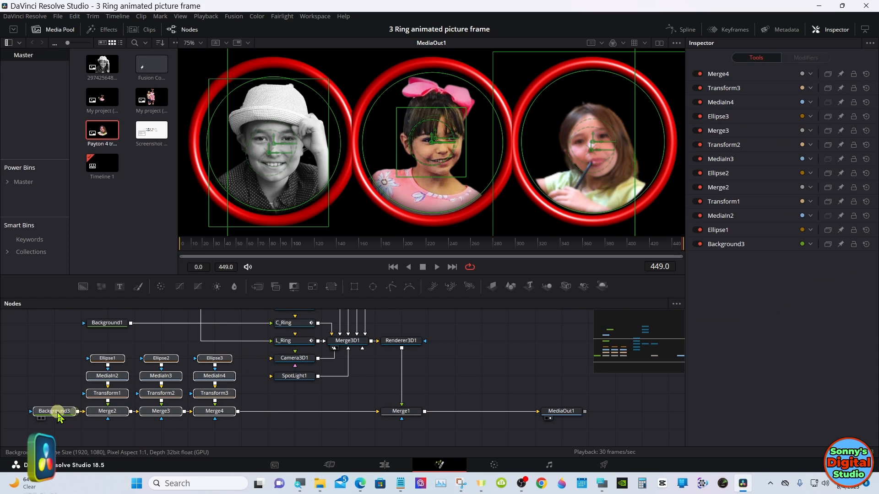
left_click(263, 435)
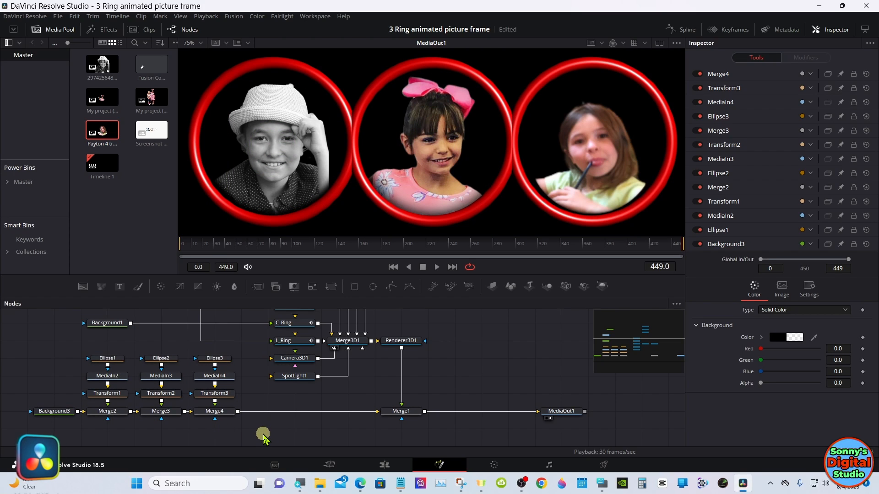
- Scale the viewer to fit and merge a new Text+ node over the output of Merge4
right_click(381, 110)
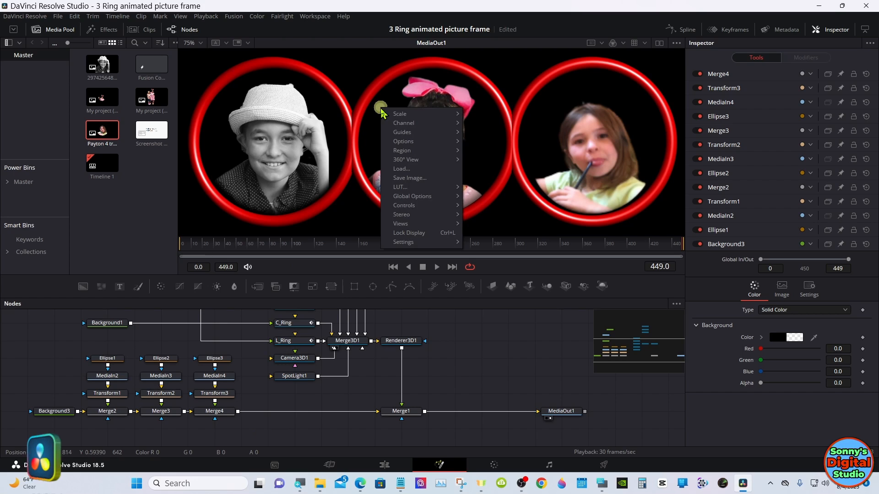
mouse_move(411, 115)
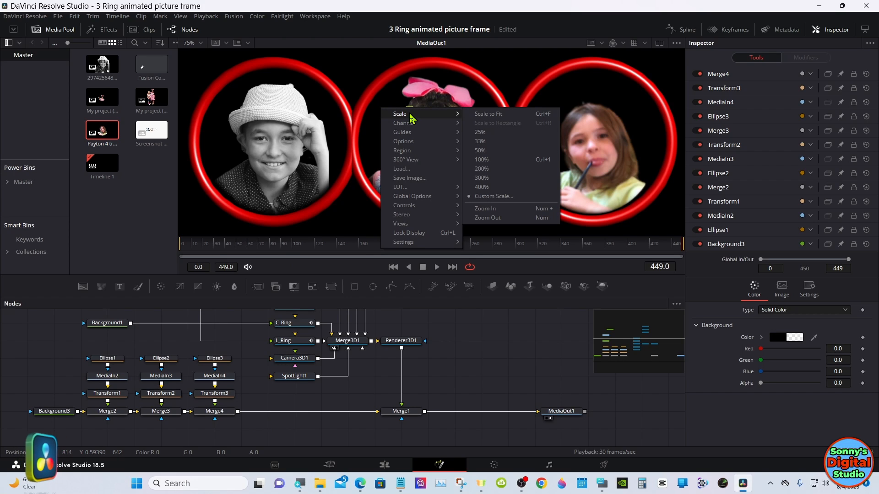
left_click(488, 113)
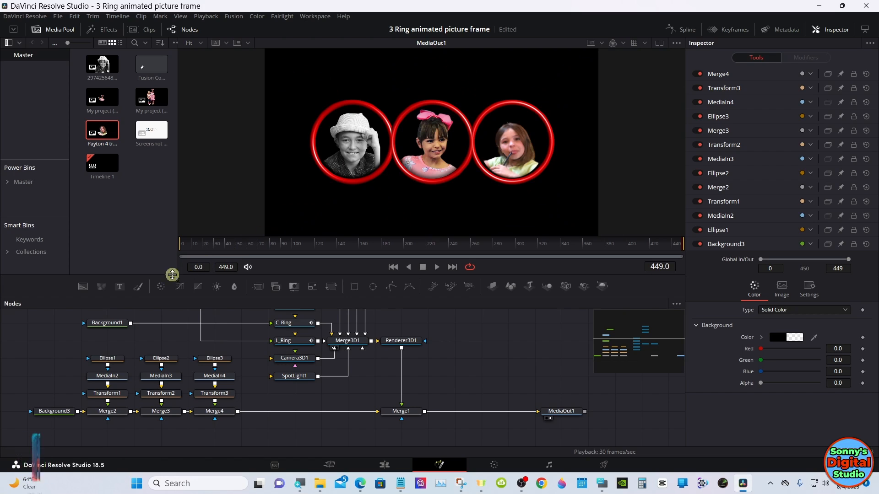
left_click_drag(118, 289, 266, 432)
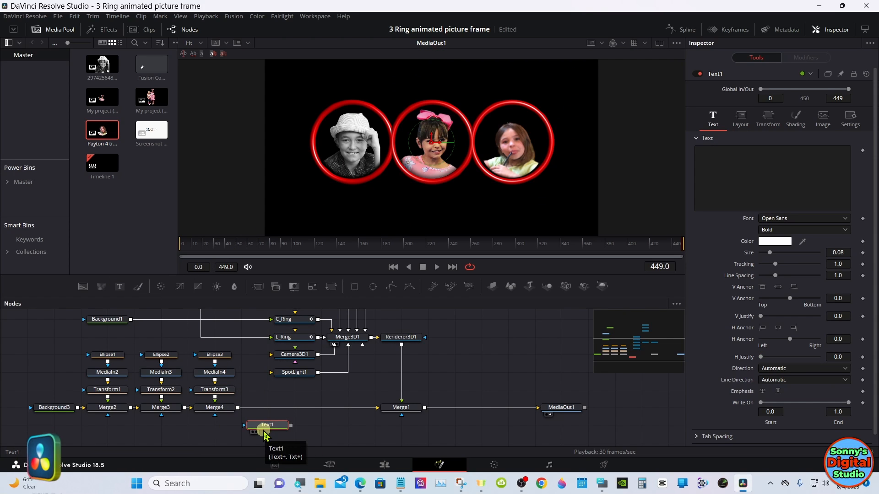
left_click_drag(291, 425, 238, 410)
left_click_drag(315, 422, 263, 409)
left_click(264, 425)
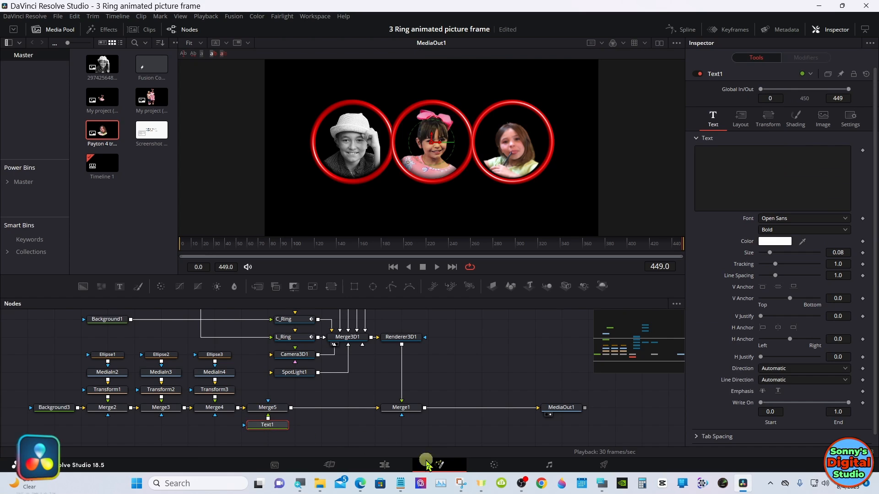
- Enter the first child's name as the content of the Text1 node using the on-screen keyboard
left_click(602, 484)
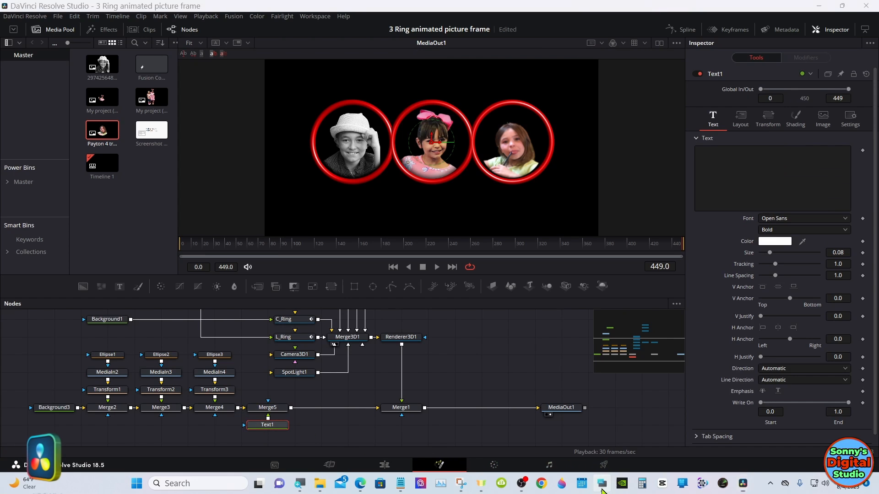
left_click_drag(578, 367, 589, 368)
left_click(710, 183)
left_click(524, 422)
left_click(612, 414)
left_click(531, 410)
left_click(586, 421)
left_click(551, 411)
left_click(546, 398)
left_click(586, 421)
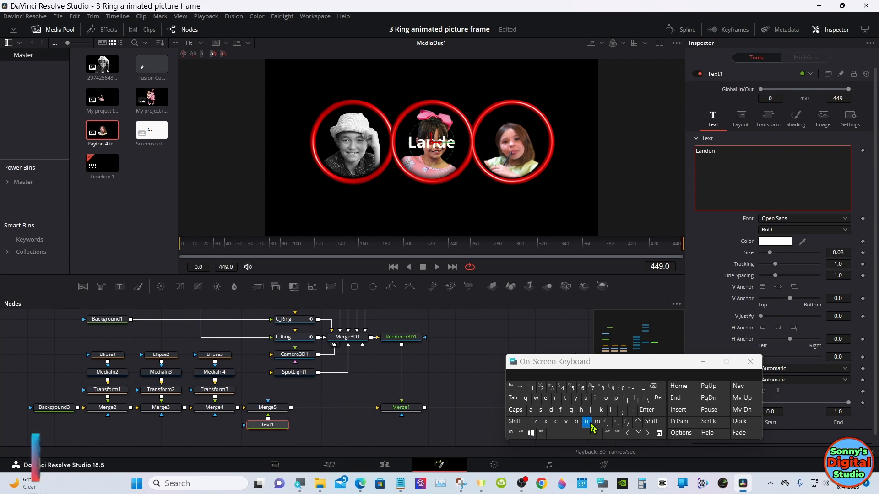
- Set the Text1 caption to Lucida Calligraphy Italic in light blue, RGB 85, 170, 255
left_click_drag(570, 367, 489, 367)
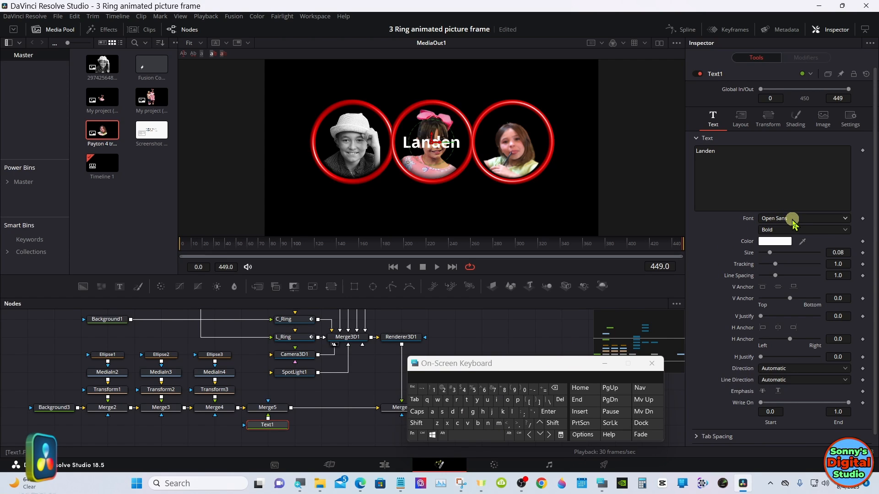
left_click(793, 219)
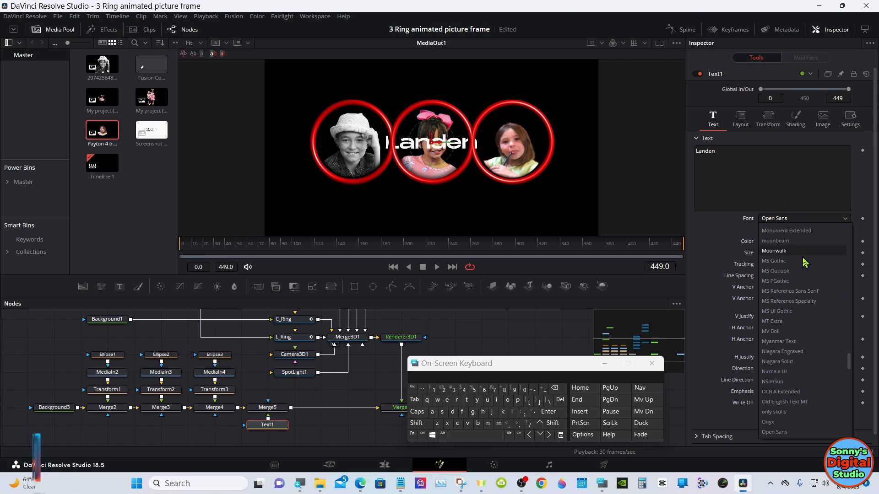
left_click_drag(850, 364, 855, 323)
left_click(810, 291)
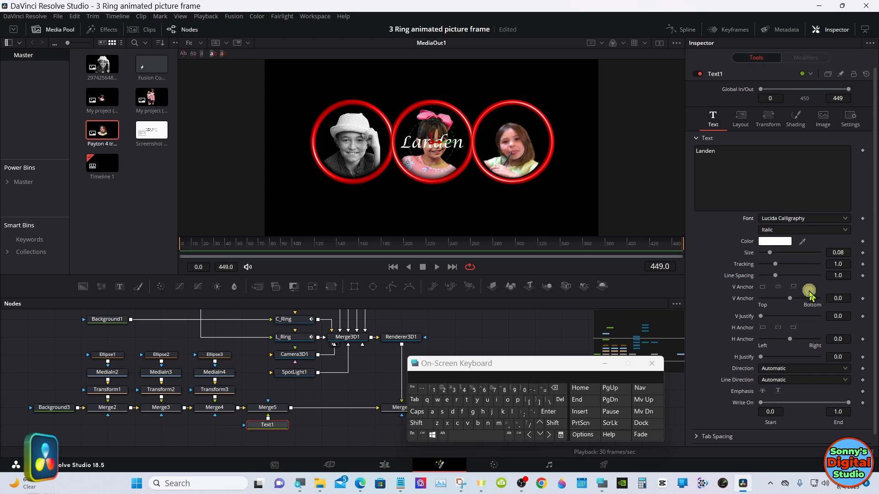
left_click(783, 242)
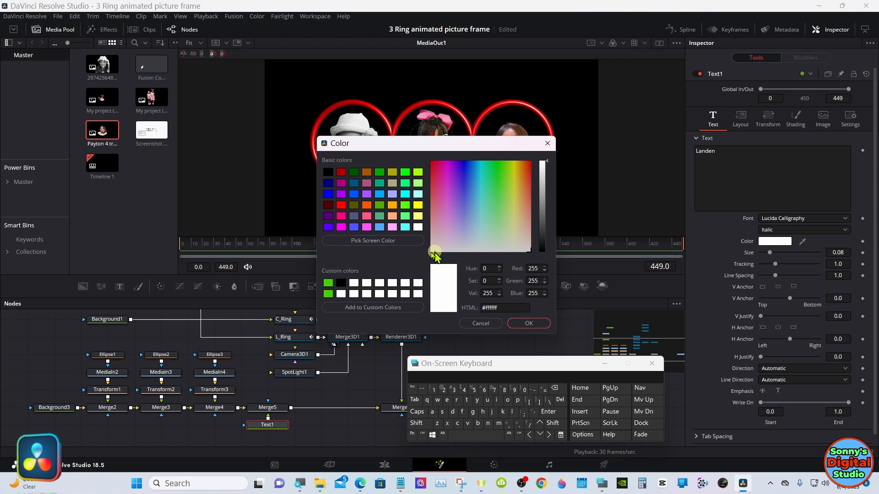
left_click(380, 227)
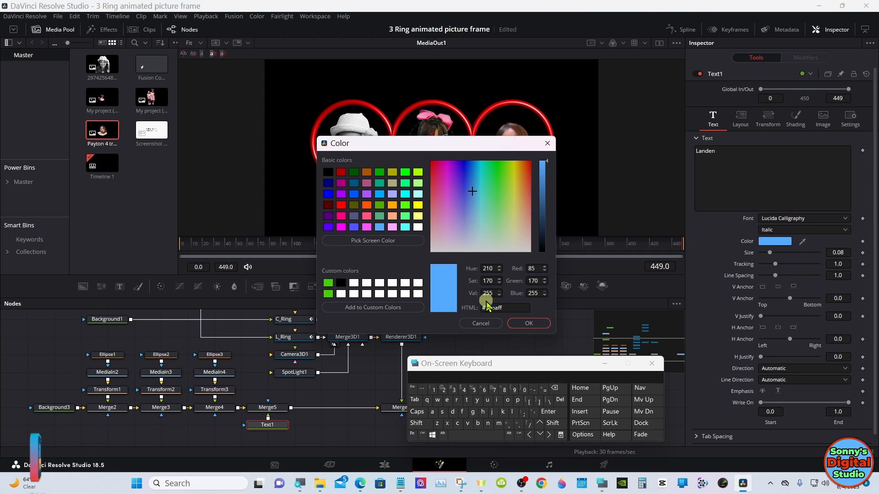
left_click(529, 324)
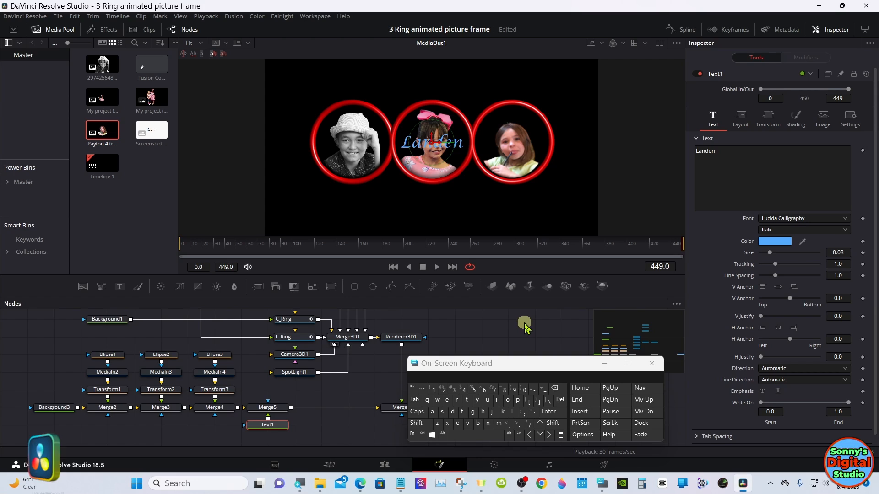
- Position the Text1 caption above the first ring with its layout center at X 0.263, Y 0.801
left_click(742, 125)
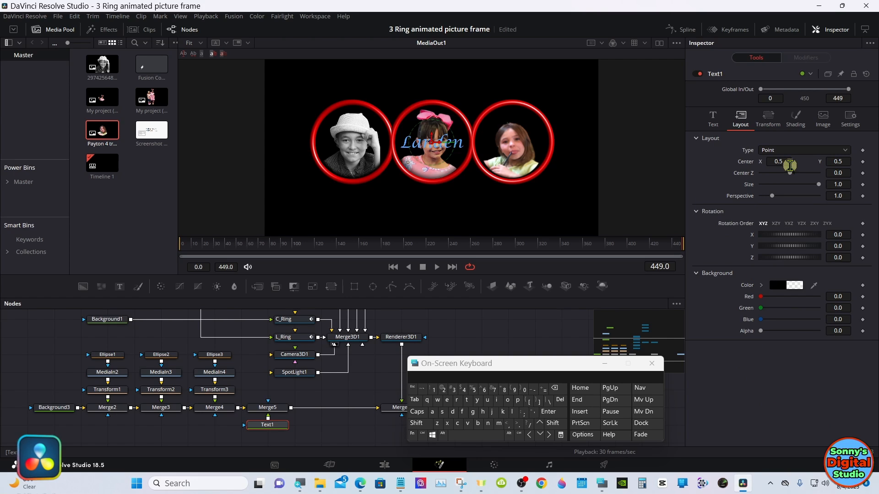
left_click_drag(788, 161, 680, 162)
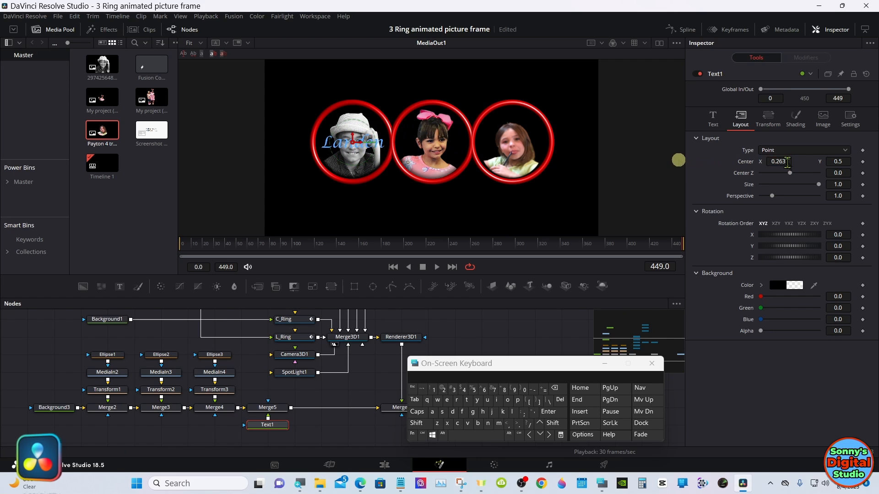
left_click_drag(824, 162, 536, 140)
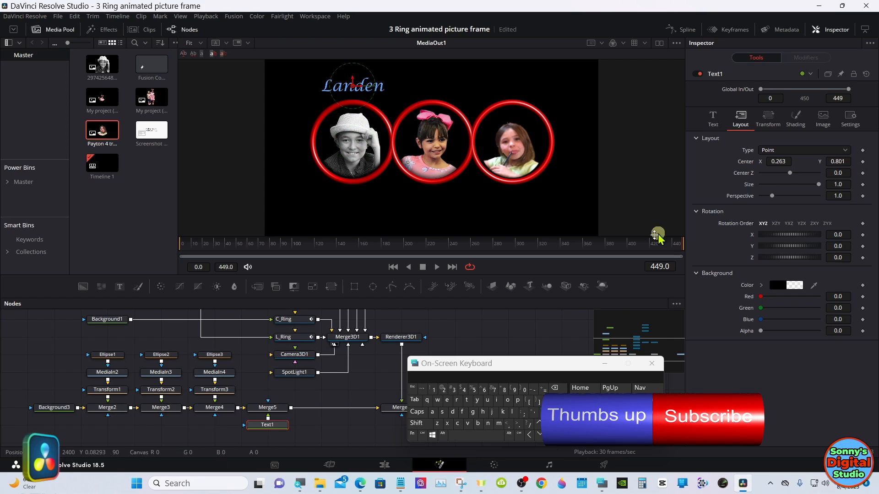
- Duplicate the Text1 node, merge the copy over the output of Merge5, and shift Renderer3D1 and Merge1 away to make room
left_click_drag(555, 368, 742, 369)
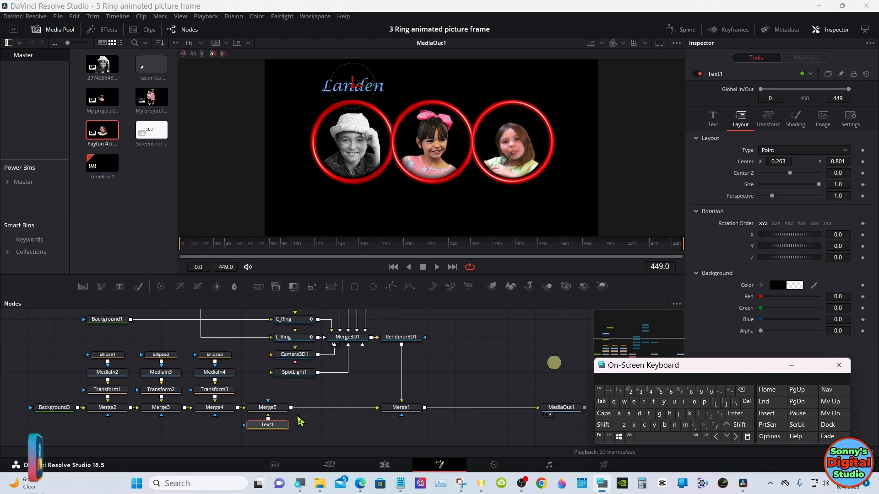
right_click(275, 426)
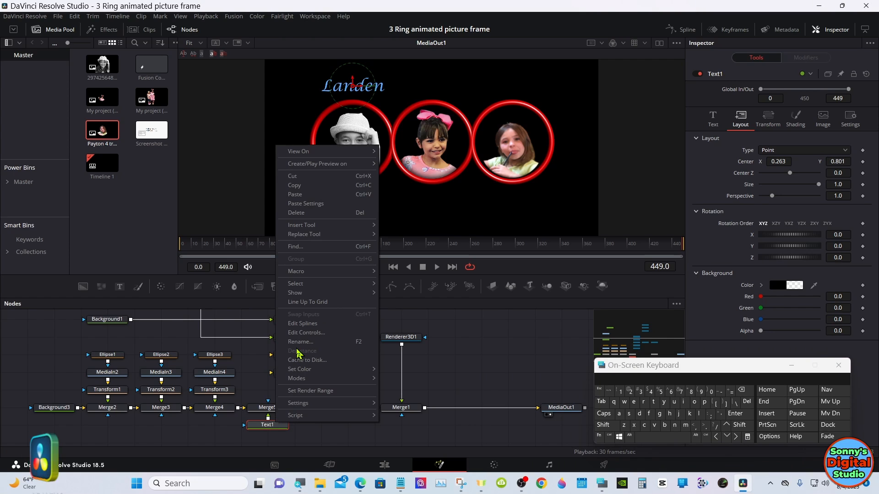
left_click(299, 185)
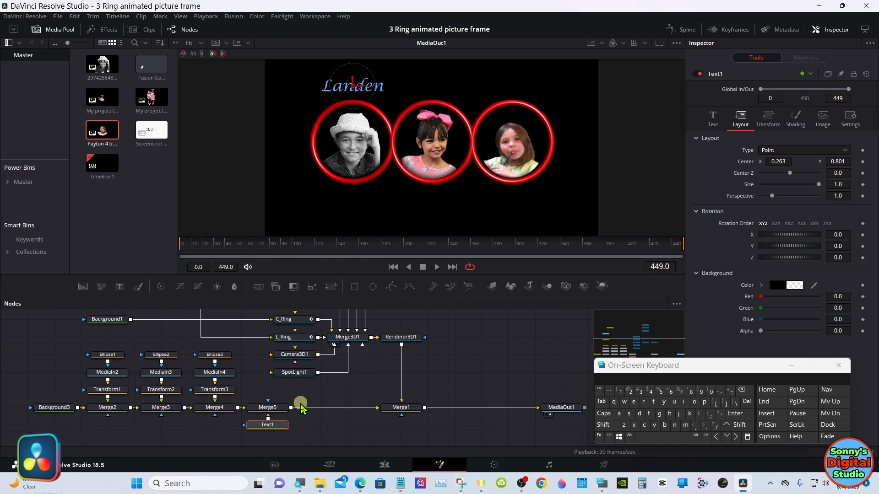
left_click(305, 430)
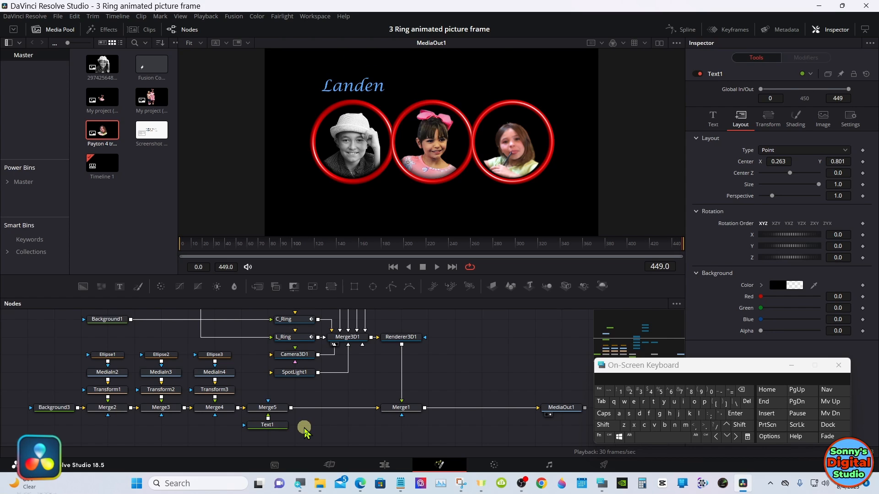
right_click(309, 432)
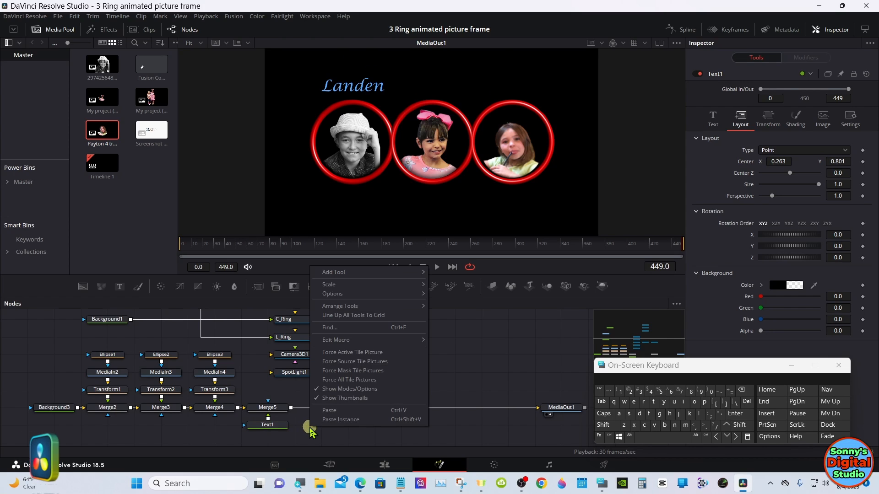
left_click(328, 410)
left_click_drag(344, 425, 312, 417)
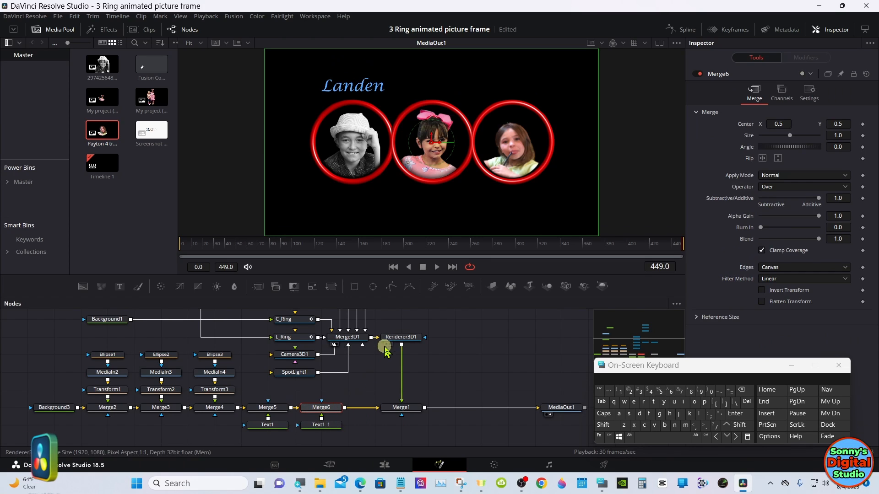
left_click_drag(391, 317, 469, 414)
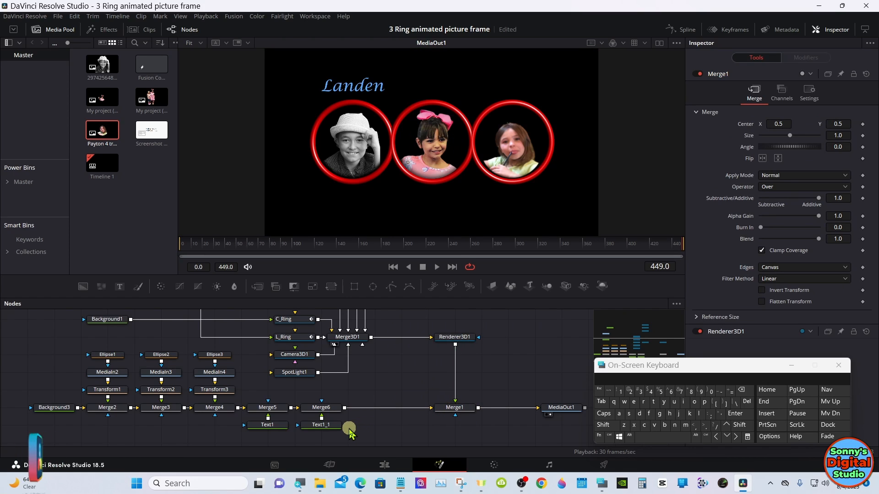
- Replace the content of the Text1_1 node with the second child's name using the on-screen keyboard
left_click(330, 426)
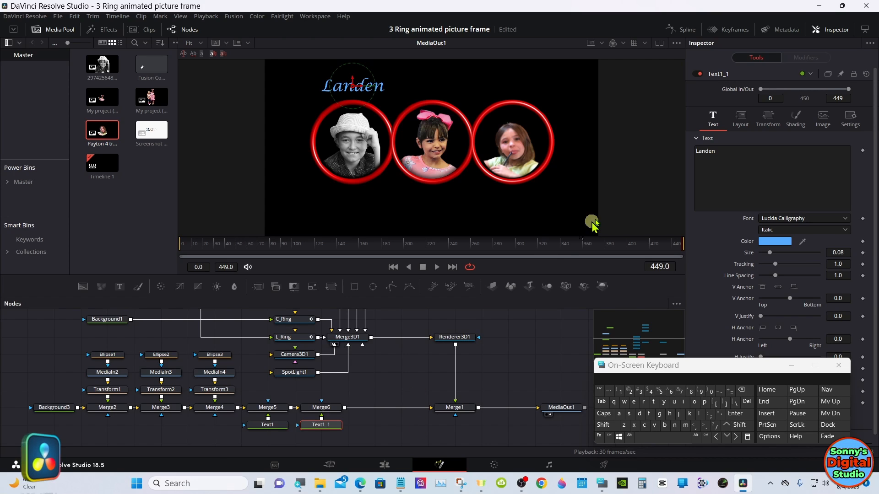
left_click(726, 150)
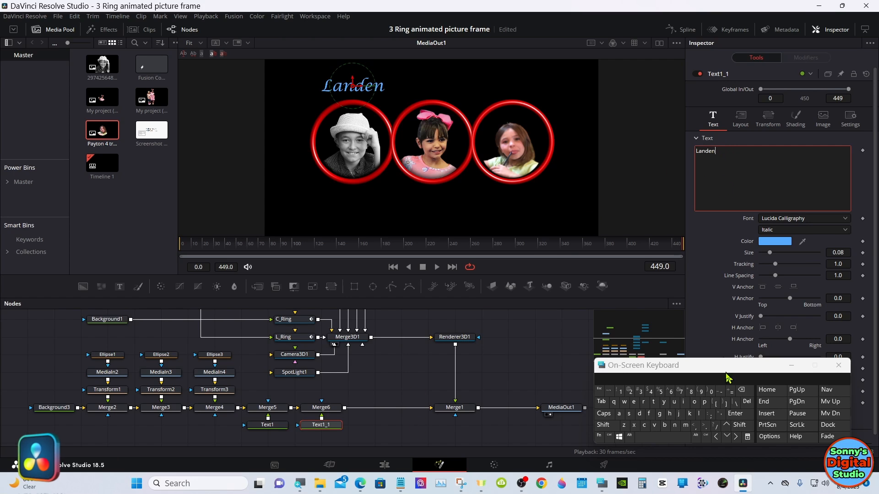
left_click(740, 390)
left_click(739, 424)
left_click(653, 401)
left_click(618, 414)
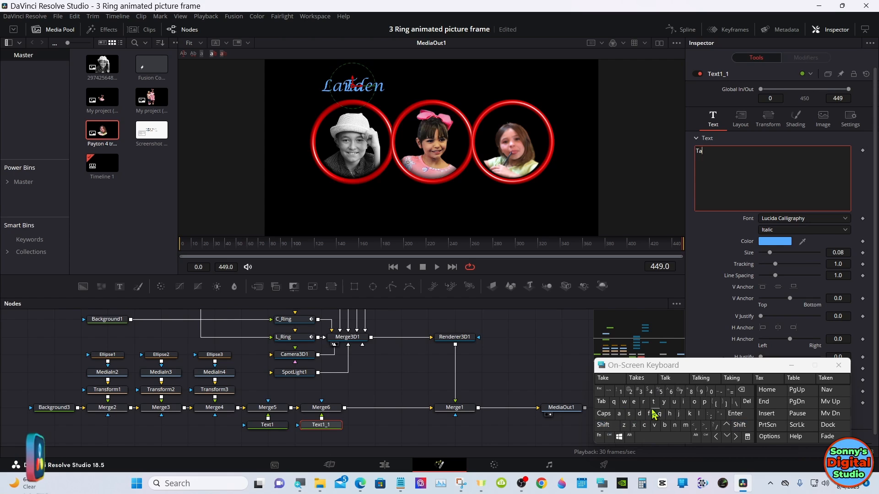
left_click(664, 401)
left_click(699, 413)
left_click(694, 402)
left_click(739, 378)
left_click(697, 292)
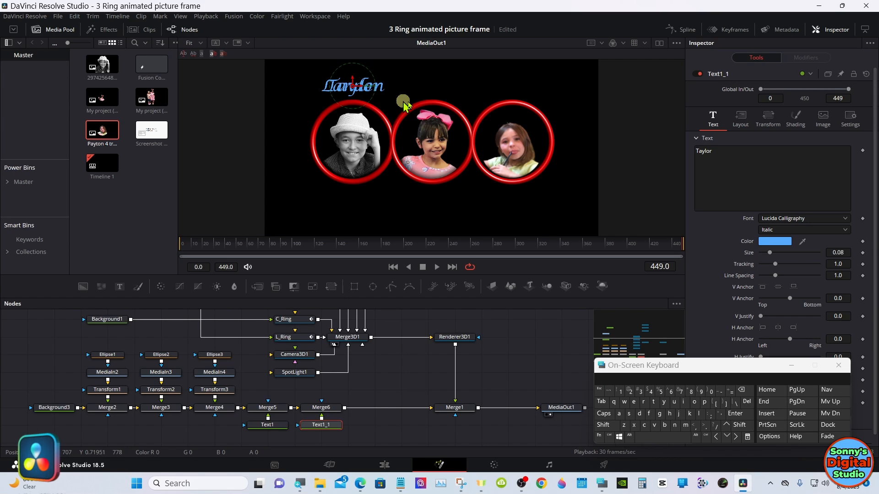
- Center the Text1_1 caption above the middle ring at X 0.506 and color it pink, RGB 255, 85, 255
left_click(741, 116)
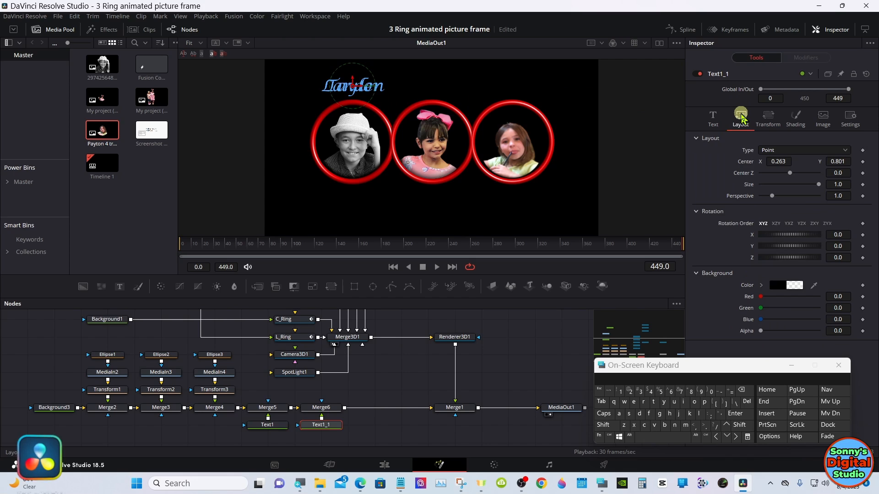
left_click_drag(775, 161, 765, 177)
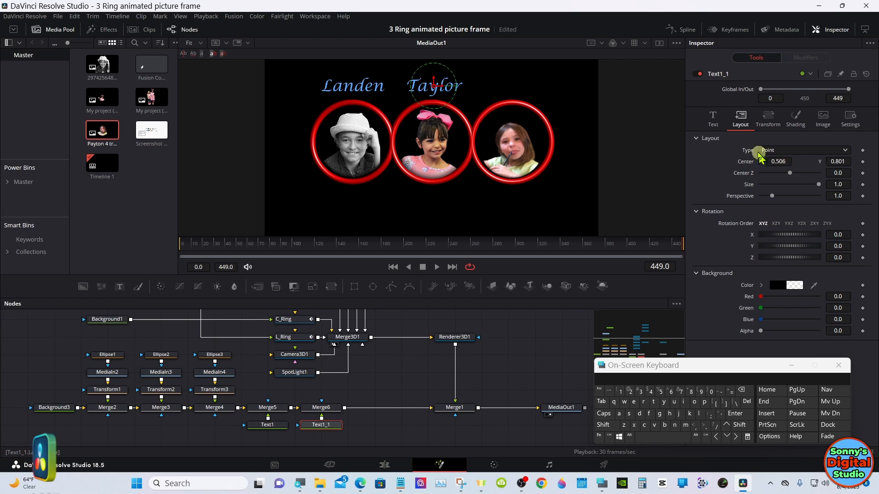
left_click(712, 126)
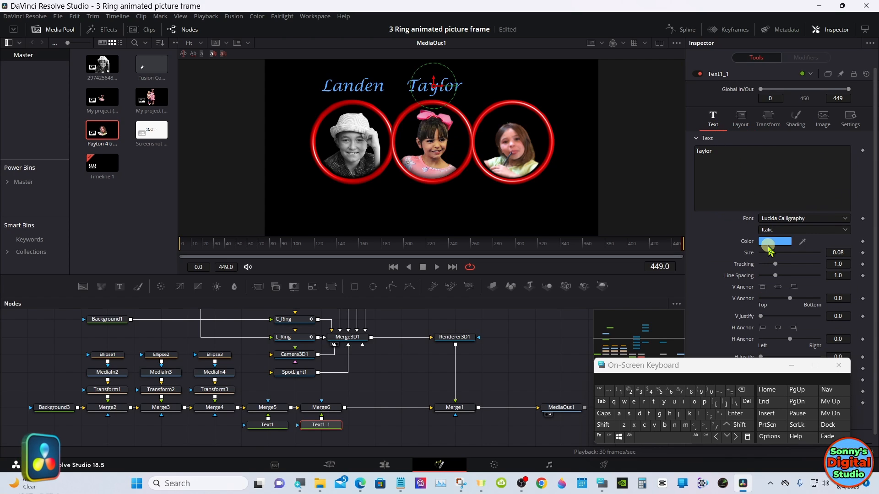
left_click(771, 242)
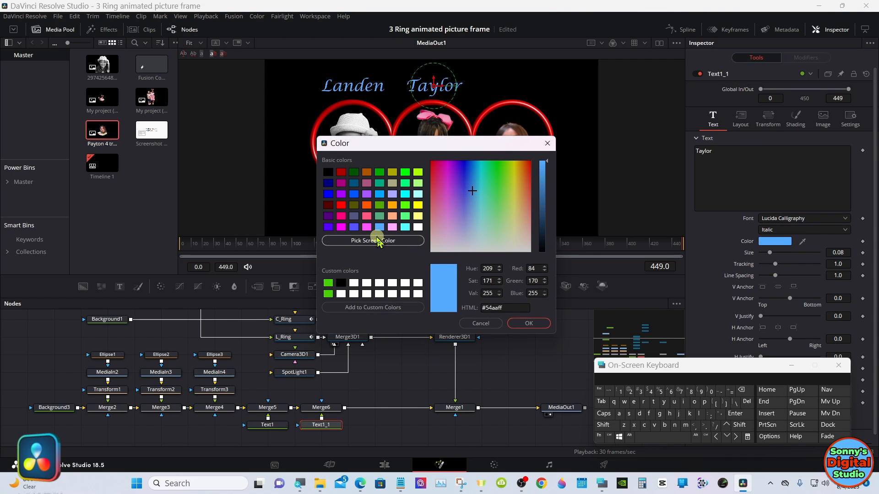
left_click(368, 228)
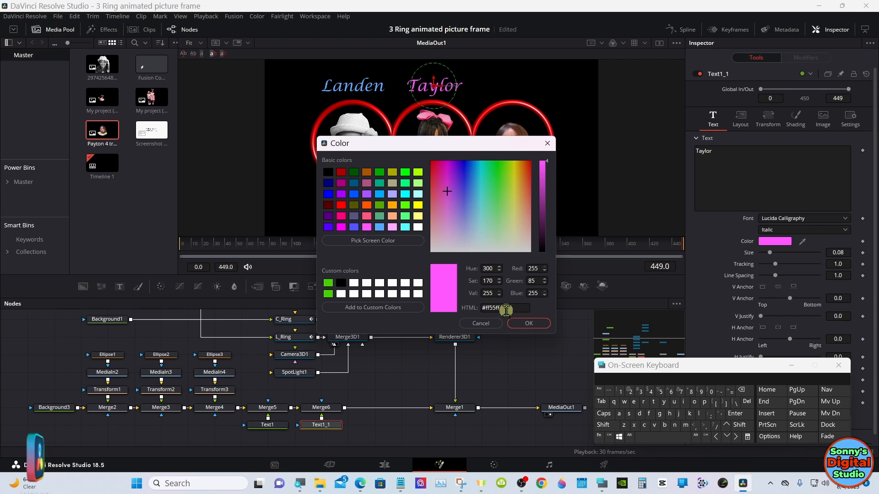
left_click(516, 323)
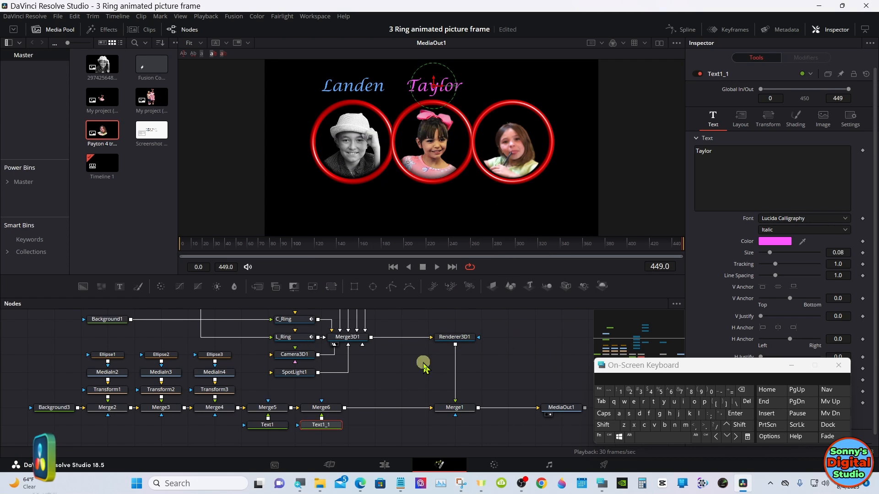
- Duplicate the Text1_1 node and merge the copy over the output of Merge6
right_click(318, 431)
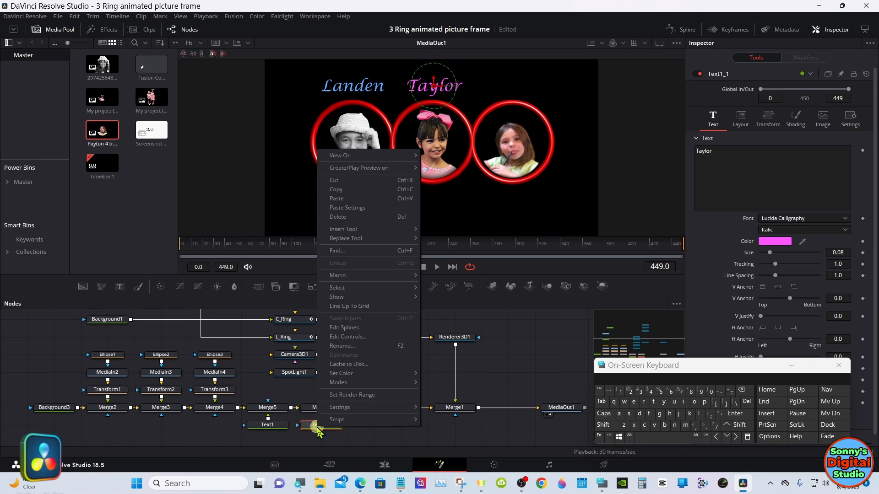
left_click(348, 191)
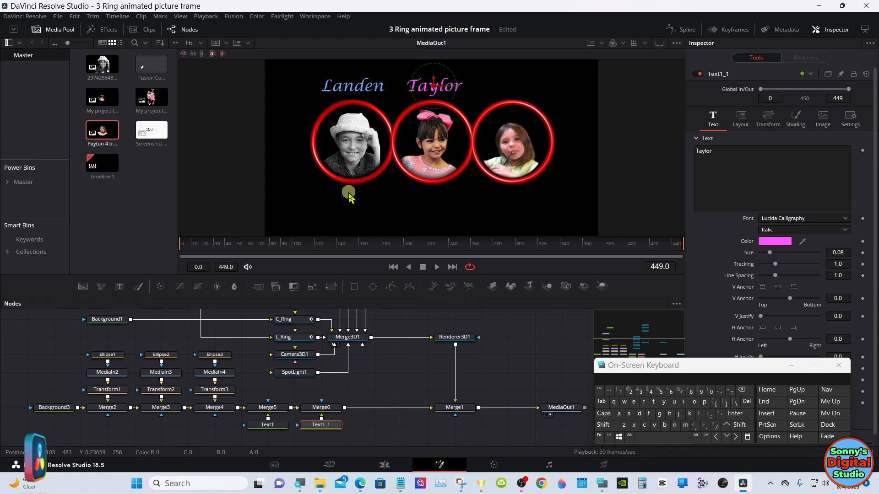
left_click(366, 426)
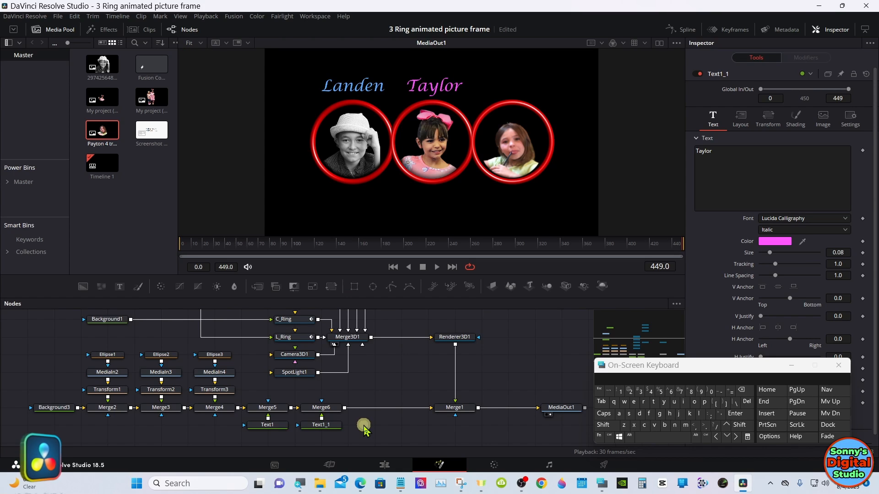
right_click(365, 428)
left_click(388, 412)
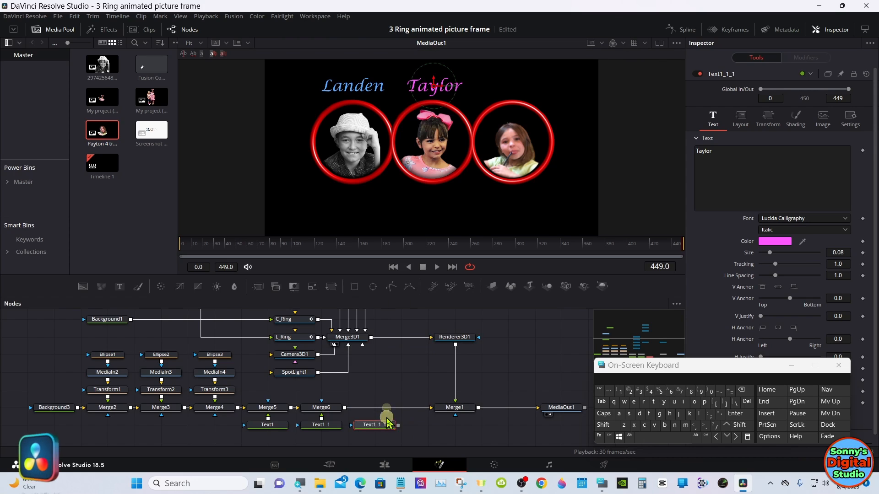
left_click_drag(398, 426, 379, 409)
- Replace the content of the Text1_1_1 node with the third child's name using the on-screen keyboard
left_click(381, 426)
left_click(722, 149)
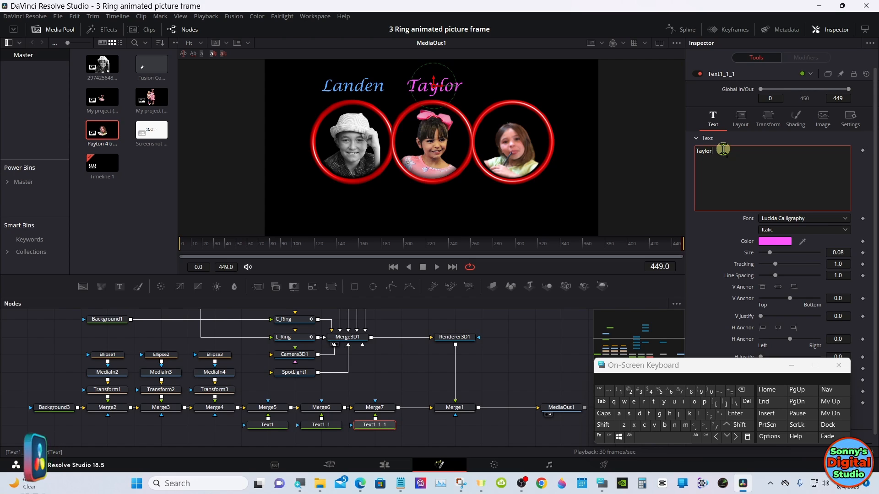
key("BackSpace")
key("BackSpace")
key("BackSpace")
key("BackSpace")
key("BackSpace")
type("Pa")
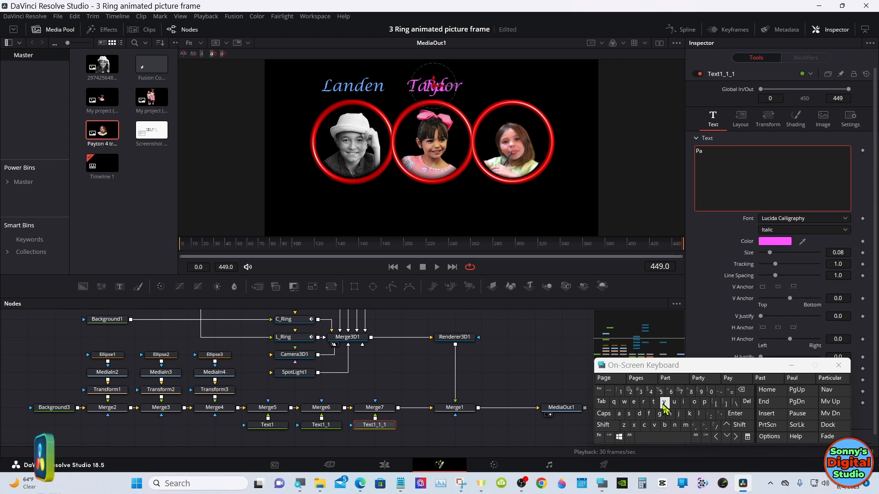
type("yt")
left_click(611, 379)
left_click(741, 389)
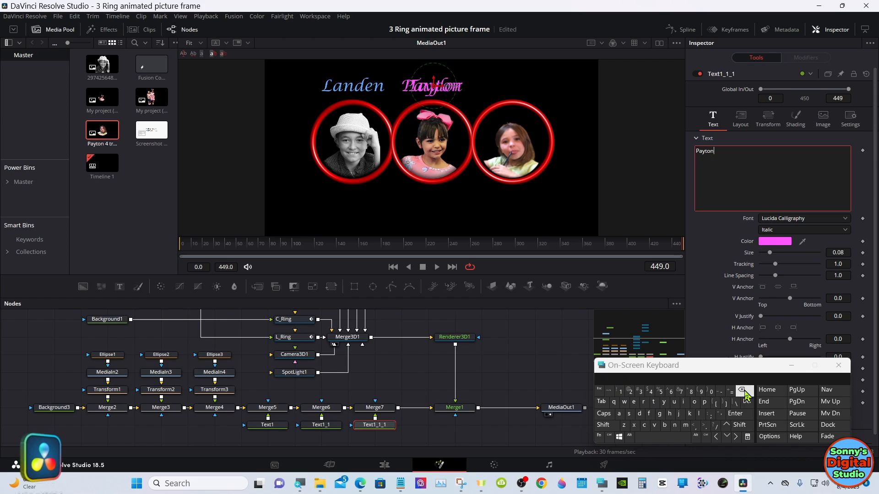
- Put the on-screen keyboard away and set the Text1_1_1 caption's center X to 0.742, above the third ring
left_click_drag(737, 364, 628, 369)
left_click(682, 369)
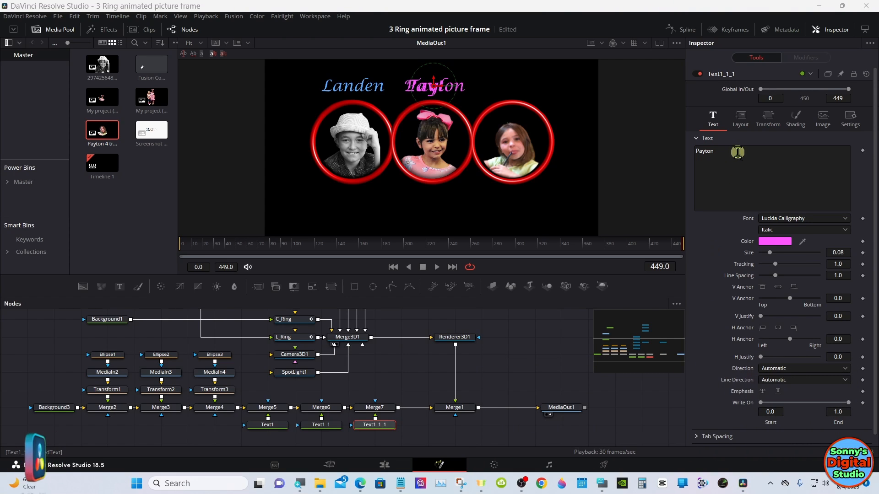
left_click(740, 131)
left_click_drag(775, 163, 722, 229)
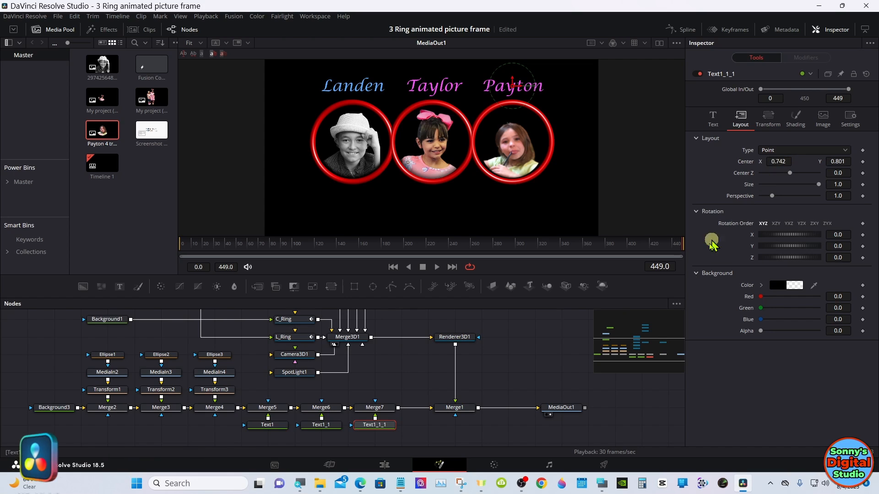
- Switch to the Edit page and move the playhead to the start of the timeline to view the captioned composition
left_click(385, 465)
left_click_drag(325, 379, 292, 379)
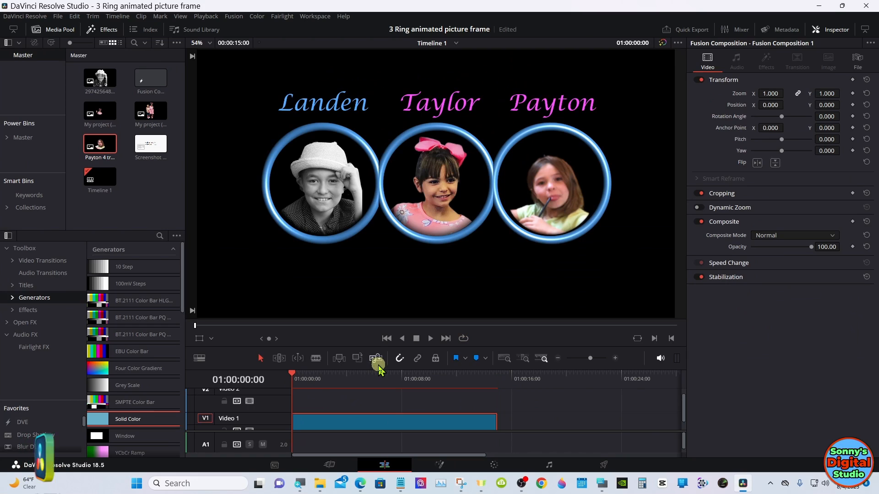